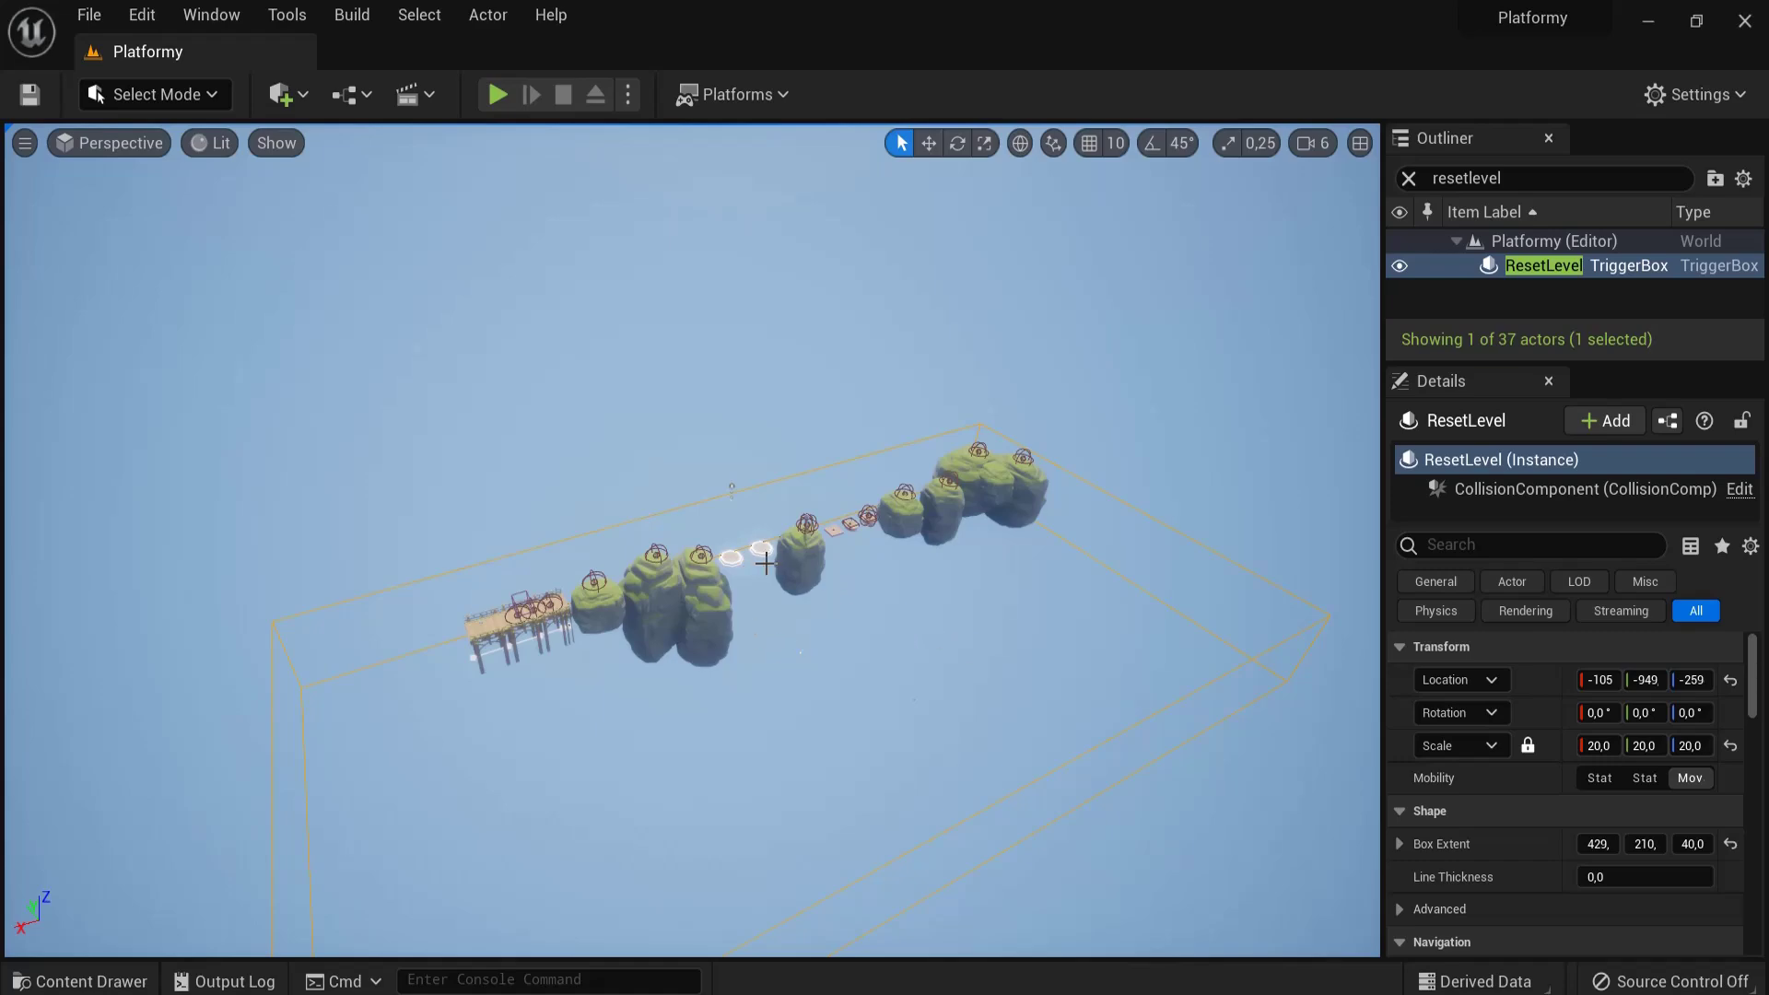
# - Frame the coin BP_Coin2 on the last rock and set the viewport camera speed to 4
pyautogui.moveTo(1068, 481); pyautogui.dragTo(1101, 466, button='right')
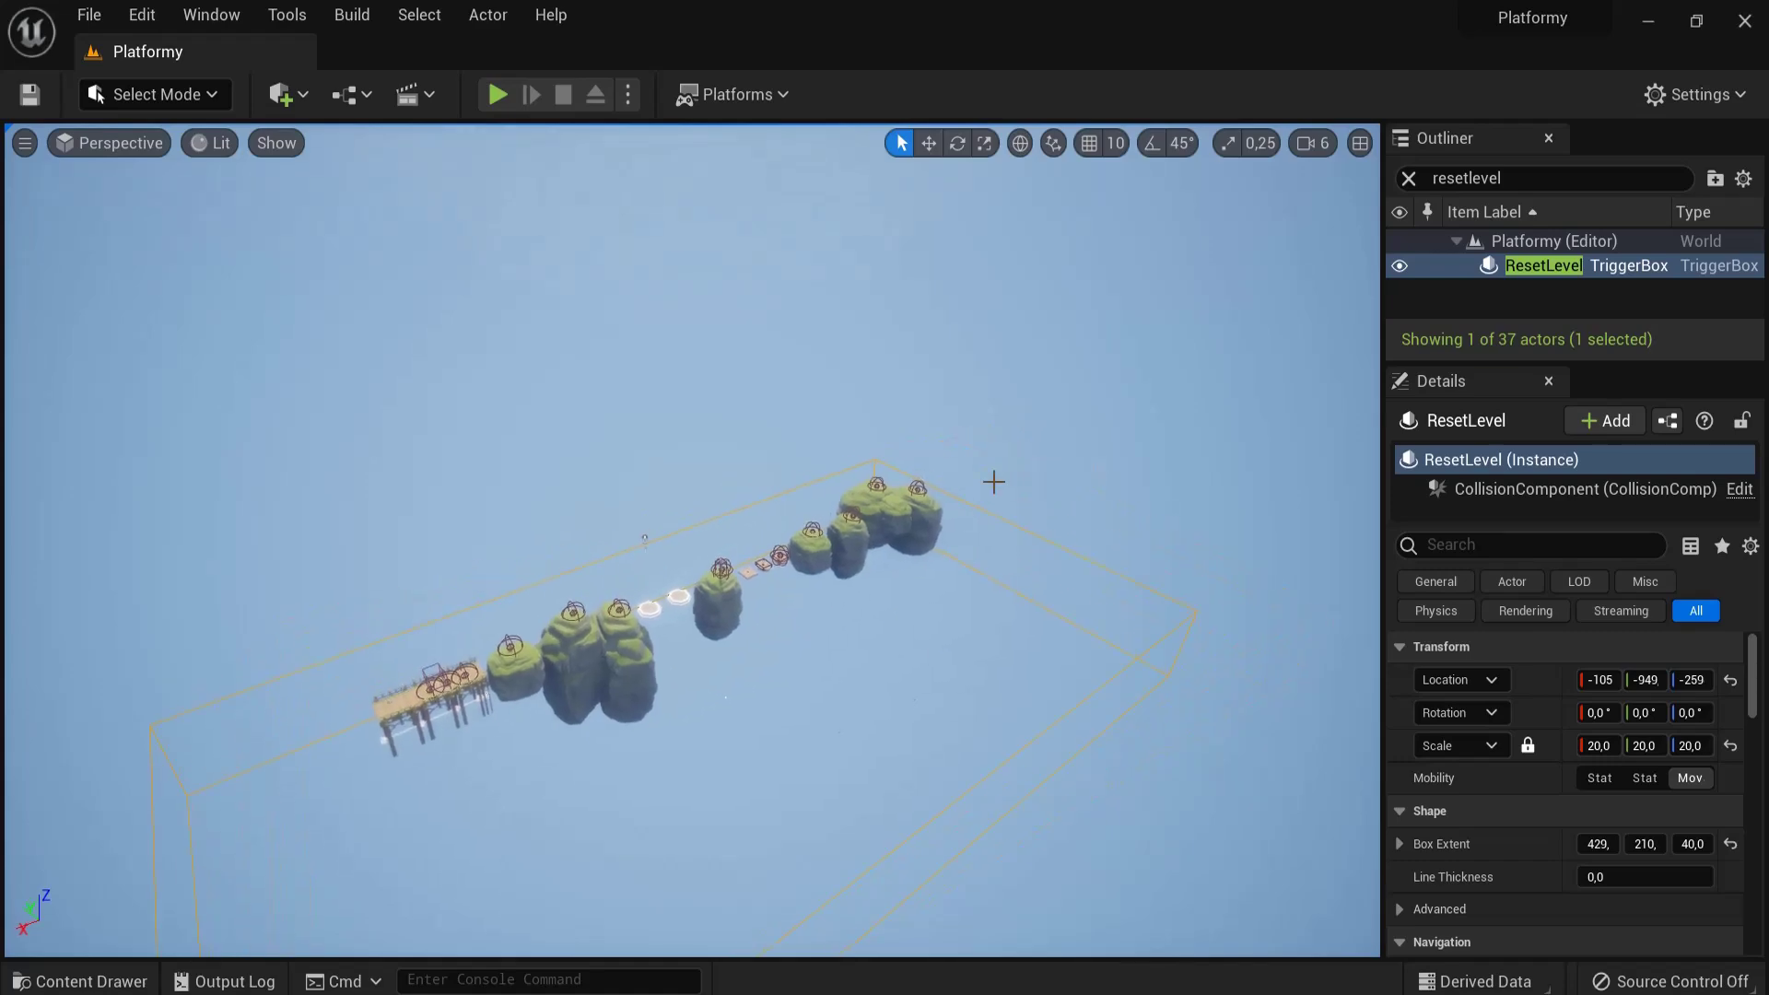
pyautogui.click(913, 484)
pyautogui.press('f')
pyautogui.moveTo(954, 520)
pyautogui.mouseDown(button='right')
pyautogui.moveTo(775, 530)
pyautogui.moveTo(927, 542)
pyautogui.mouseUp(button='right')
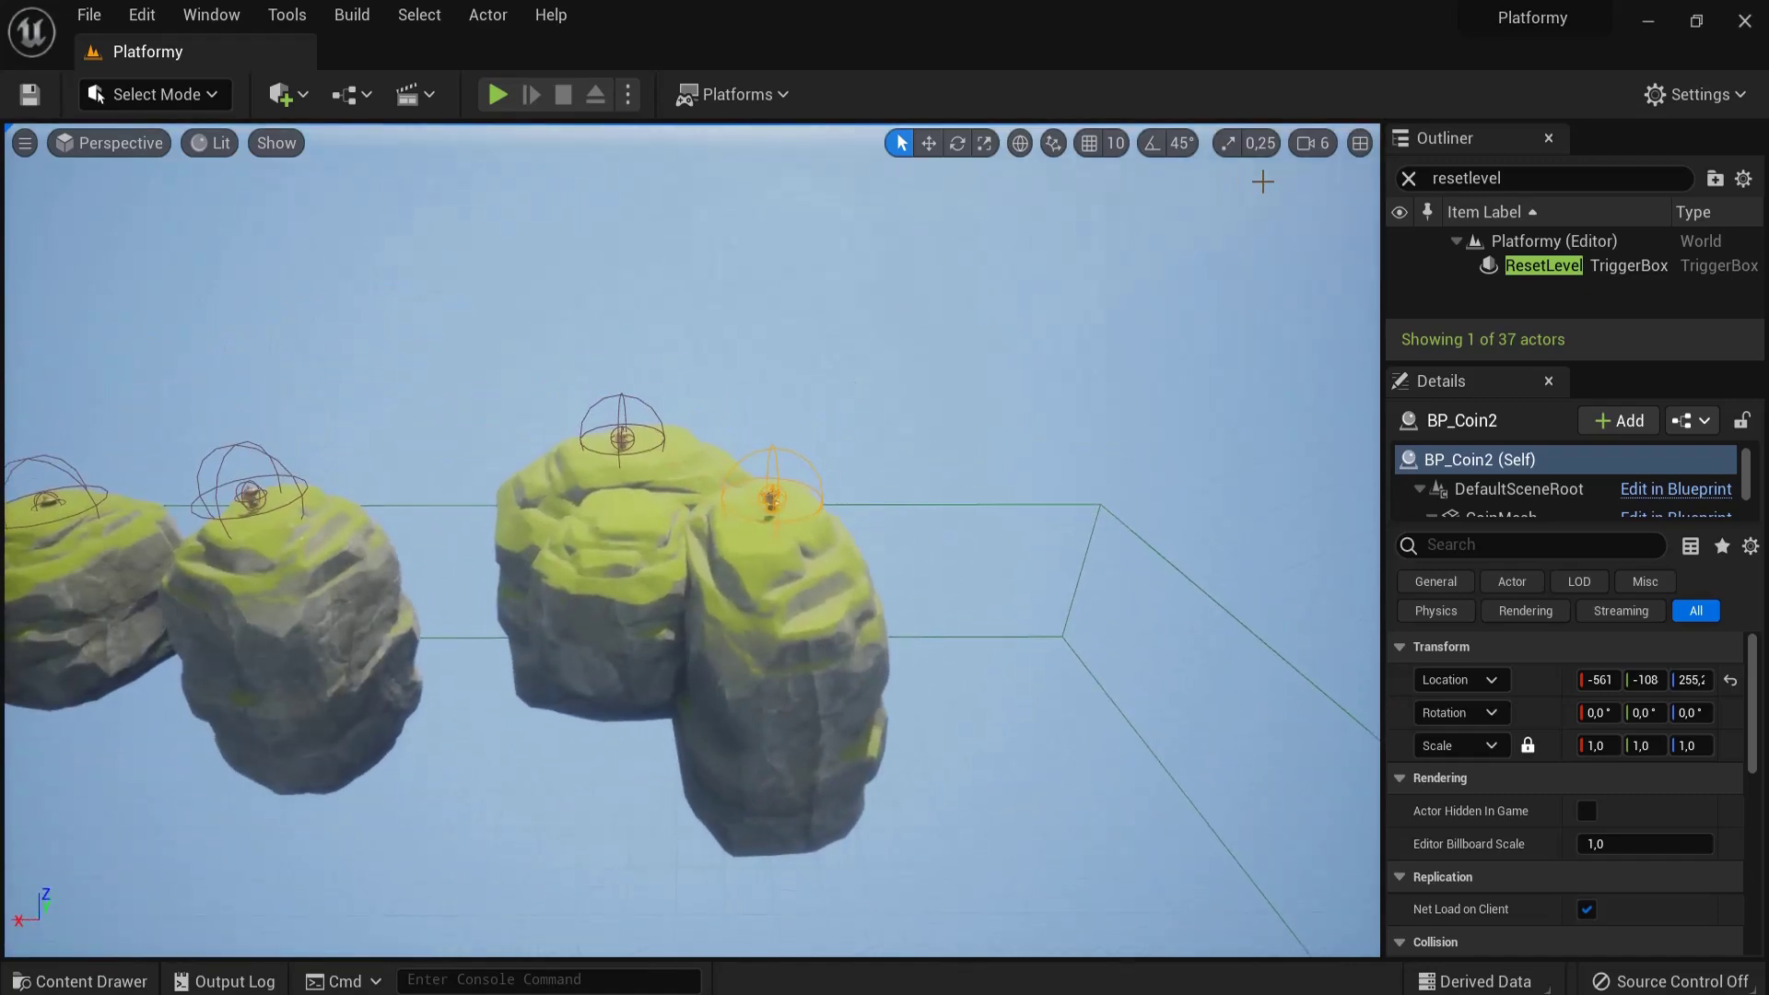
pyautogui.click(1312, 143)
pyautogui.click(1371, 199)
# - Move BP_Coin2 off the end rock onto the front ledge of the neighbouring rock, near the other coin, leaving the end rock empty
pyautogui.press('w')
pyautogui.moveTo(1013, 411); pyautogui.dragTo(1013, 411, button='right')
pyautogui.press('e')
pyautogui.press('w')
pyautogui.moveTo(855, 655); pyautogui.dragTo(538, 653)
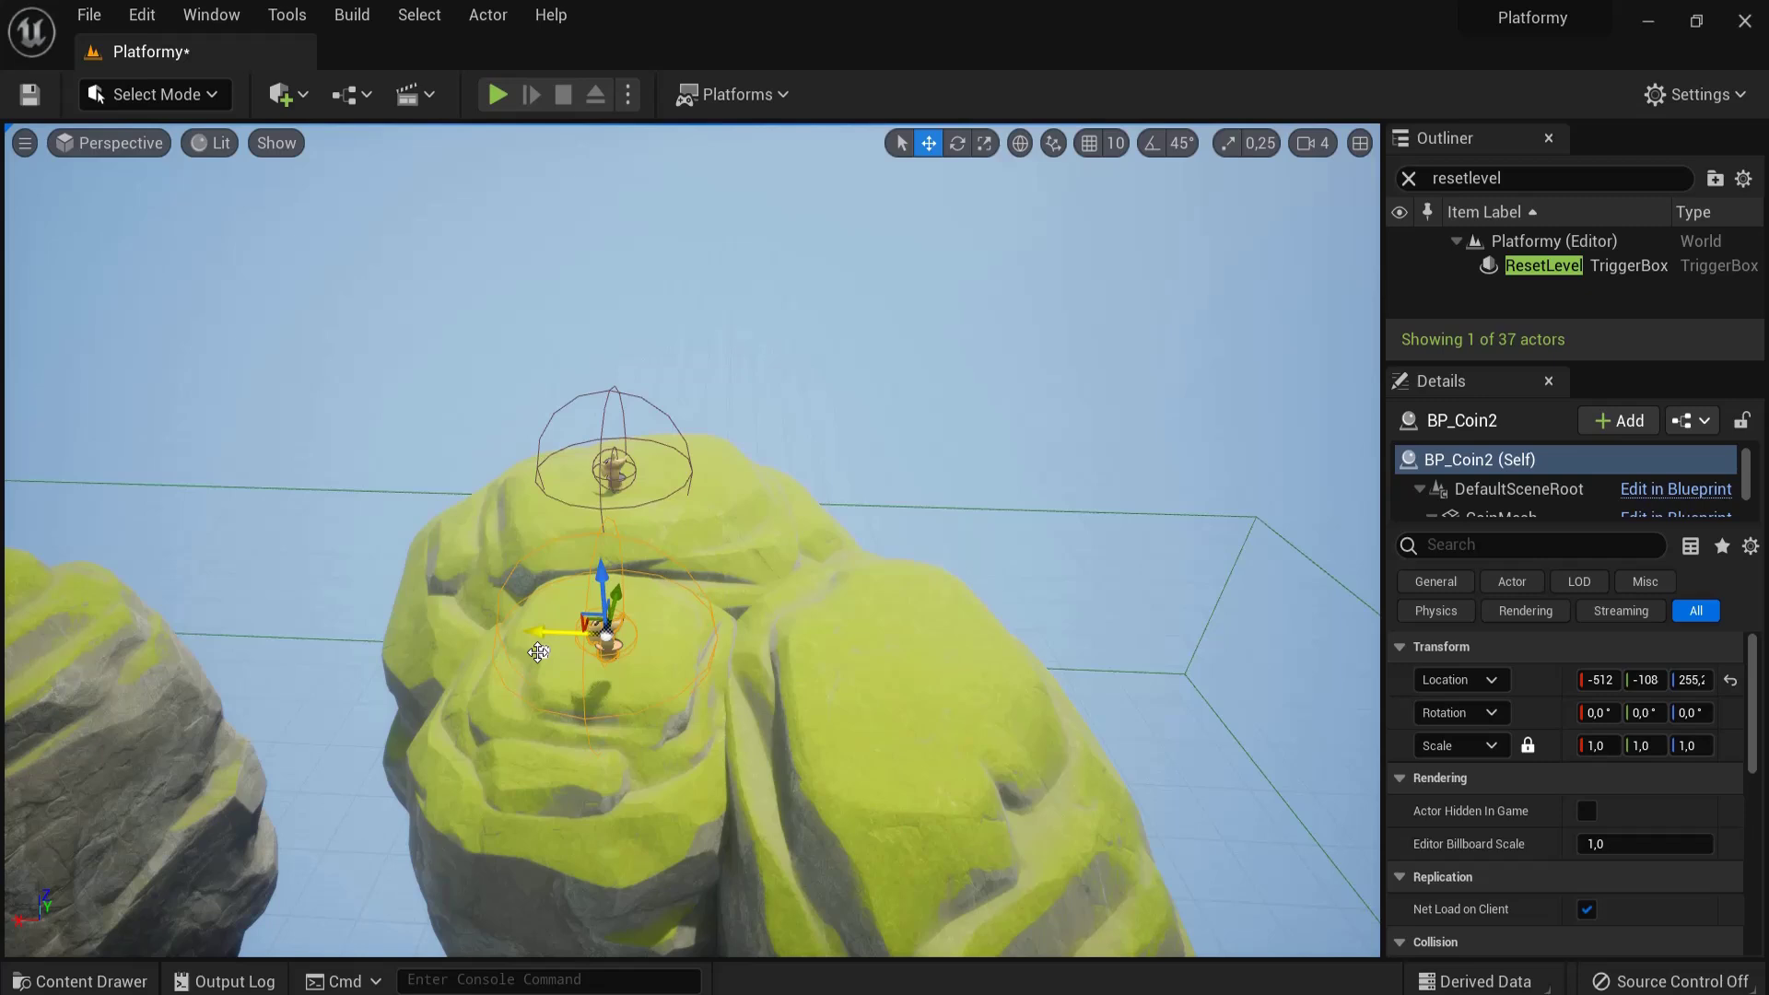
pyautogui.moveTo(613, 601); pyautogui.dragTo(607, 543)
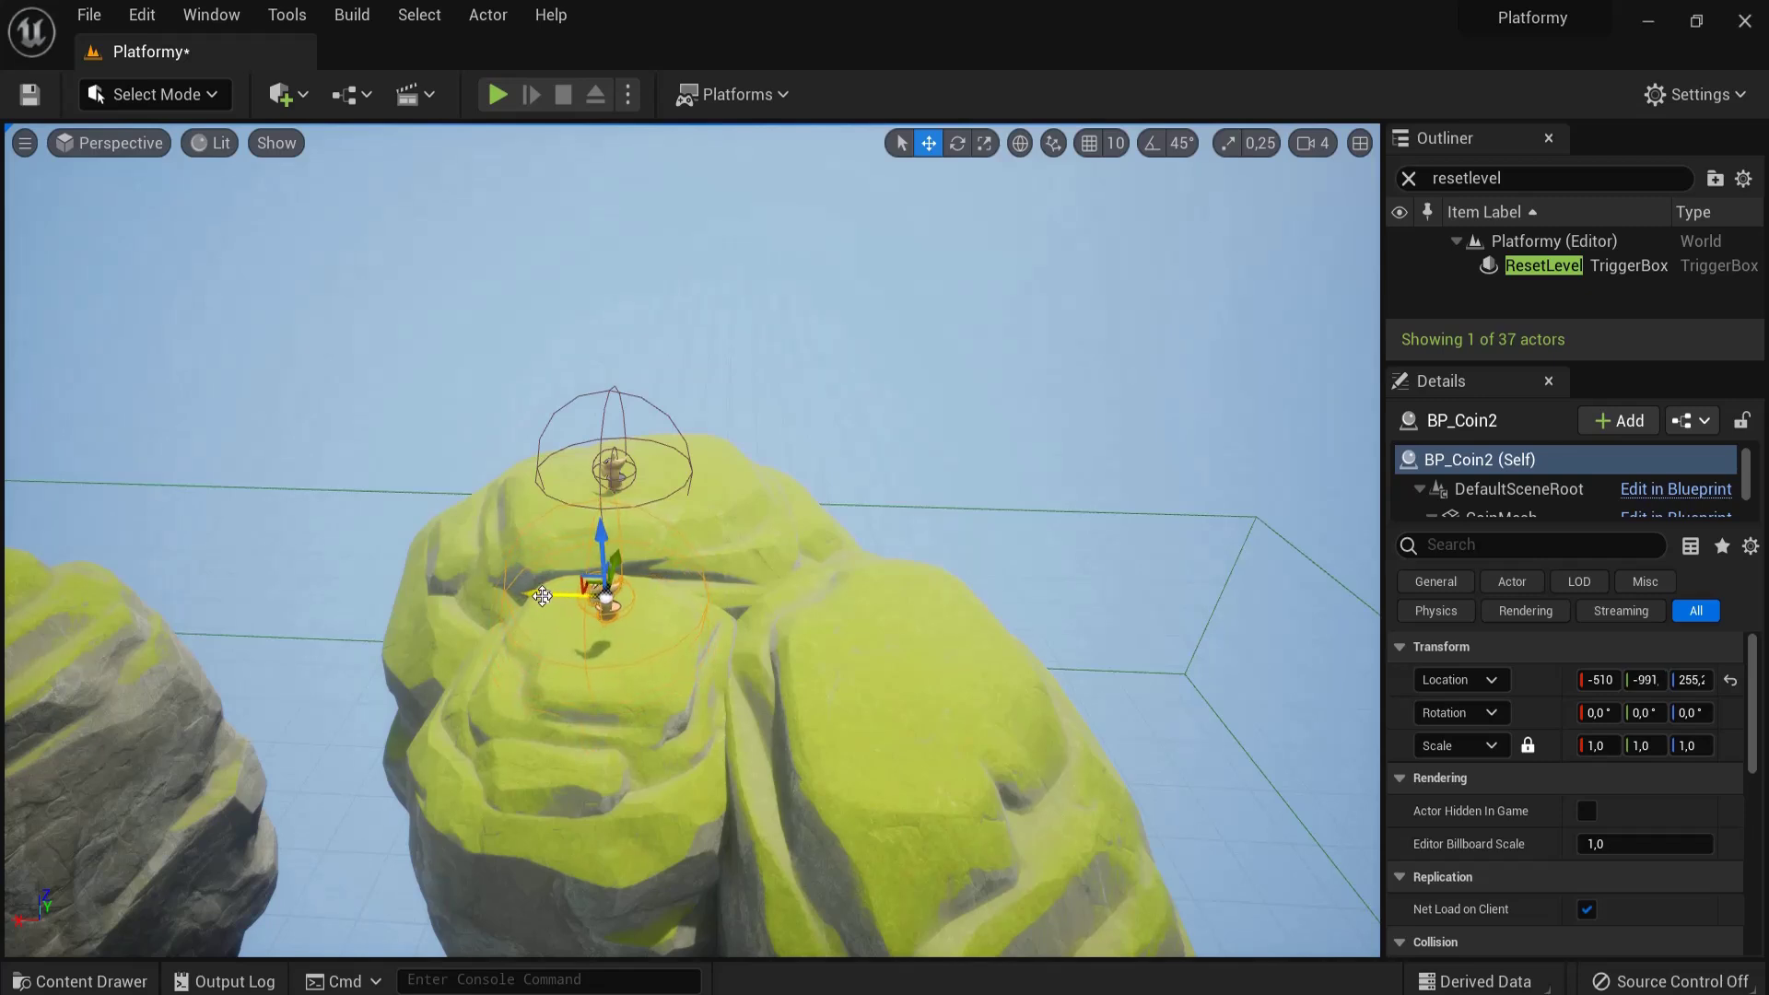
pyautogui.scroll(2, 908, 696)
pyautogui.moveTo(898, 703); pyautogui.dragTo(909, 589, button='right')
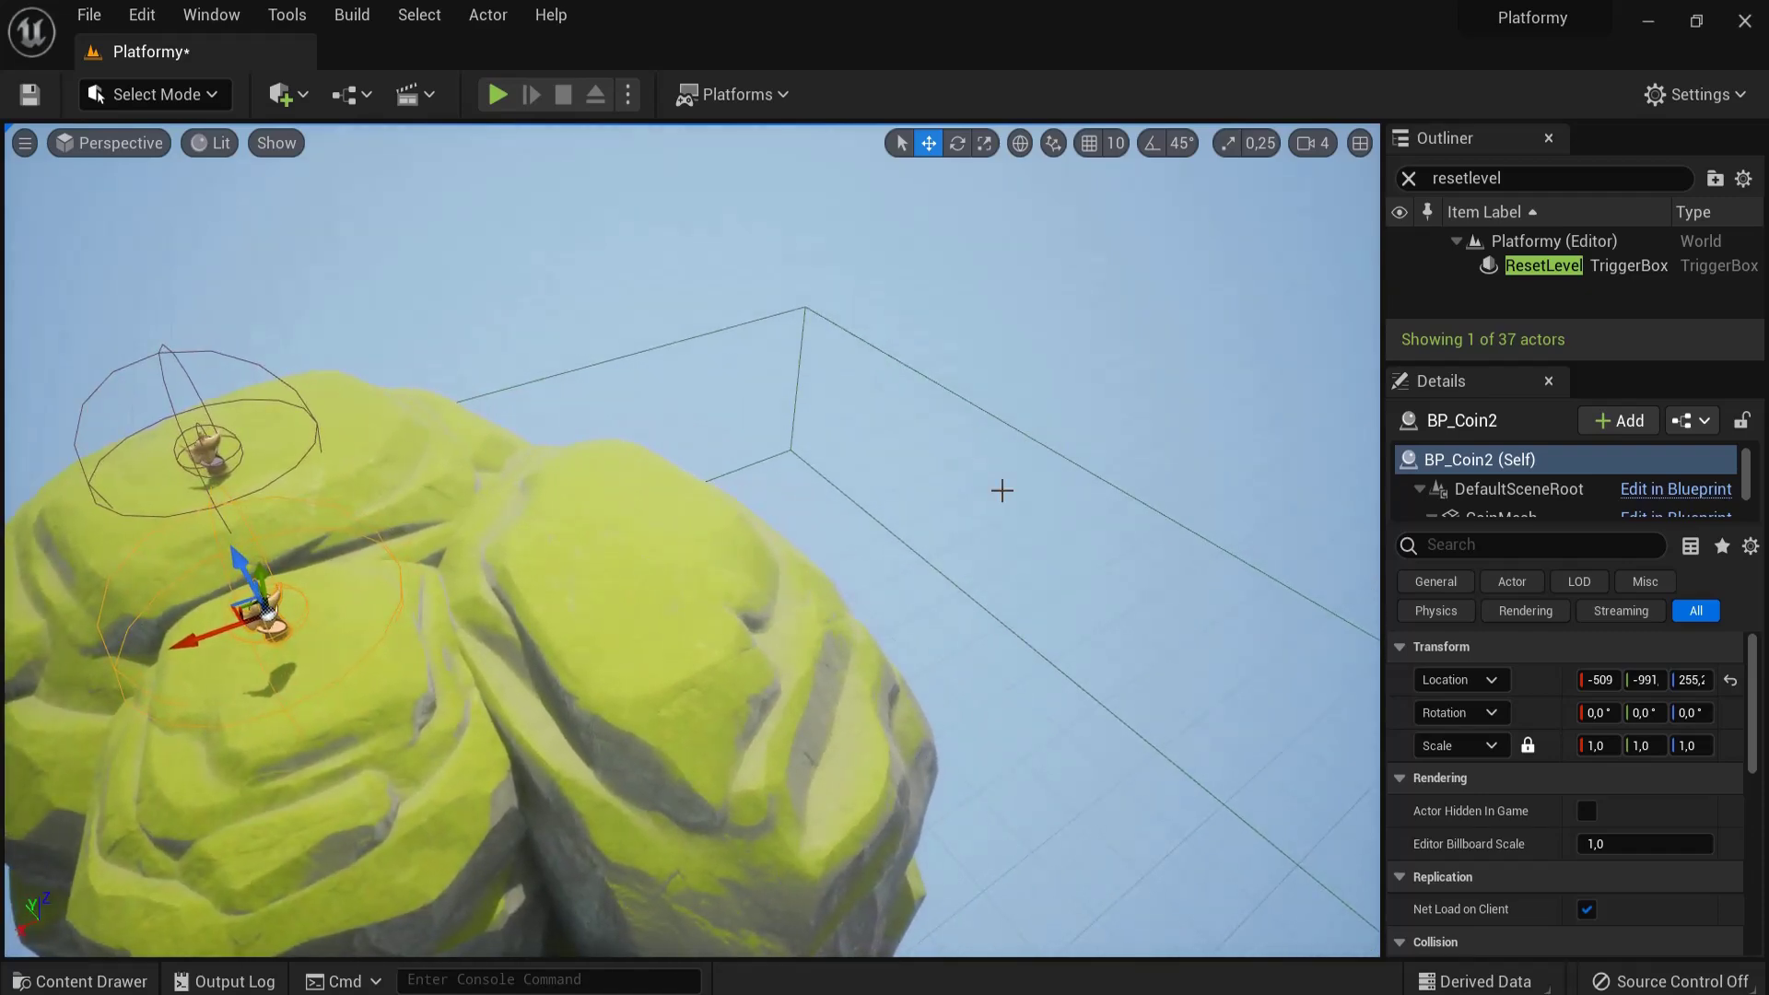
pyautogui.click(1066, 452)
pyautogui.moveTo(598, 545); pyautogui.dragTo(704, 527, button='middle')
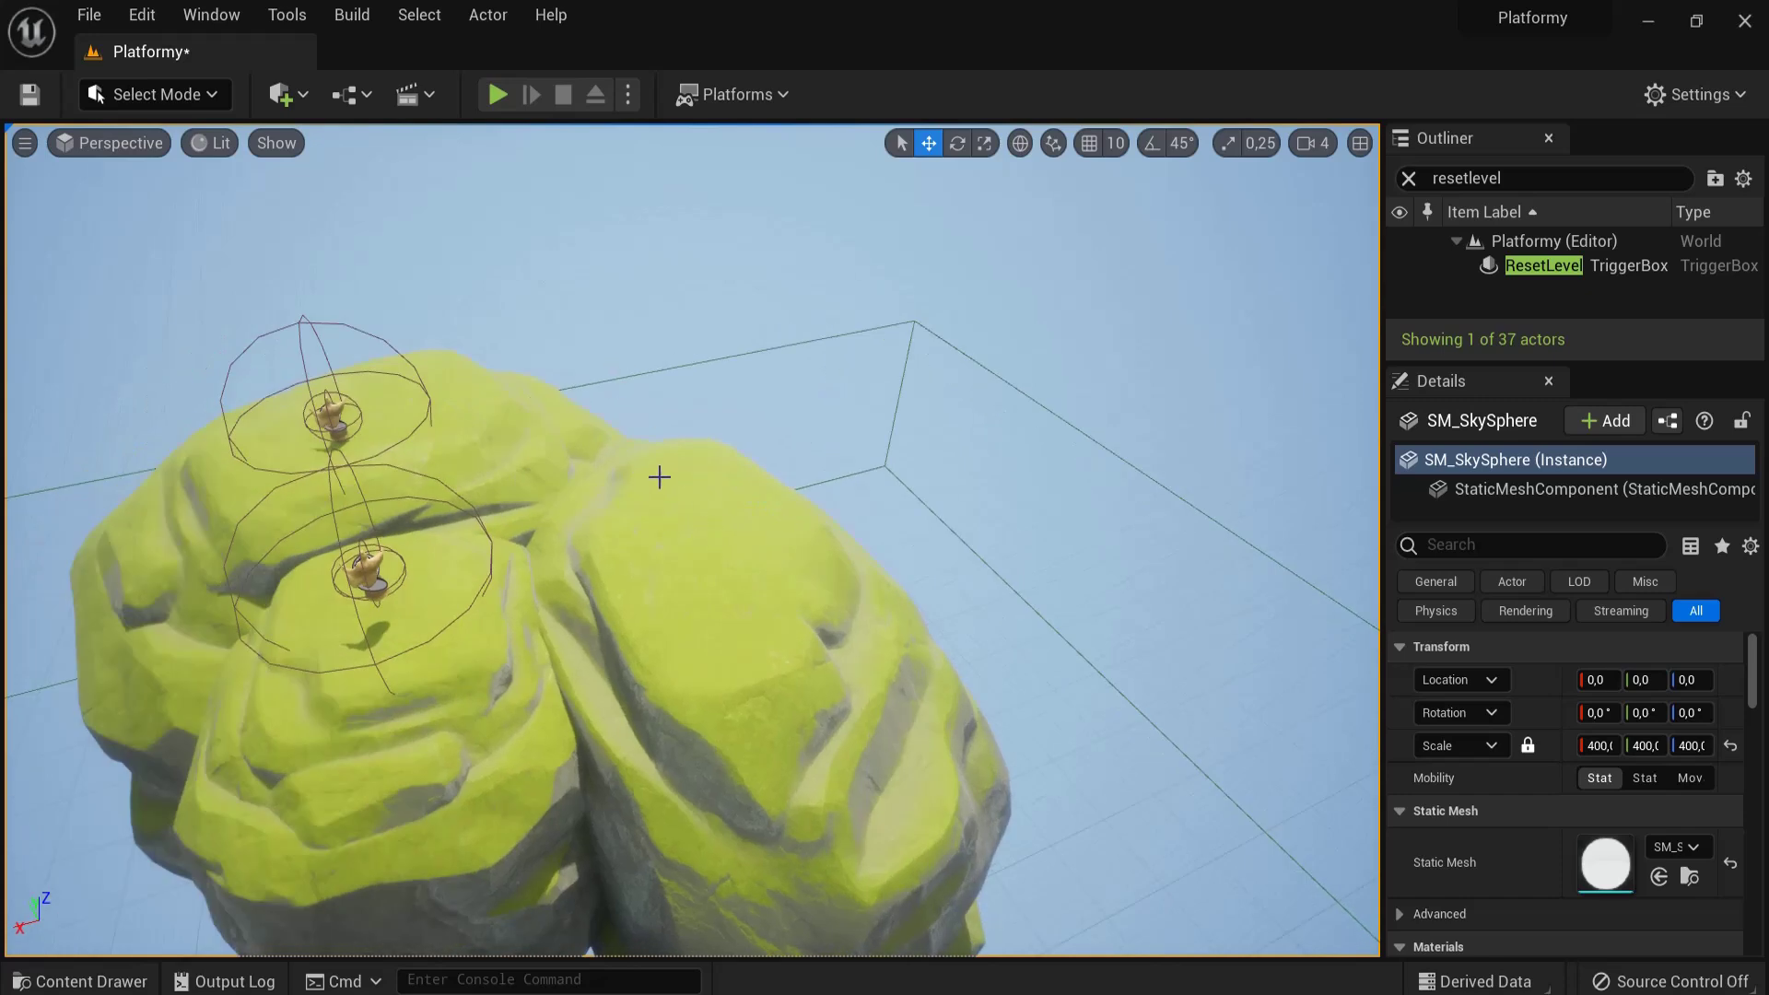
# - Create a User Widget blueprint named WBP_WinScreen in the Content/UI folder and open it for editing
pyautogui.click(81, 981)
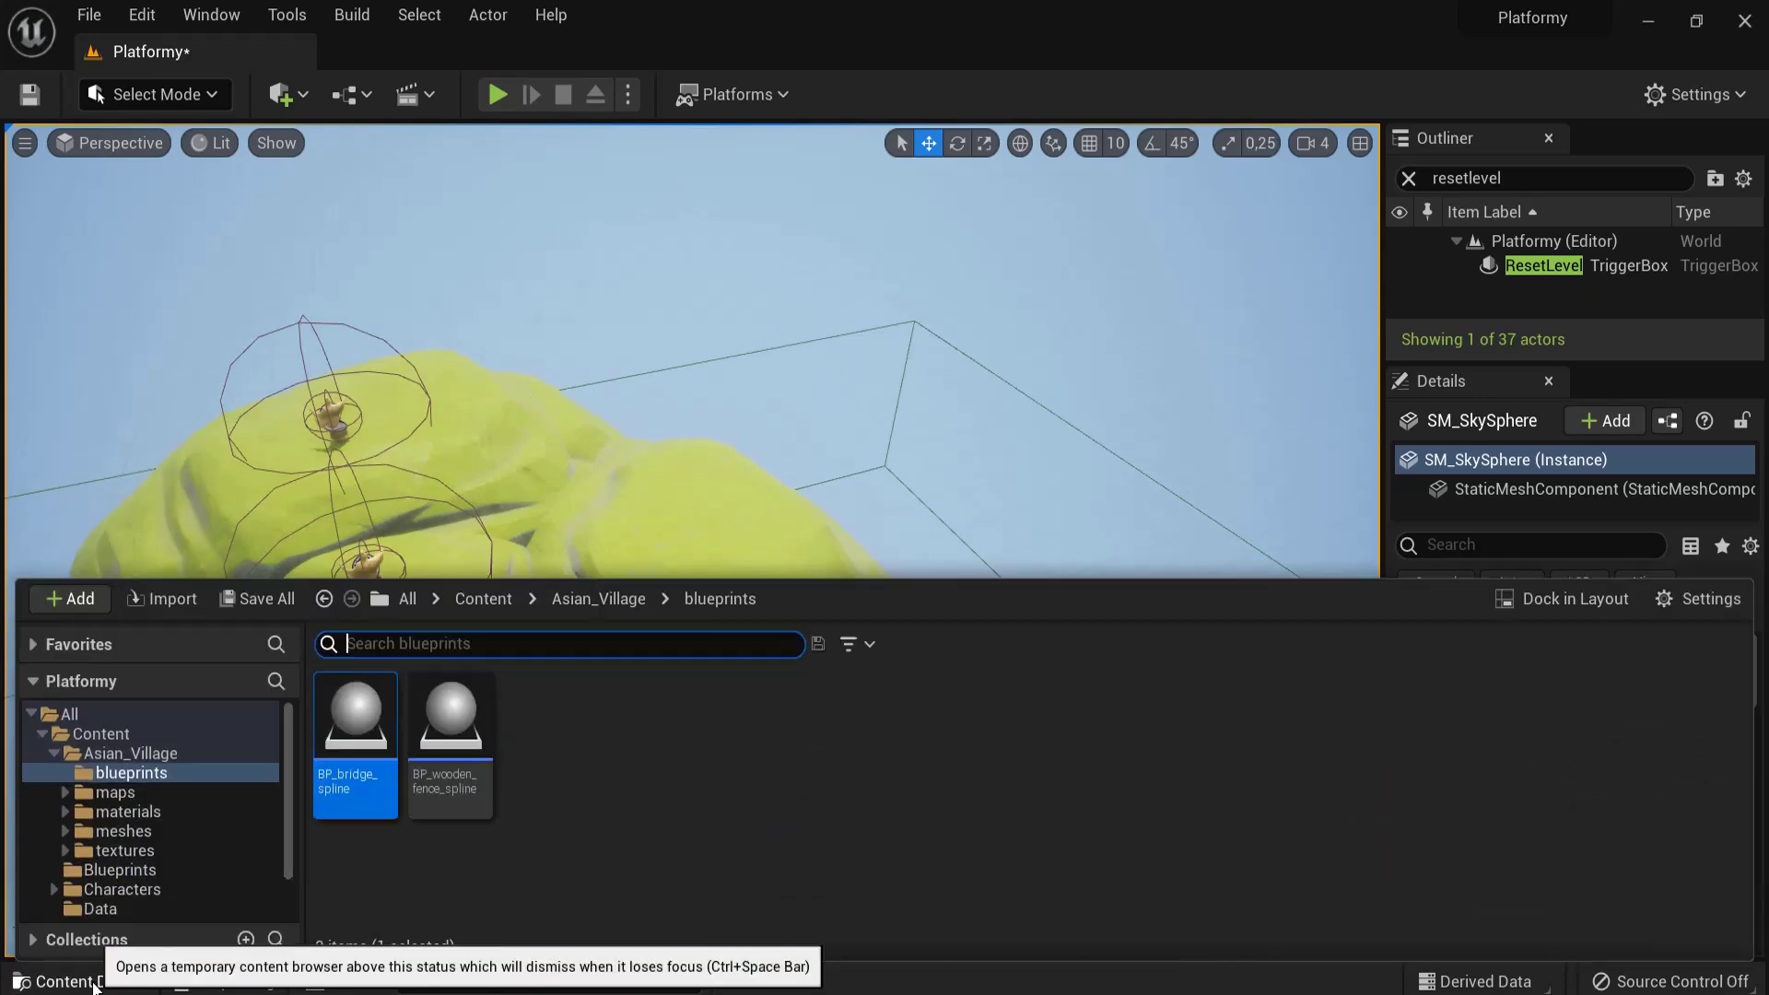
pyautogui.click(478, 603)
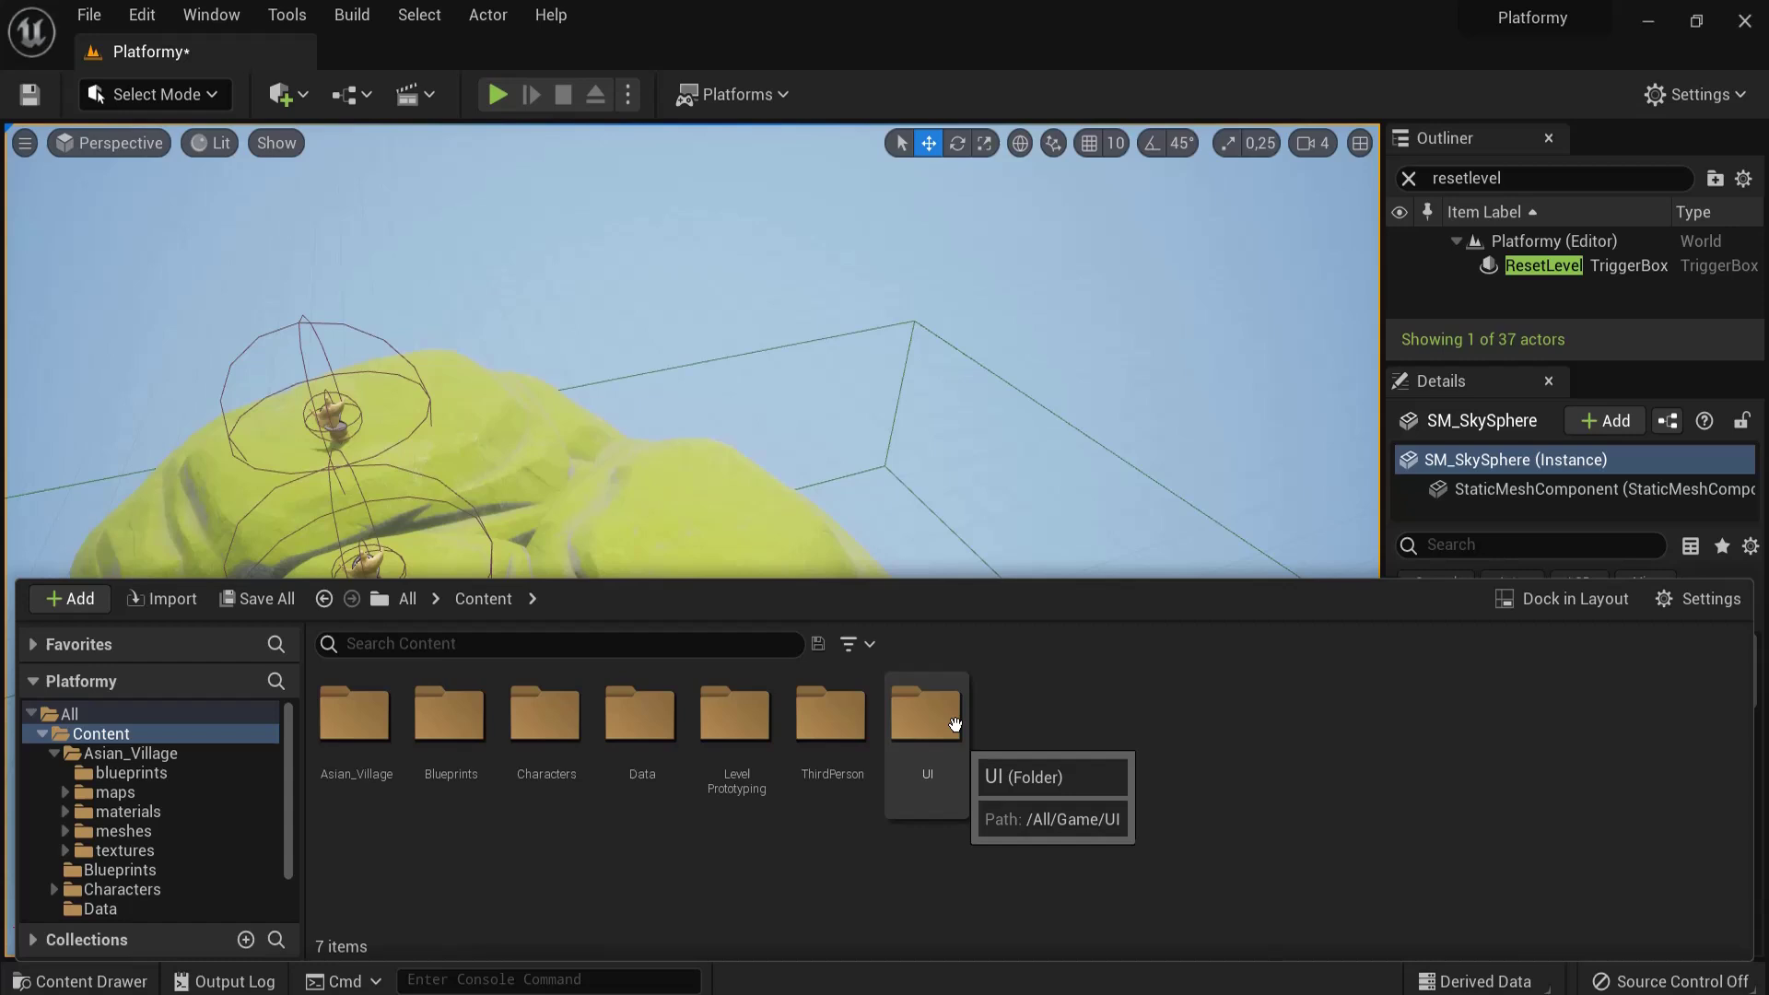
pyautogui.doubleClick(950, 761)
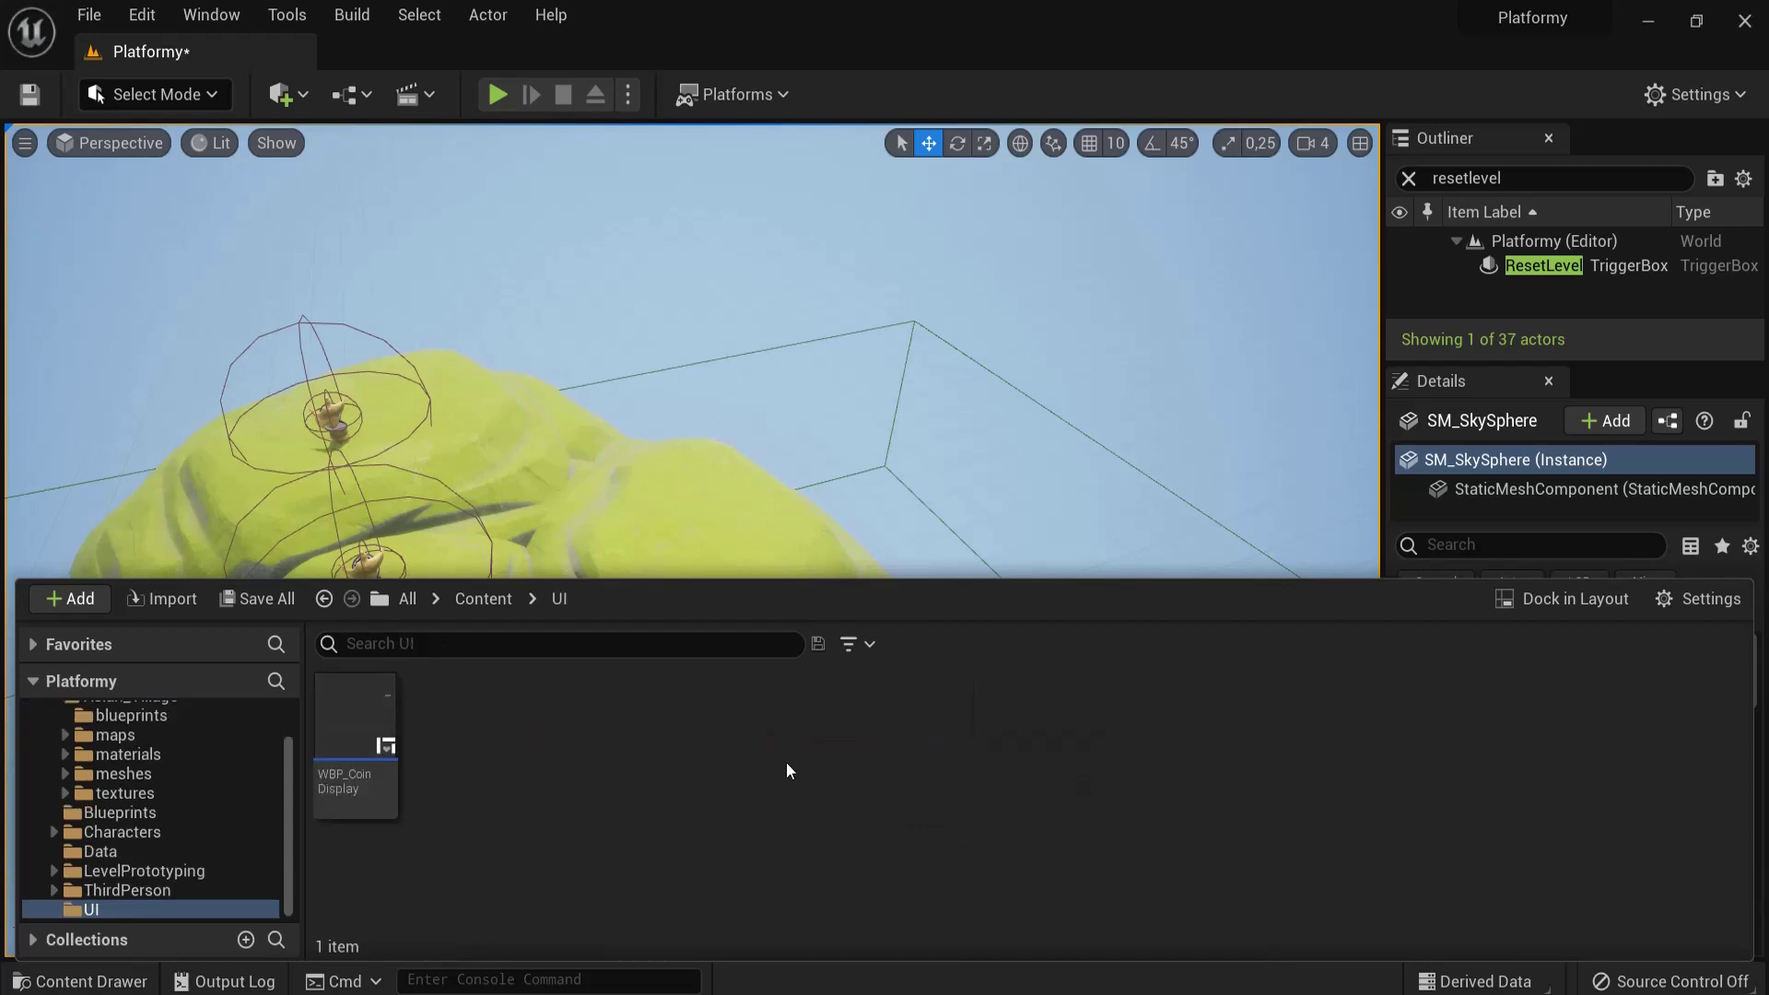
pyautogui.rightClick(485, 742)
pyautogui.scroll(-2, 595, 949)
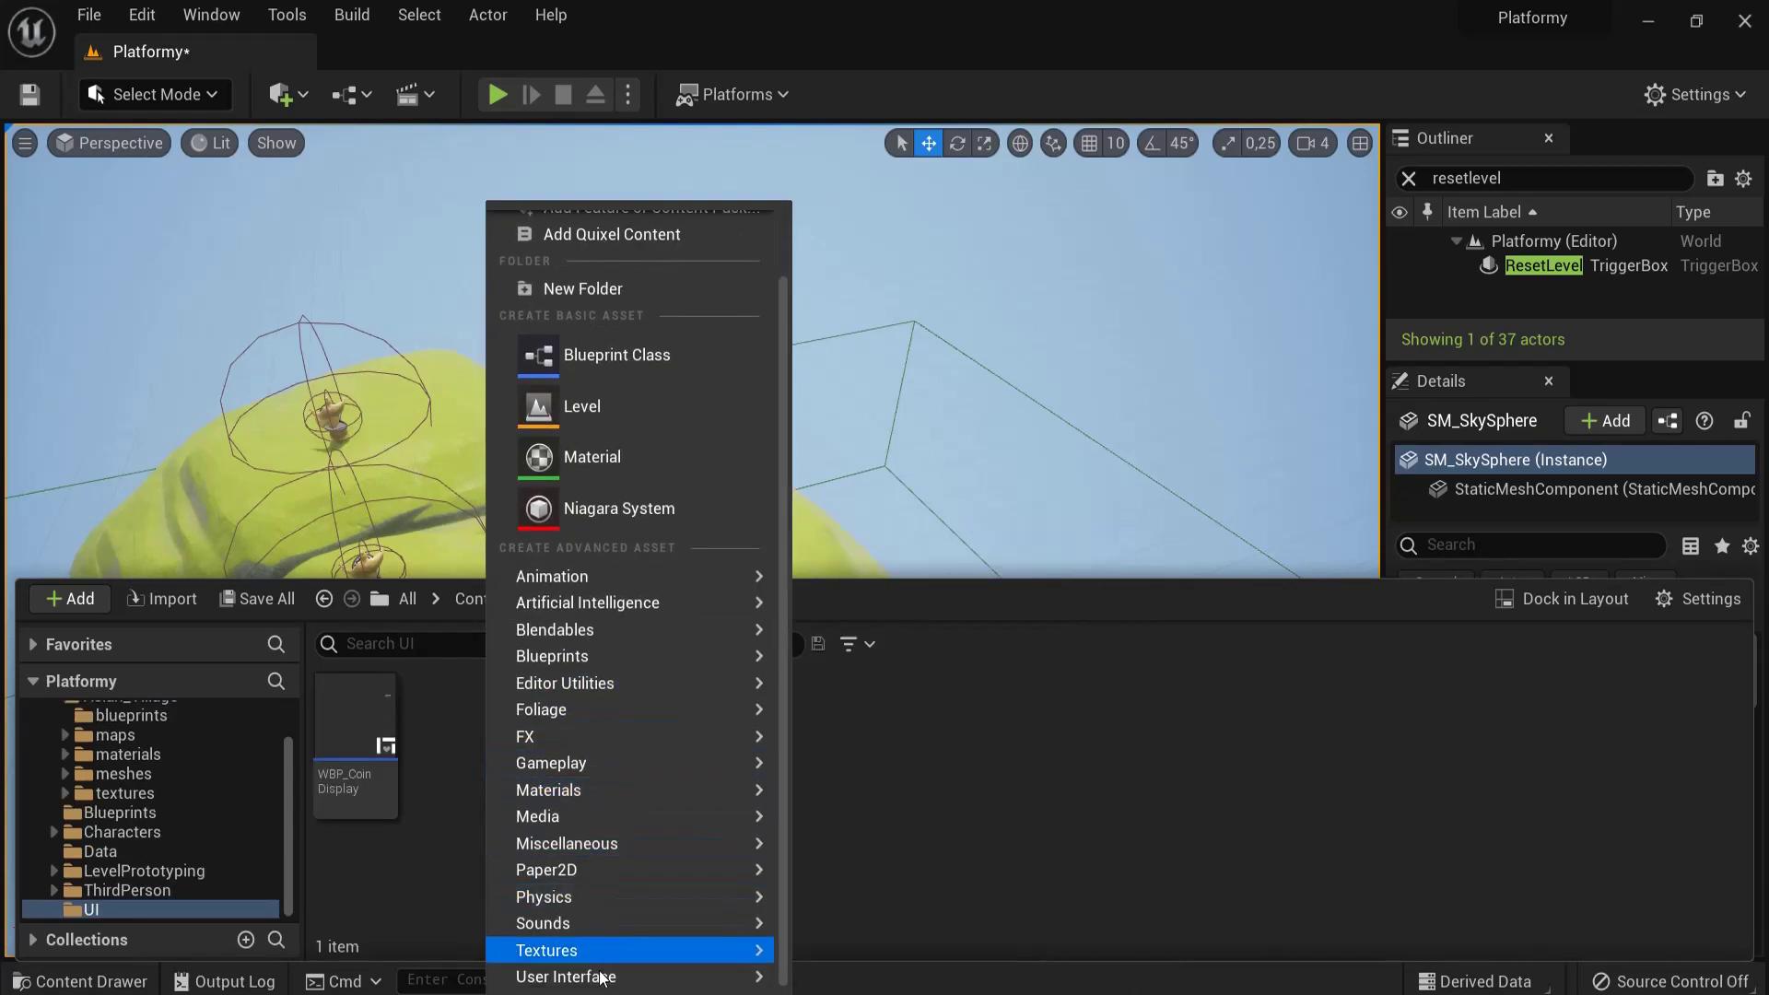
pyautogui.moveTo(599, 979)
pyautogui.click(843, 963)
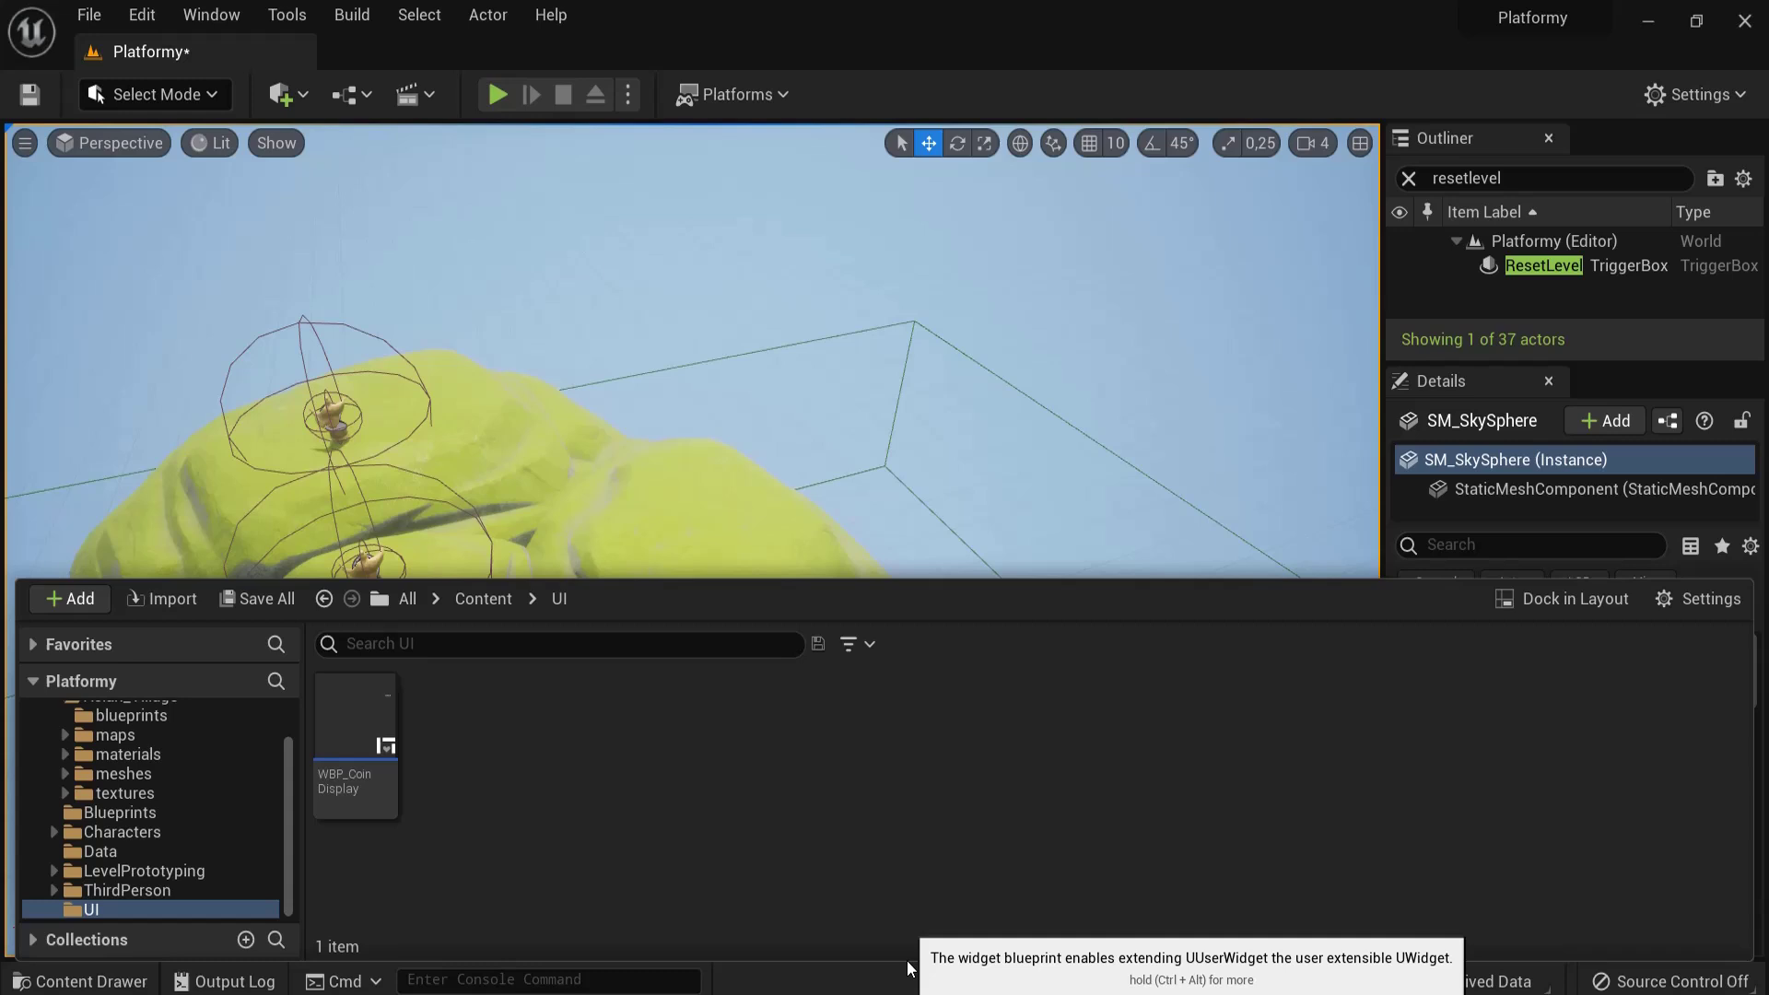
pyautogui.click(592, 309)
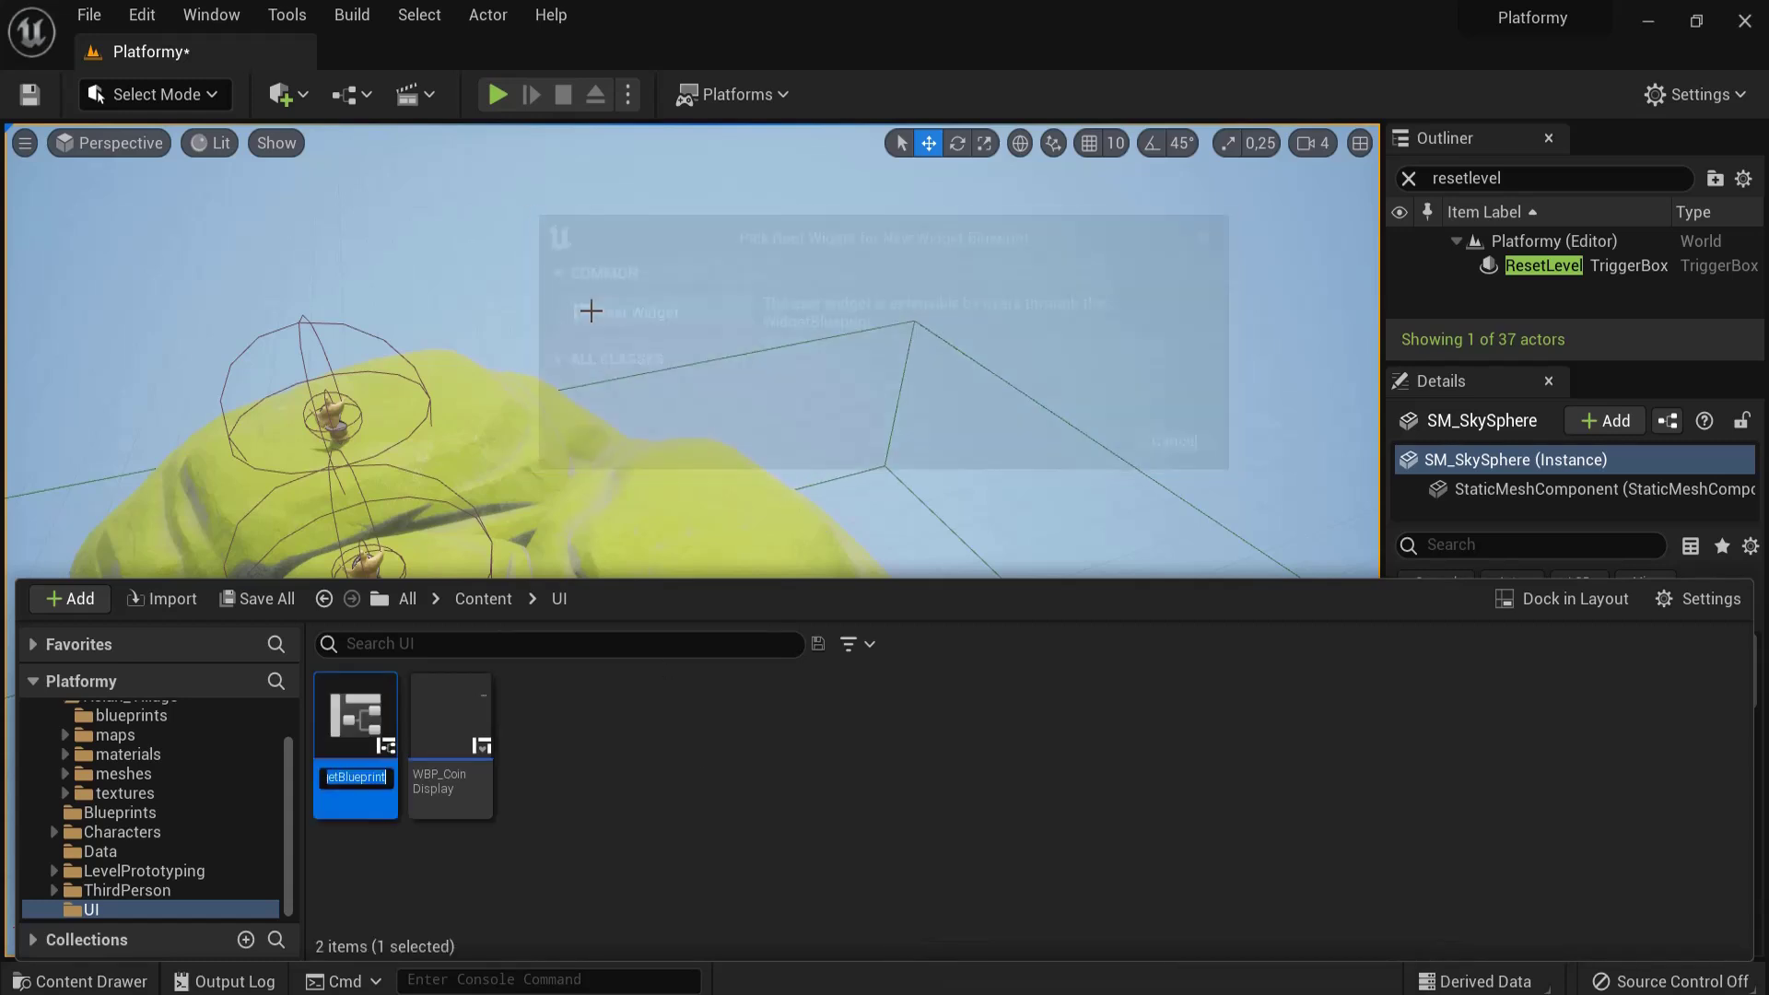
pyautogui.write('W')
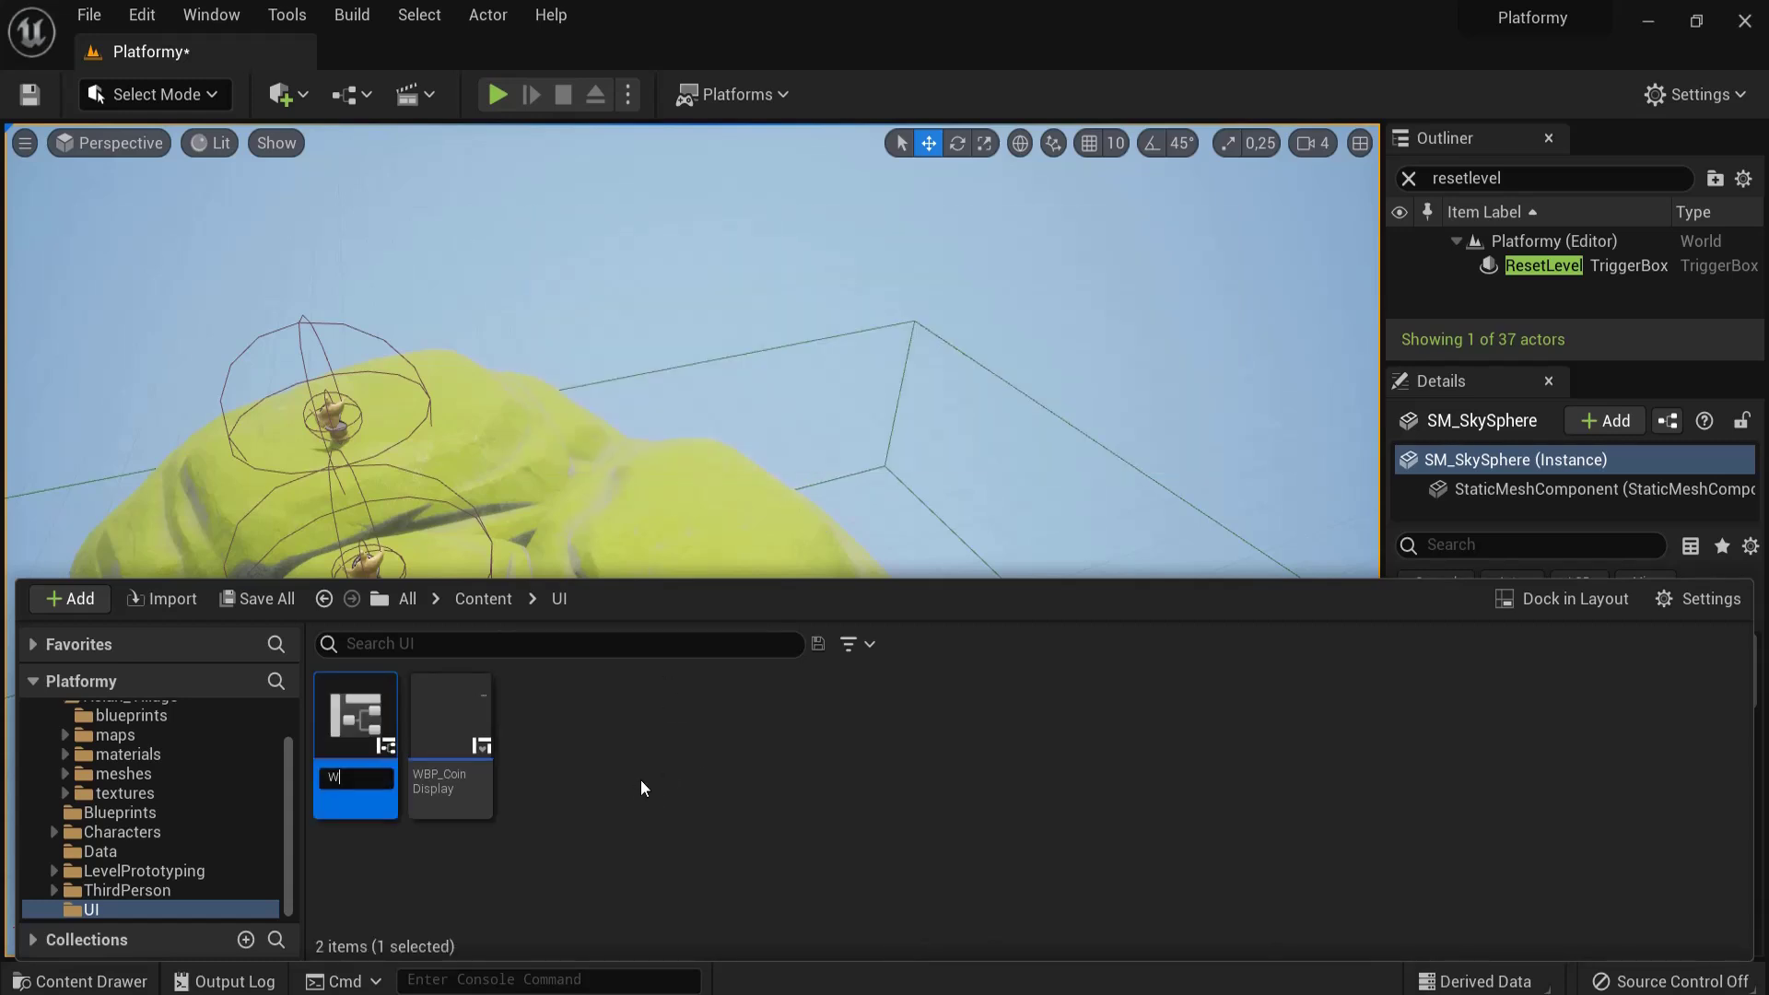
pyautogui.write('BP_WinScreen')
pyautogui.press('Return')
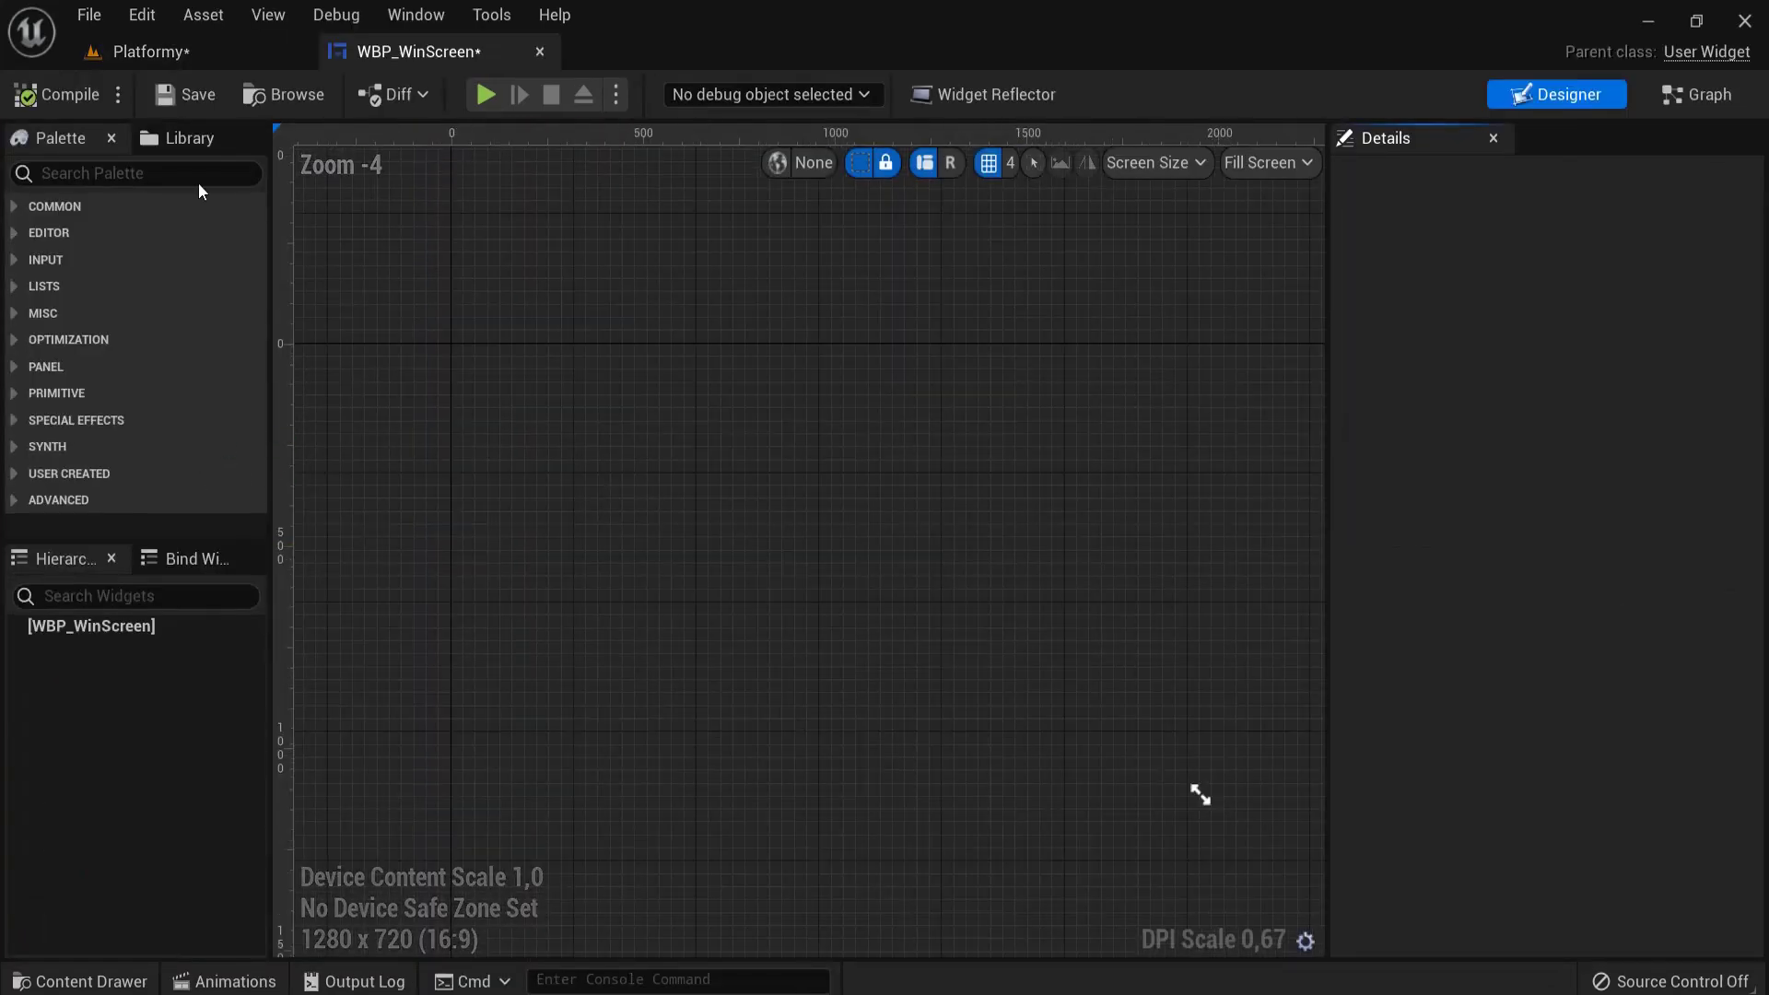
# - Add a Canvas Panel as the root of WBP_WinScreen and select it
pyautogui.click(148, 172)
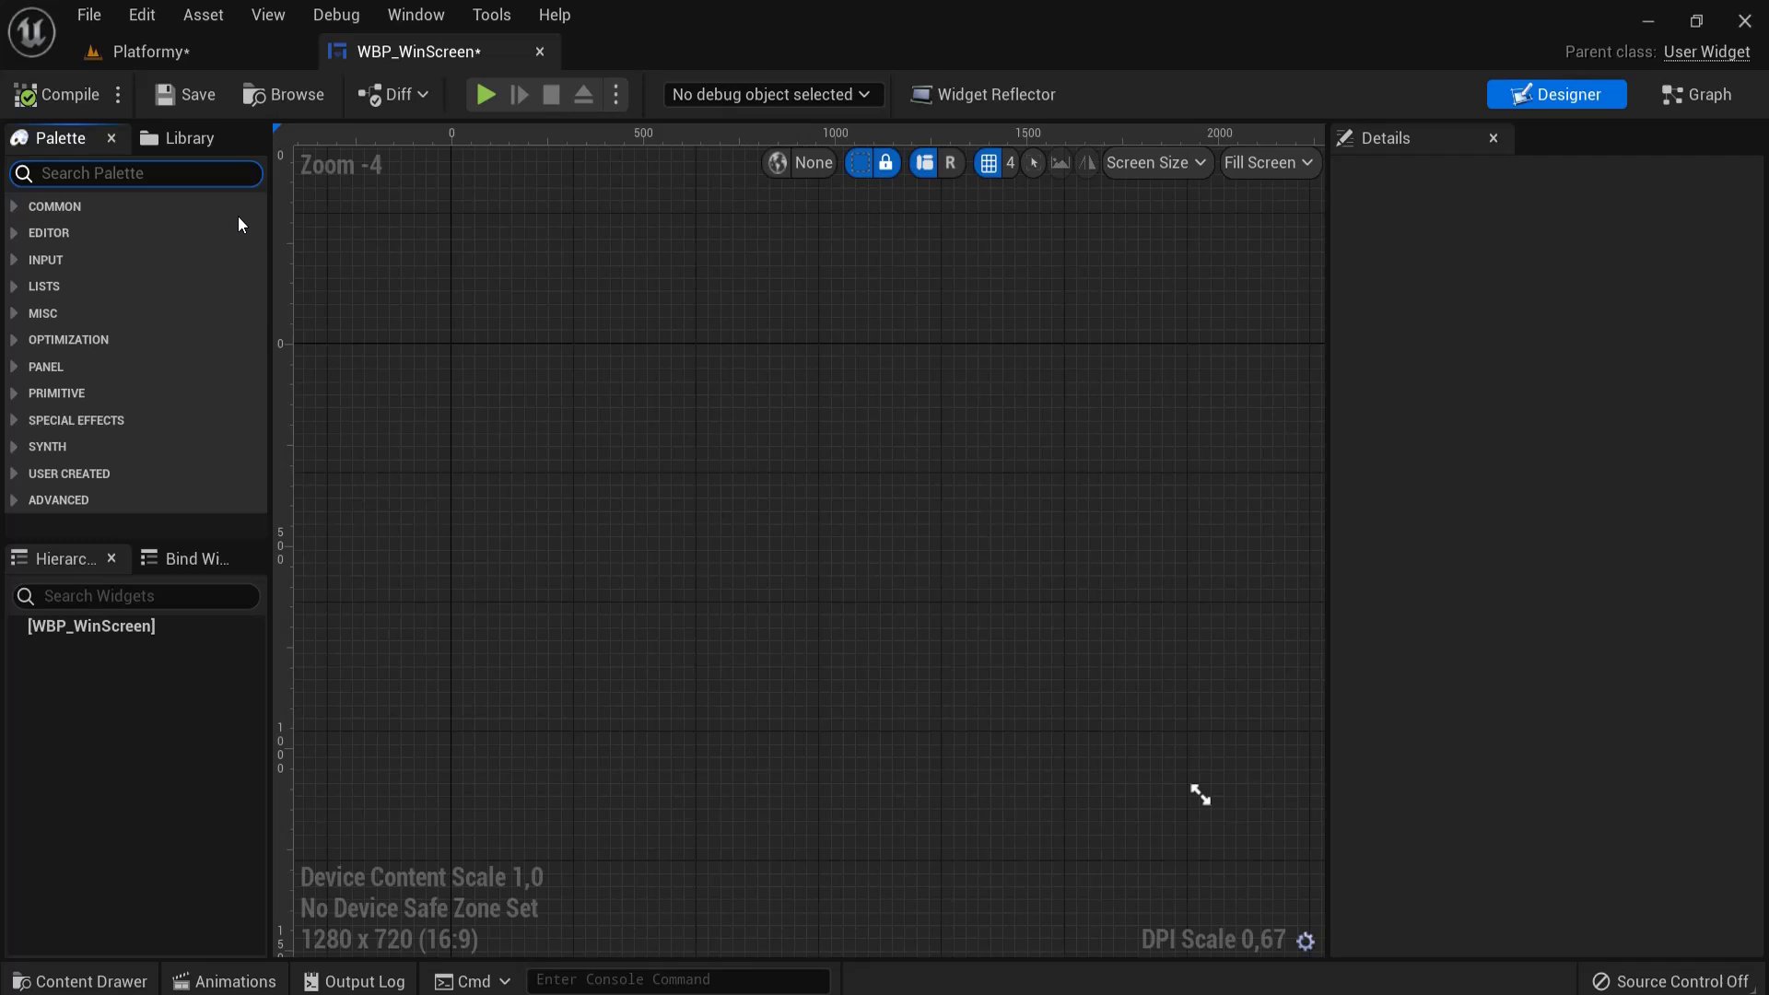
pyautogui.write('canvas')
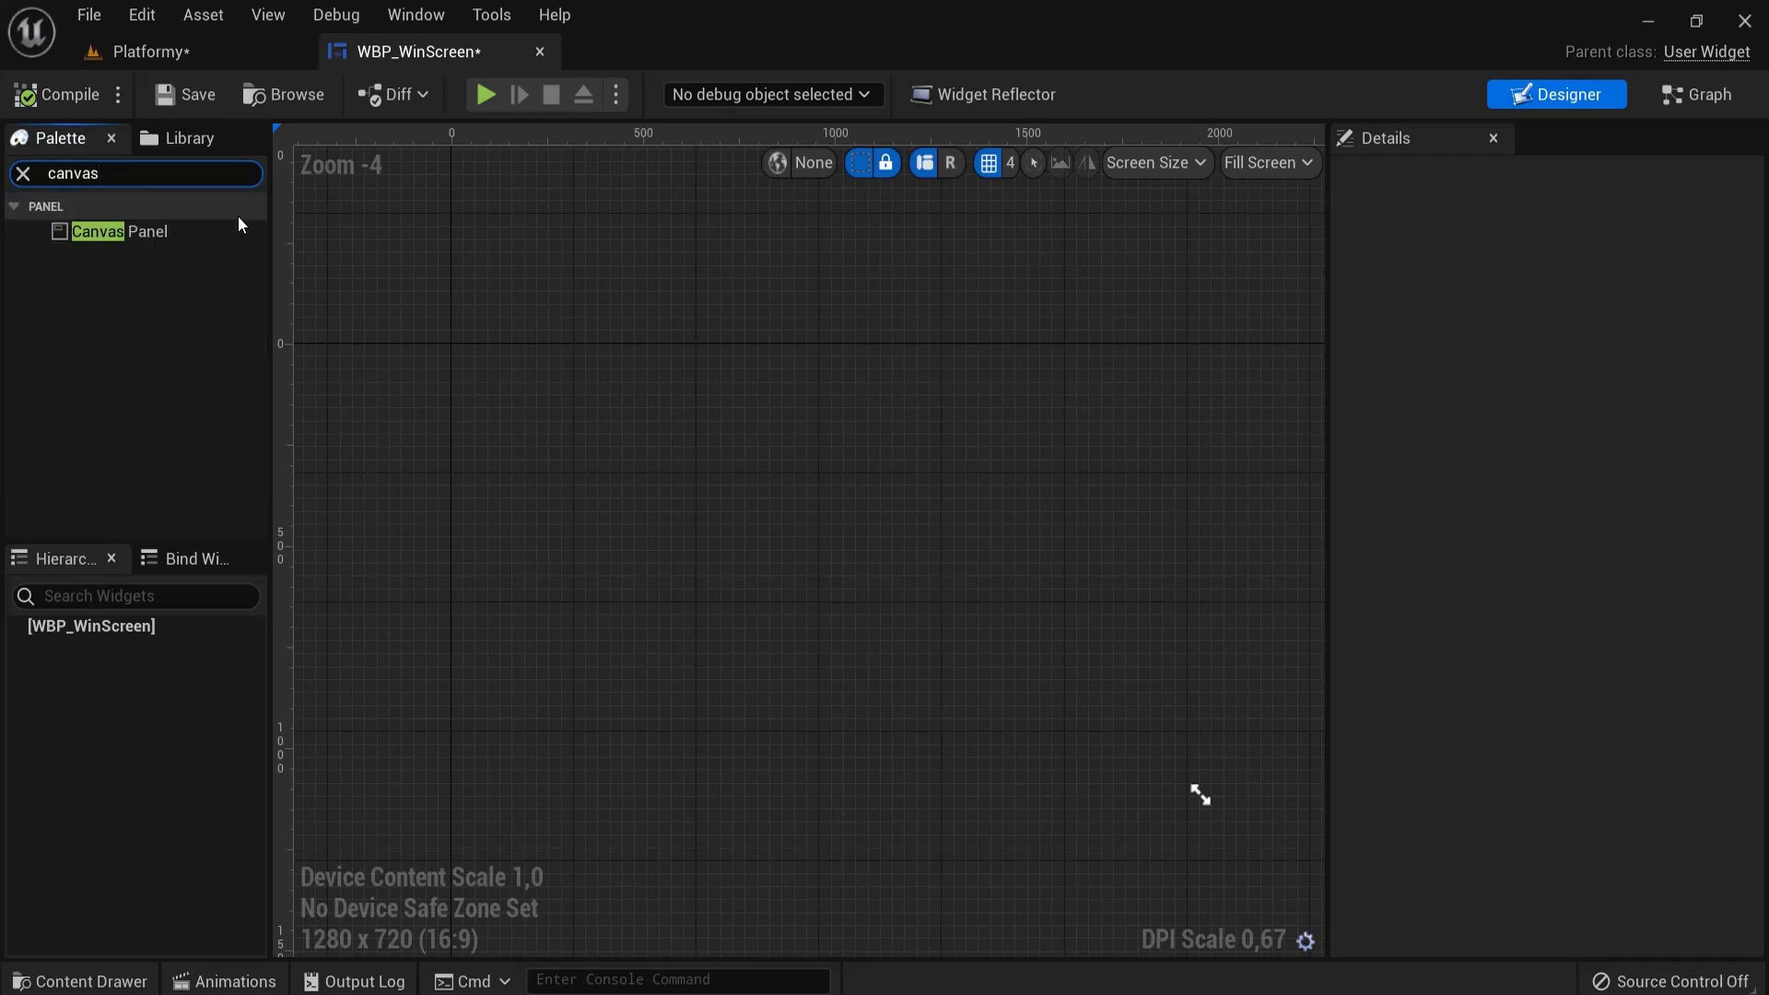
pyautogui.moveTo(180, 237); pyautogui.dragTo(105, 627)
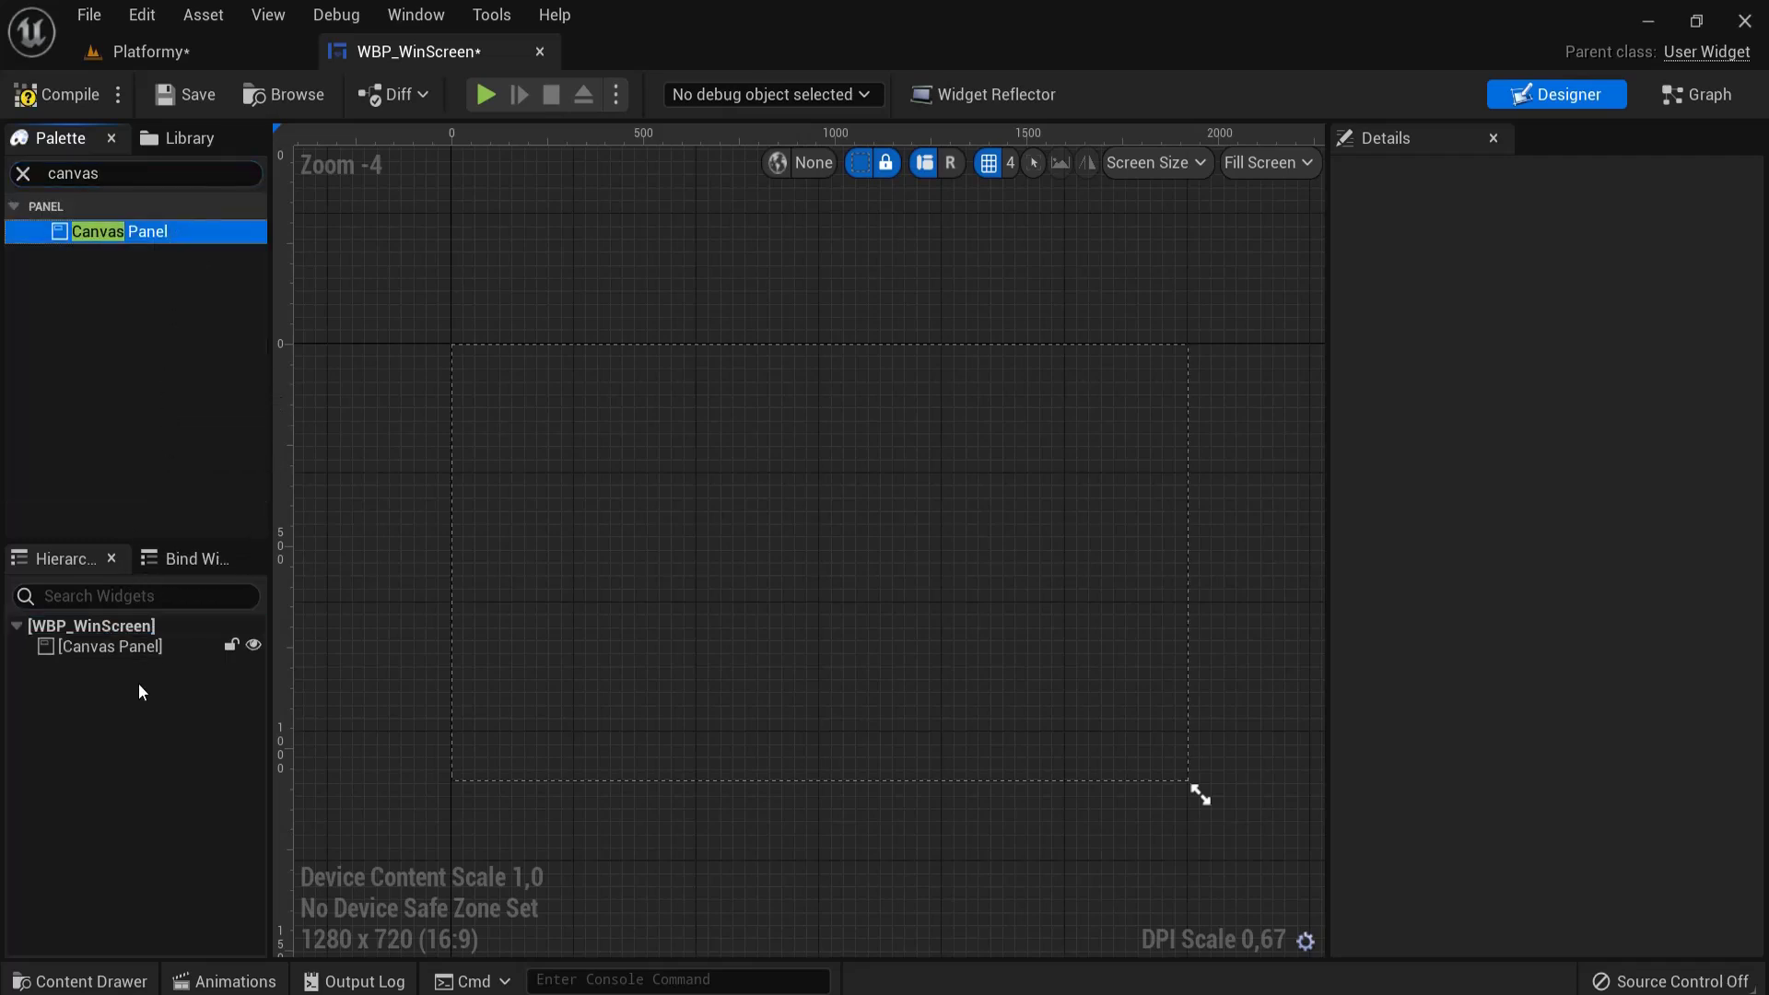
pyautogui.click(146, 650)
# - Add a Text widget inside the Canvas Panel and enable Size To Content for it
pyautogui.click(23, 174)
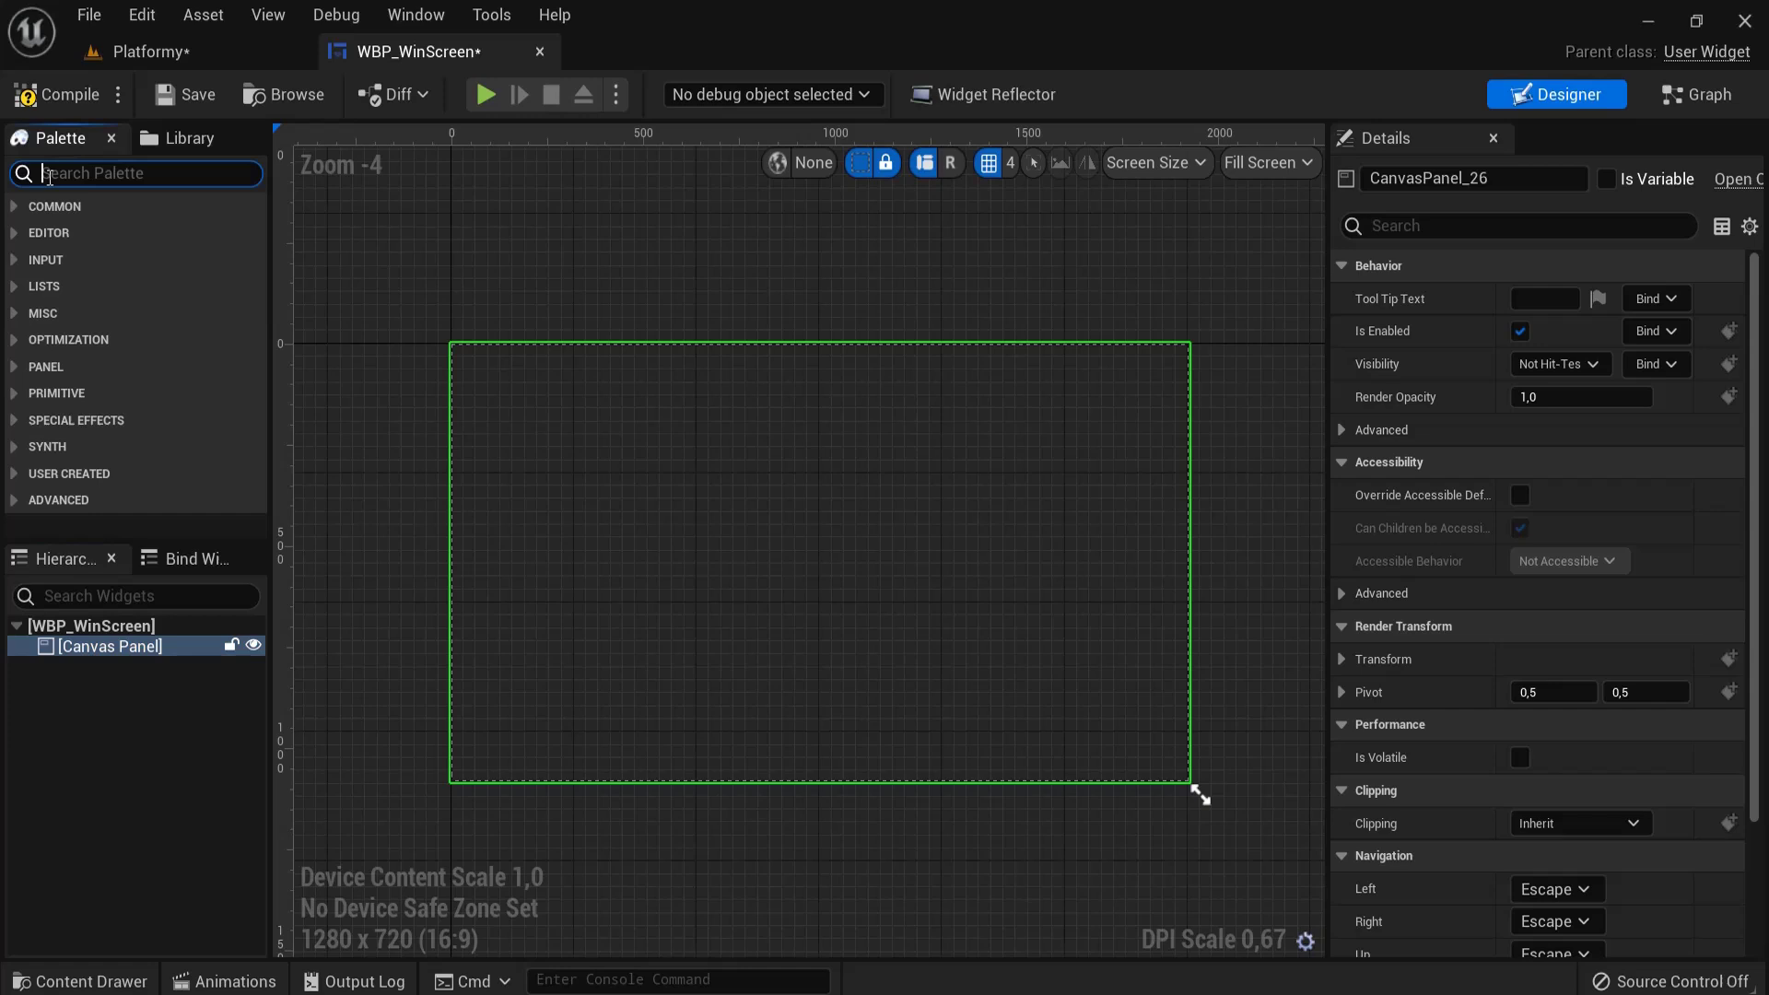
pyautogui.write('text')
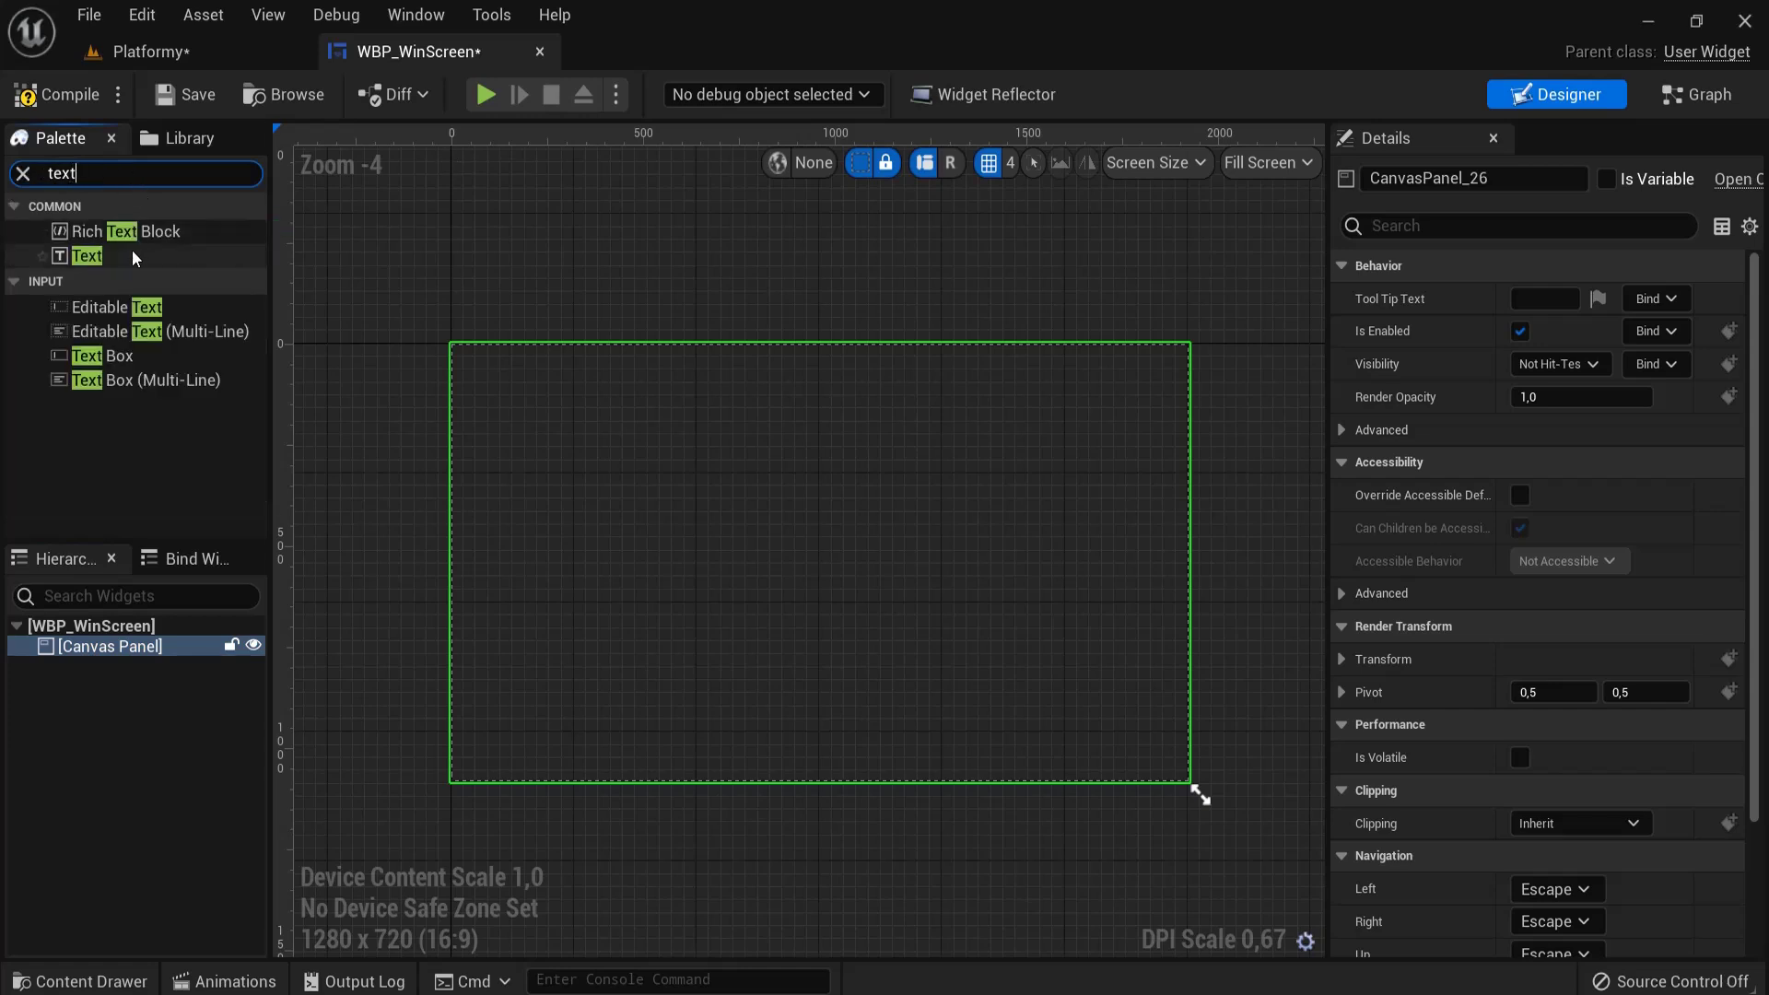
pyautogui.moveTo(88, 256); pyautogui.dragTo(140, 650)
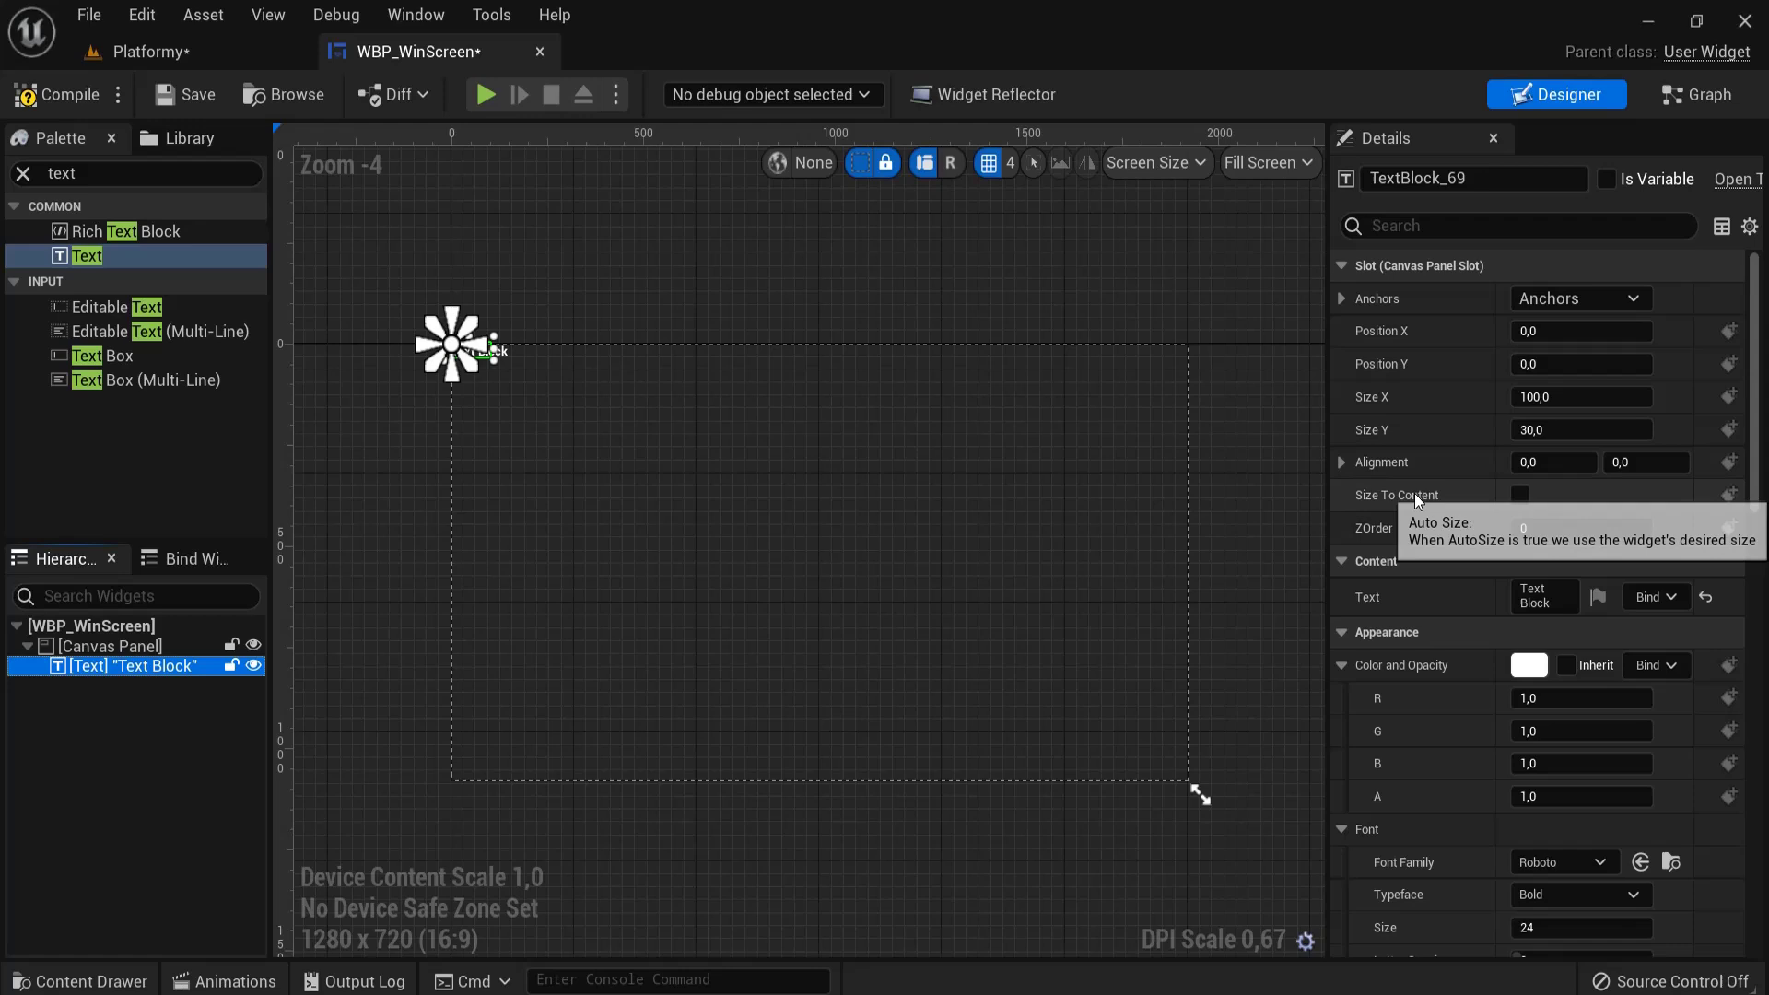
pyautogui.click(1520, 495)
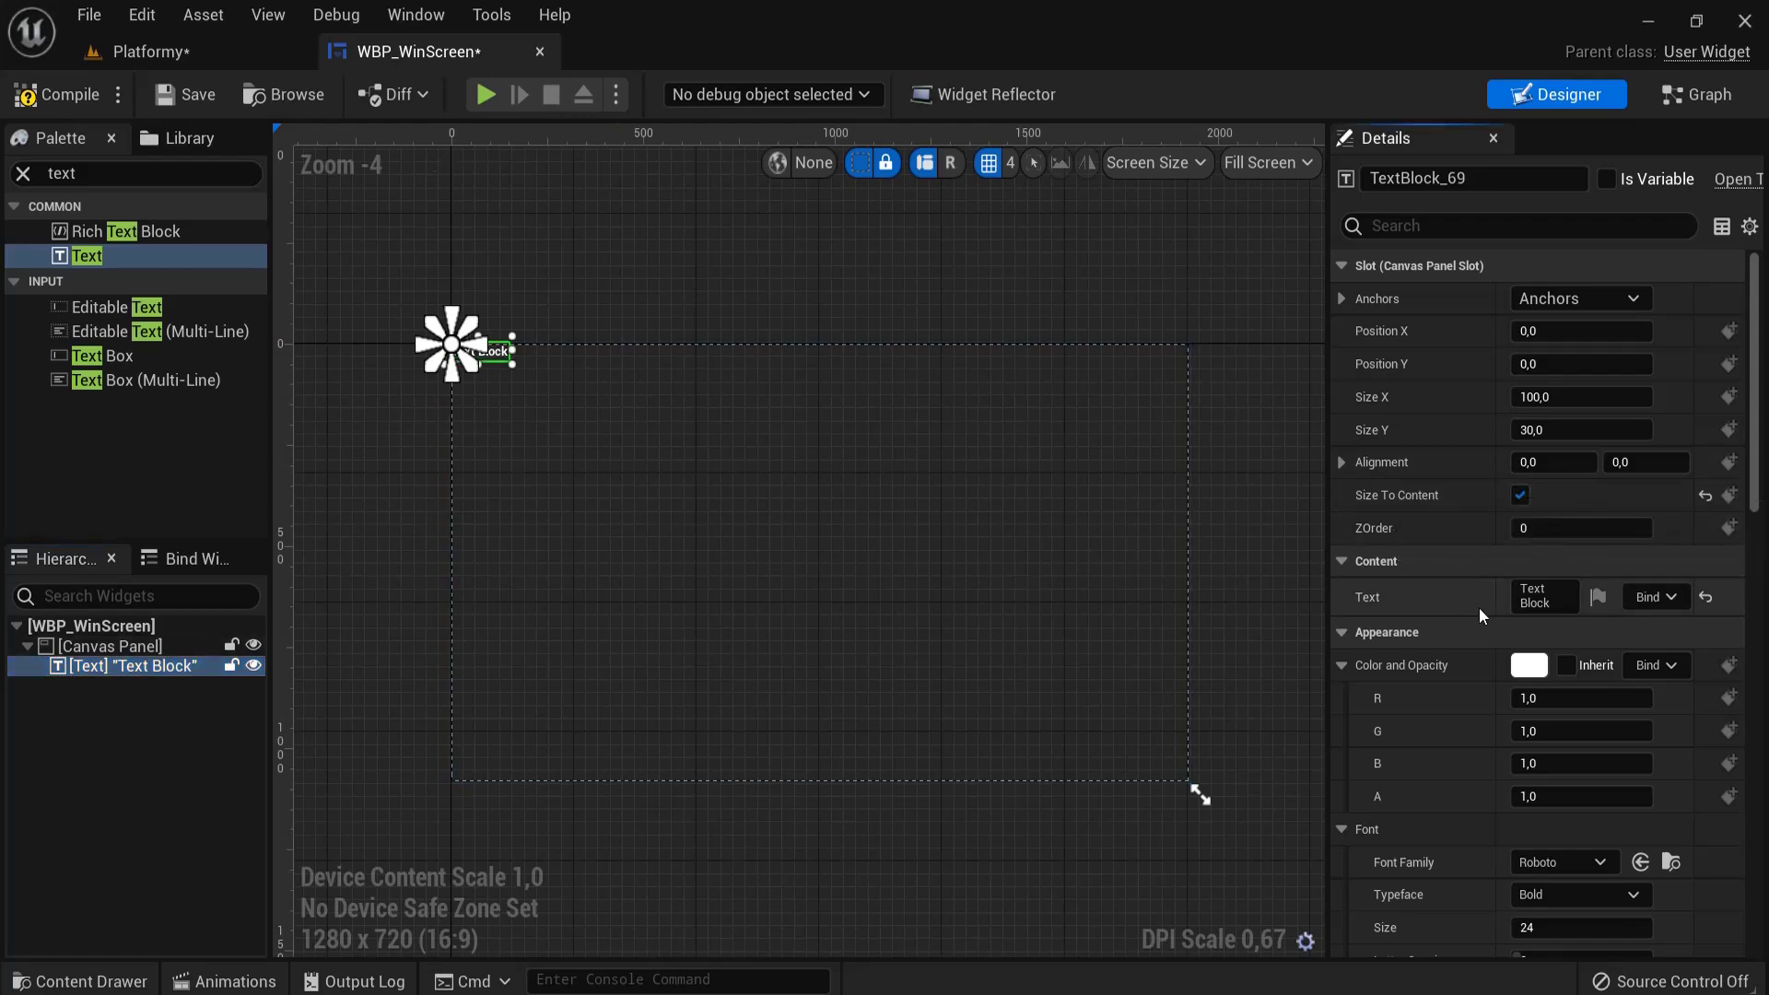
# - Set the text block's content to "You win!"
pyautogui.click(1553, 604)
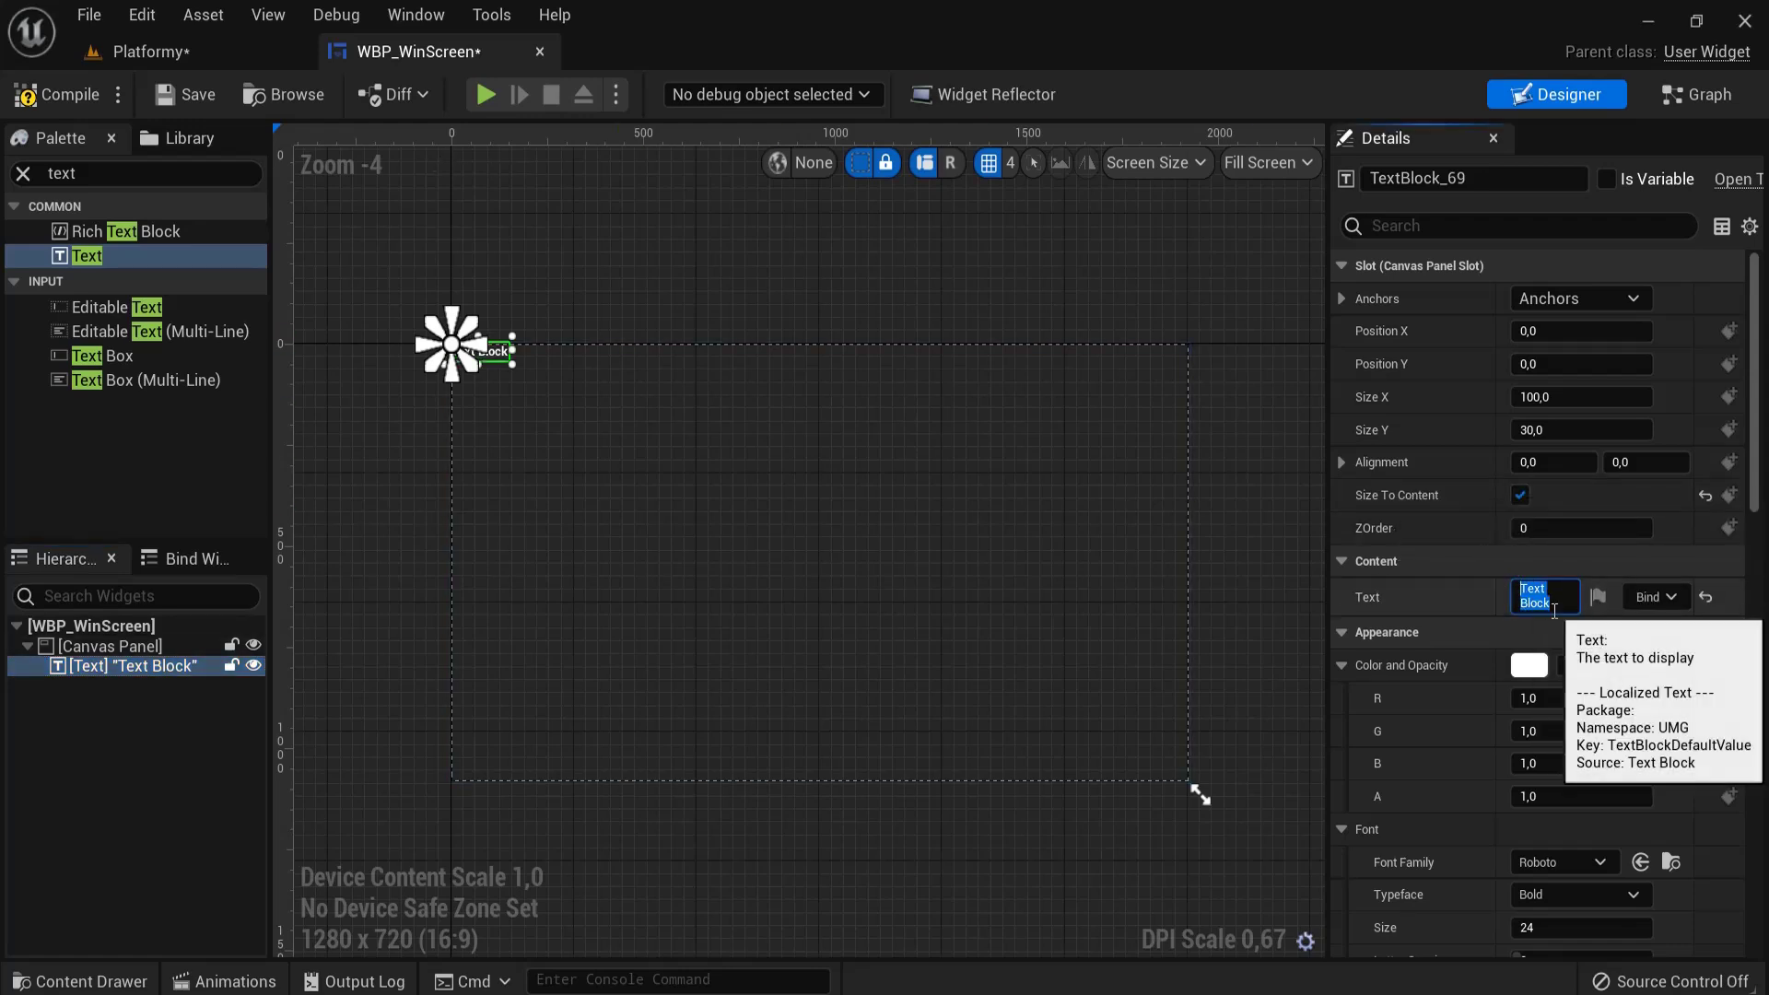
pyautogui.write('You win!')
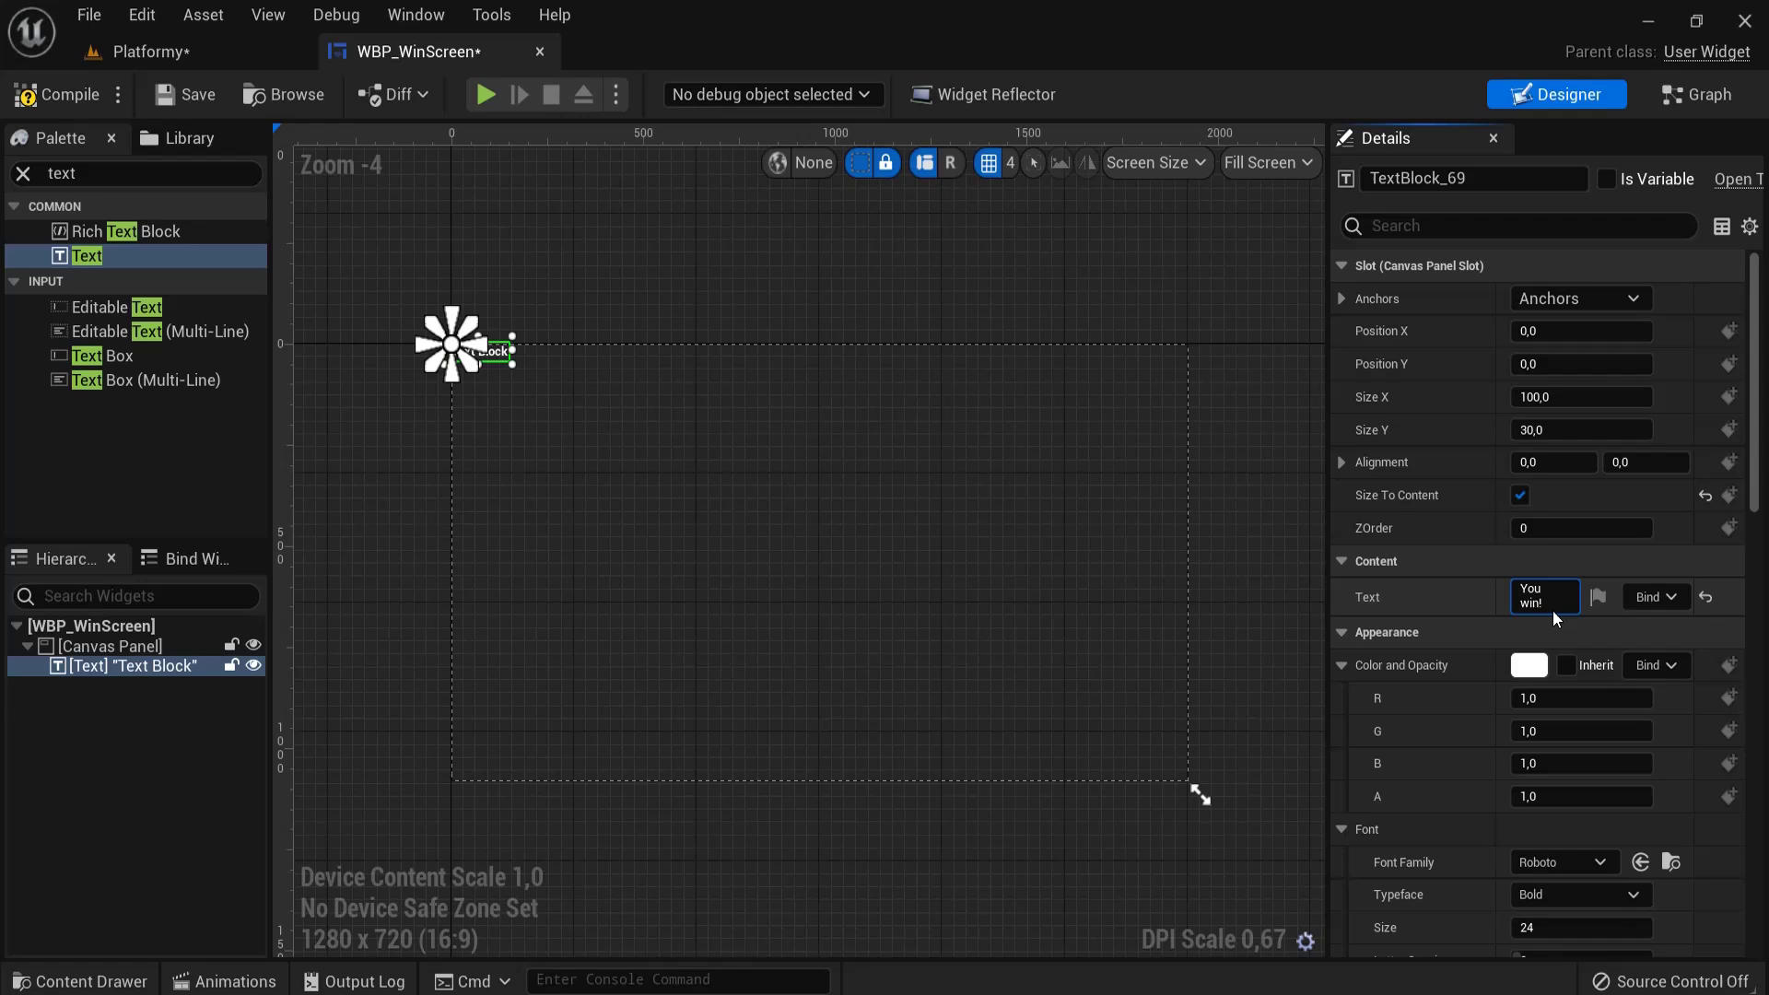
pyautogui.press('Return')
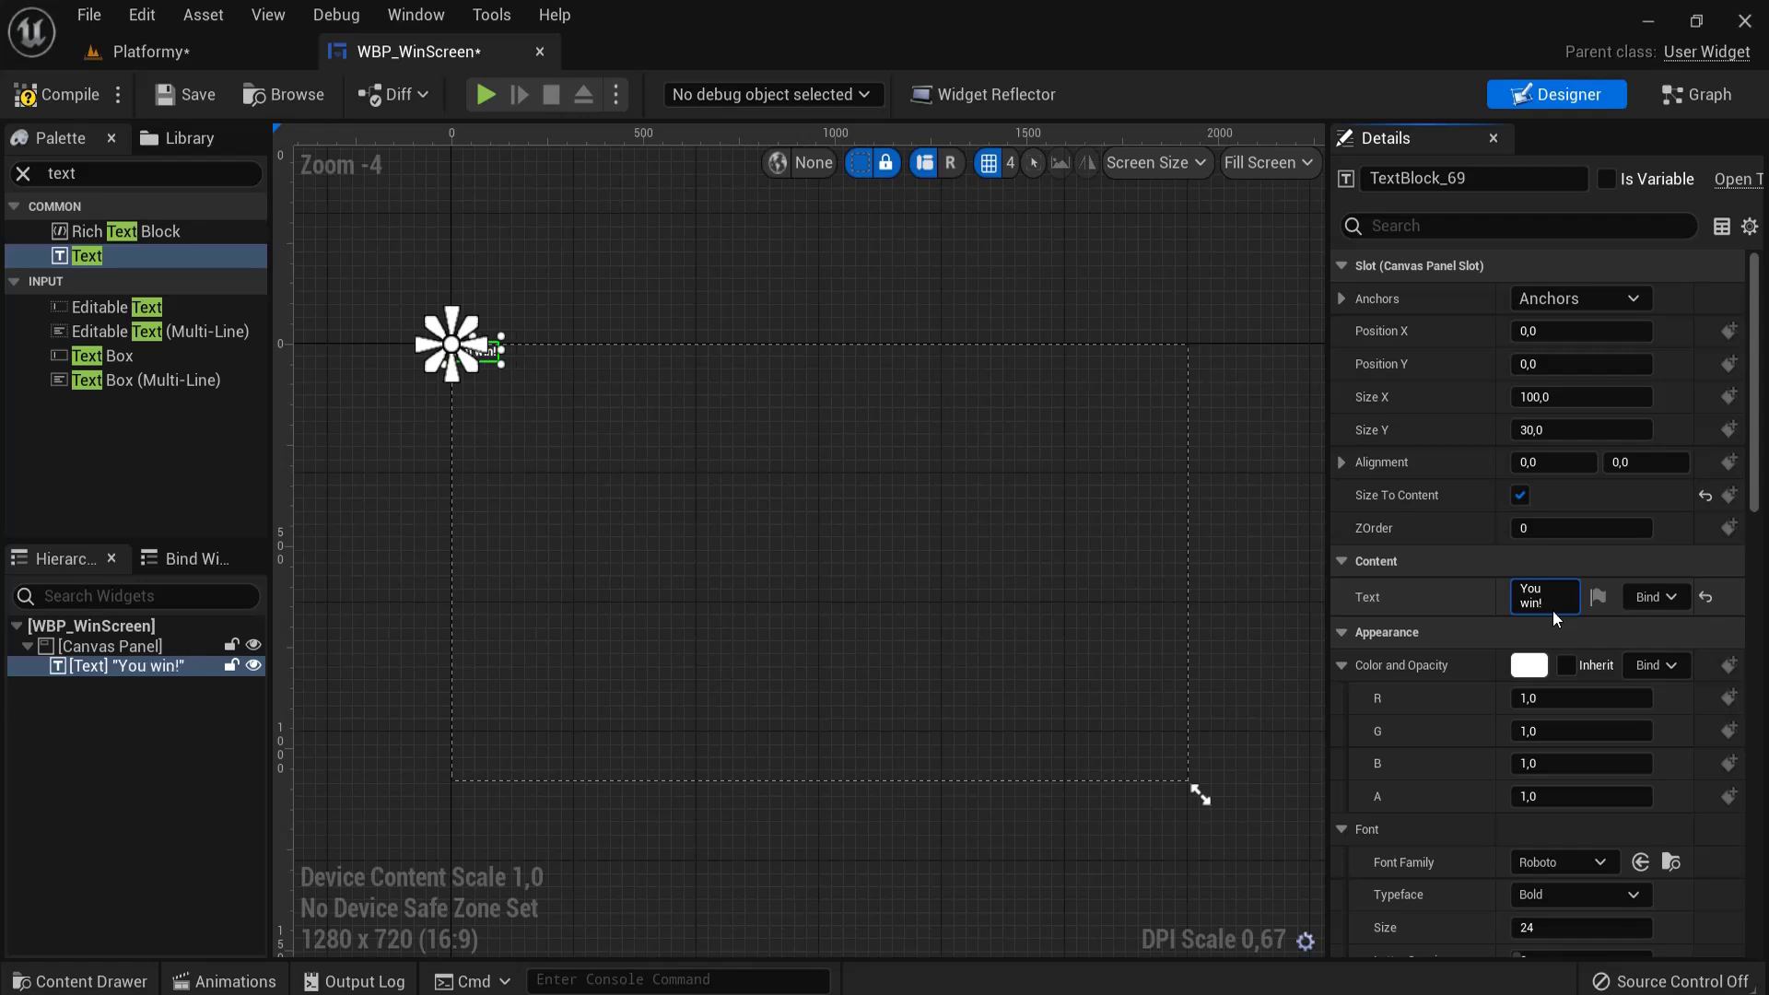
# - Increase the font size of the "You win!" text to 133
pyautogui.click(1341, 632)
pyautogui.click(1341, 632)
pyautogui.scroll(-2, 1415, 747)
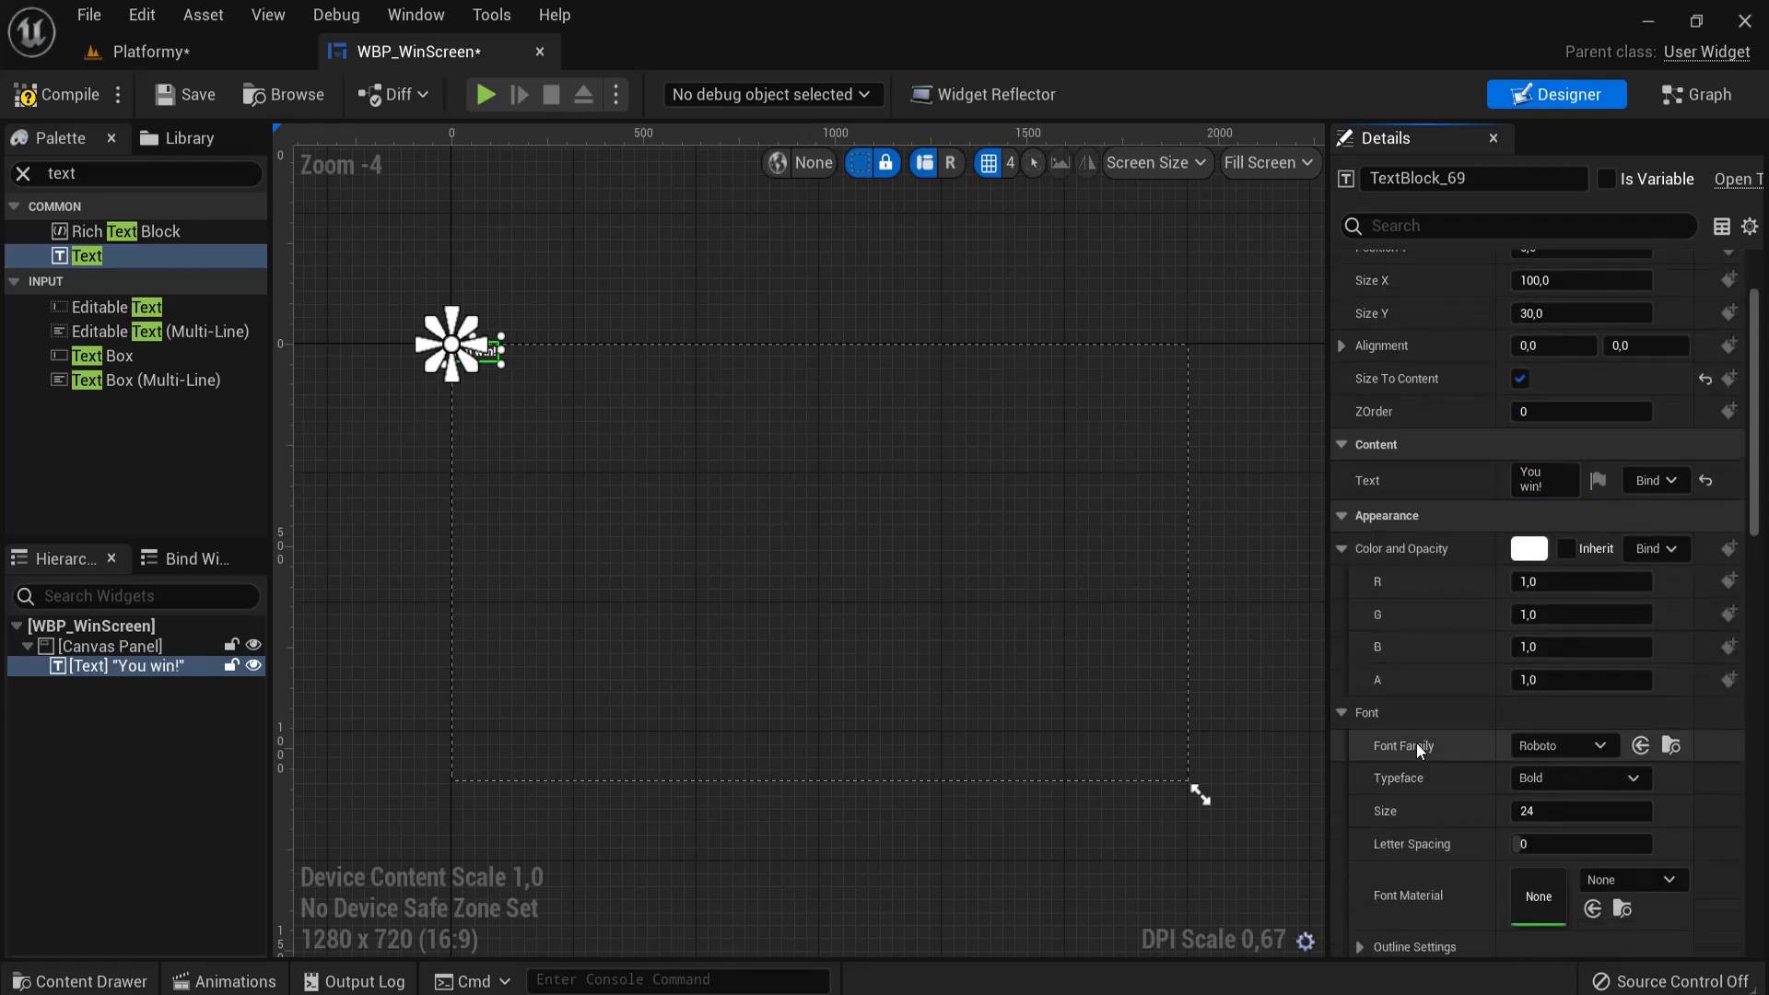
pyautogui.moveTo(1551, 811); pyautogui.dragTo(1566, 814)
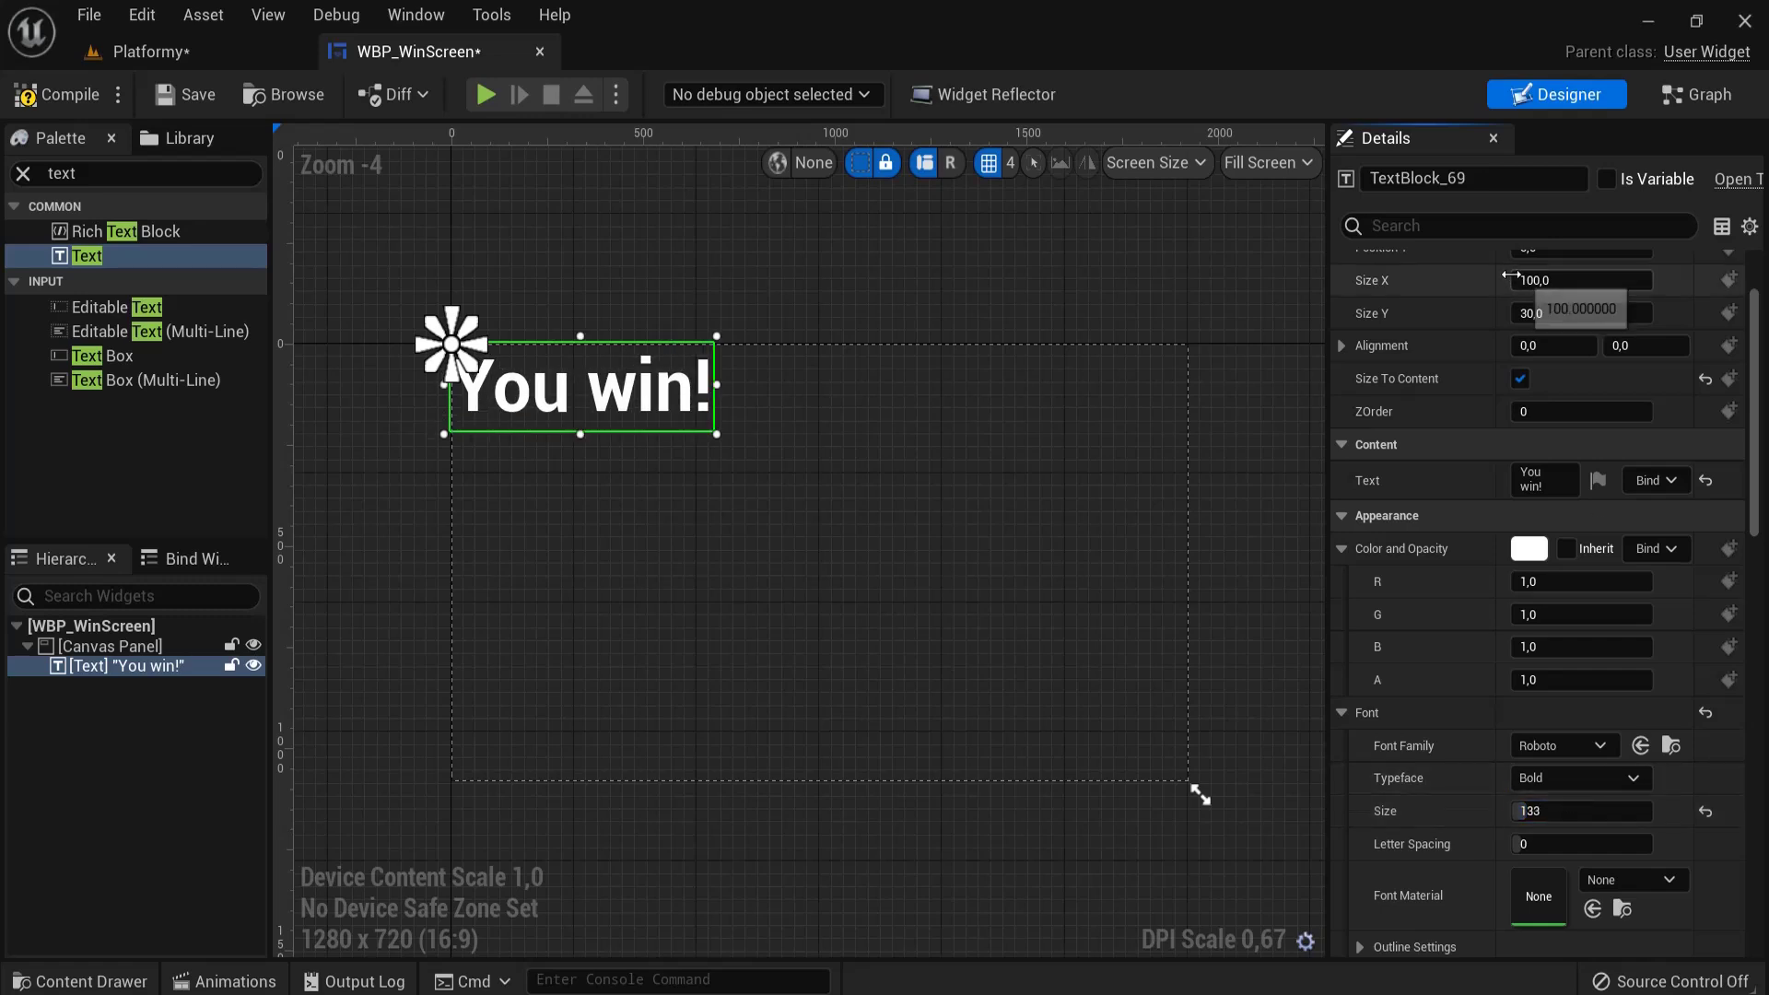
# - Find the outline settings of the "You win!" text and set the outline size to 1
pyautogui.click(1456, 222)
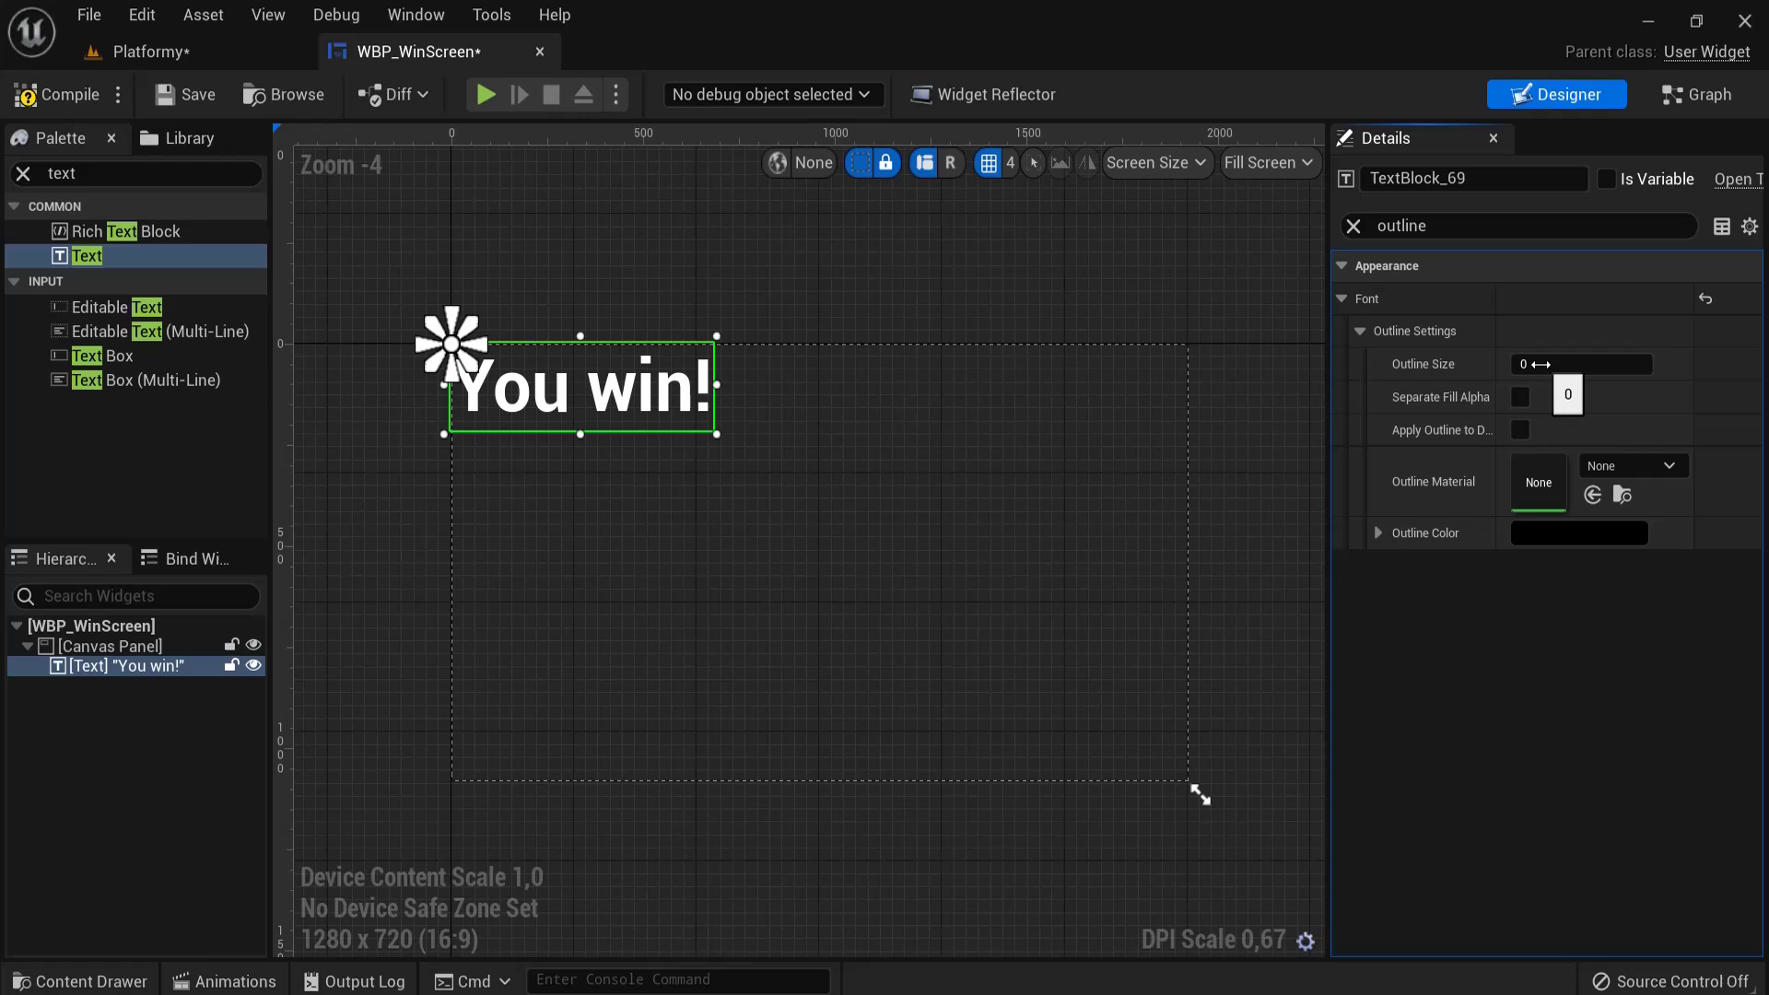
pyautogui.click(1551, 367)
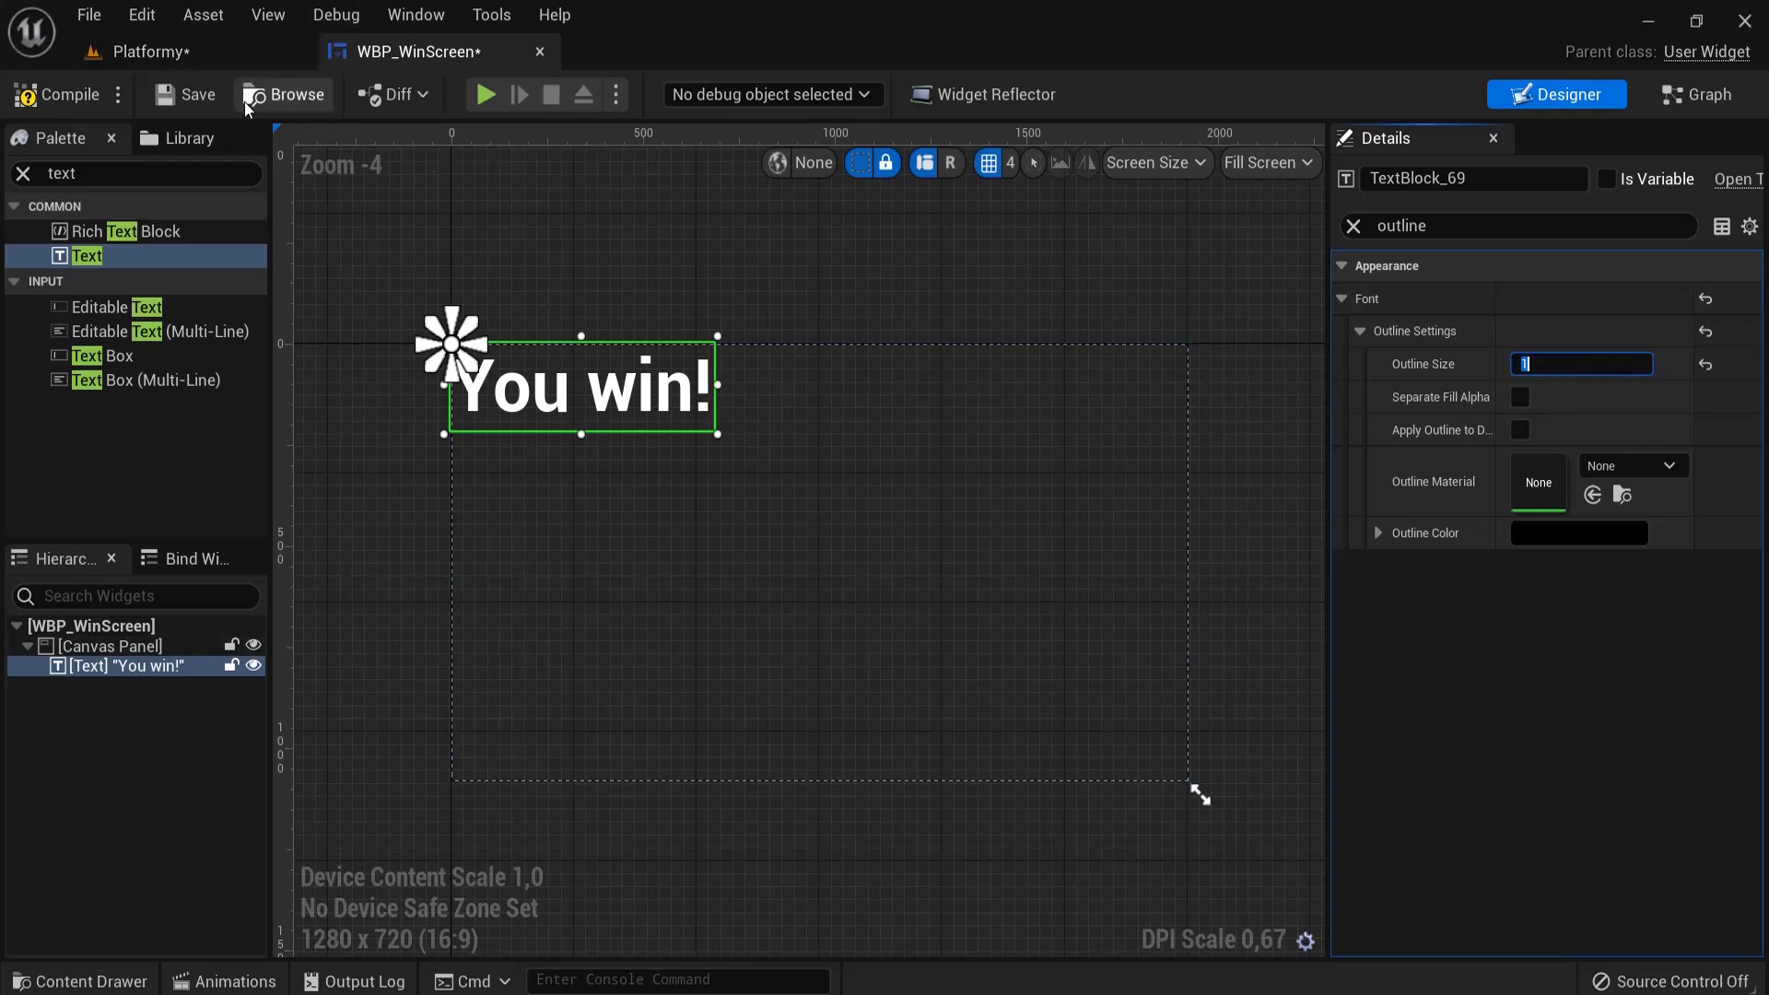
pyautogui.click(1353, 226)
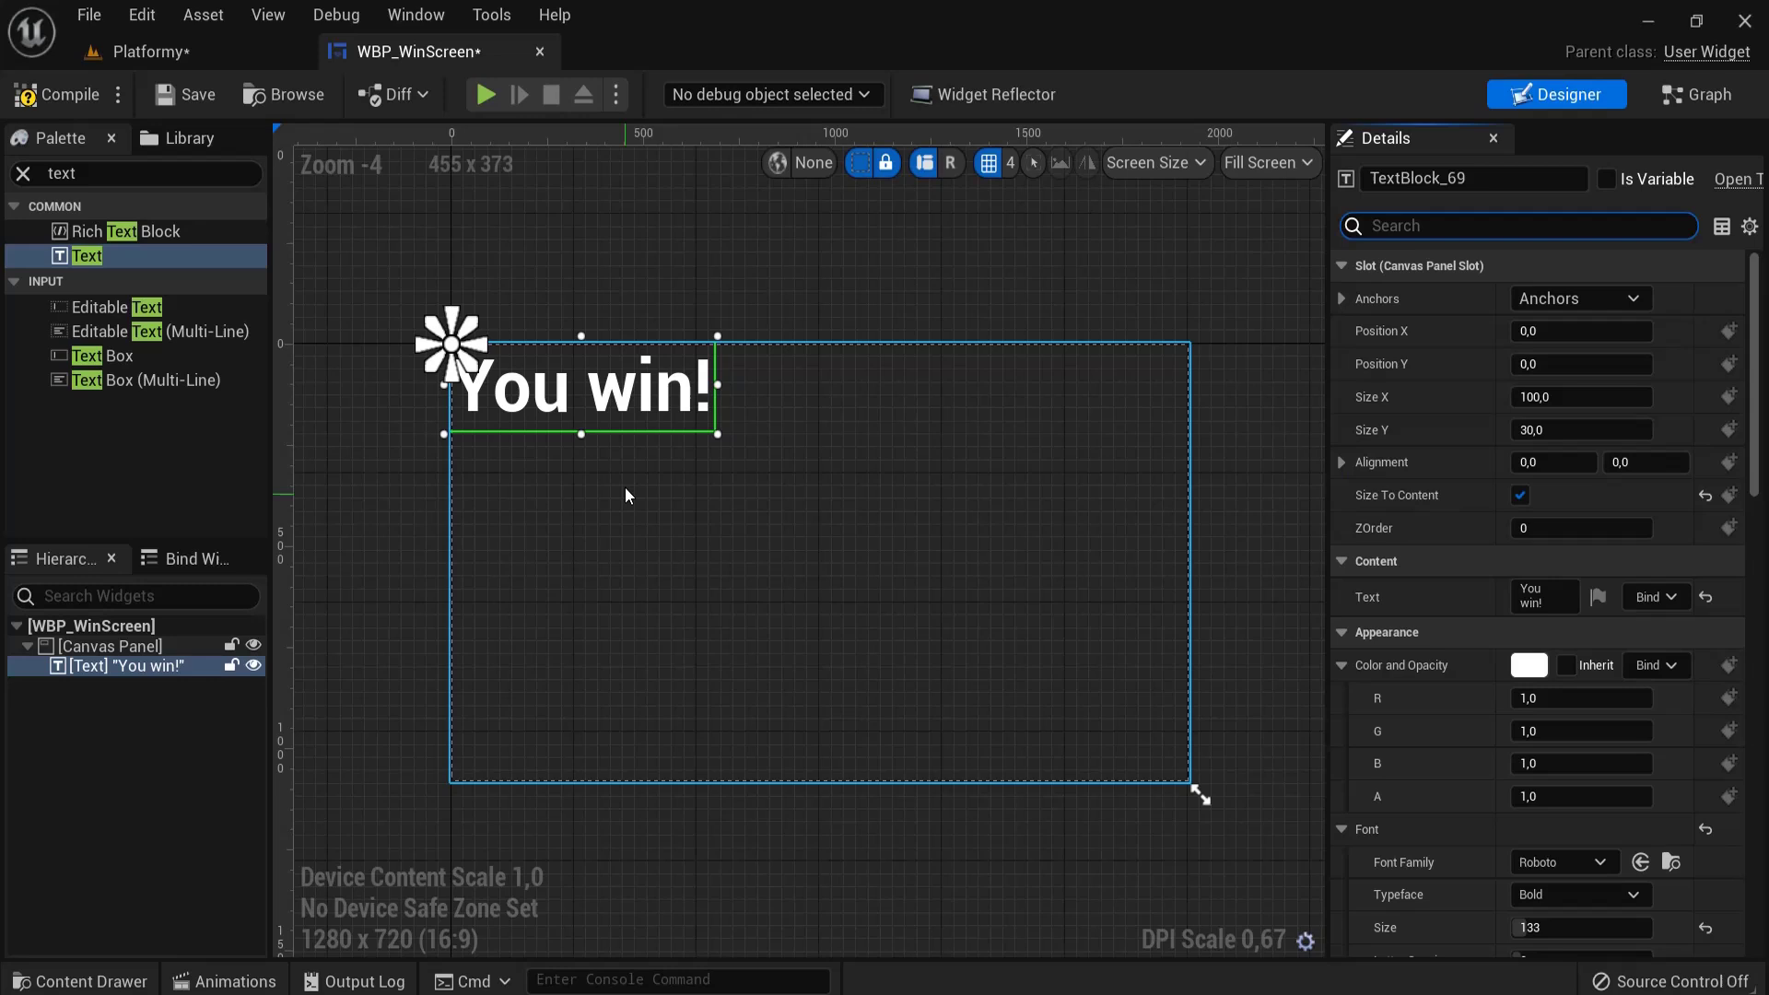
# - Anchor the "You win!" text to the canvas centre and centre it there, at about X -333, Y -125
pyautogui.moveTo(660, 401)
pyautogui.mouseDown()
pyautogui.moveTo(800, 489)
pyautogui.moveTo(870, 561)
pyautogui.mouseUp()
pyautogui.click(1551, 304)
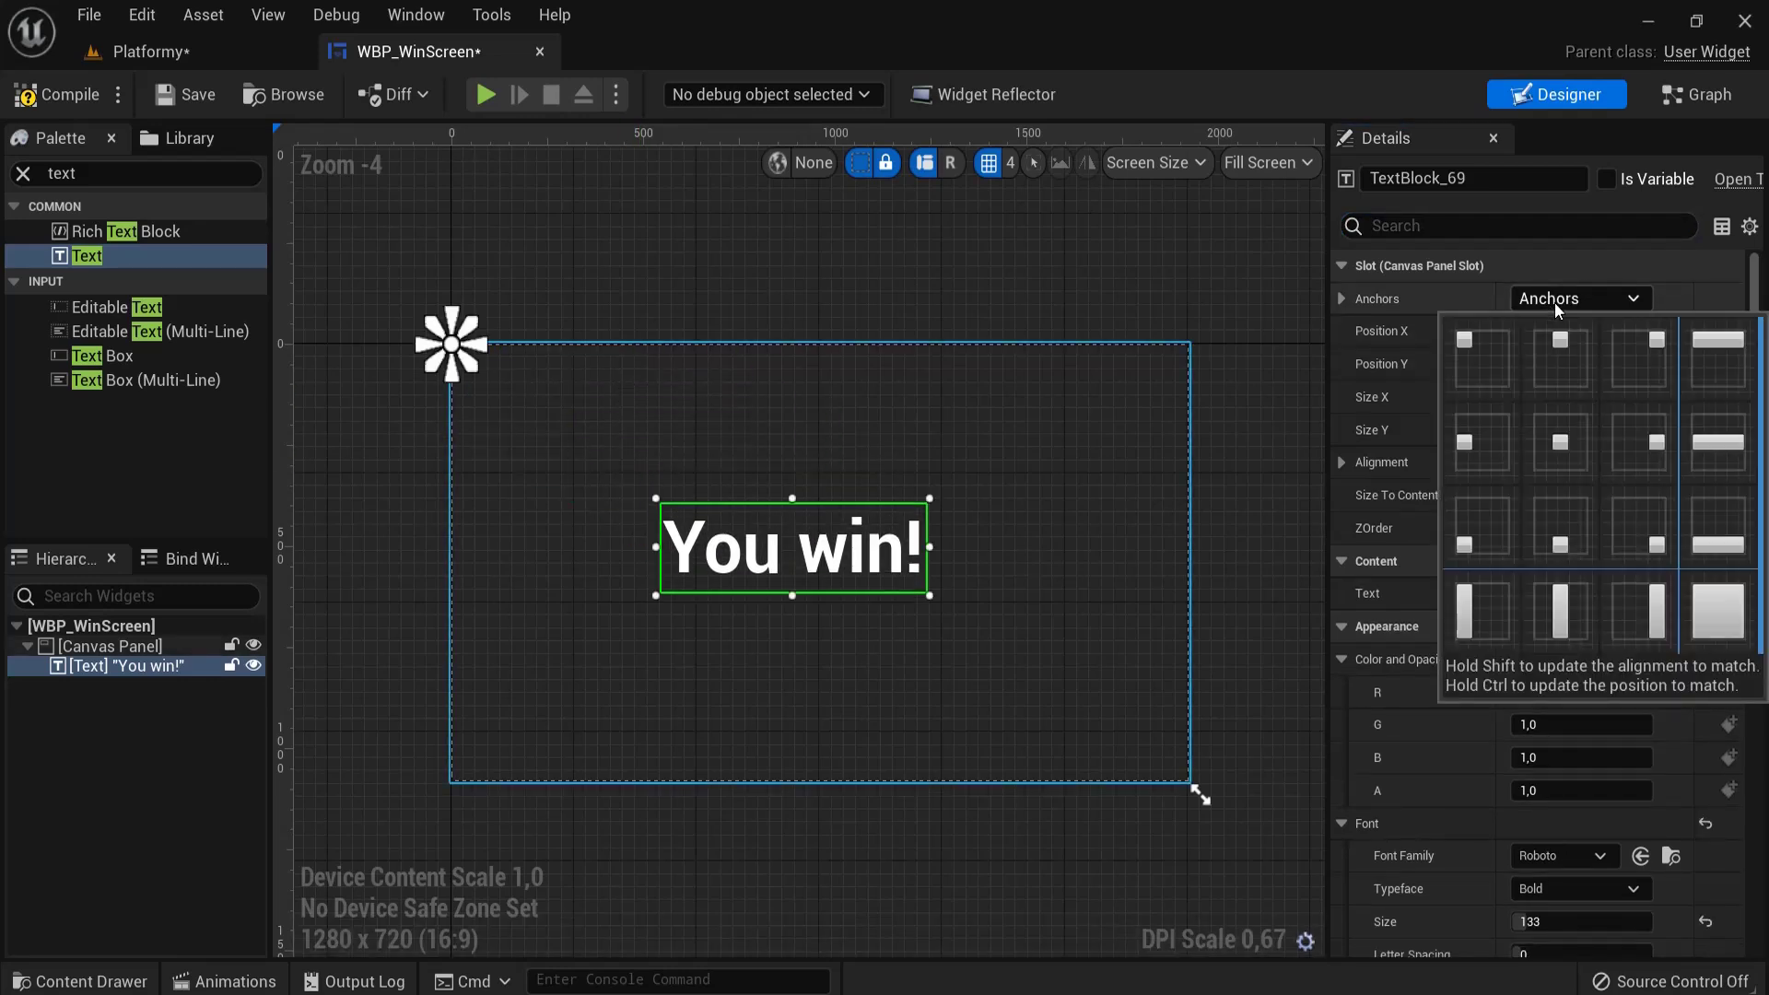
pyautogui.keyDown('ctrl'); pyautogui.click(1560, 455); pyautogui.keyUp('ctrl')
pyautogui.moveTo(899, 560); pyautogui.dragTo(929, 567)
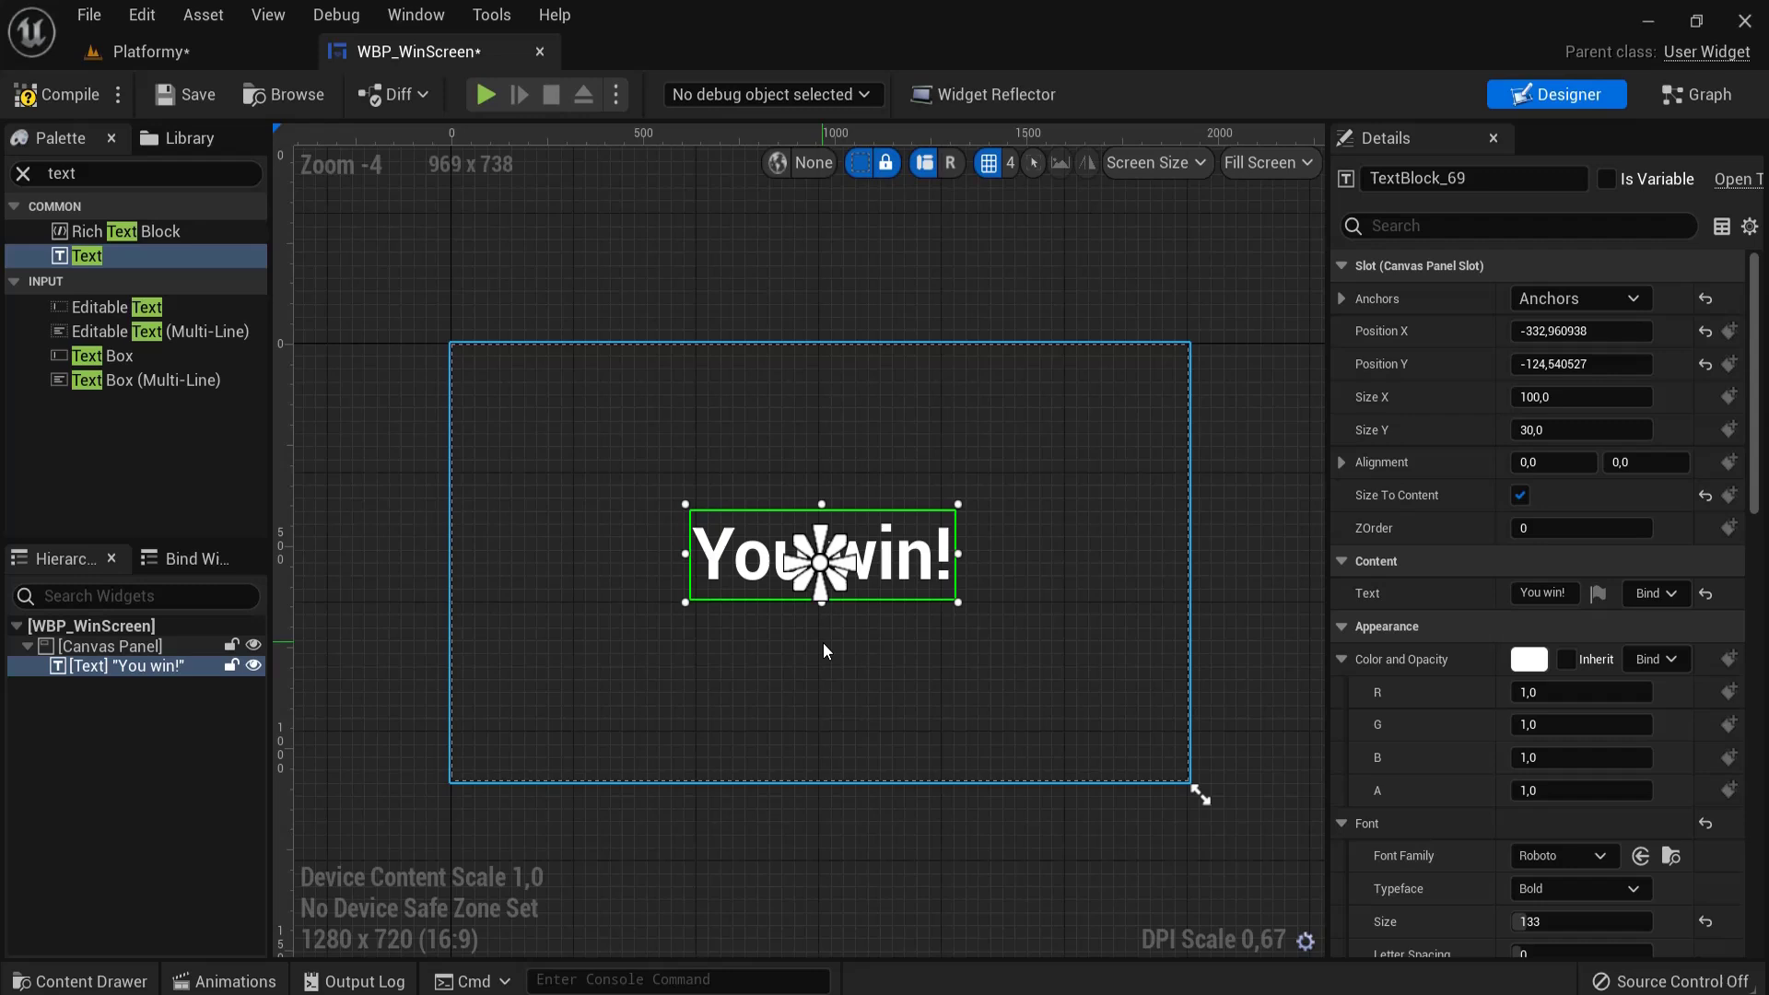
# - Add a Vertical Box about 544 by 271 in the canvas's lower-left area and anchor it to the bottom-left corner
pyautogui.click(11, 175)
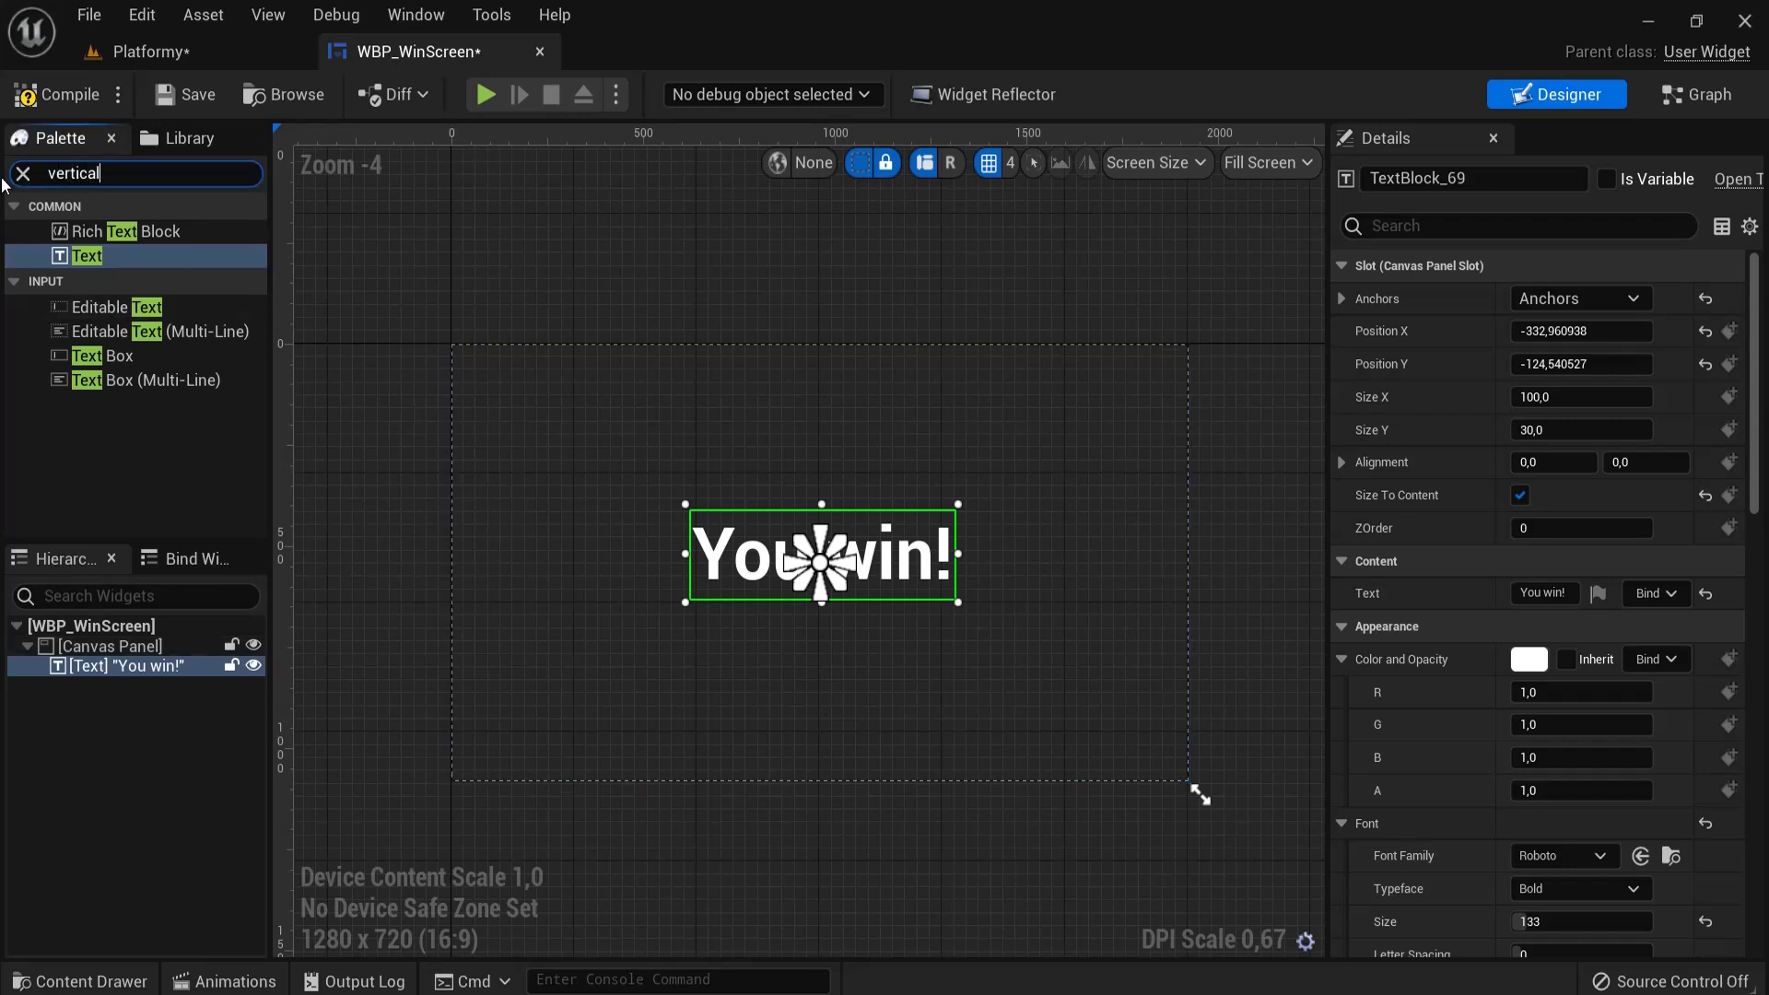
pyautogui.moveTo(143, 228); pyautogui.dragTo(946, 732)
pyautogui.moveTo(890, 698); pyautogui.dragTo(612, 663)
pyautogui.moveTo(659, 688); pyautogui.dragTo(705, 749)
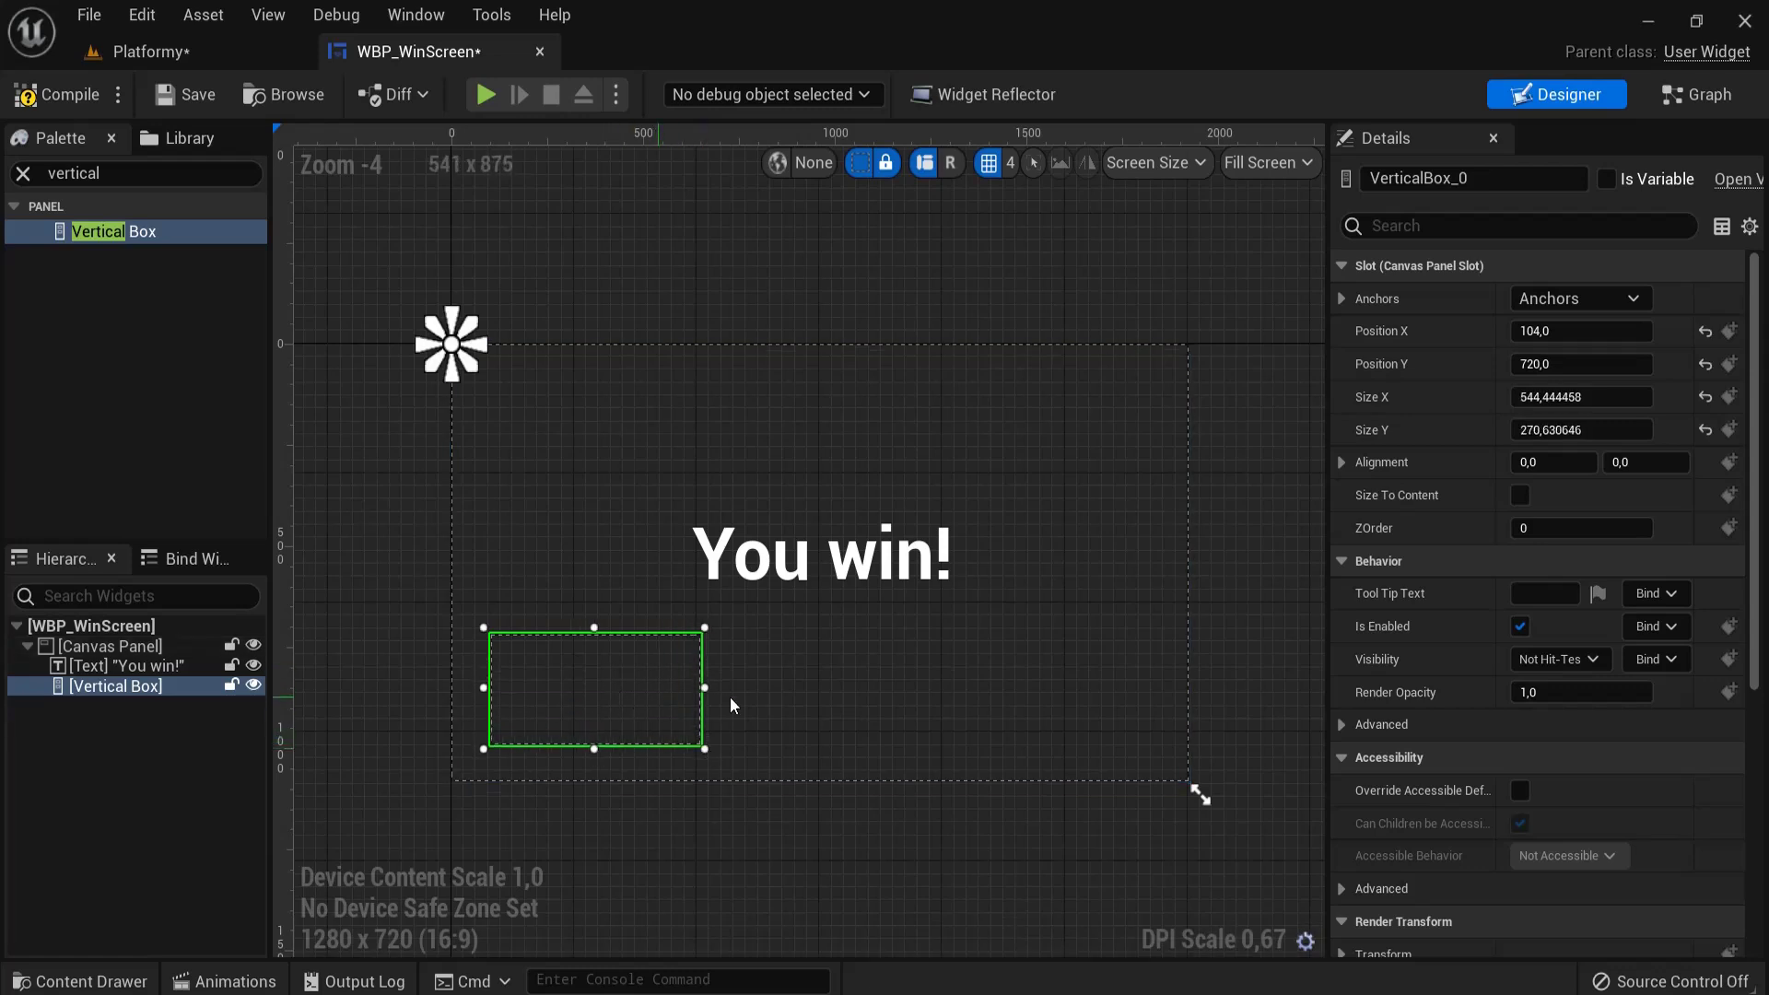
pyautogui.click(1599, 297)
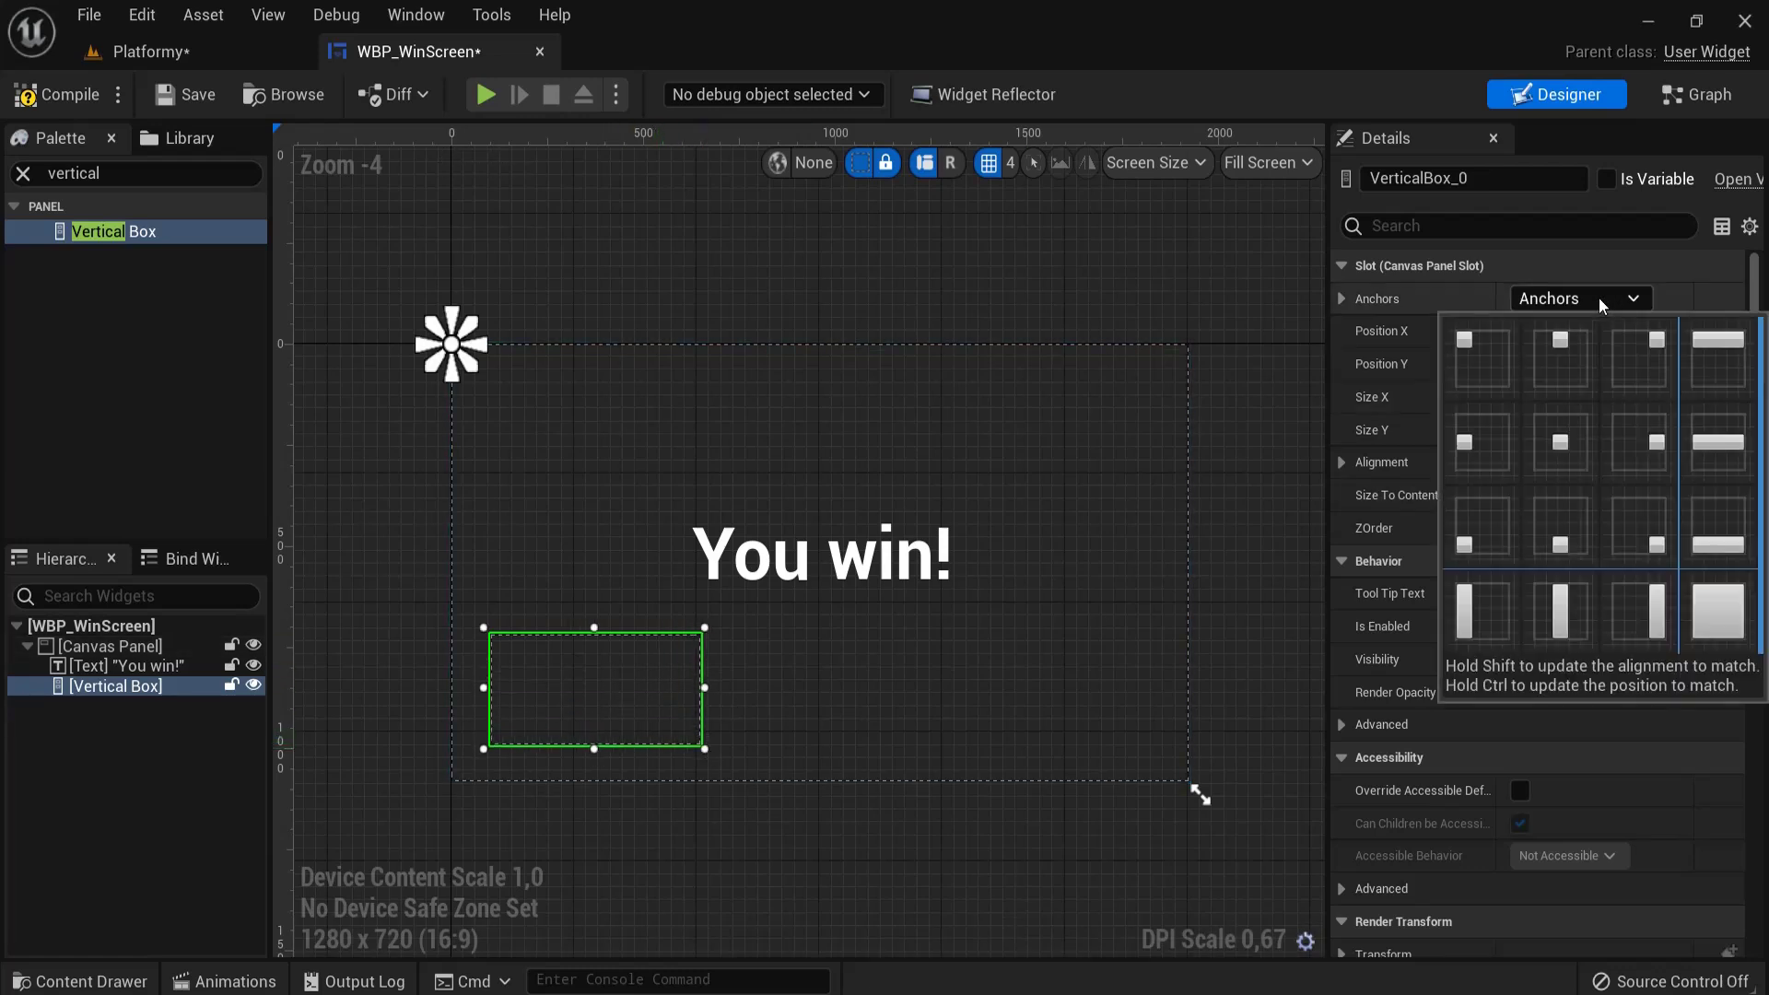
pyautogui.click(1478, 529)
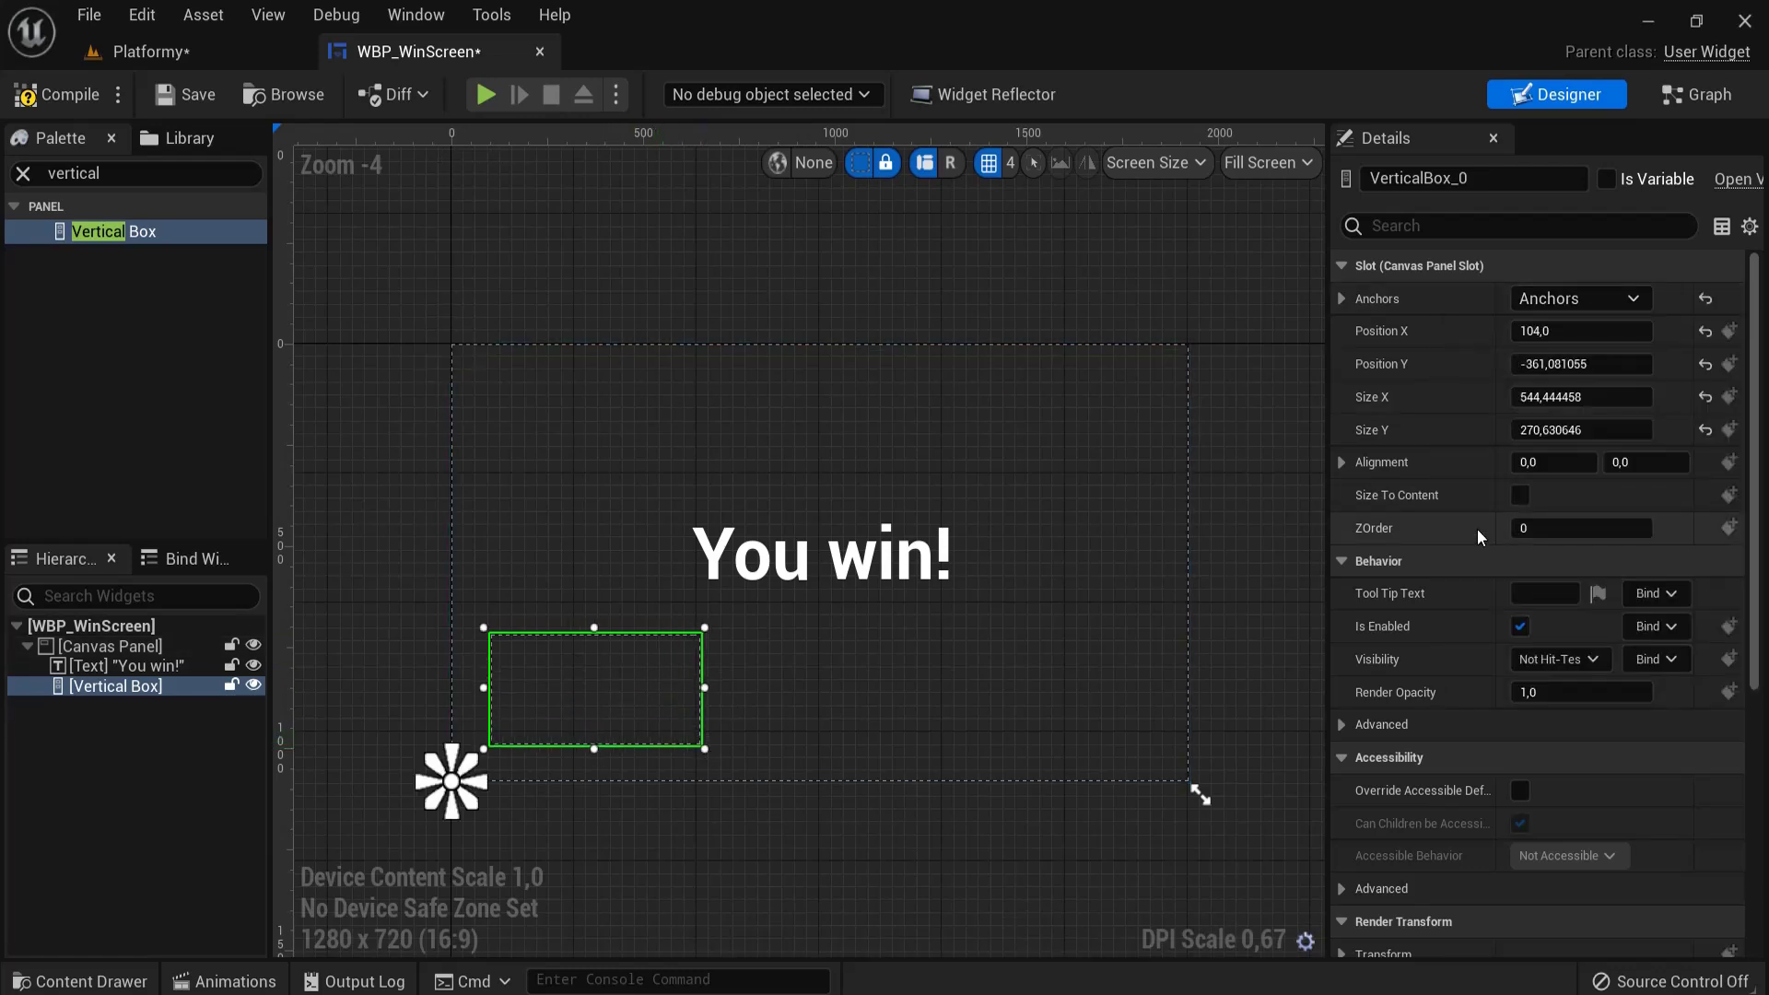
# - Add a Button inside the Vertical Box and rename it restartbutton
pyautogui.click(112, 169)
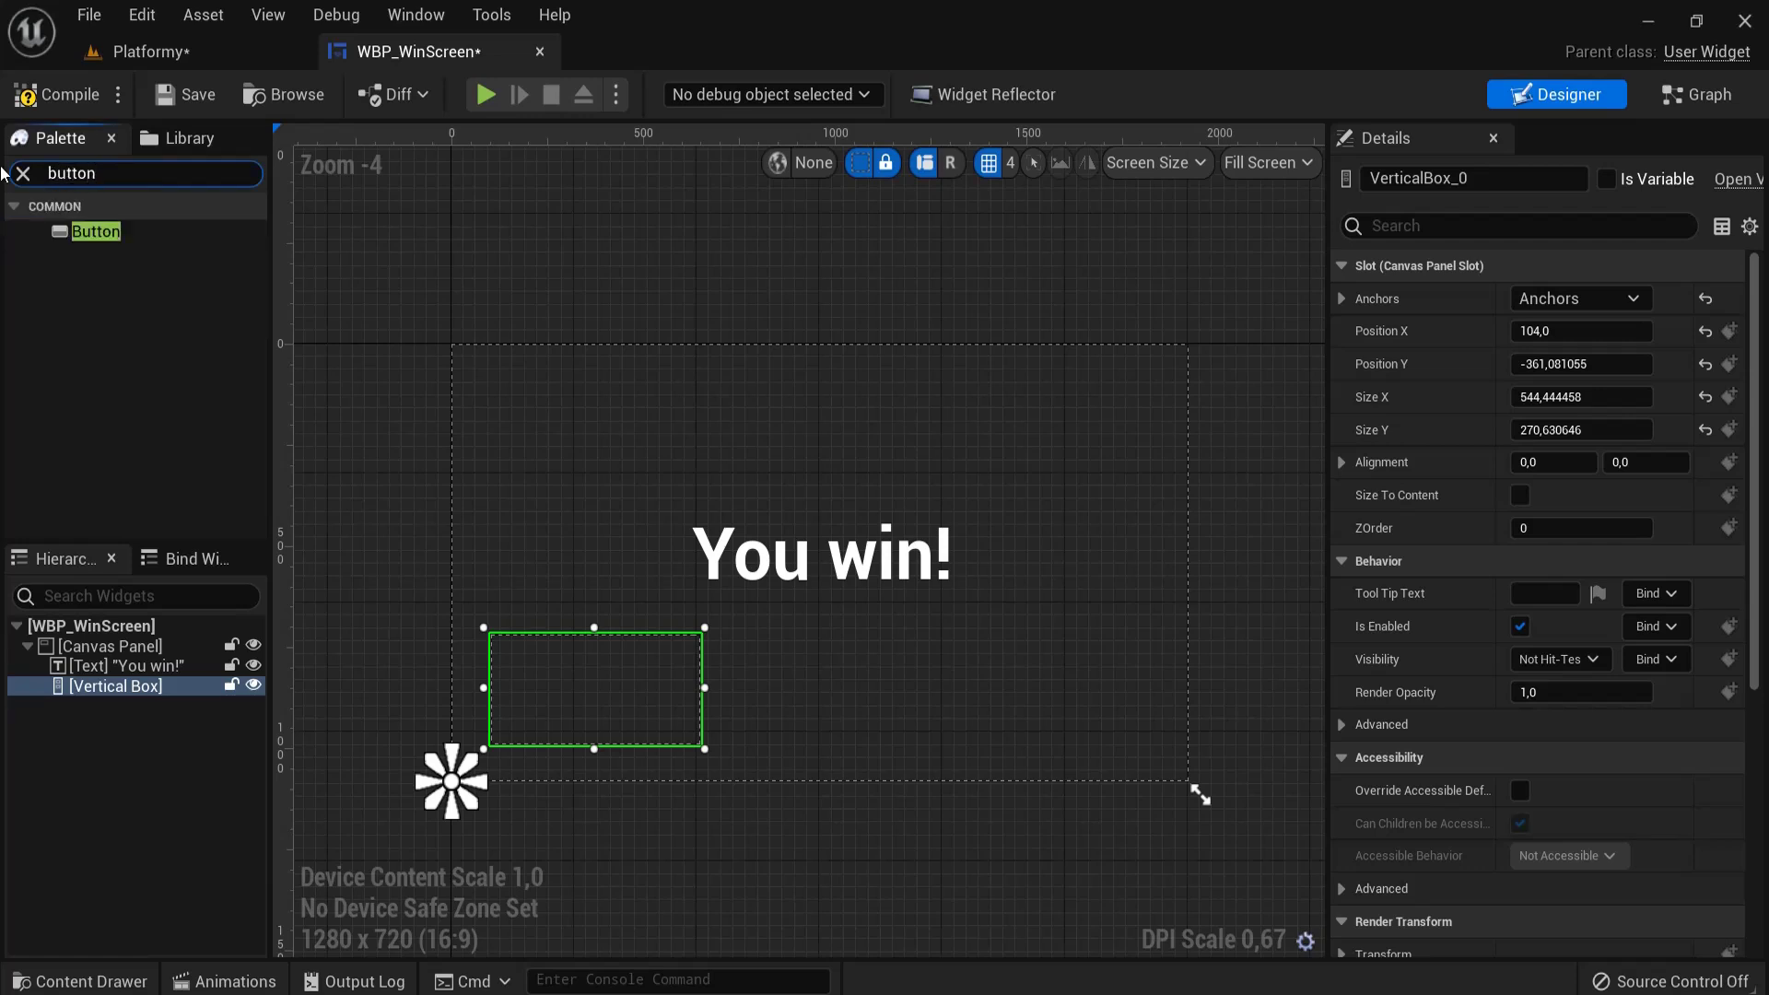
pyautogui.moveTo(92, 231); pyautogui.dragTo(110, 690)
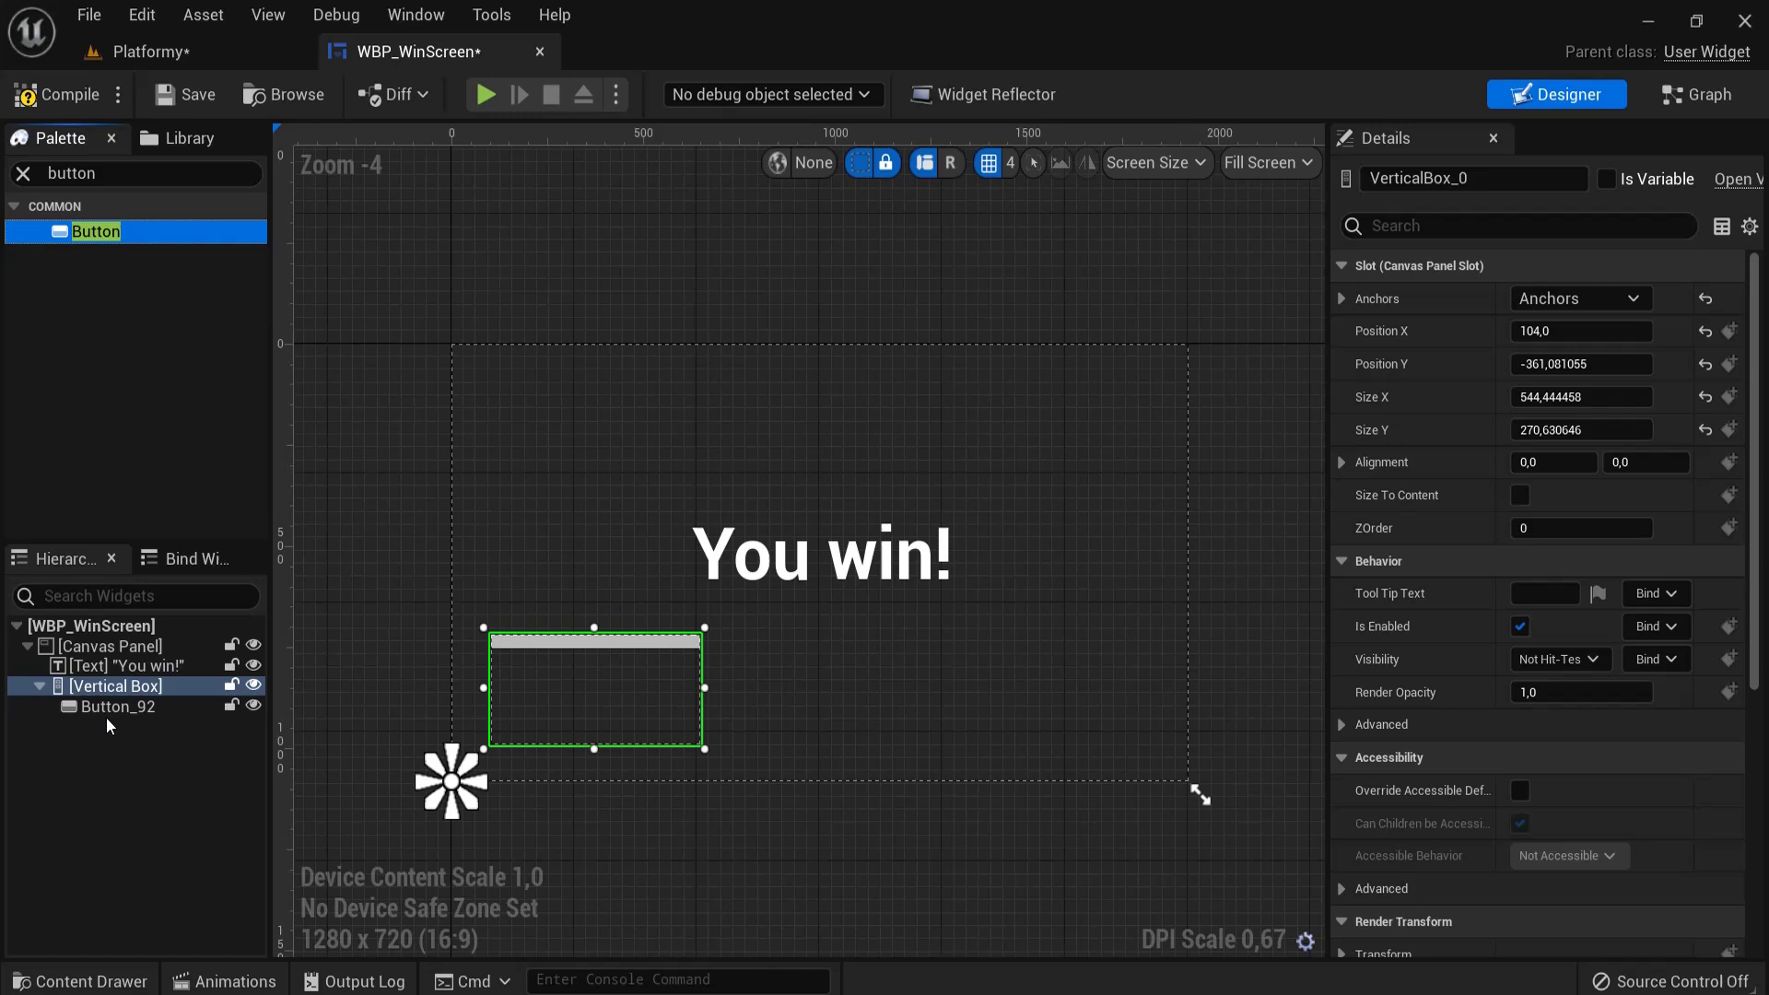
pyautogui.click(139, 714)
pyautogui.doubleClick(126, 706)
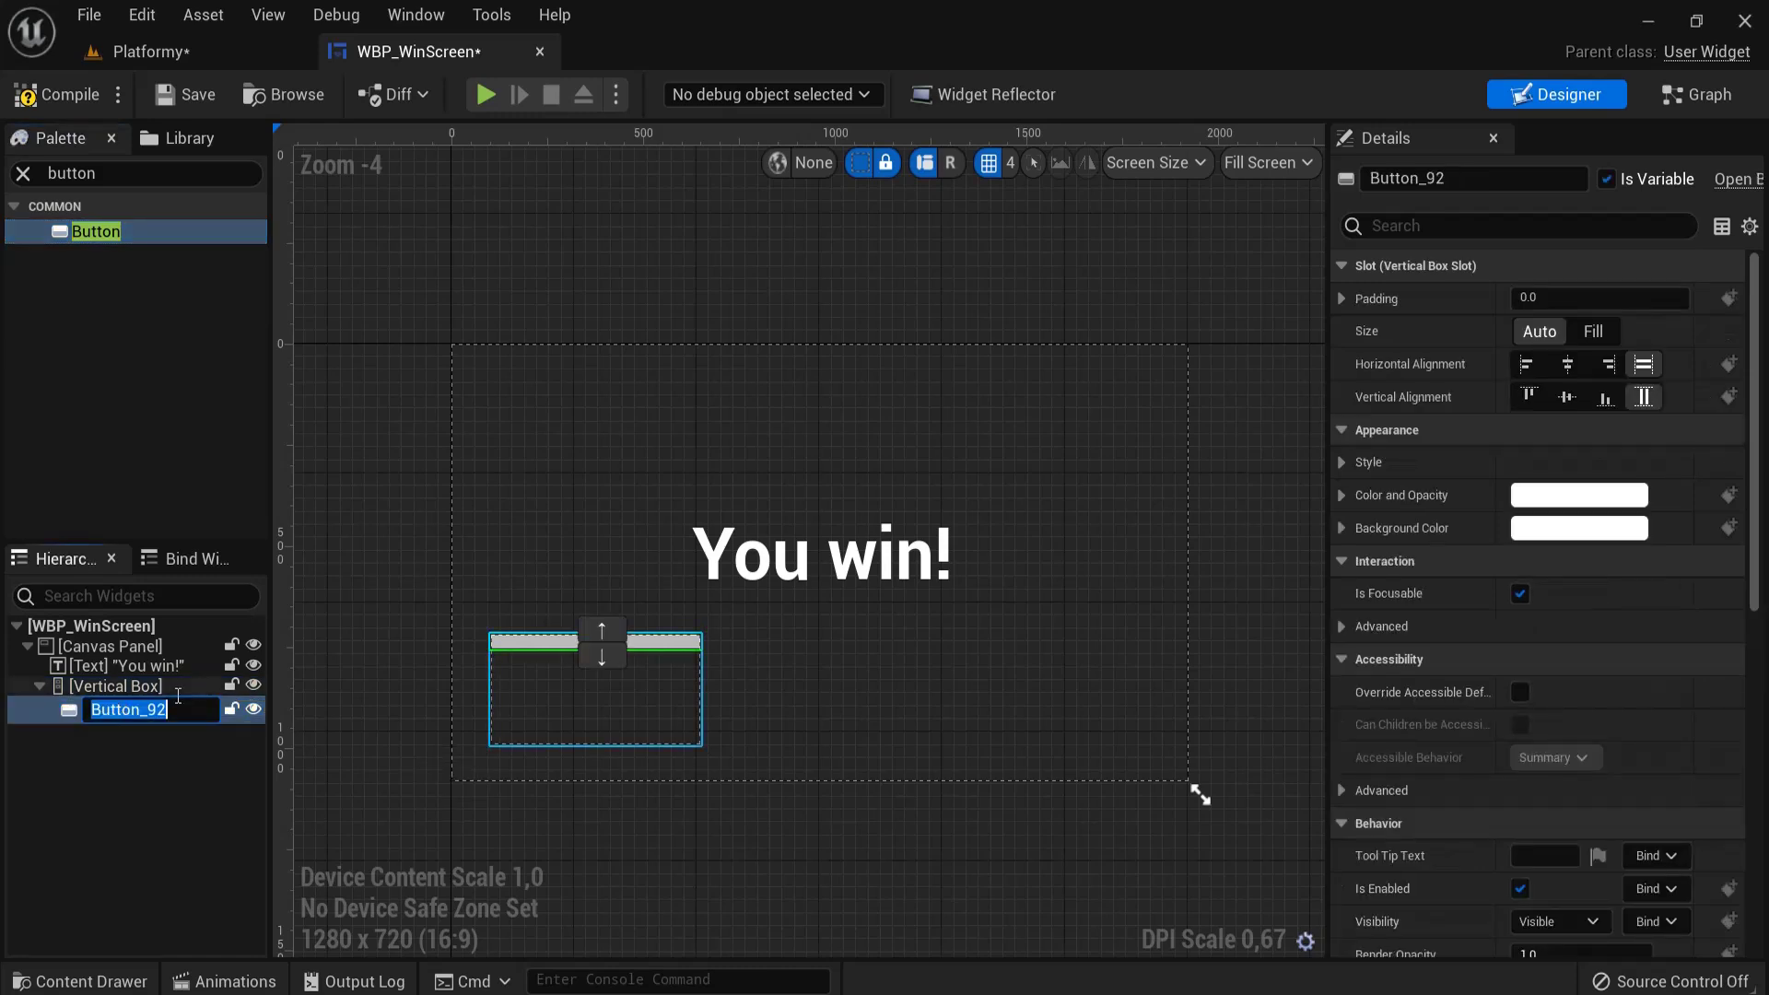
pyautogui.write('restartbutton')
pyautogui.press('Return')
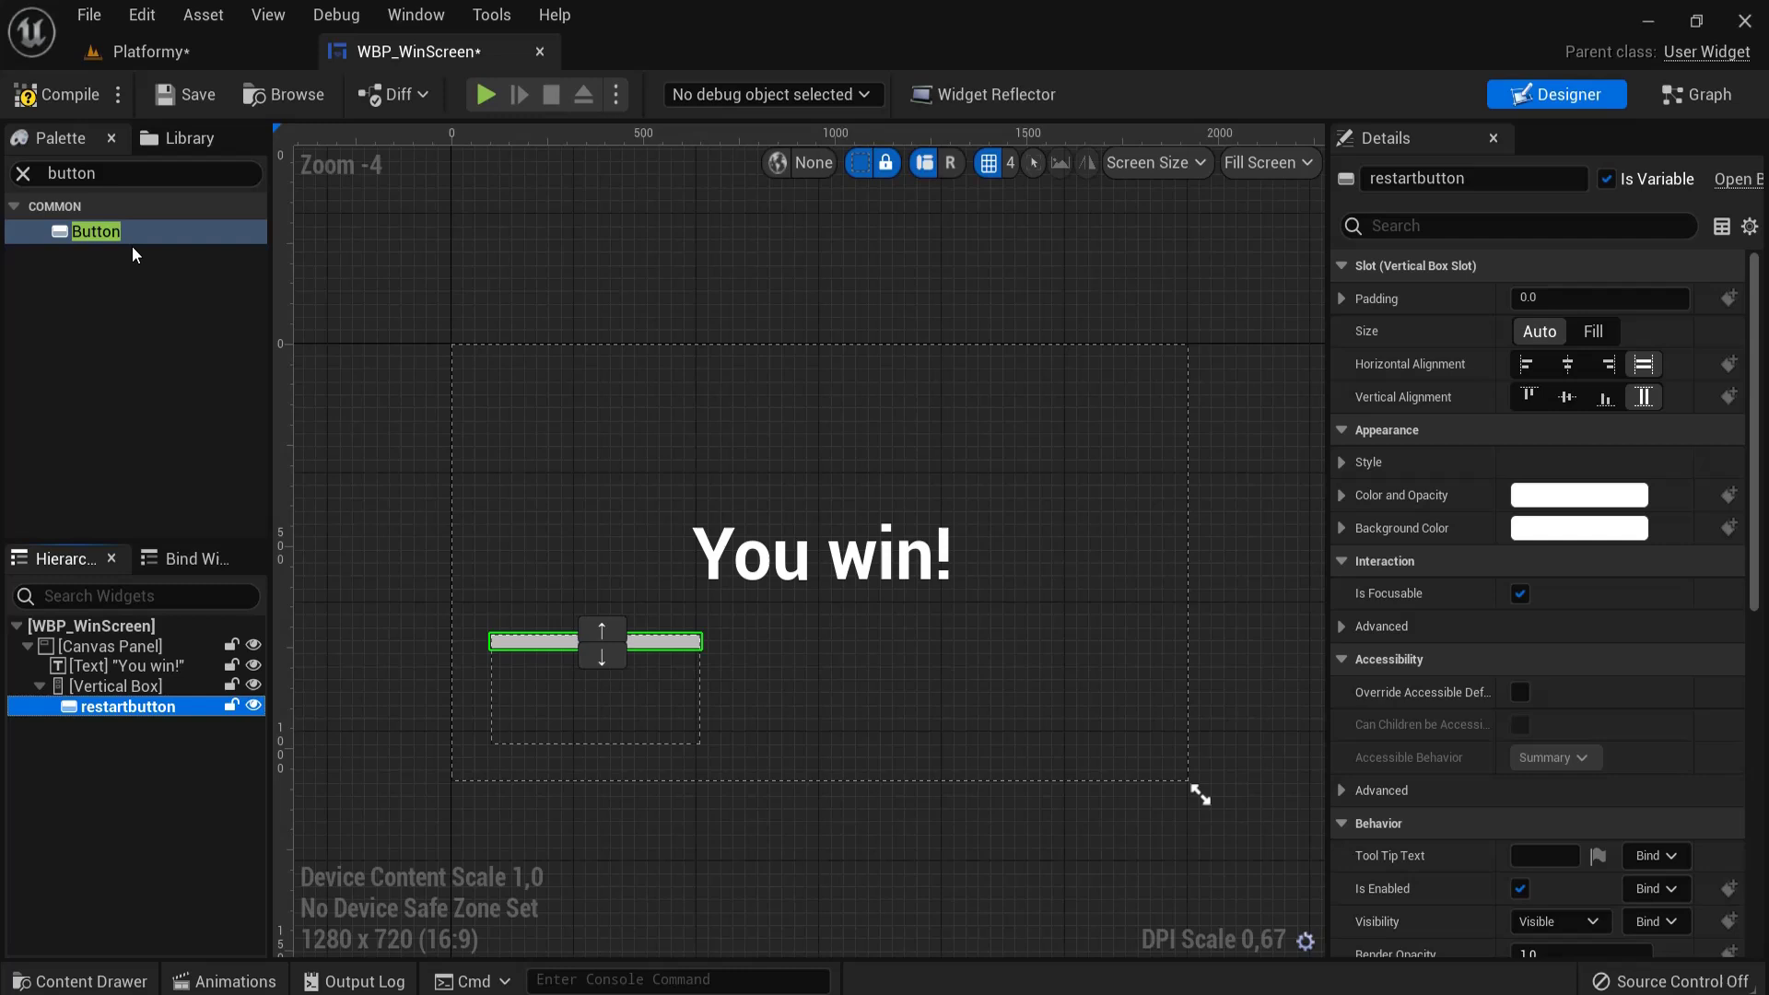
# - Add a second Button inside the Vertical Box and rename the lower of the two buttons Quitbutton
pyautogui.click(101, 231)
pyautogui.moveTo(114, 600); pyautogui.dragTo(136, 734)
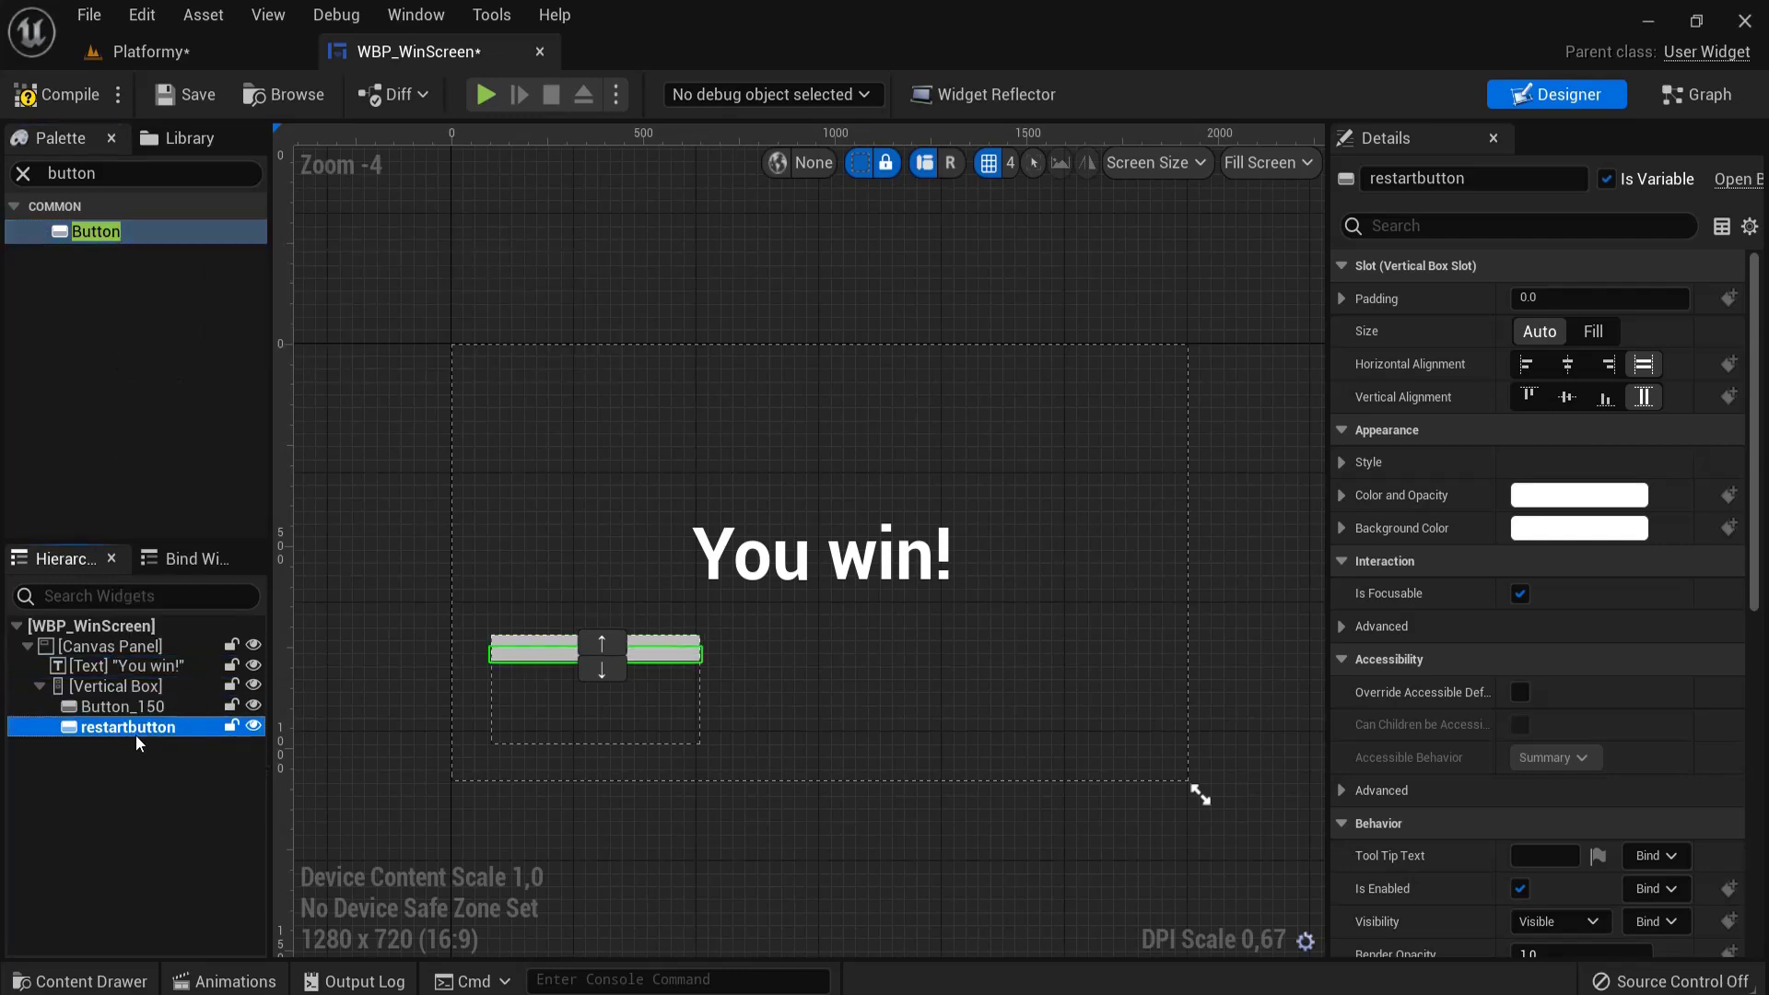
pyautogui.doubleClick(151, 730)
pyautogui.write('Q')
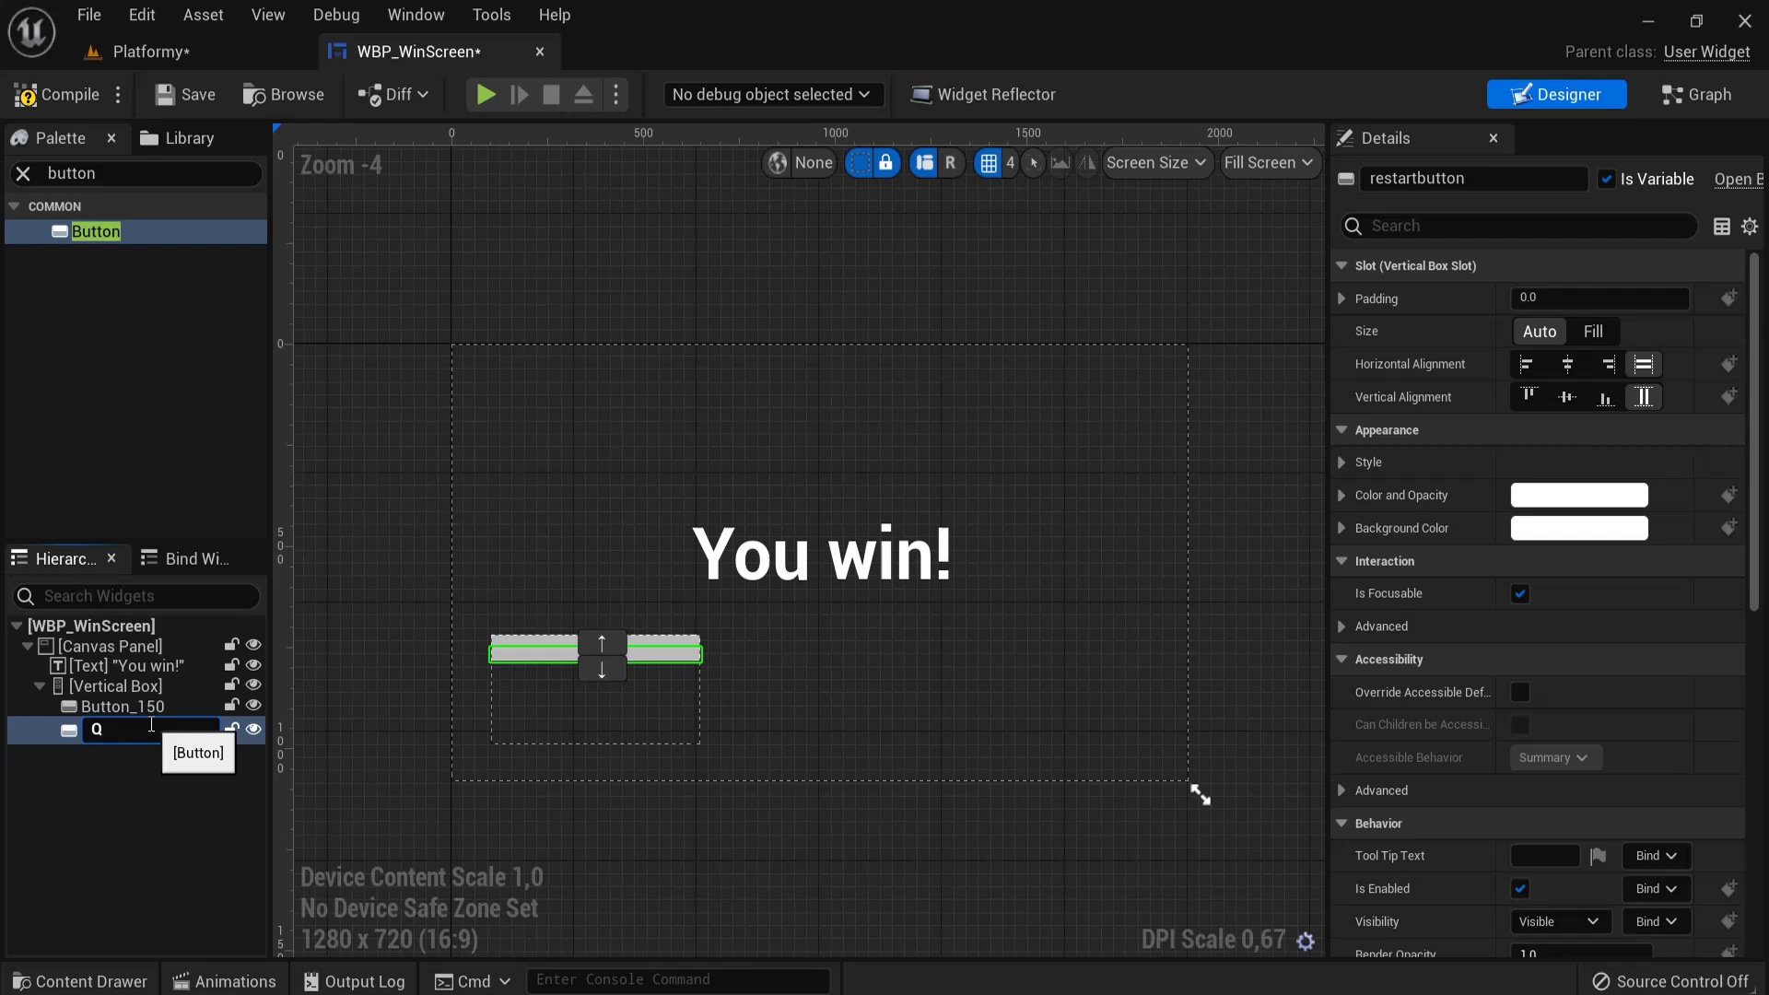
pyautogui.write('uitbutton')
pyautogui.press('Return')
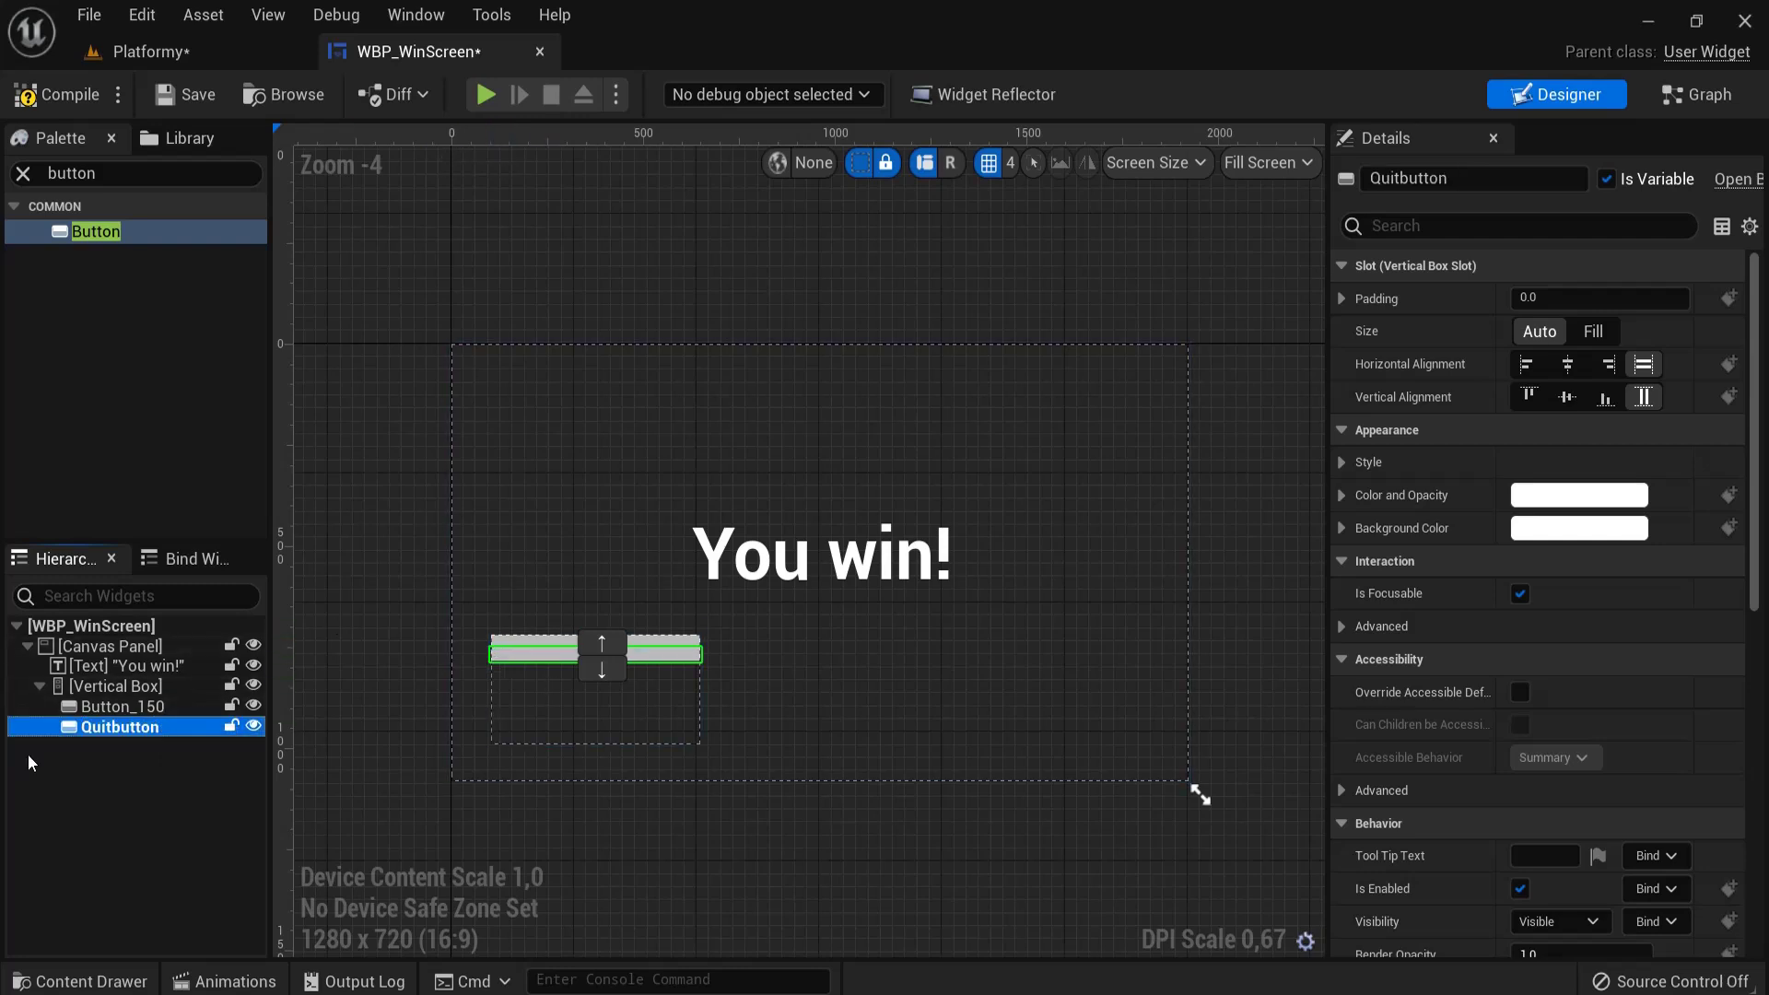
# - Shorten the Vertical Box from its upper edge to about 136 high and place a Text widget inside each of its two buttons
pyautogui.click(90, 687)
pyautogui.moveTo(594, 628); pyautogui.dragTo(594, 683)
pyautogui.click(104, 707)
pyautogui.click(132, 177)
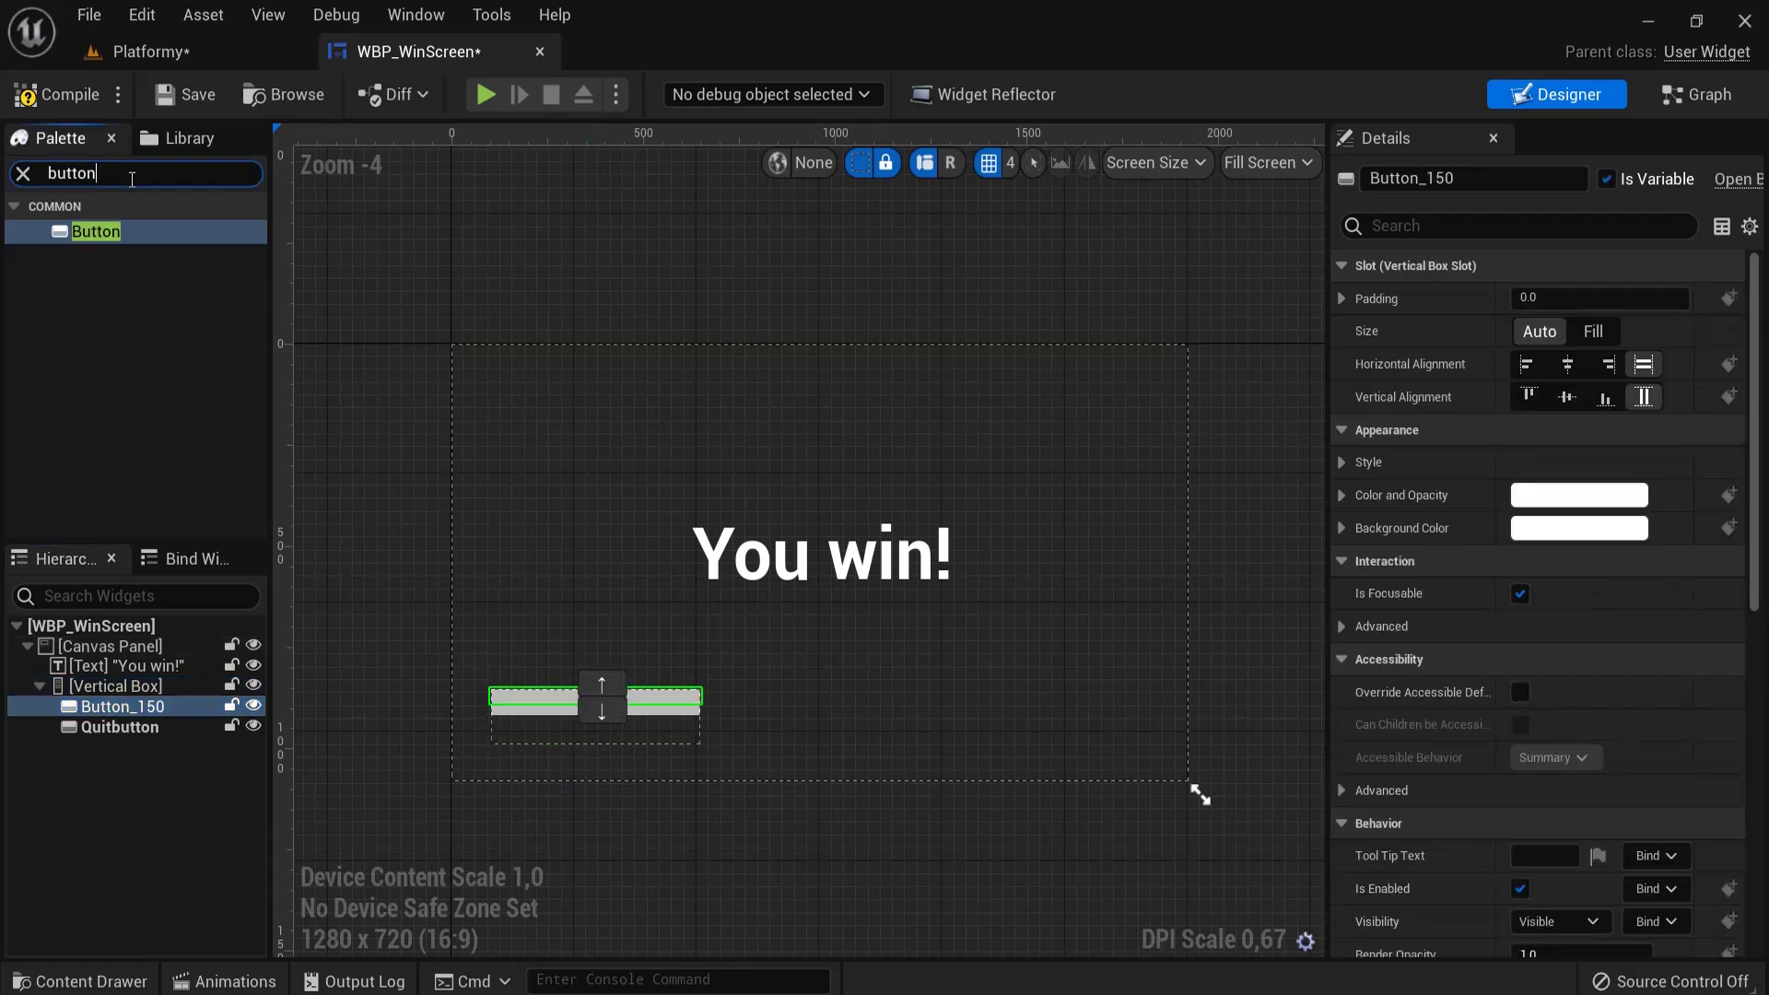
pyautogui.write('text')
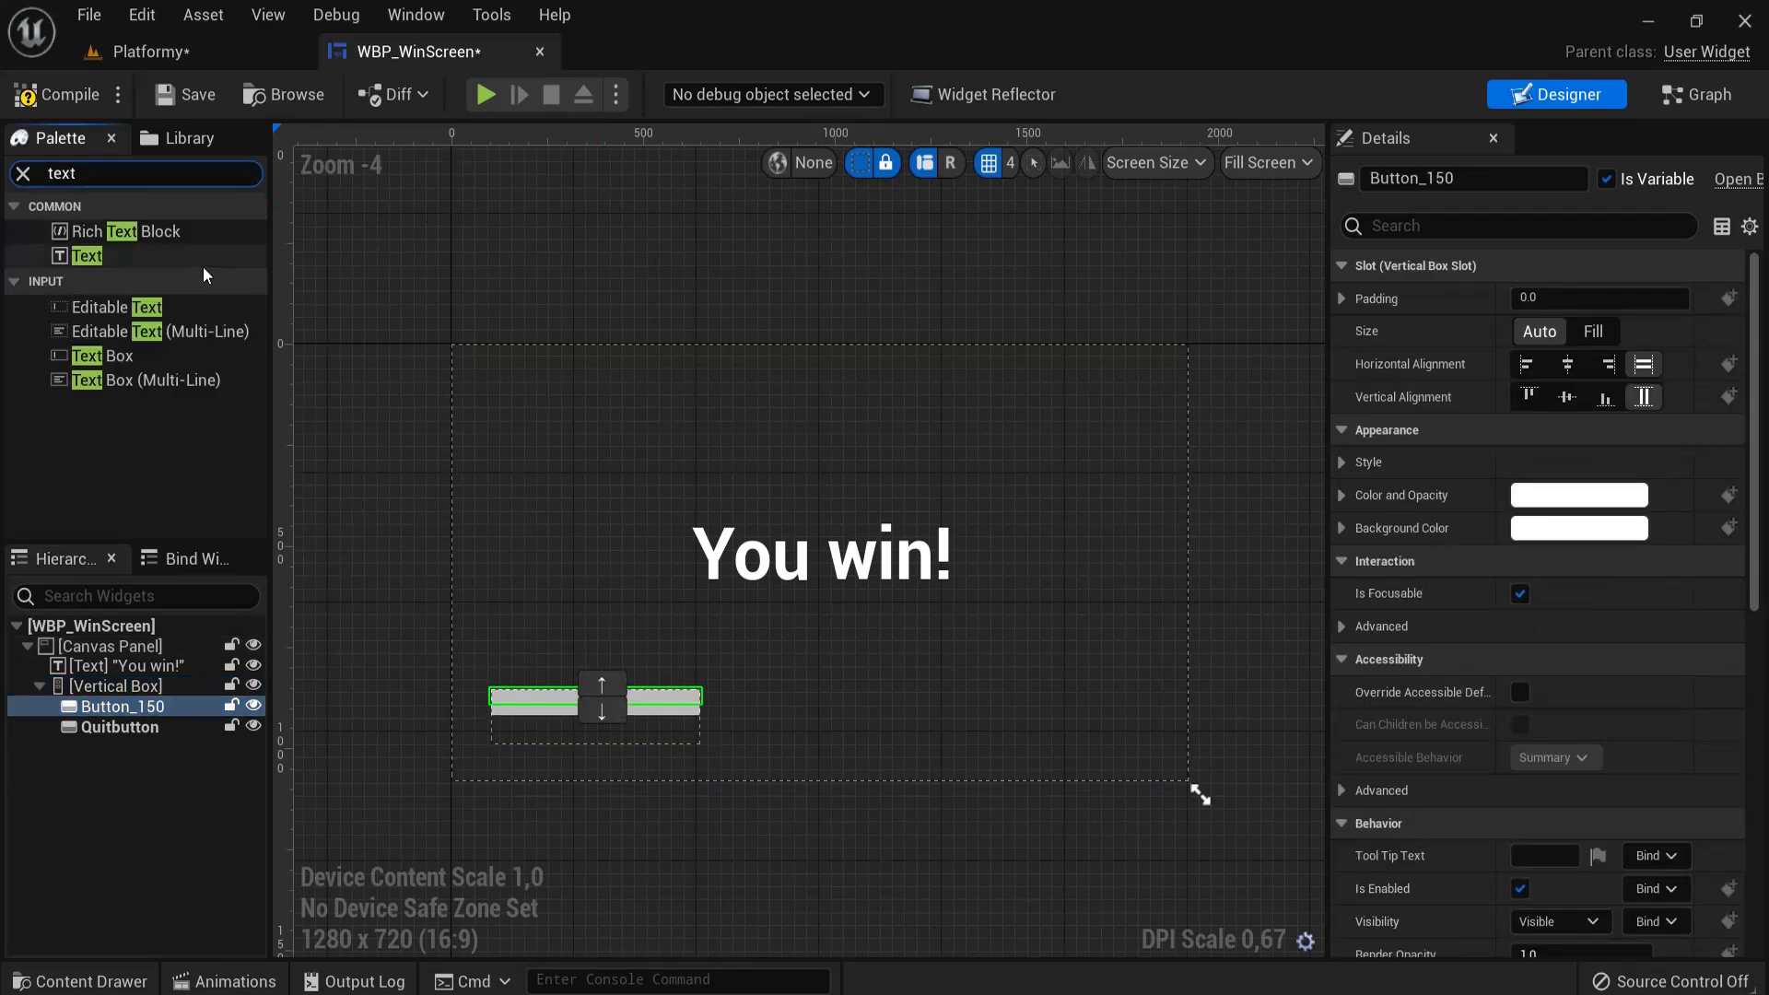
pyautogui.moveTo(104, 256); pyautogui.dragTo(527, 600)
pyautogui.scroll(2, 529, 728)
pyautogui.scroll(3, 529, 726)
pyautogui.moveTo(86, 250); pyautogui.dragTo(633, 693)
# - Set the upper button's text to "Restart Game" and the lower button's text to "Quit"
pyautogui.click(651, 616)
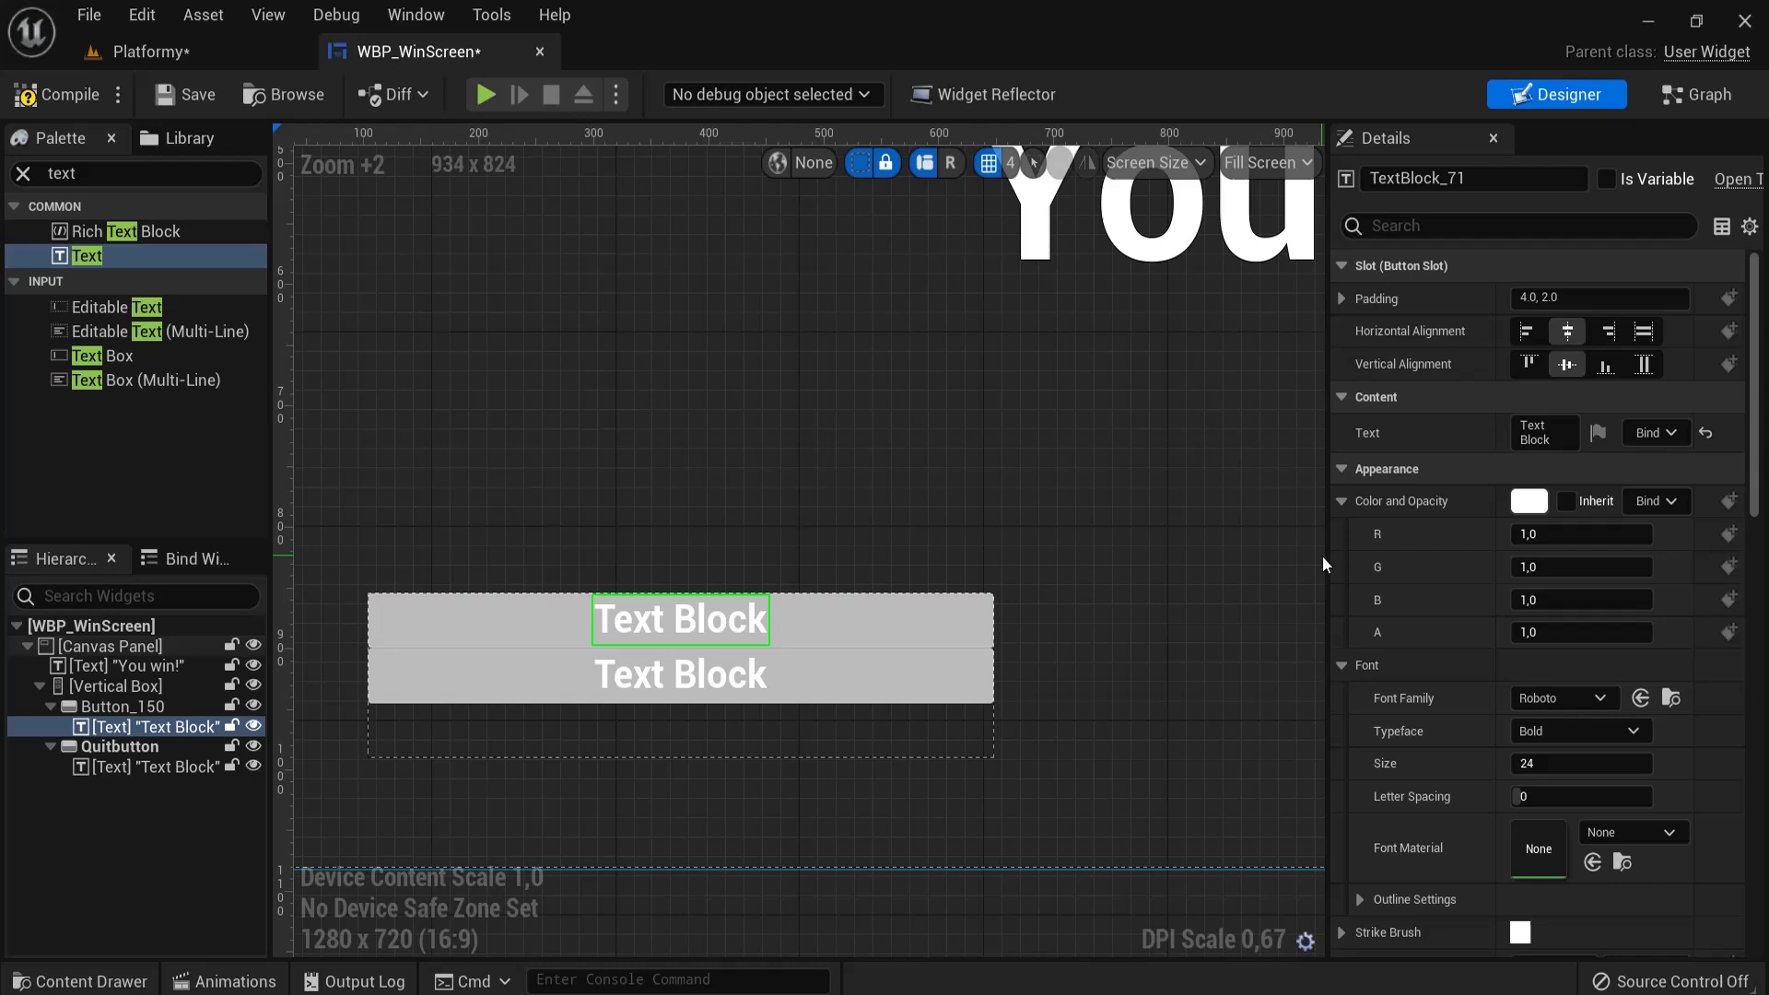
pyautogui.click(1570, 433)
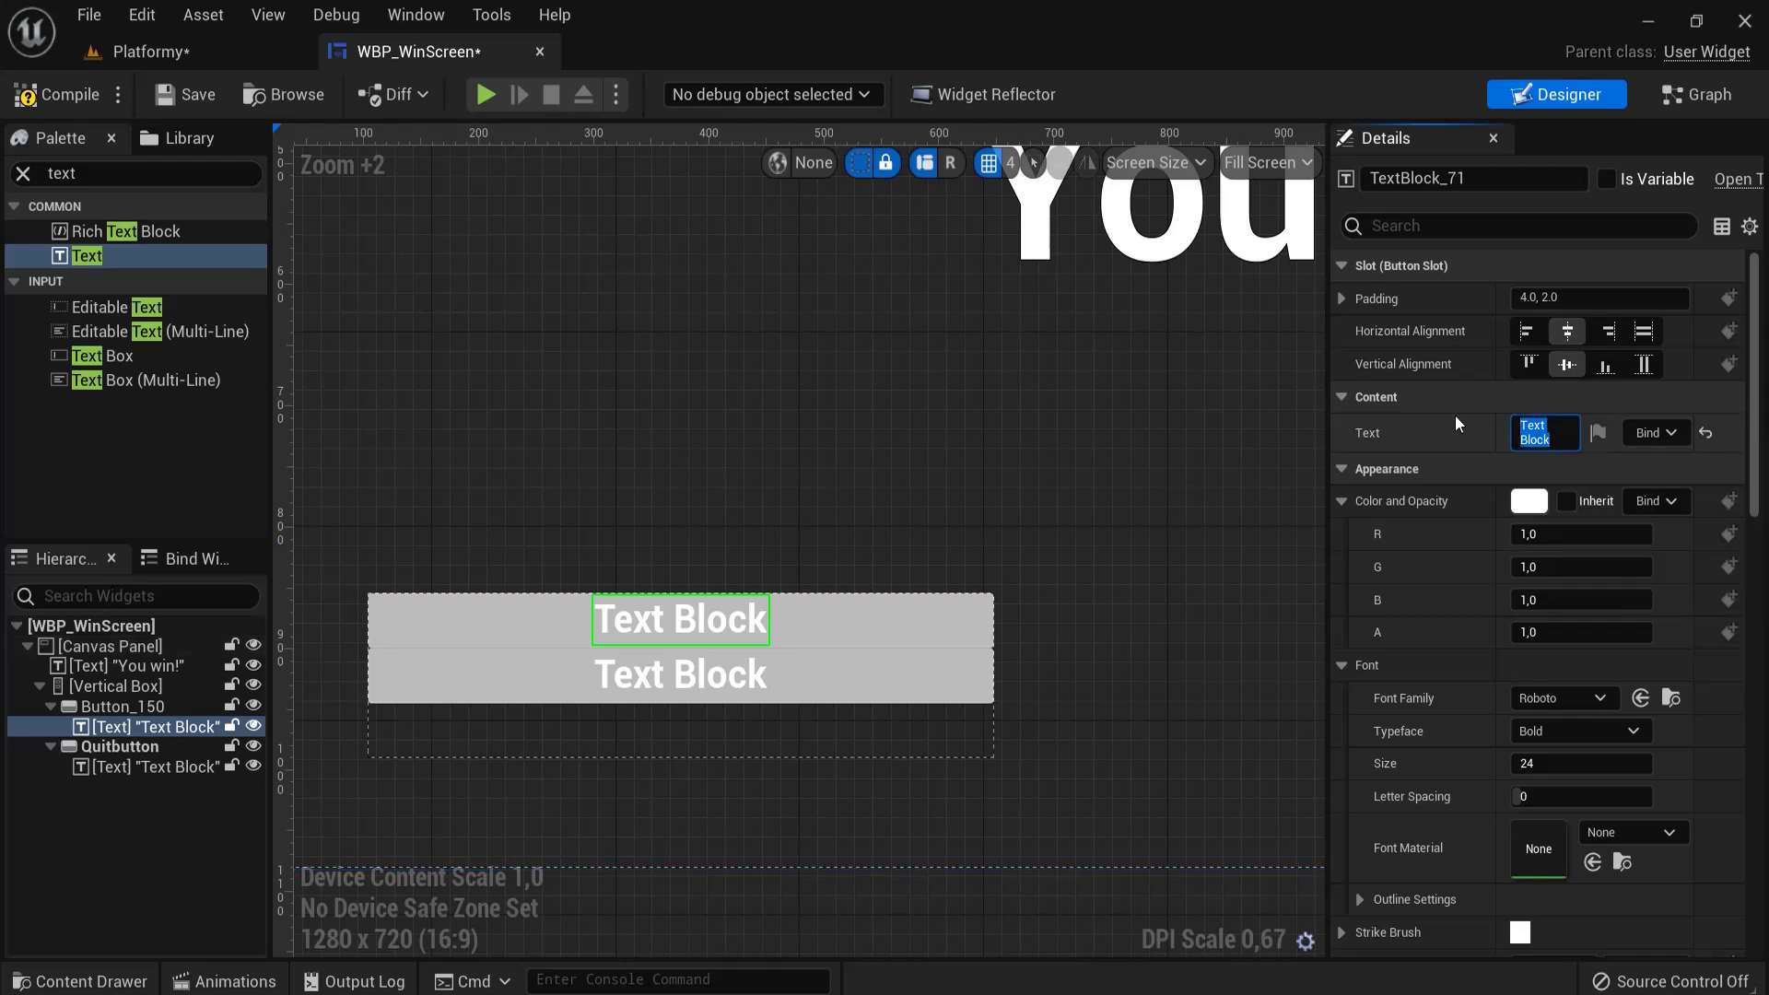
pyautogui.write('Restart Game')
pyautogui.press('Return')
pyautogui.click(699, 680)
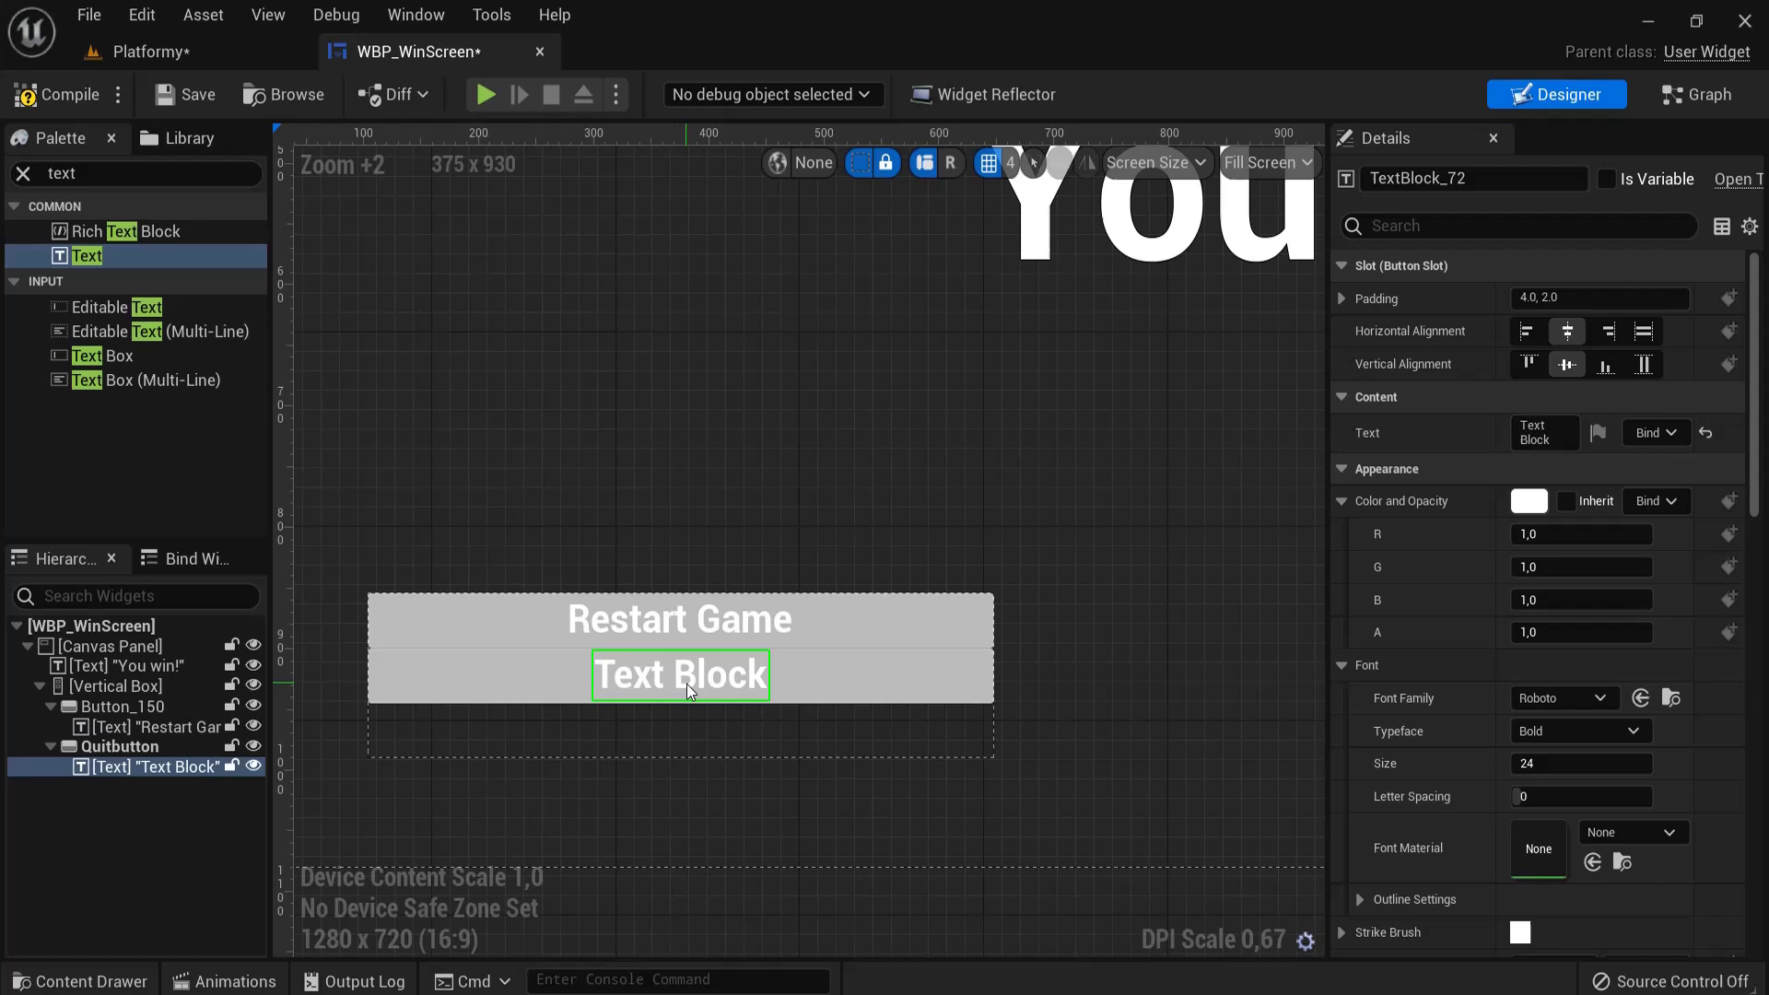
pyautogui.click(1541, 433)
pyautogui.write('Quit')
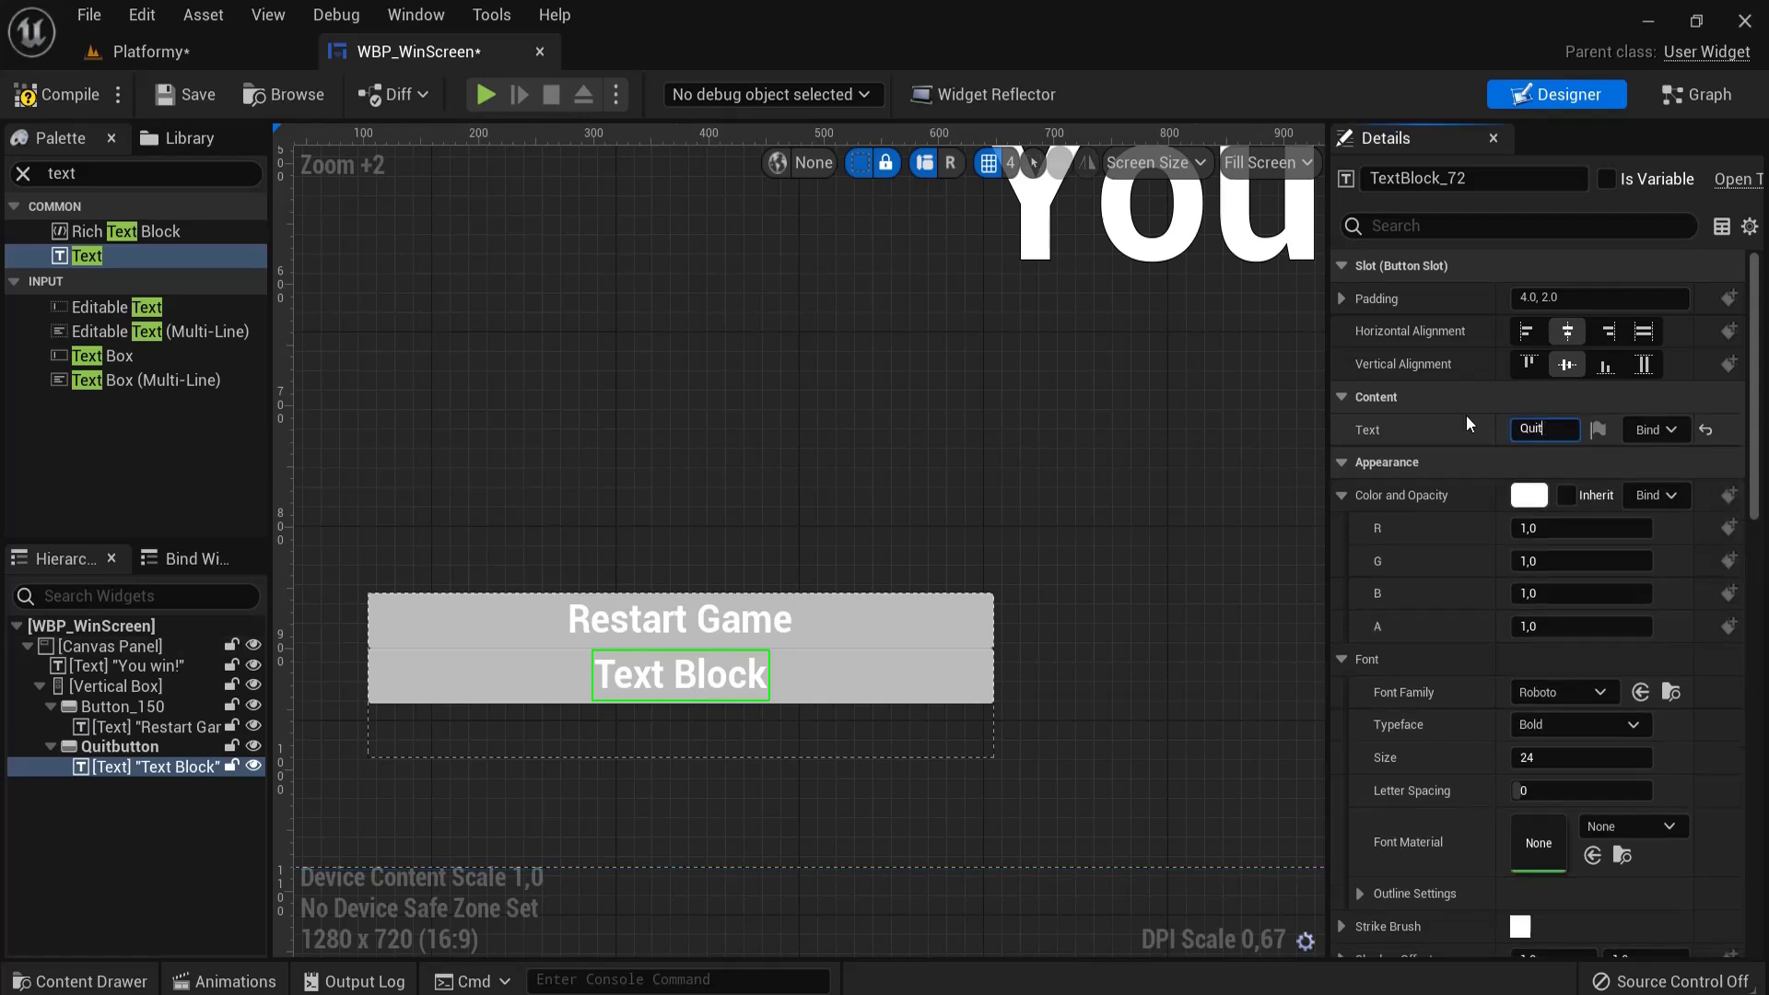
pyautogui.press('Return')
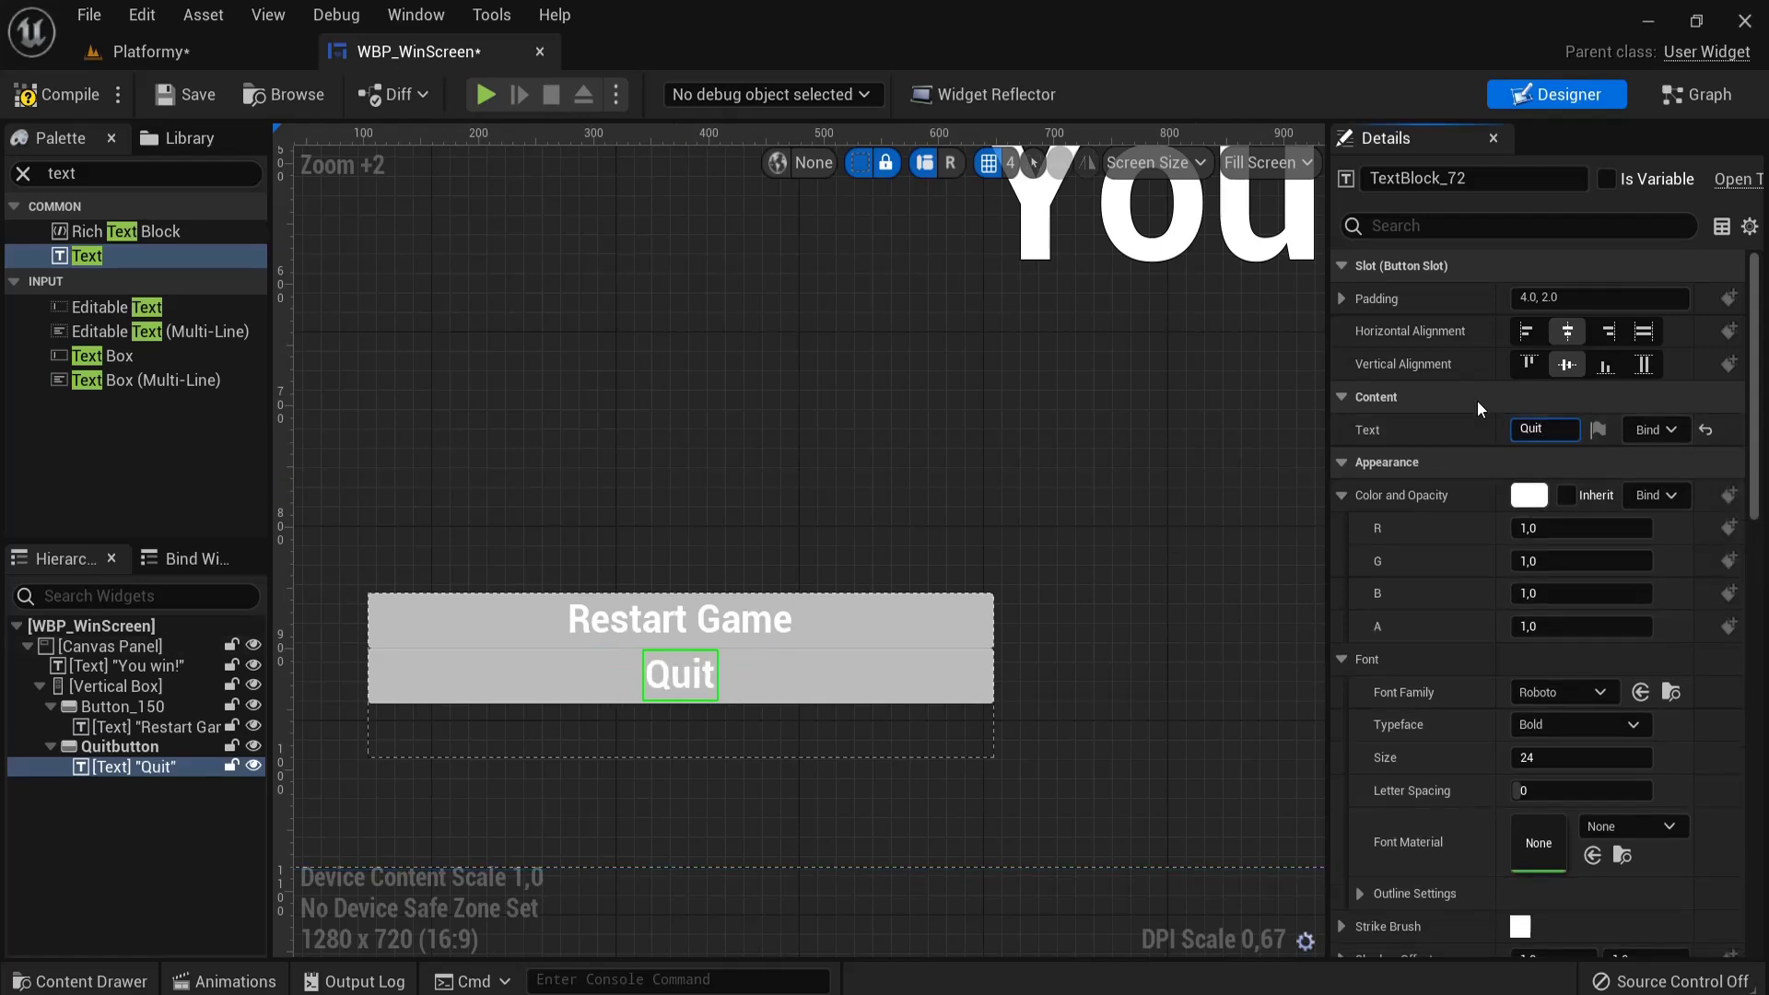
# - Shrink the Vertical Box around its buttons to about 249 wide by 93 high and clear the widget palette search
pyautogui.click(114, 688)
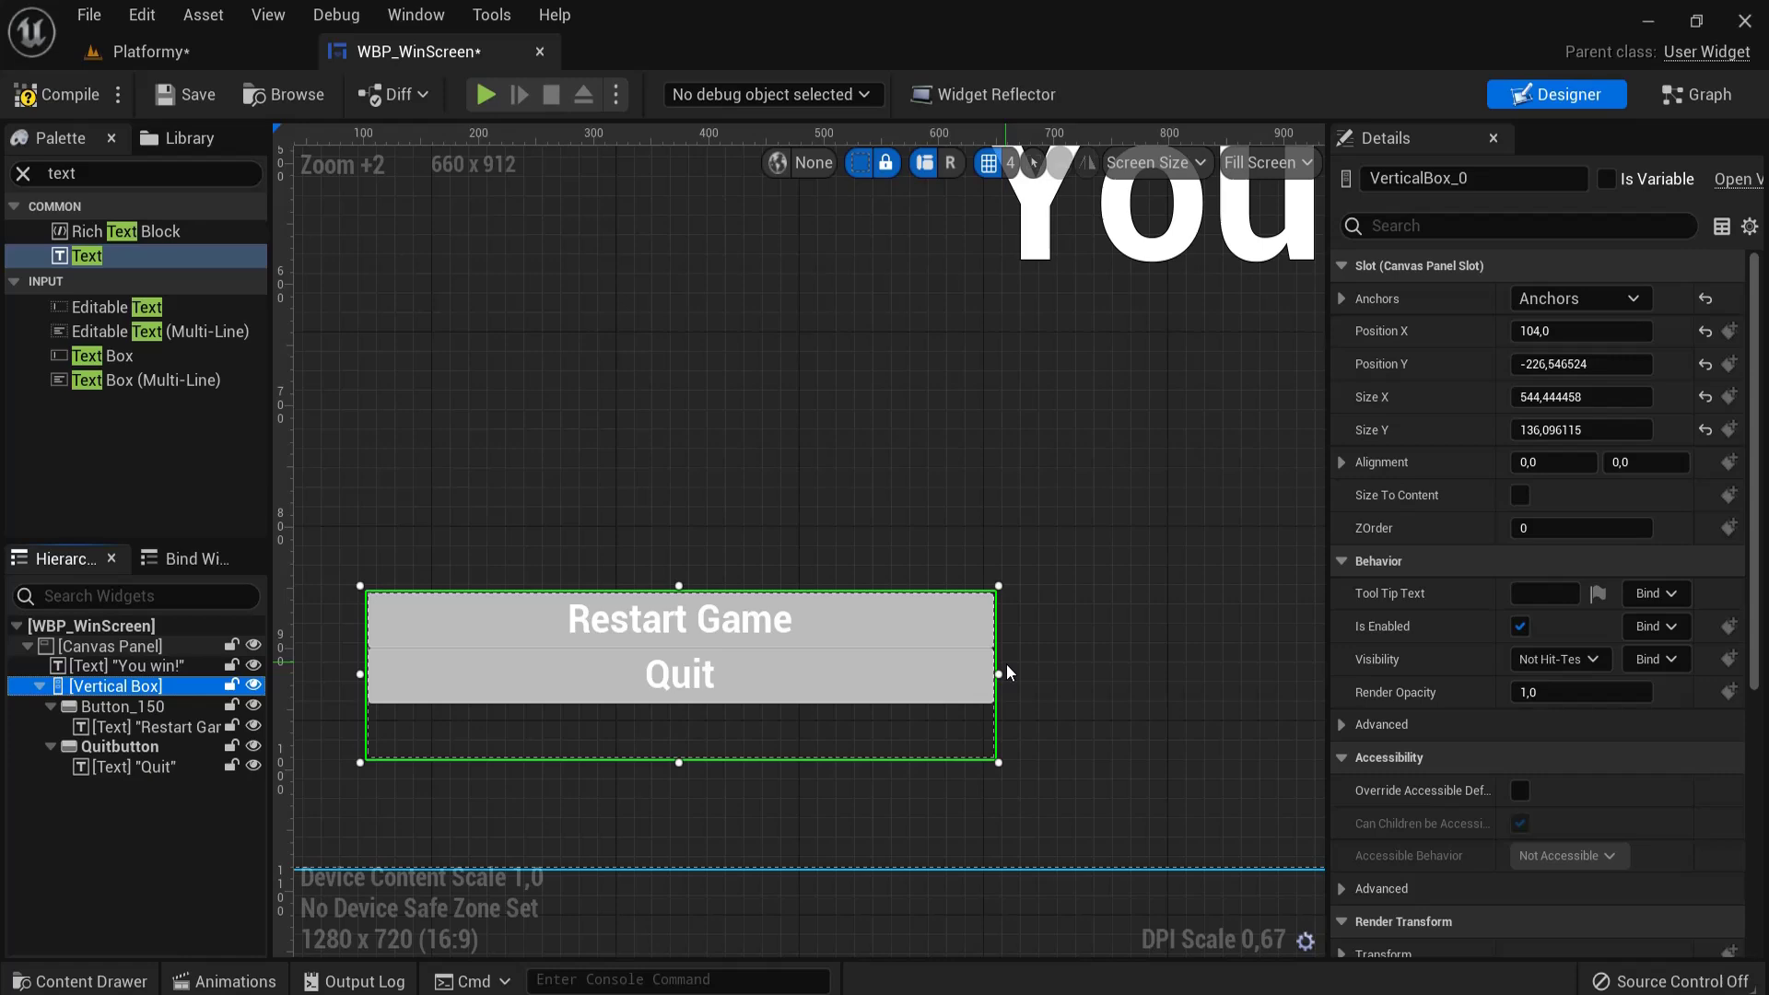
pyautogui.moveTo(1000, 675); pyautogui.dragTo(646, 700)
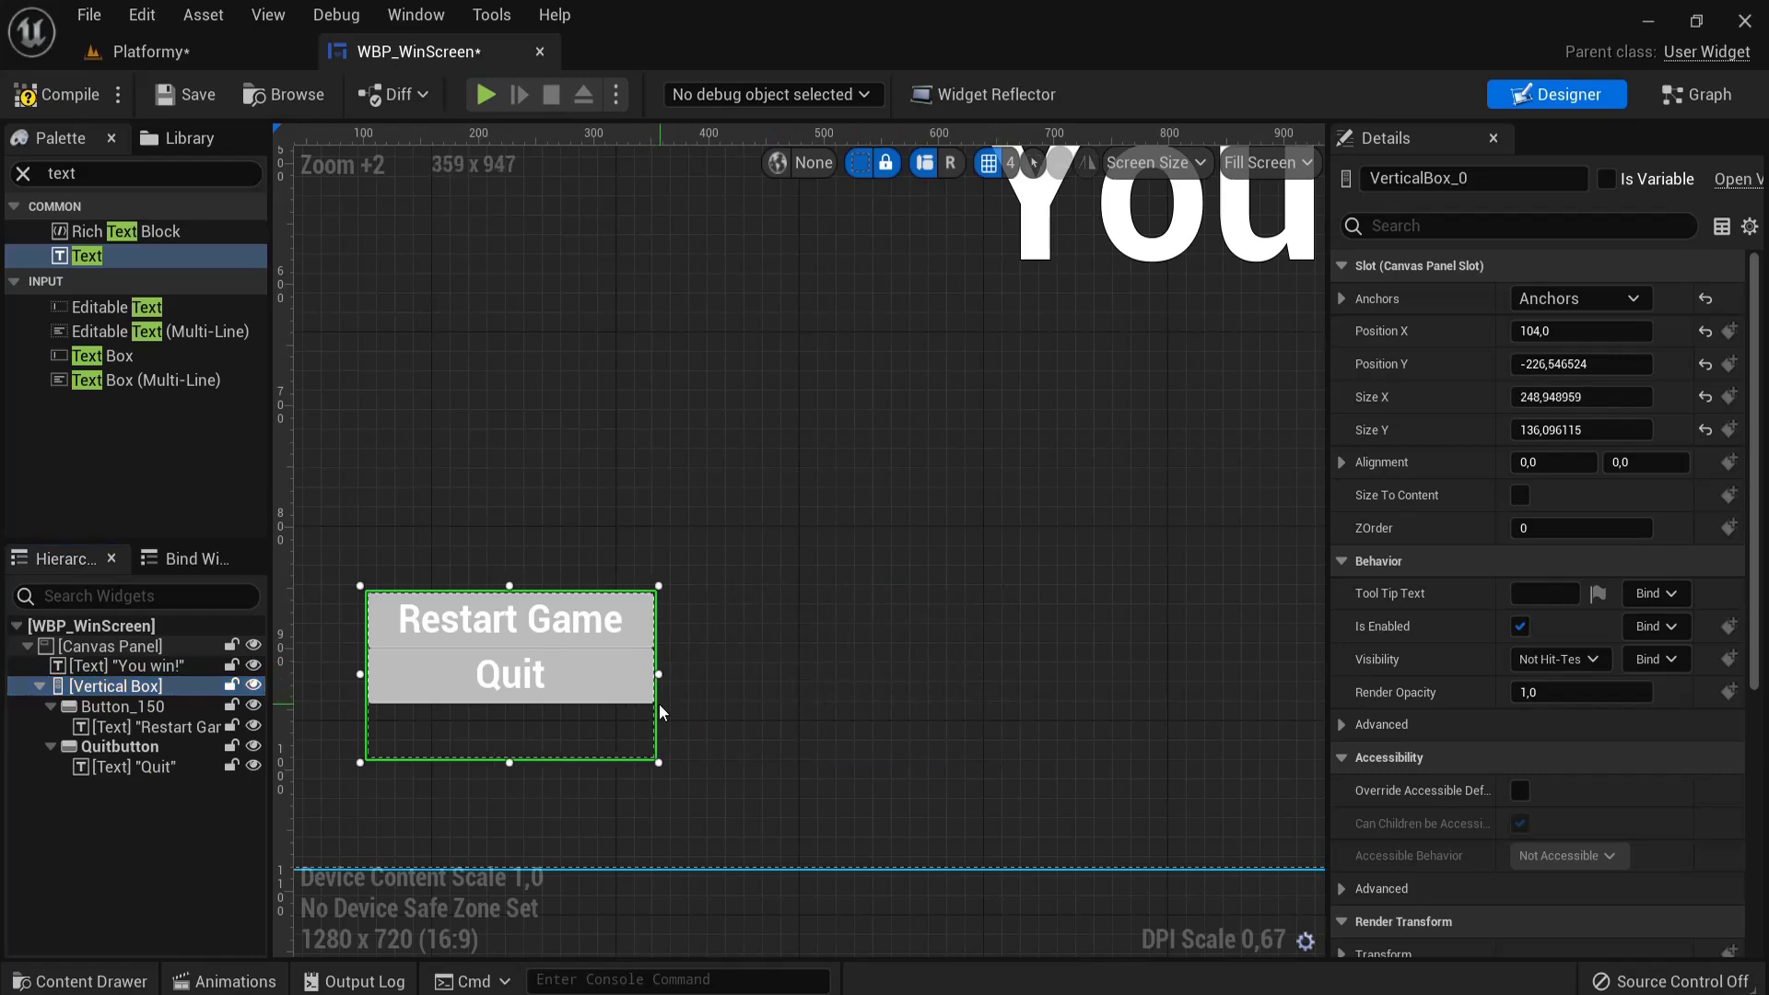
pyautogui.moveTo(510, 585); pyautogui.dragTo(509, 638)
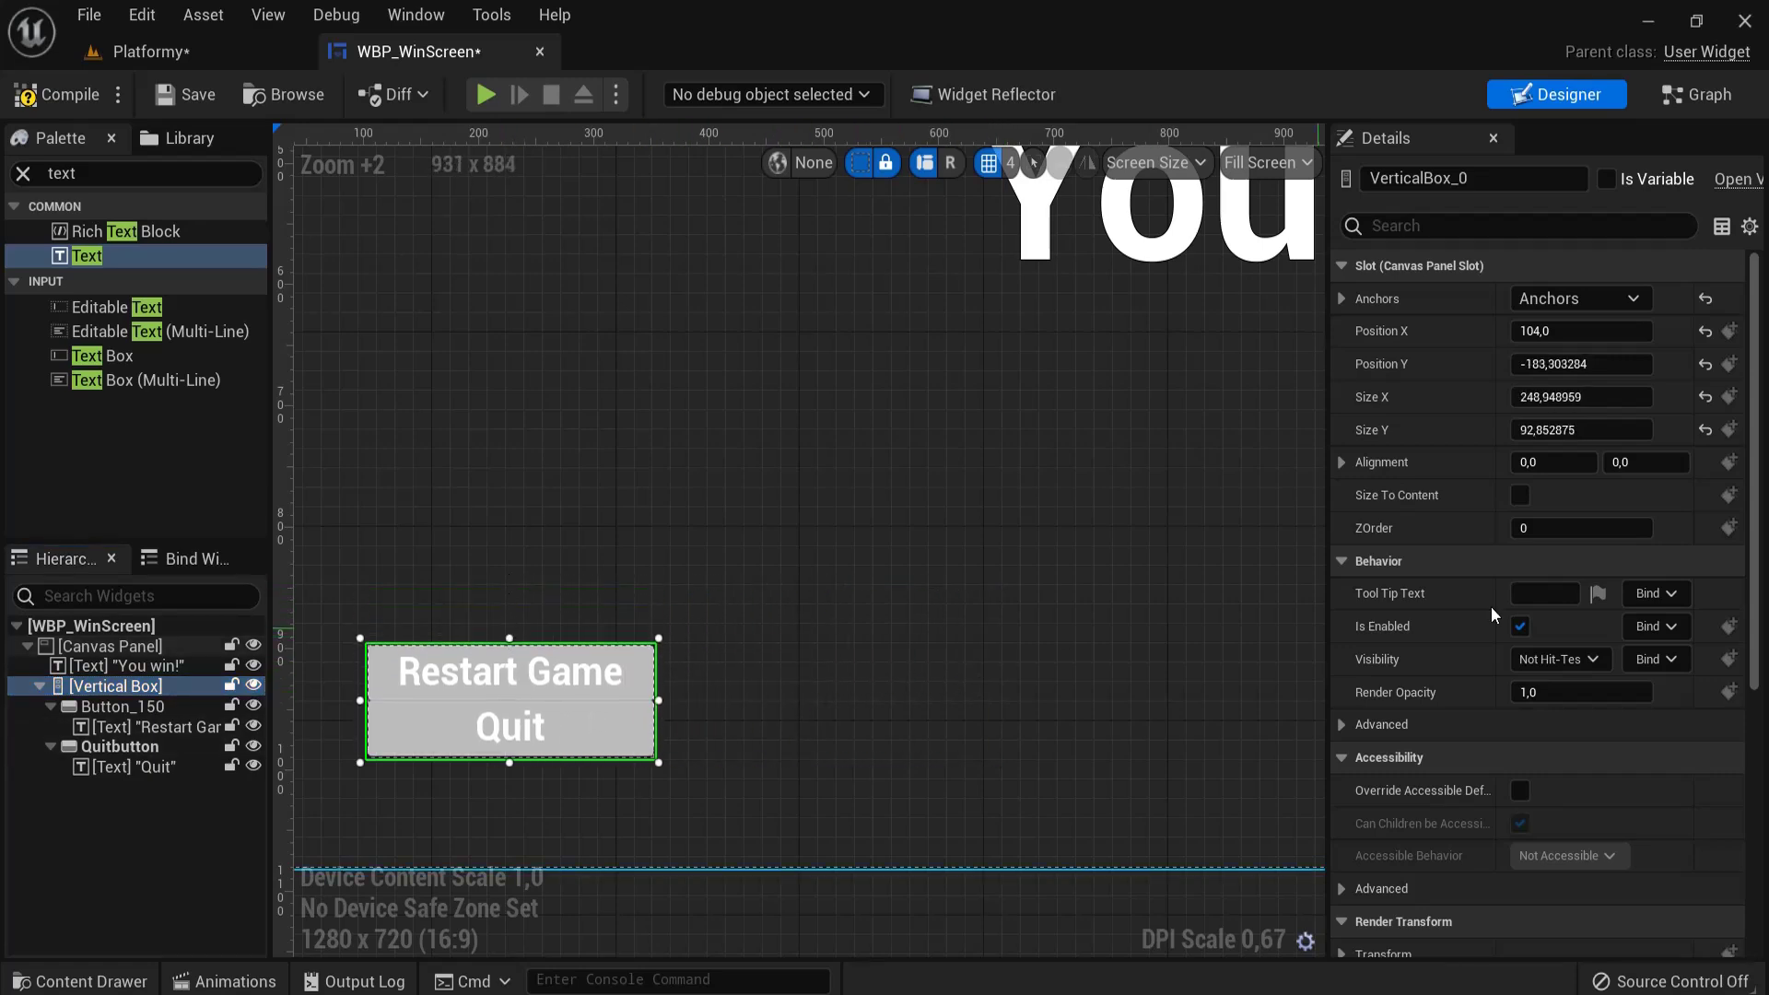
pyautogui.click(845, 720)
pyautogui.scroll(-6, 843, 718)
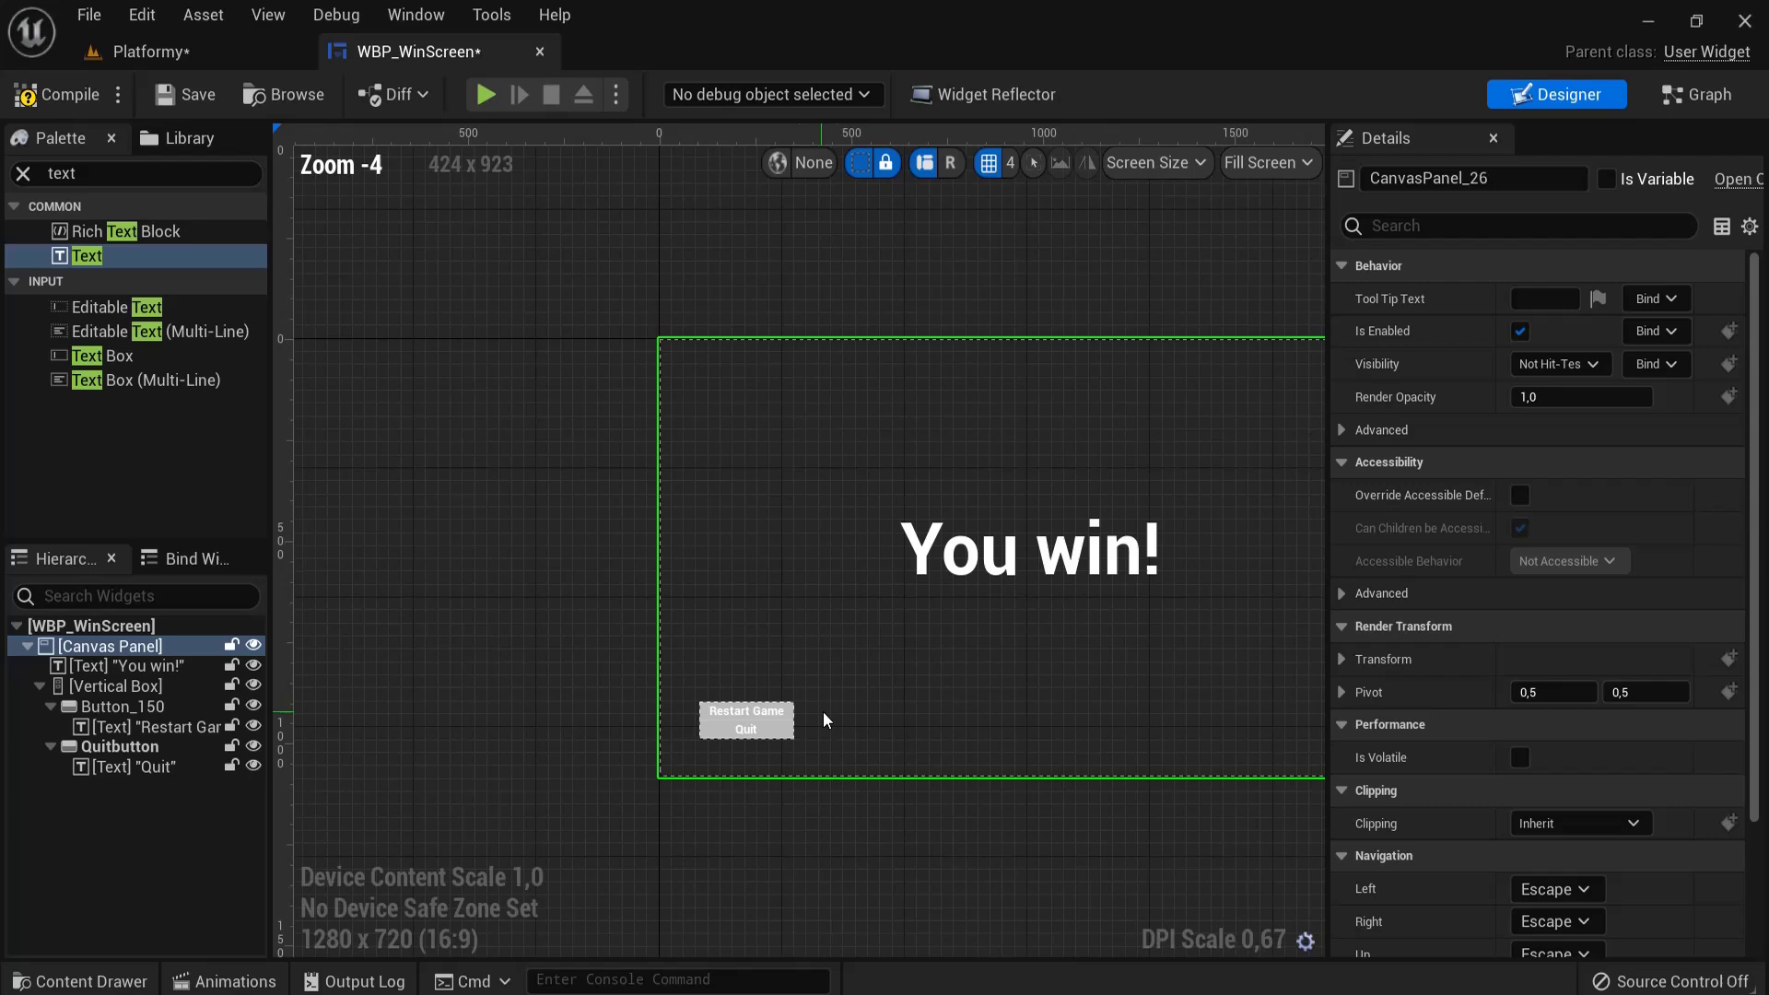
pyautogui.scroll(6, 789, 720)
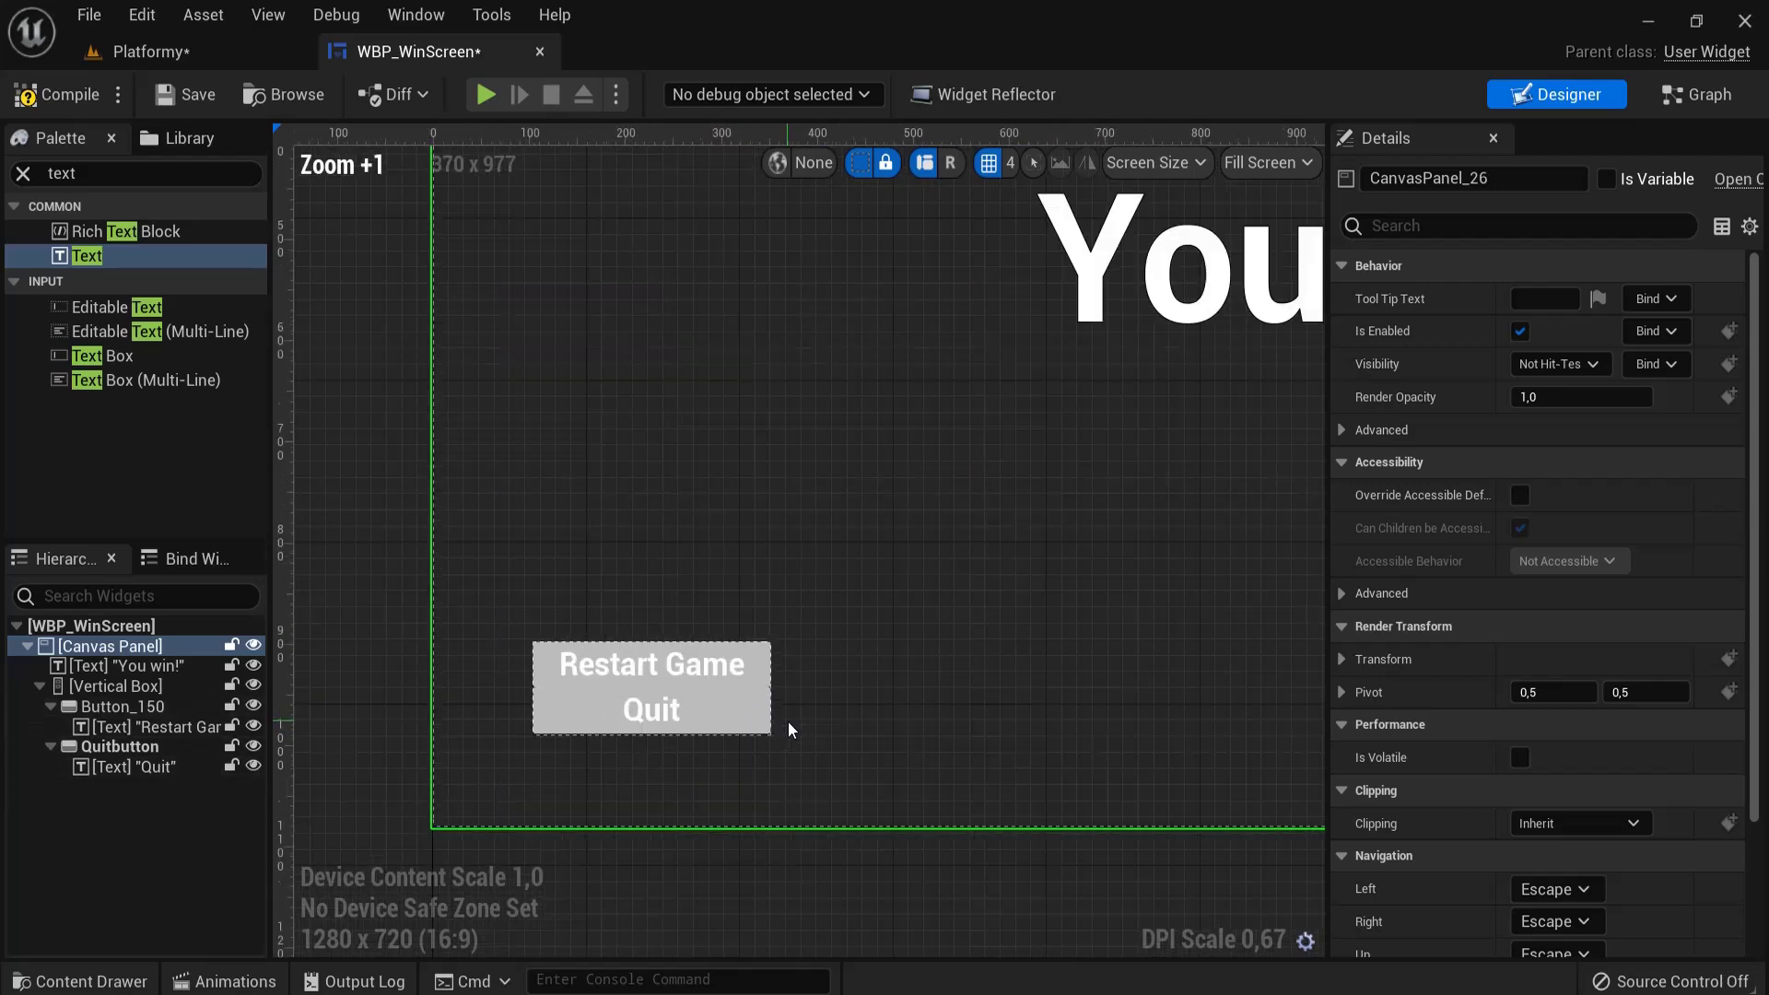
pyautogui.click(23, 173)
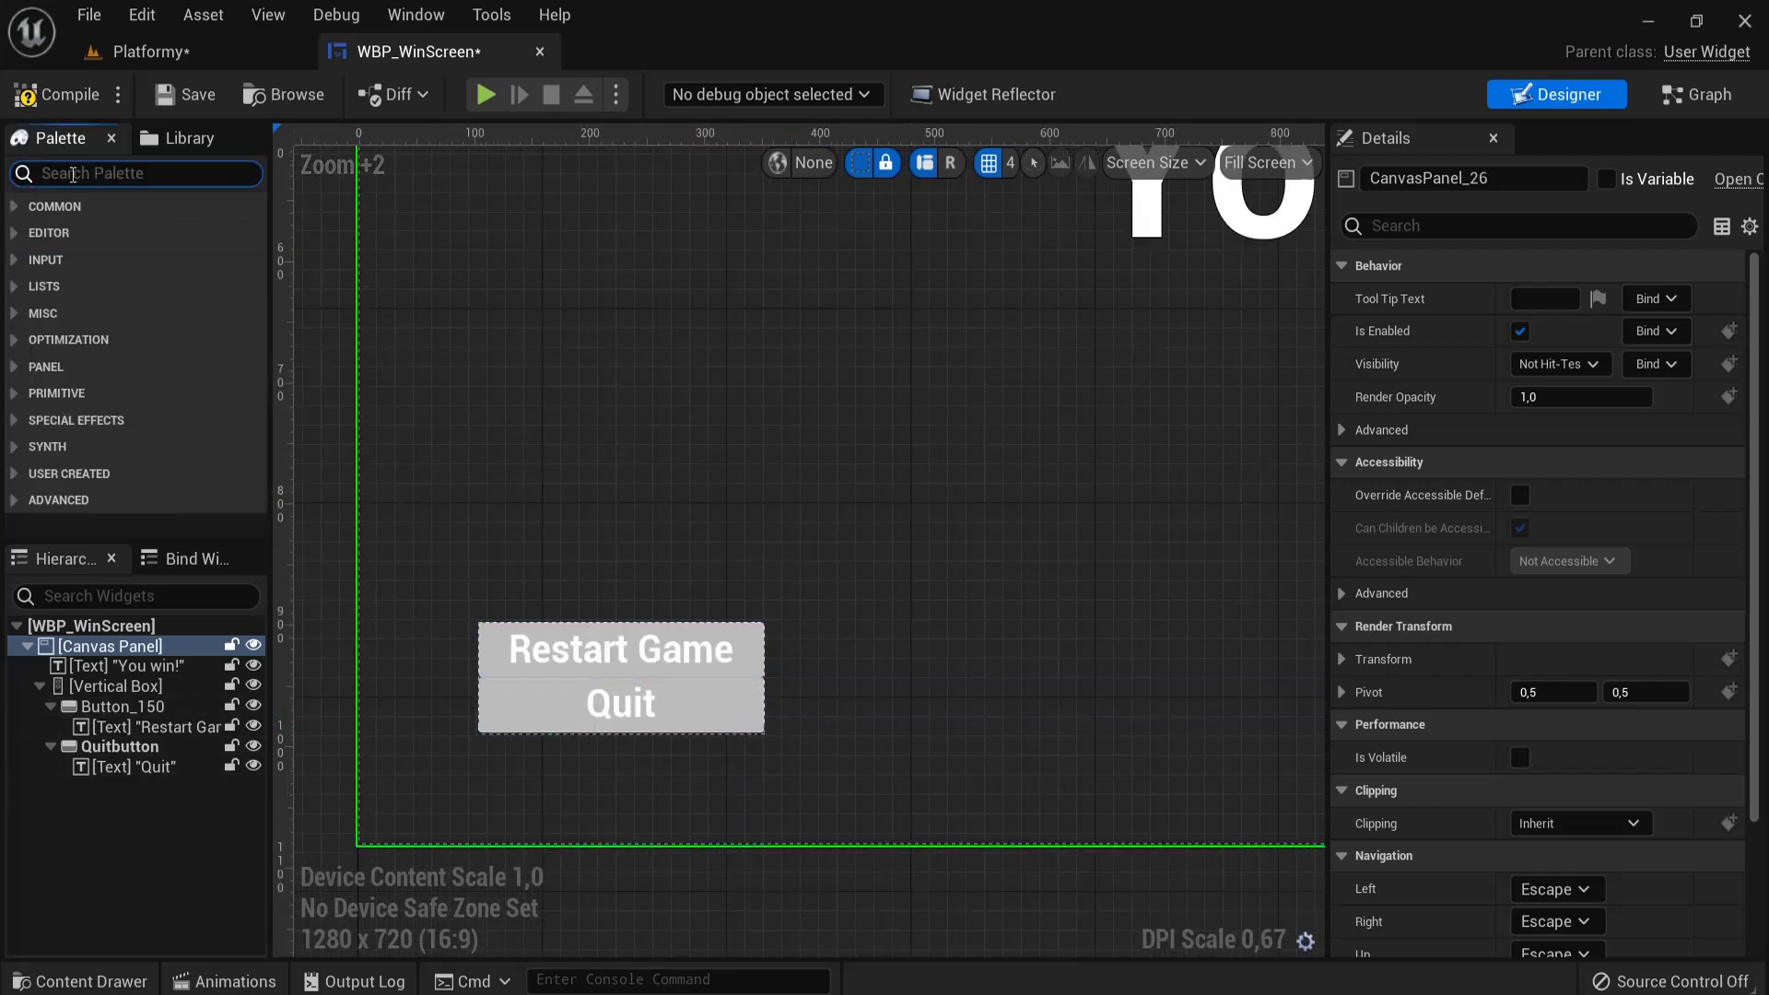
# - Rename the button holding the "Restart Game" text as restartbutton
pyautogui.scroll(-5, 1177, 616)
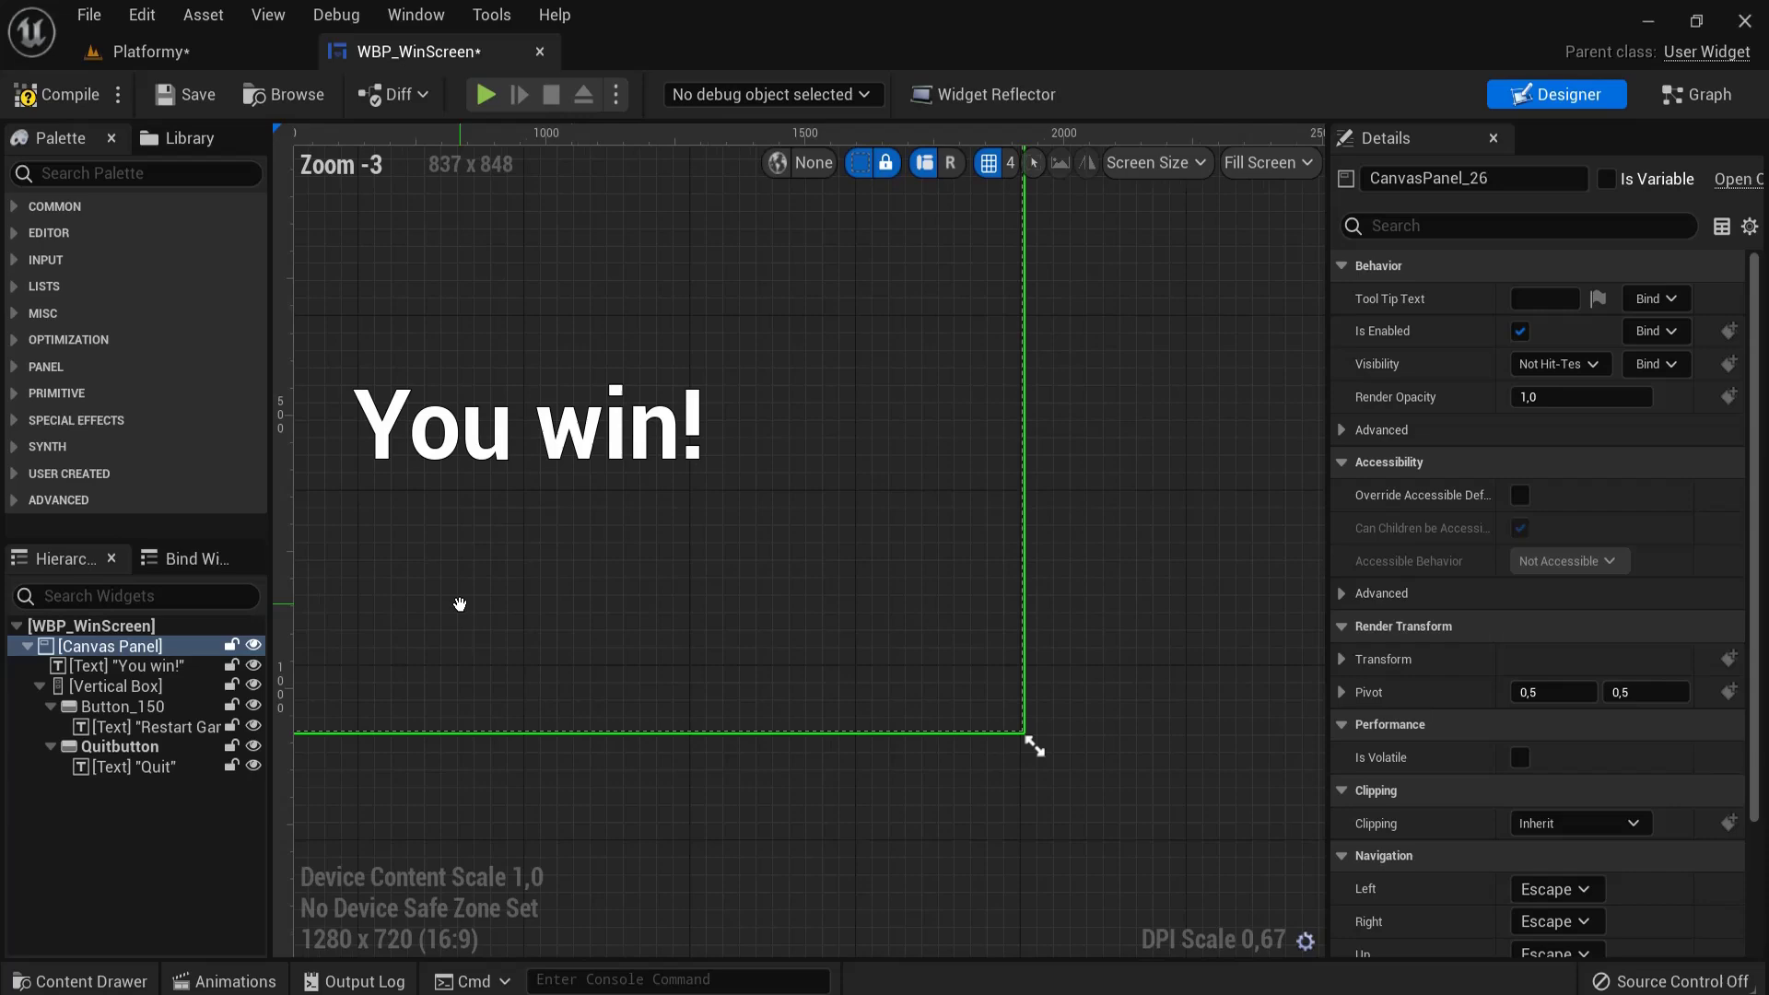
pyautogui.scroll(1, 1012, 624)
pyautogui.scroll(2, 857, 645)
pyautogui.click(639, 613)
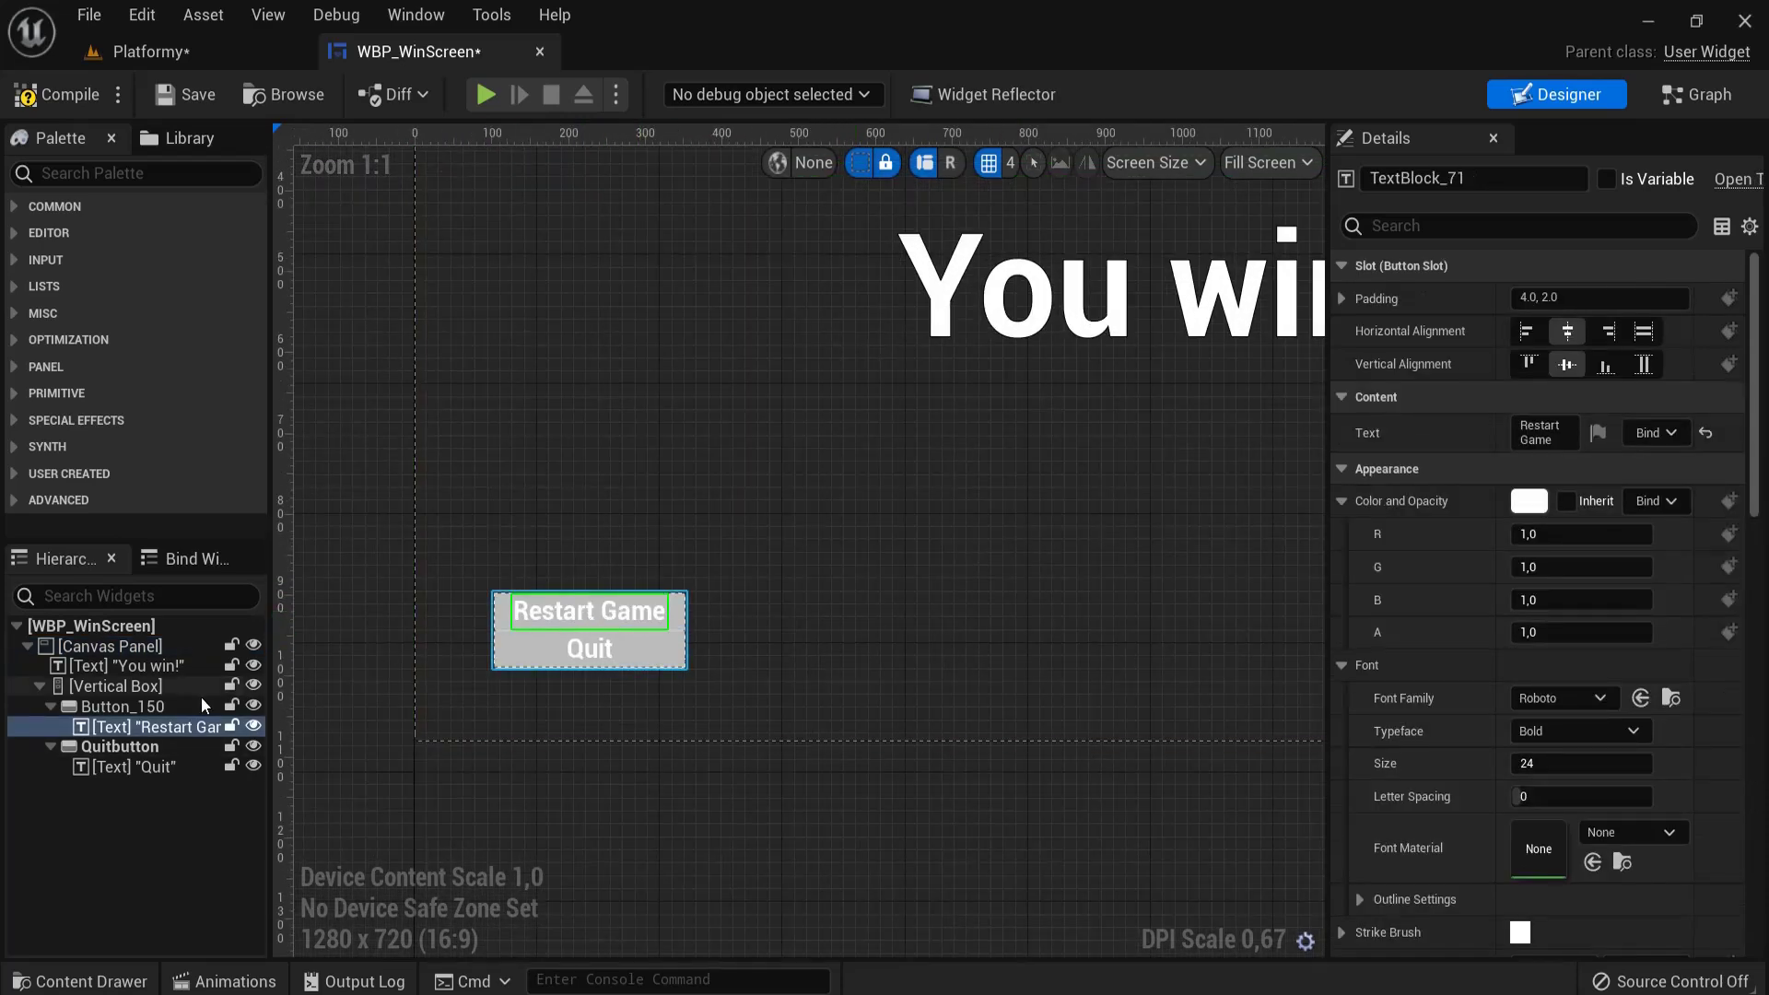
pyautogui.click(147, 708)
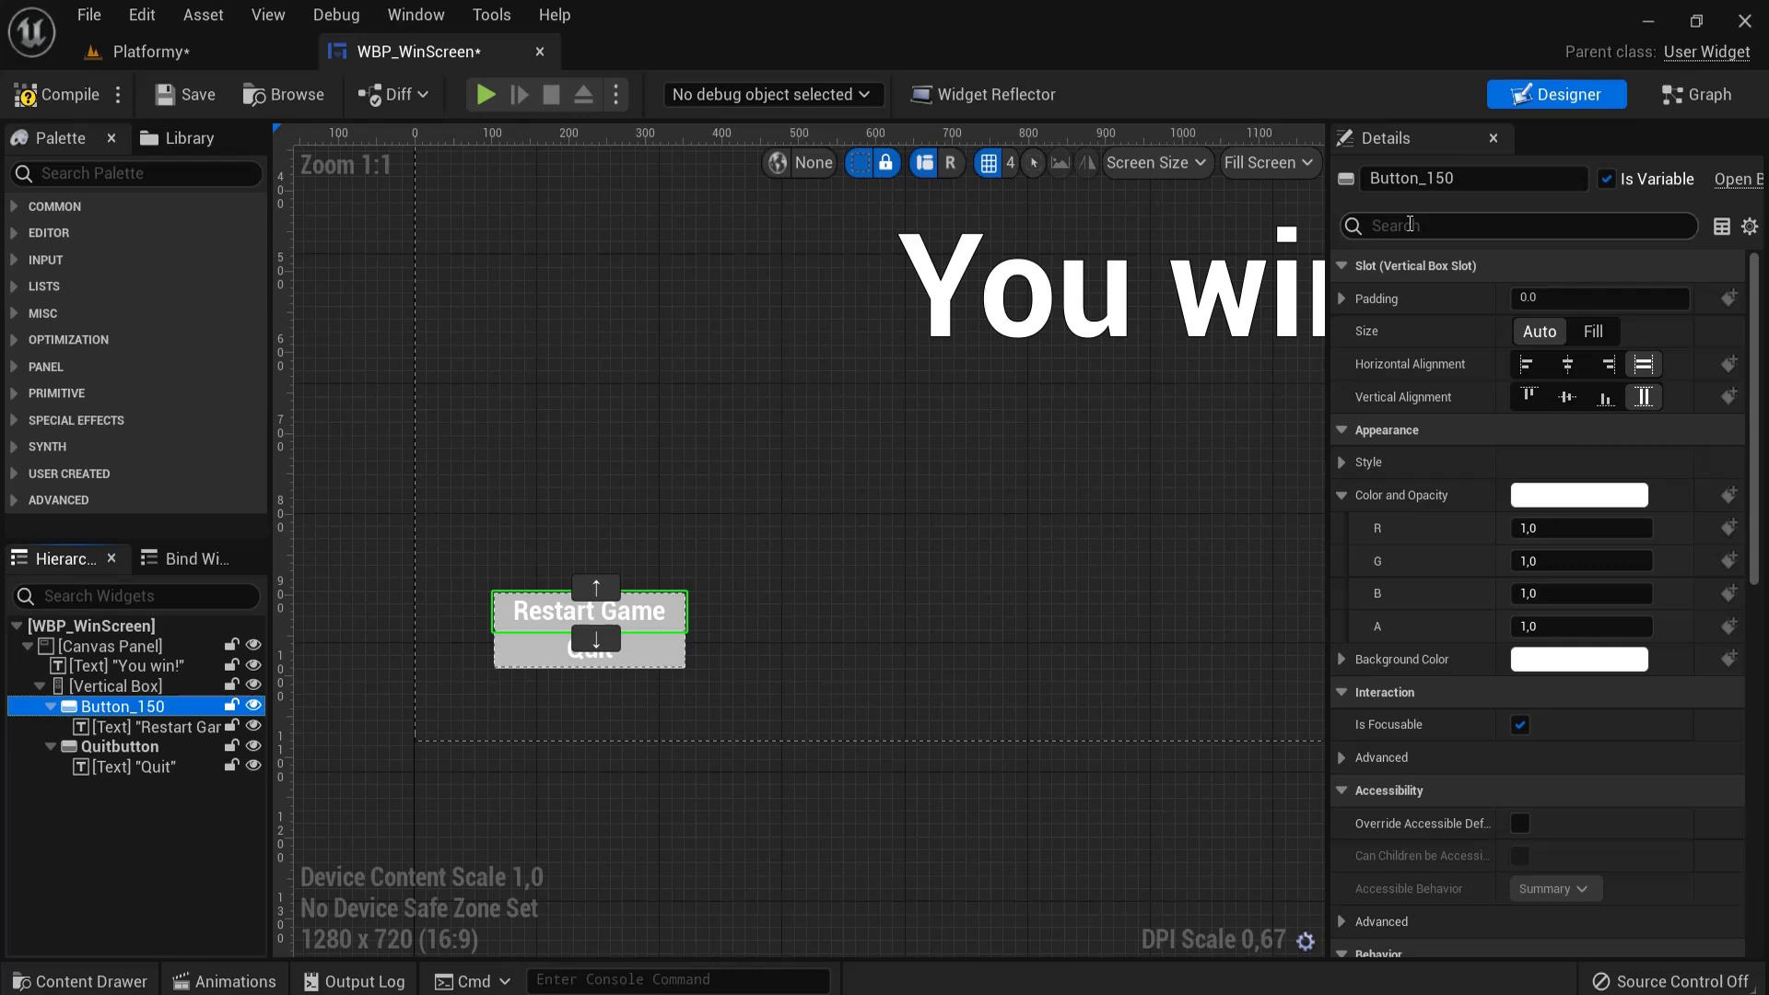
pyautogui.click(1419, 178)
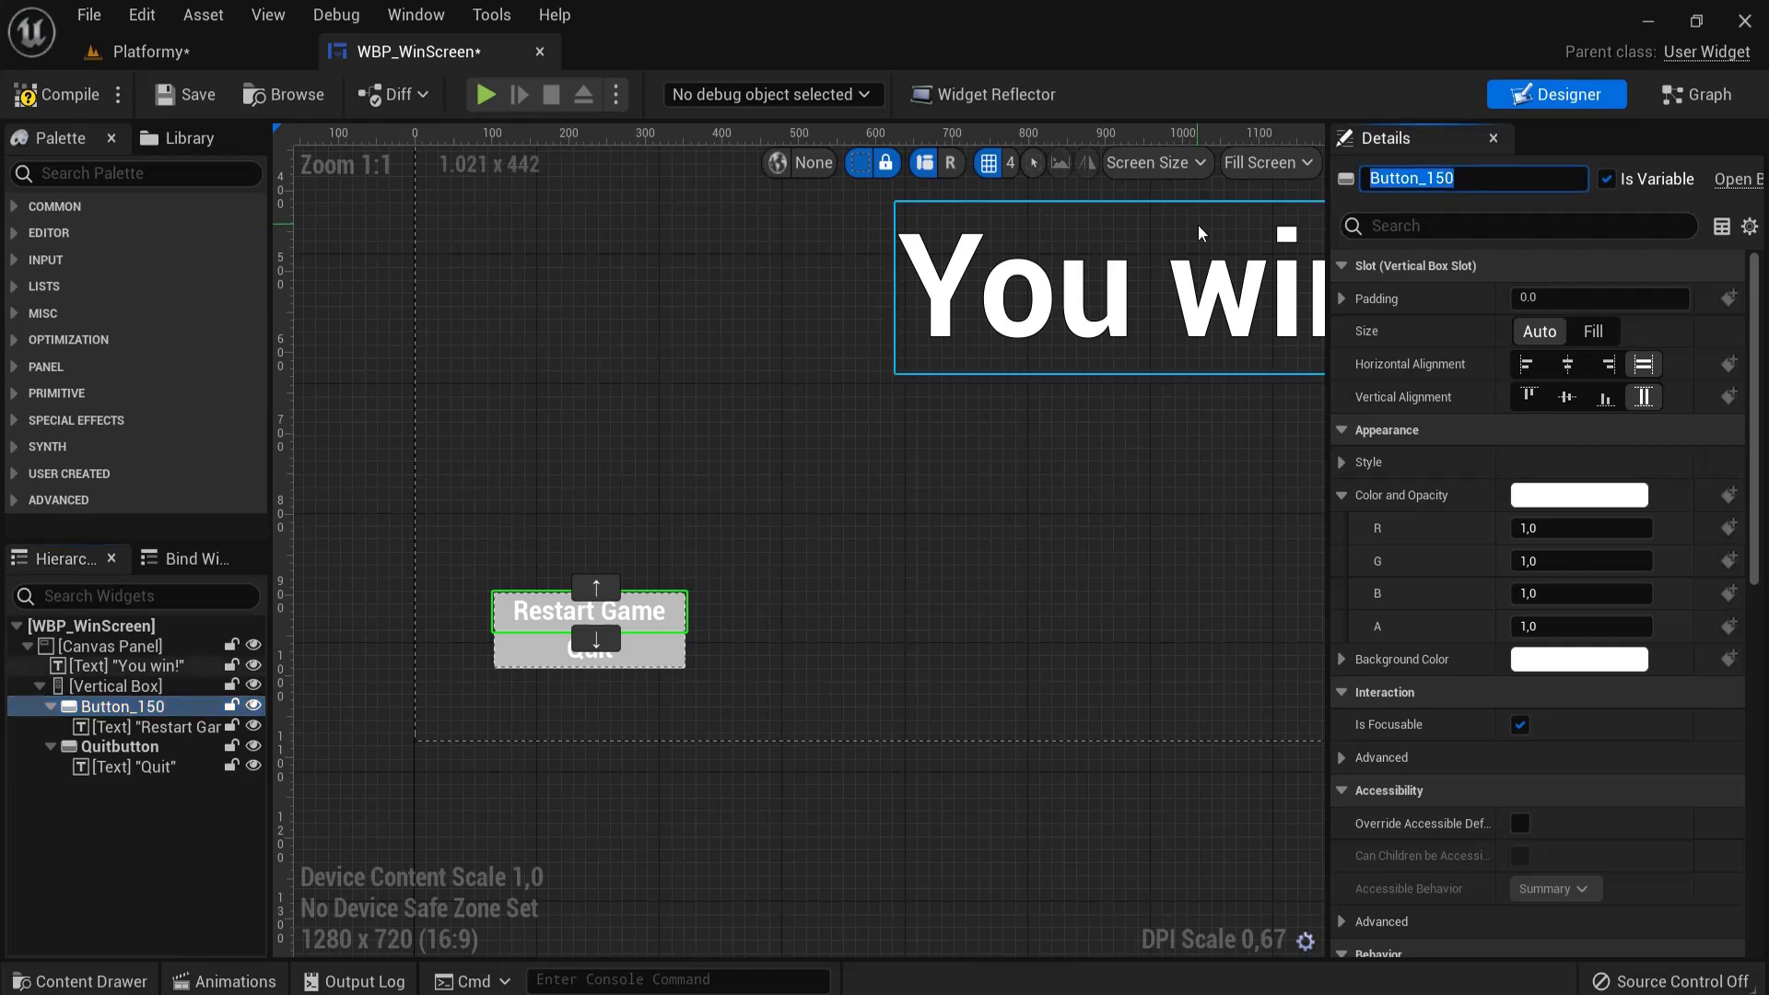
pyautogui.write('restartbutton')
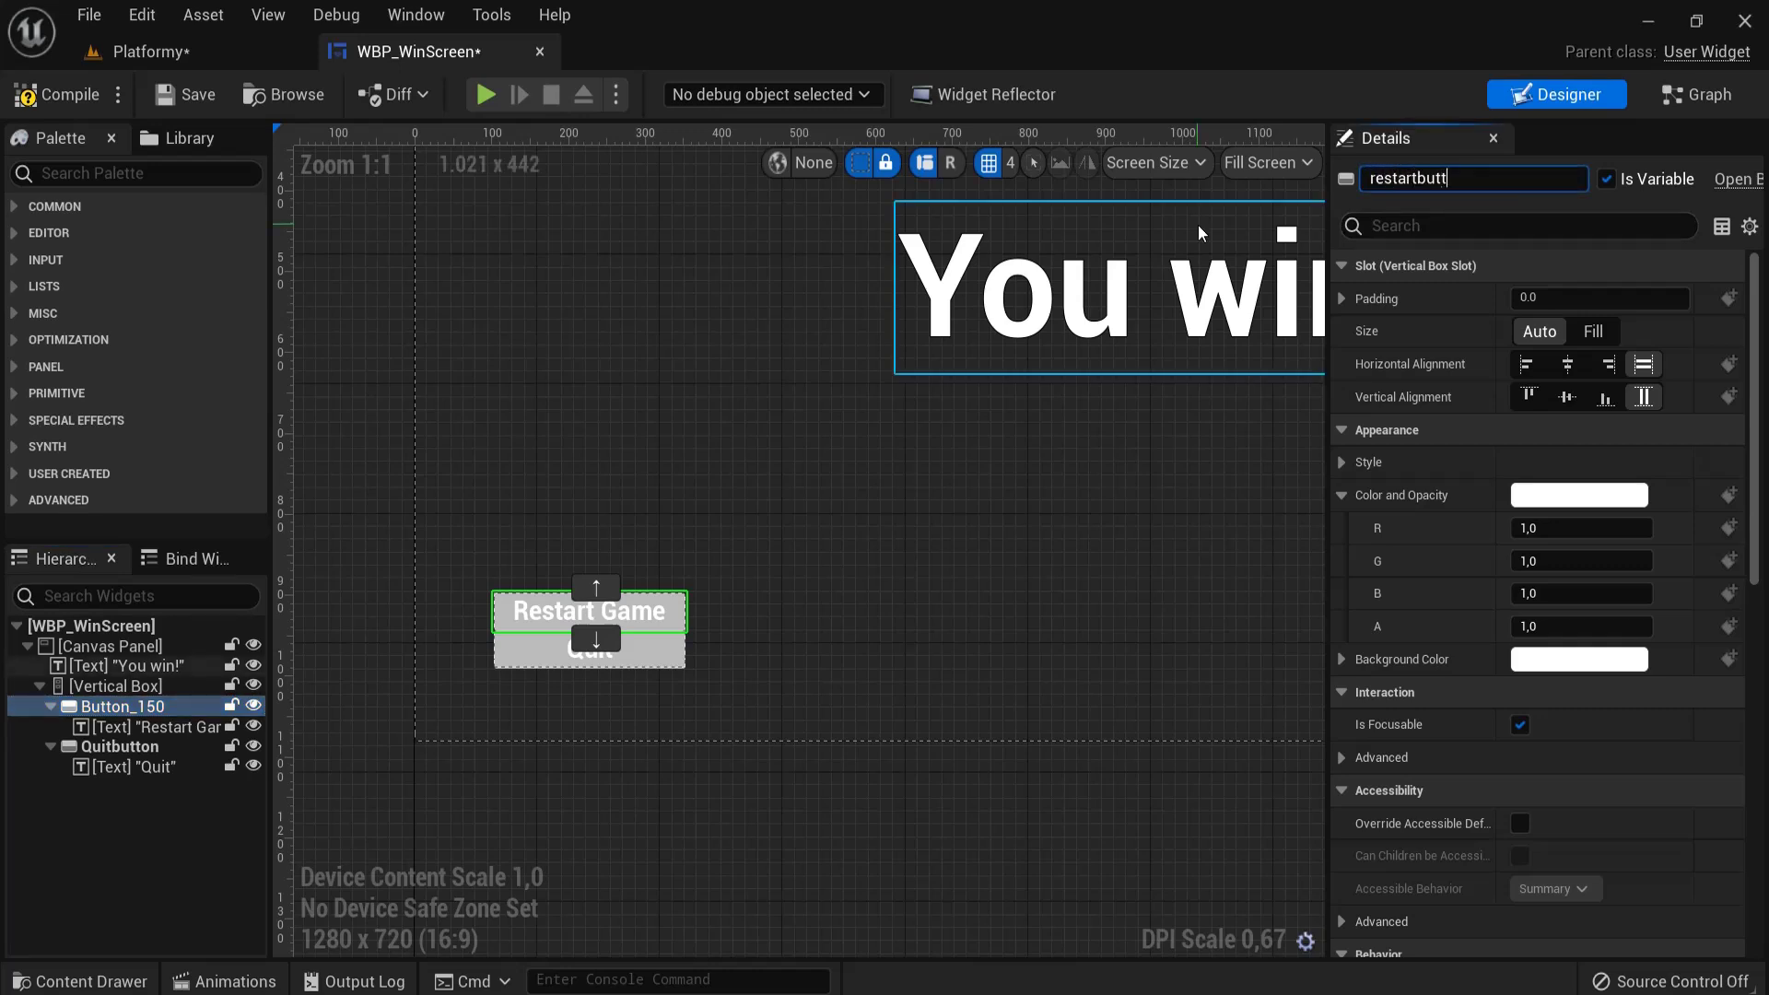
pyautogui.press('Return')
pyautogui.click(645, 650)
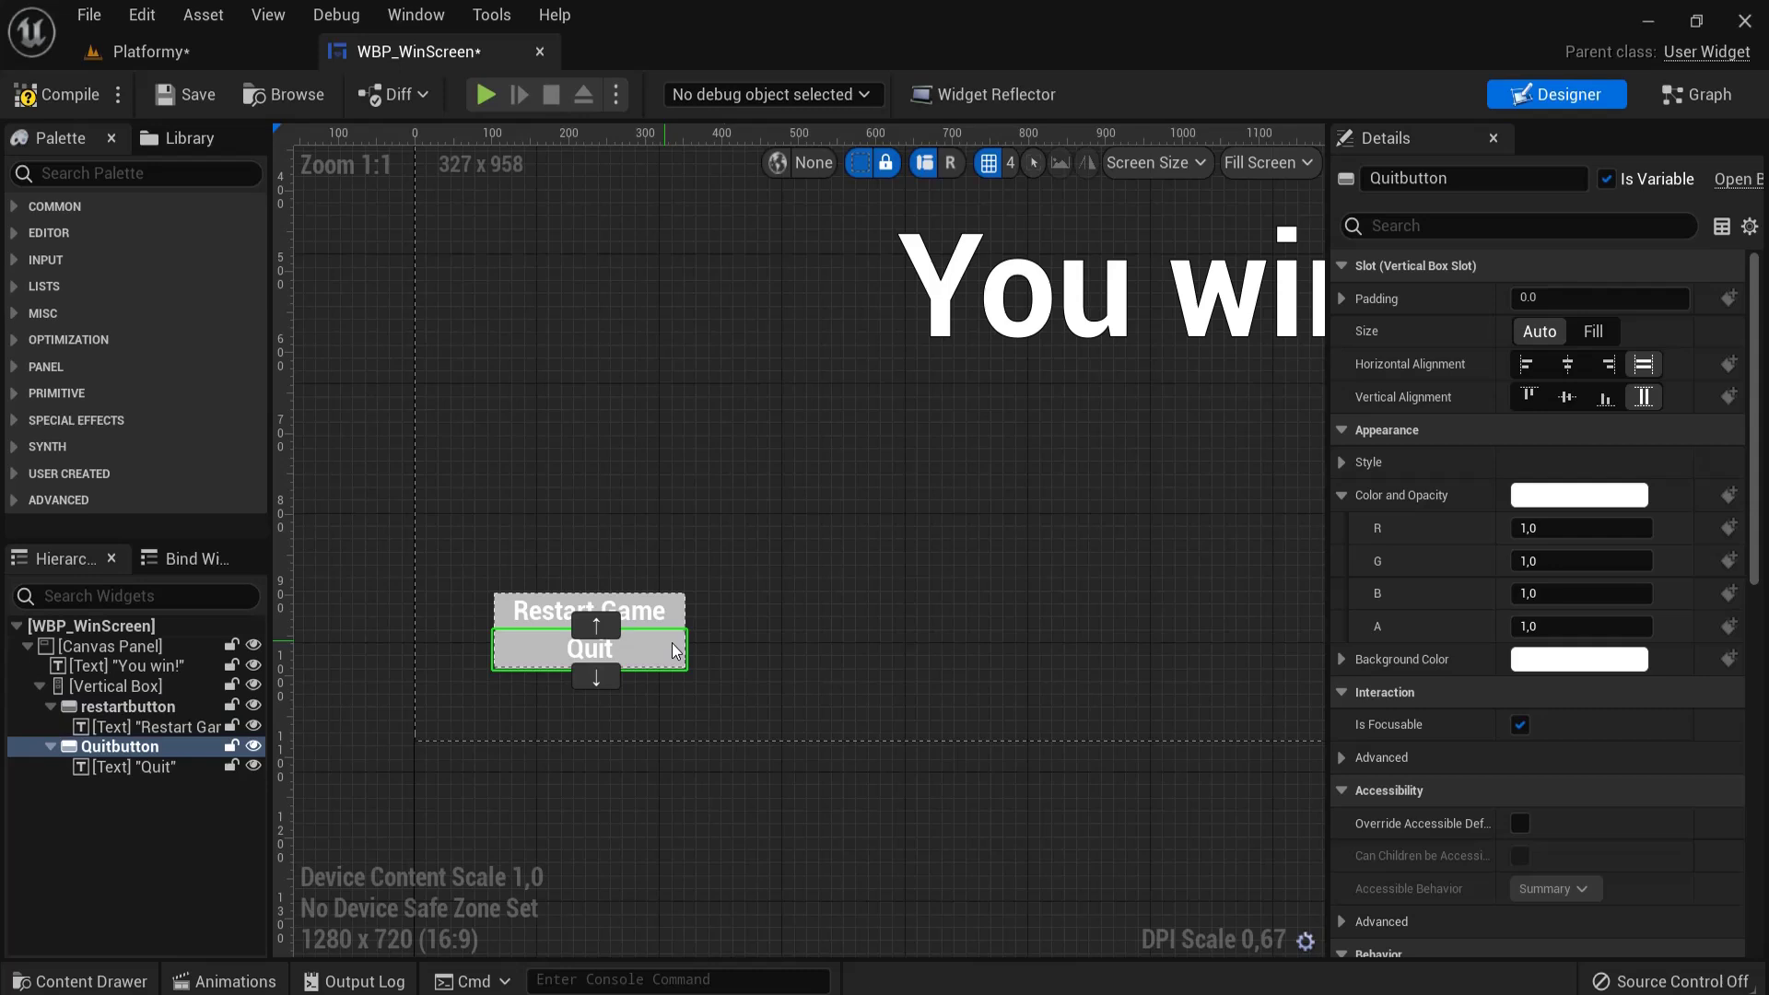
# - Add an On Clicked event for restartbutton
pyautogui.click(152, 705)
pyautogui.scroll(-10, 1741, 807)
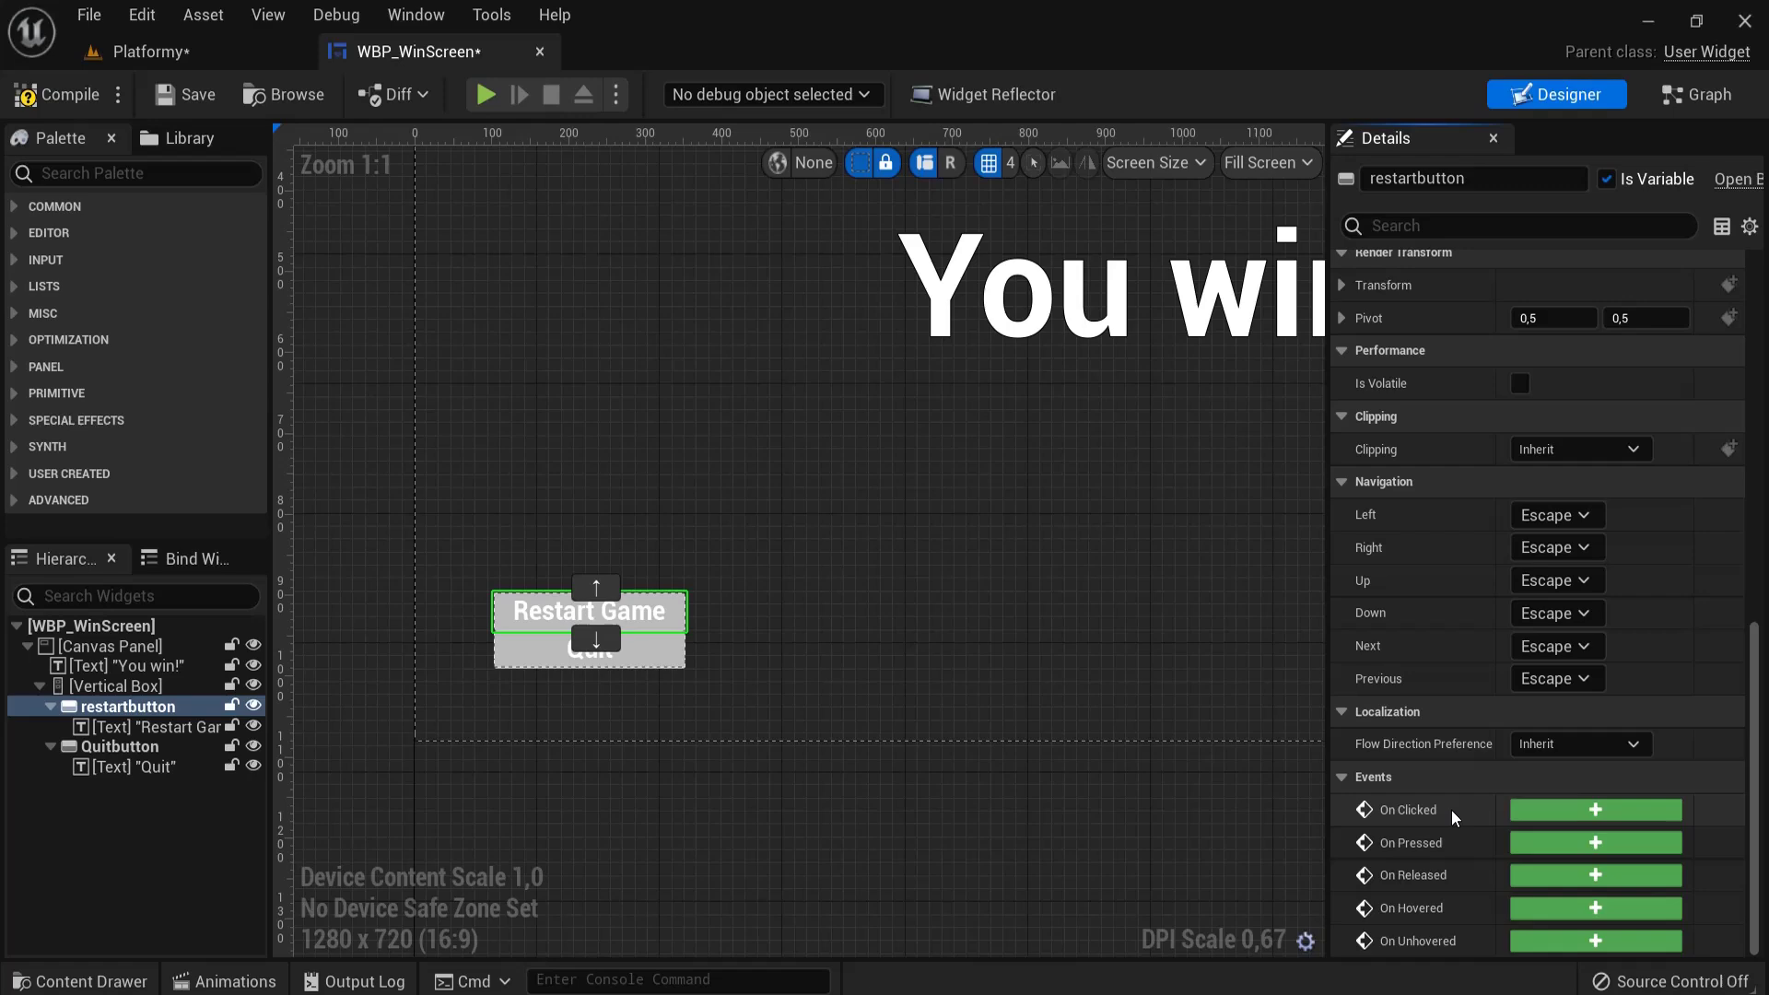
pyautogui.click(1617, 811)
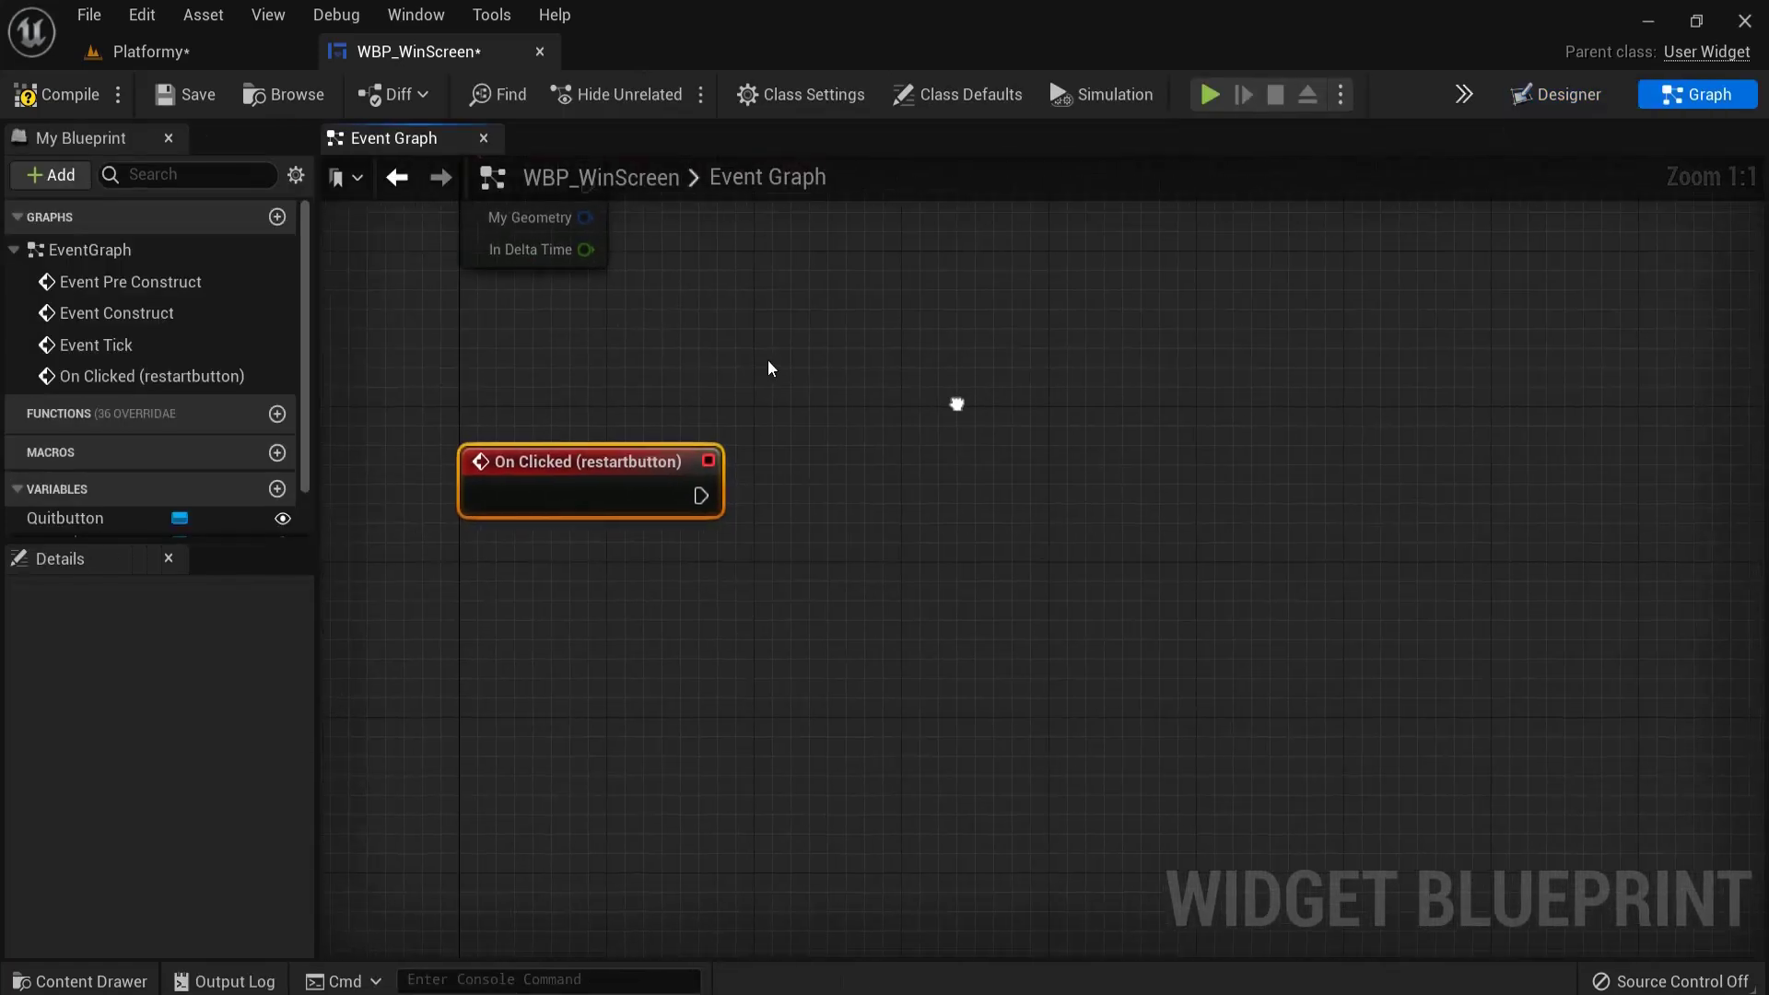
# - Connect an Open Level (by Object Reference) node to the restartbutton On Clicked event and set its level to Platformy
pyautogui.moveTo(699, 493); pyautogui.dragTo(927, 503)
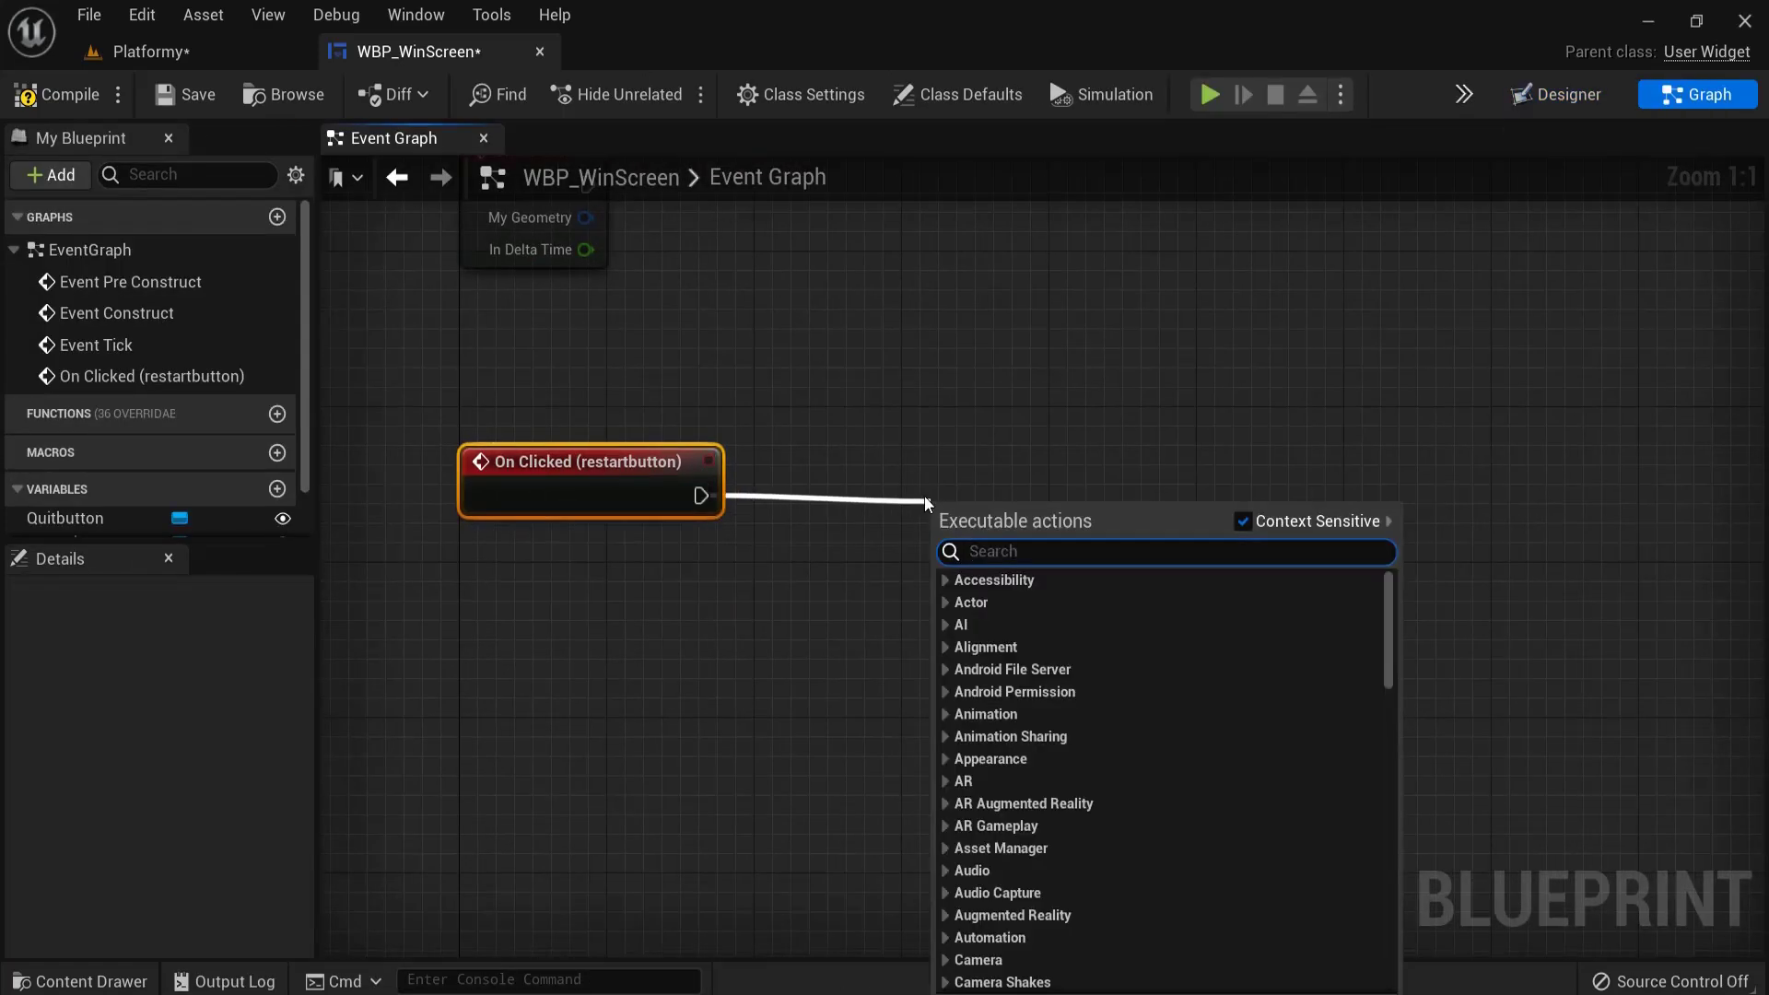
pyautogui.write('open level')
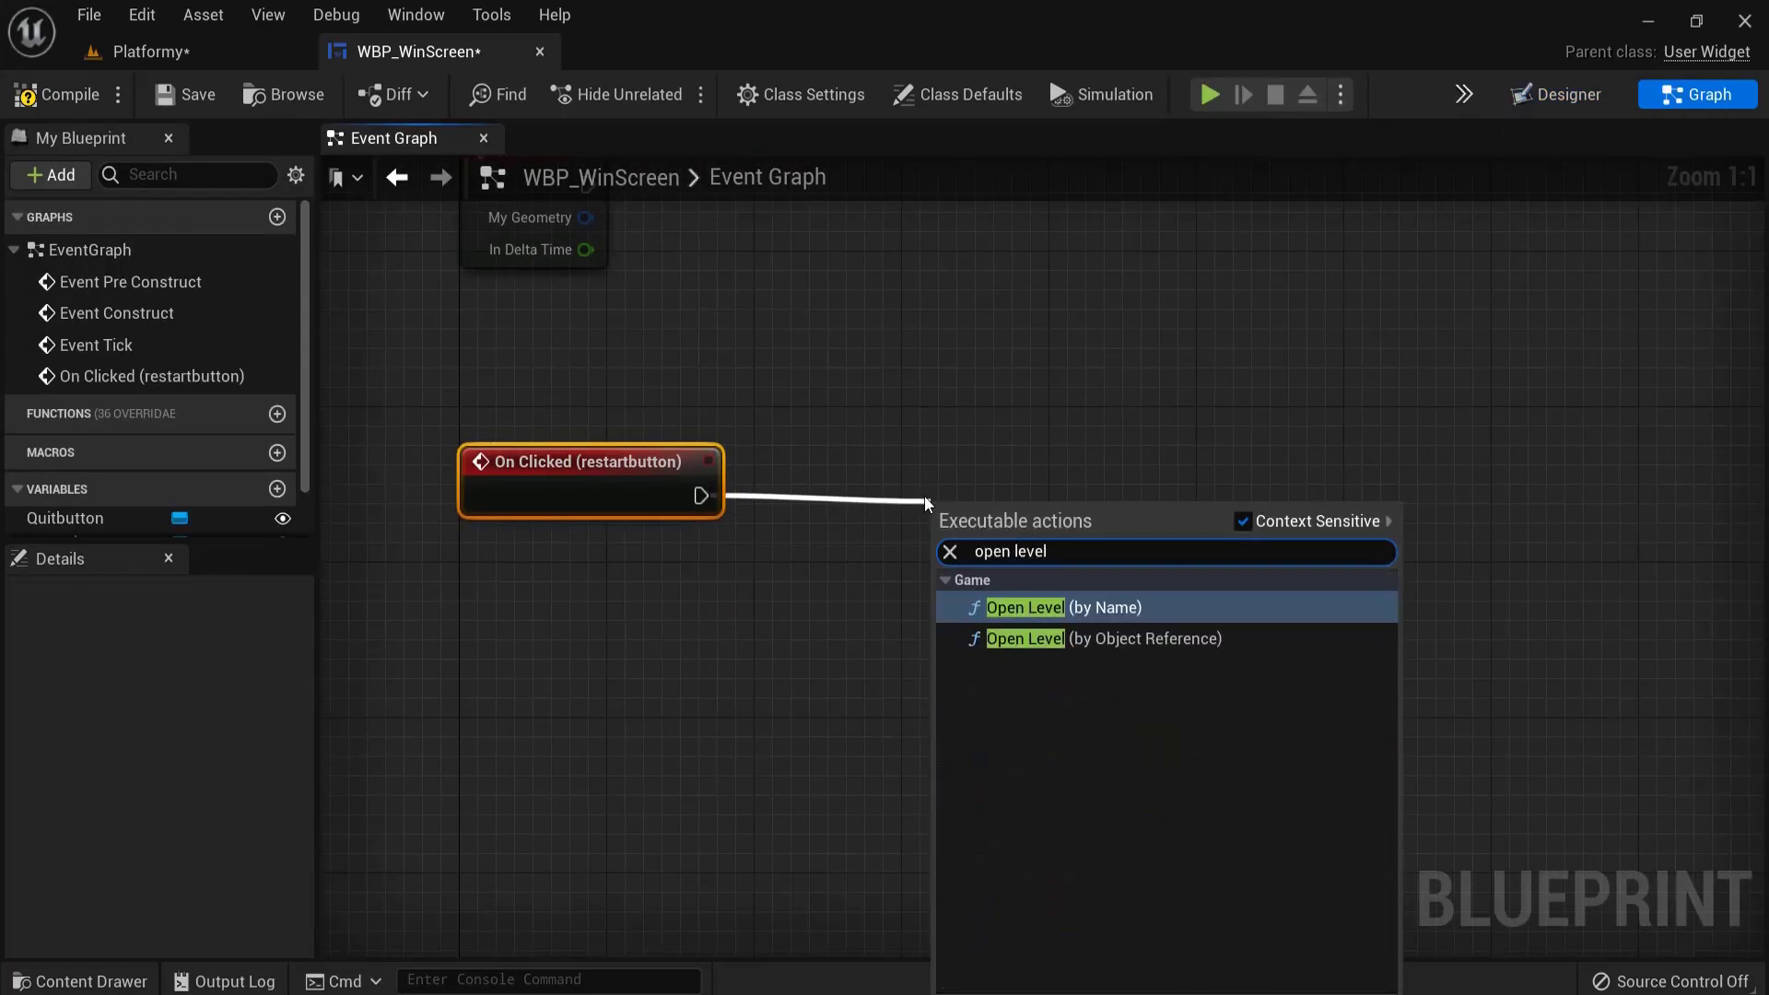
pyautogui.click(1072, 639)
pyautogui.moveTo(1027, 533); pyautogui.dragTo(973, 476)
pyautogui.click(976, 551)
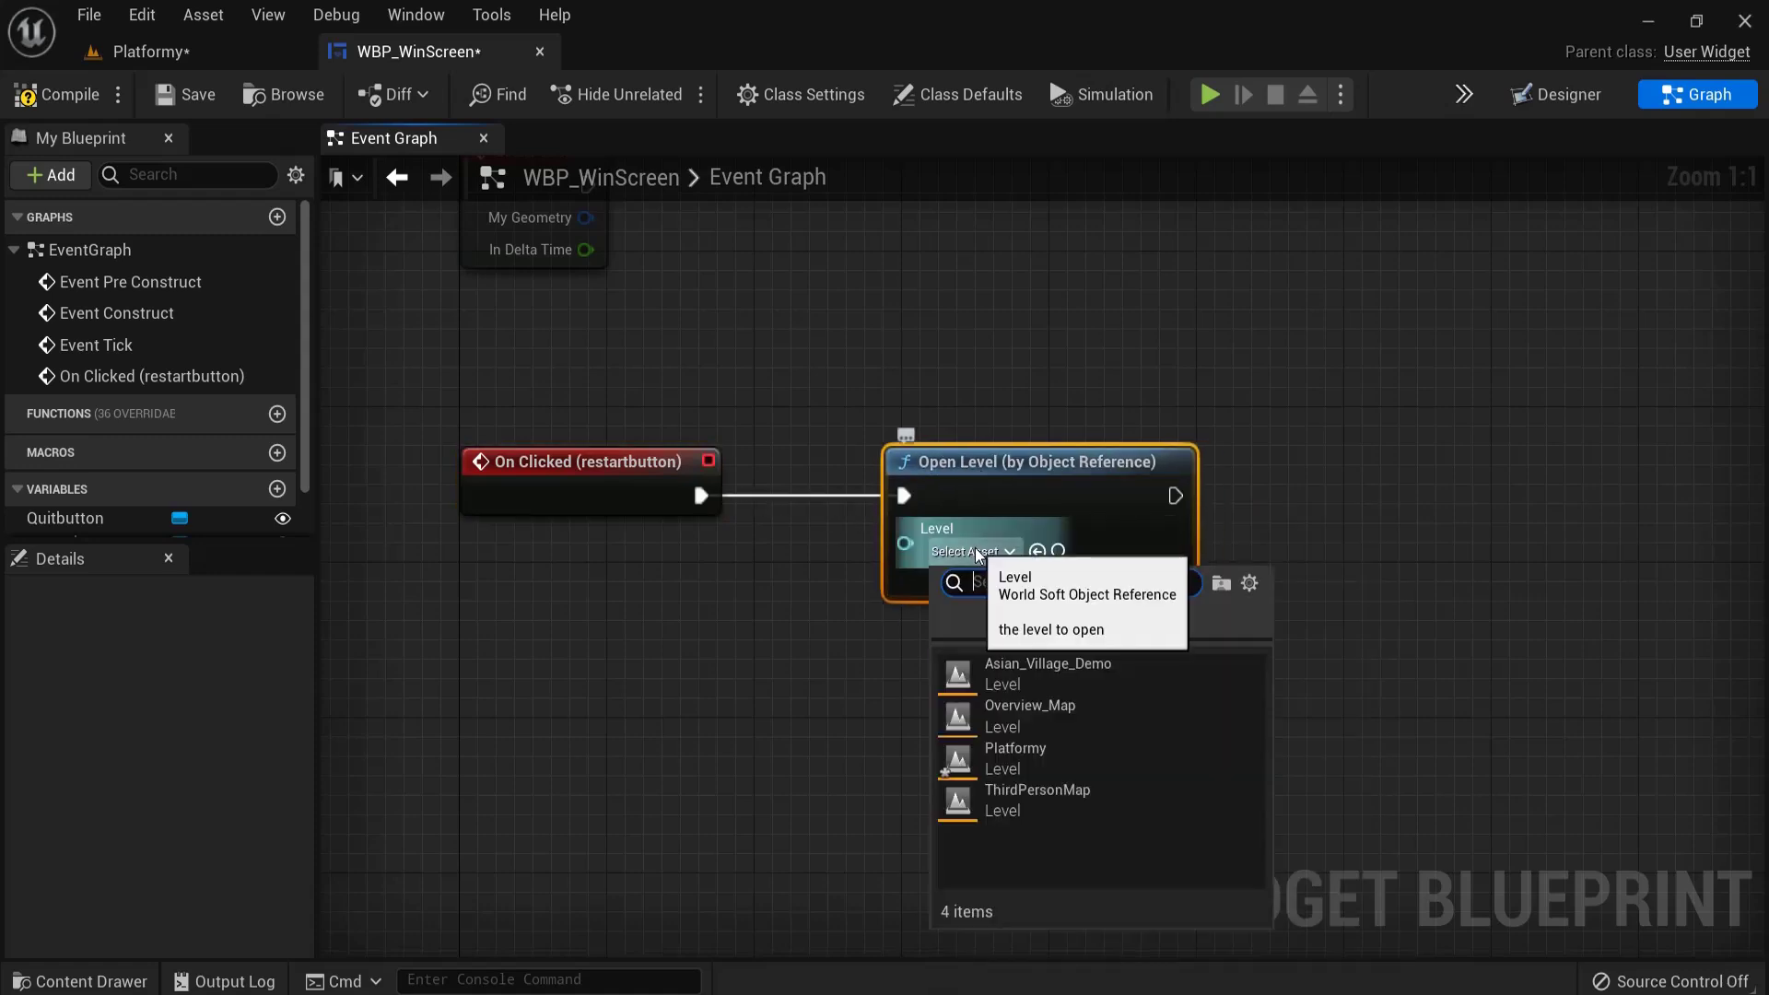
pyautogui.click(1029, 755)
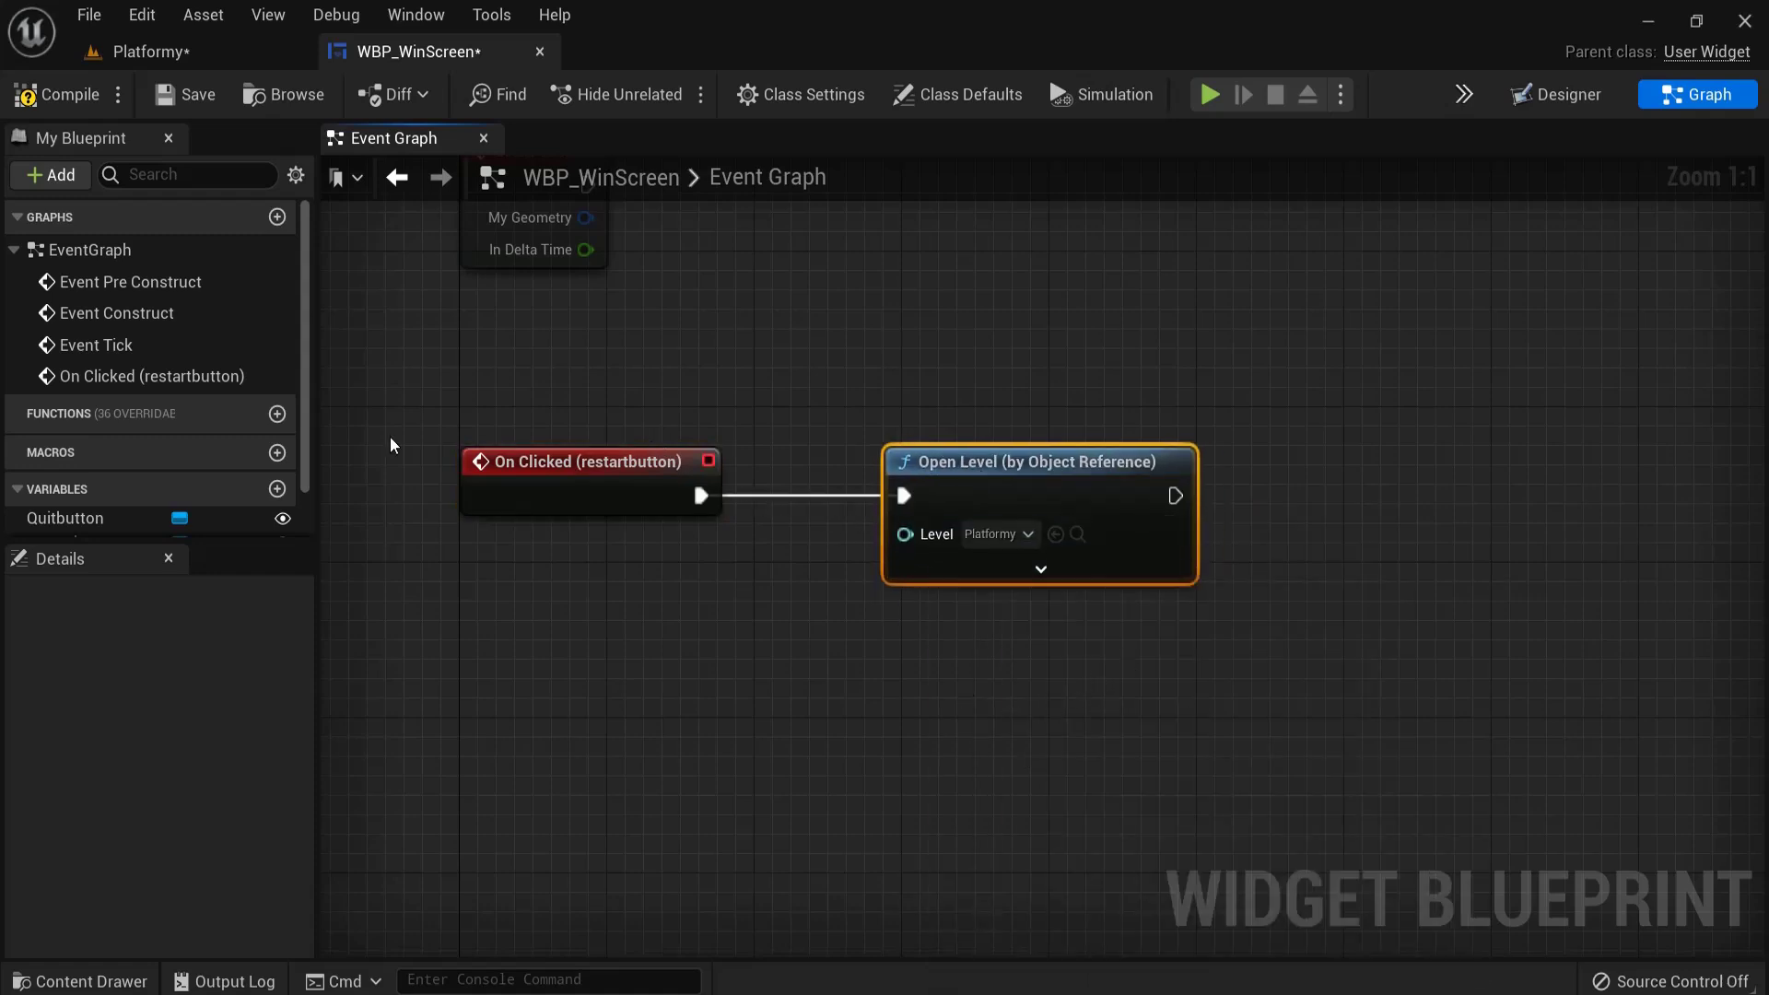
# - Add an On Clicked event for Quitbutton in the WBP_WinScreen widget
pyautogui.scroll(-2, 162, 532)
pyautogui.click(65, 466)
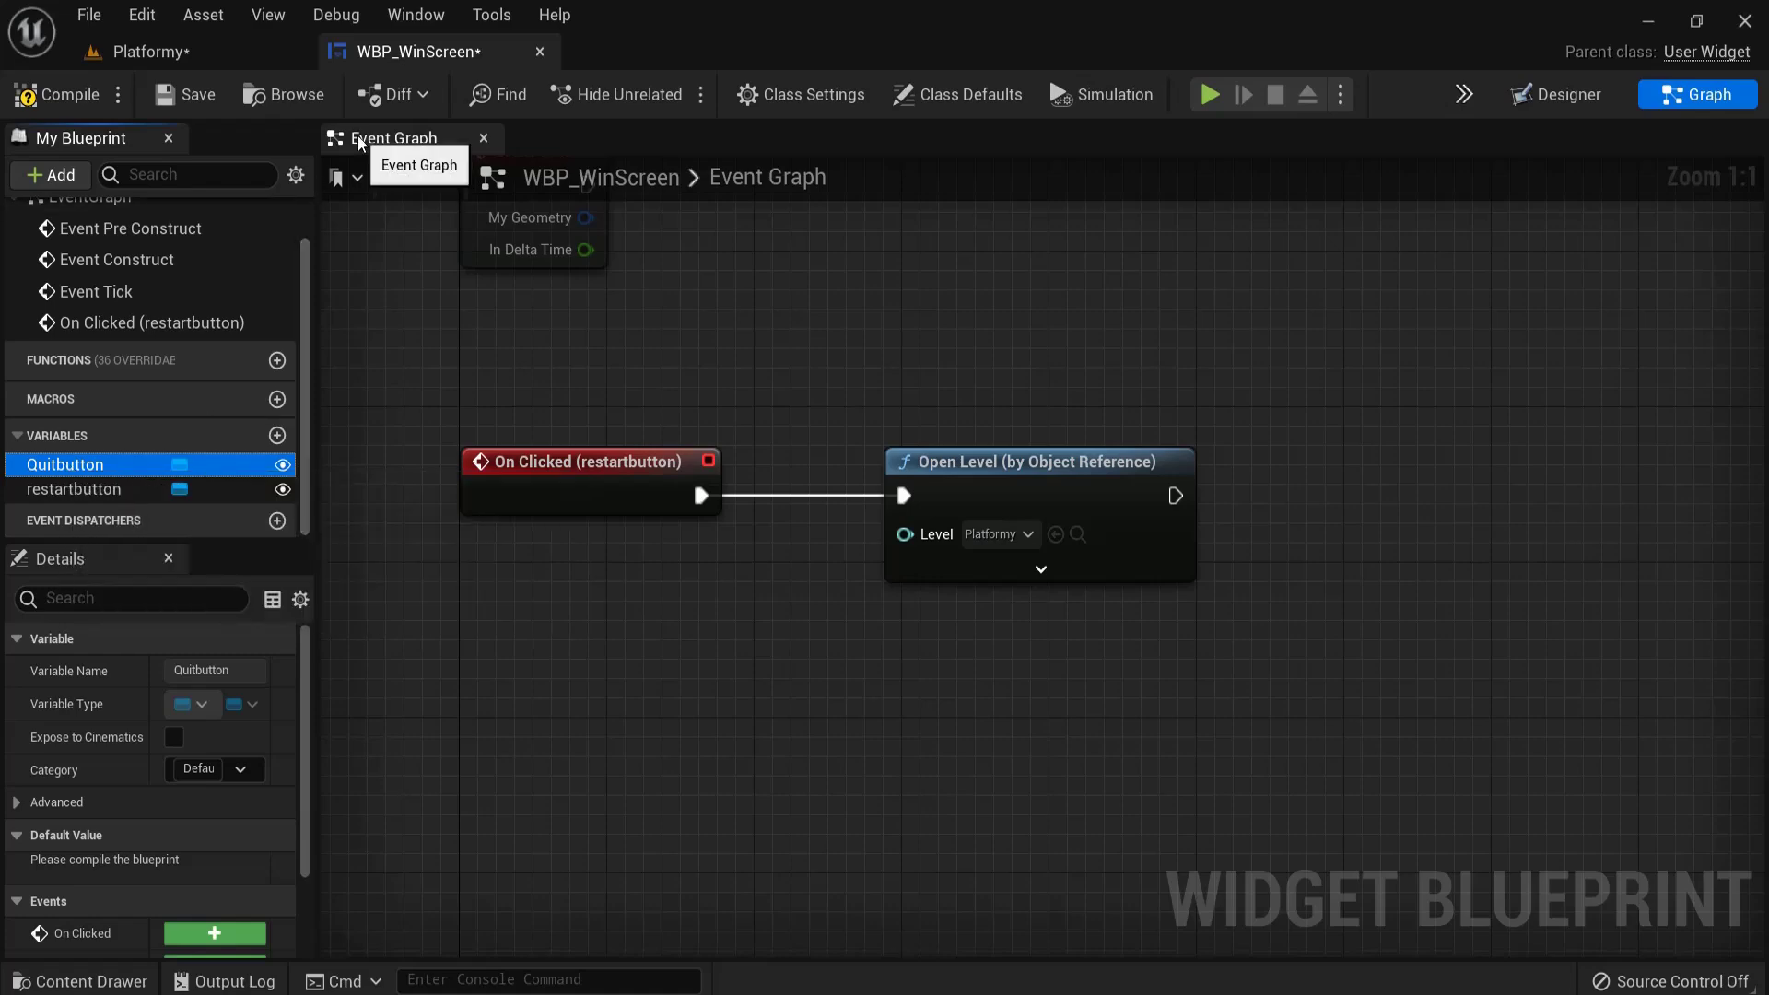
pyautogui.click(1553, 96)
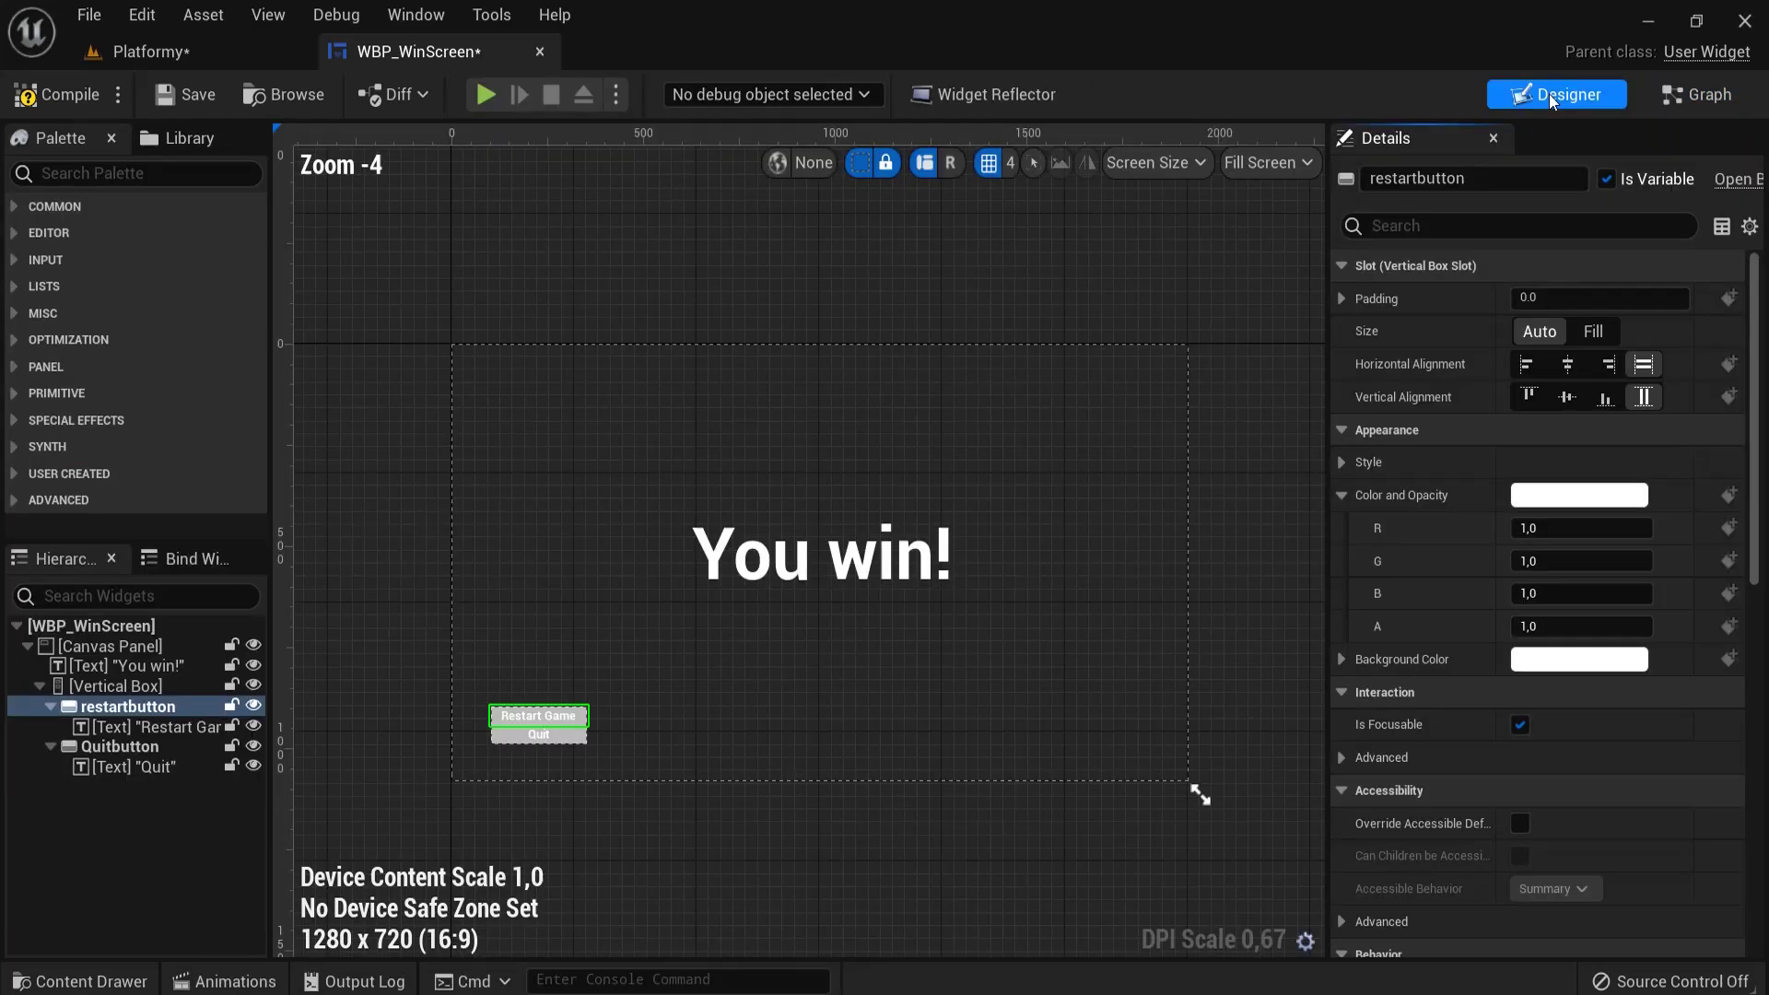
pyautogui.click(579, 743)
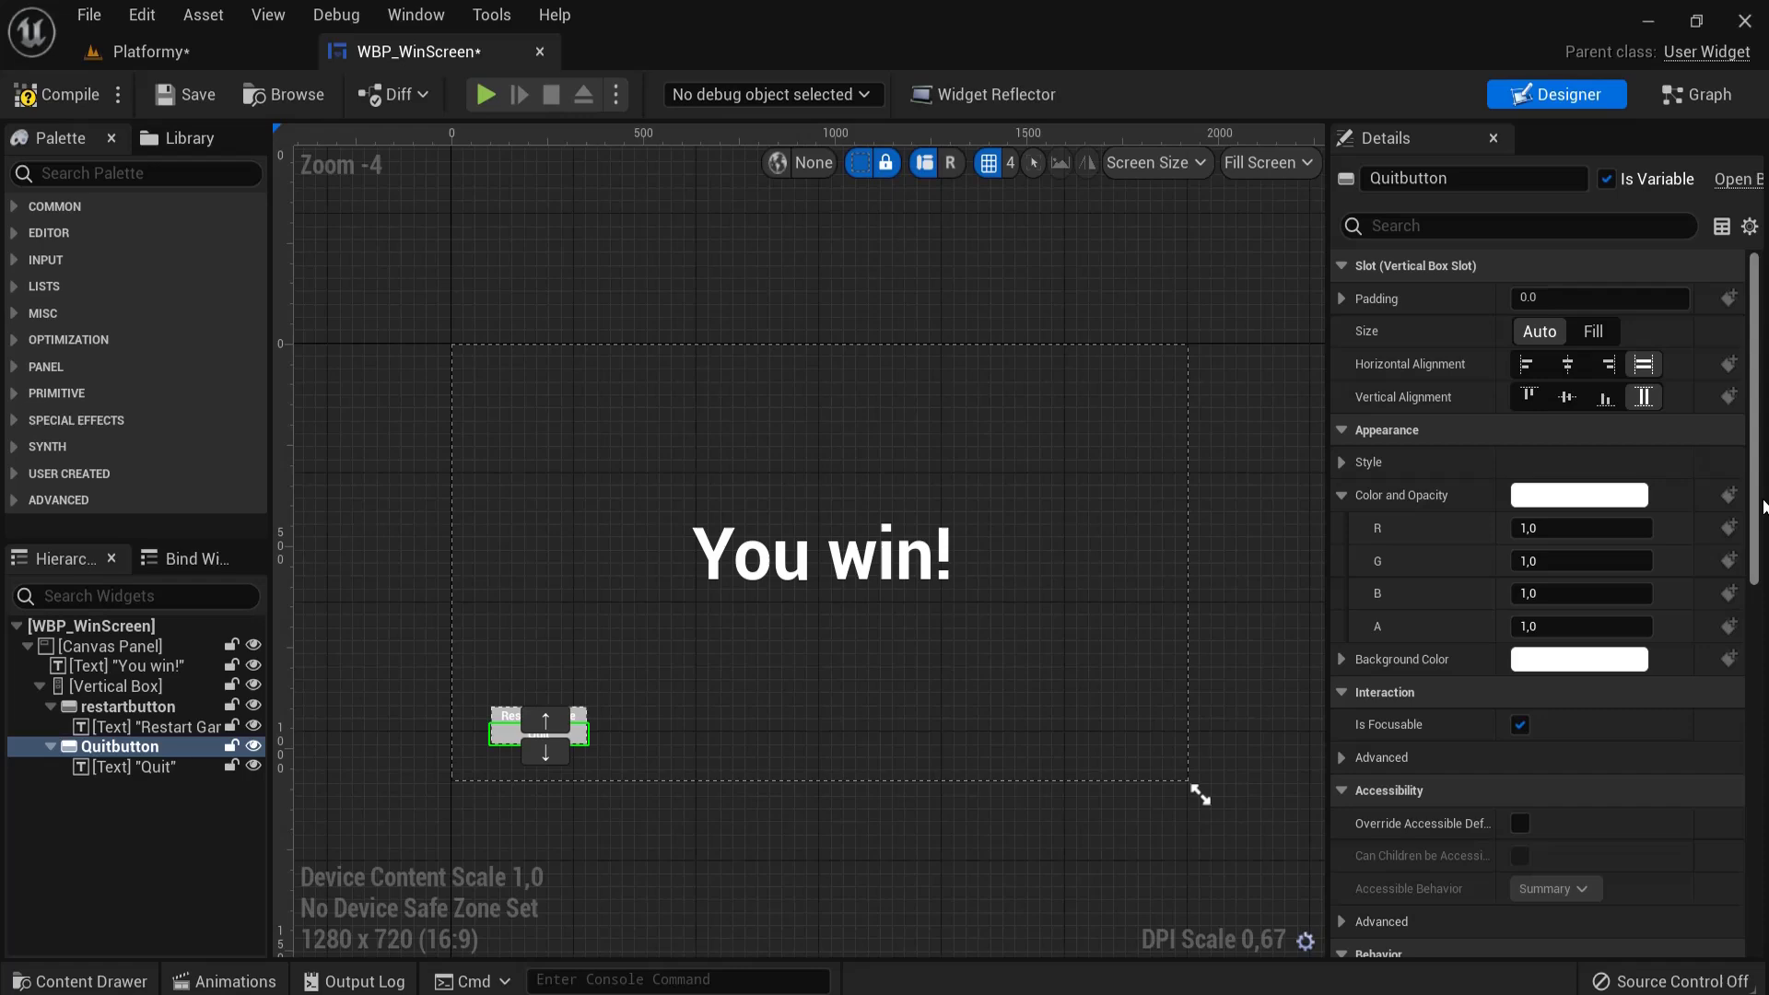
pyautogui.moveTo(1757, 505); pyautogui.dragTo(1758, 883)
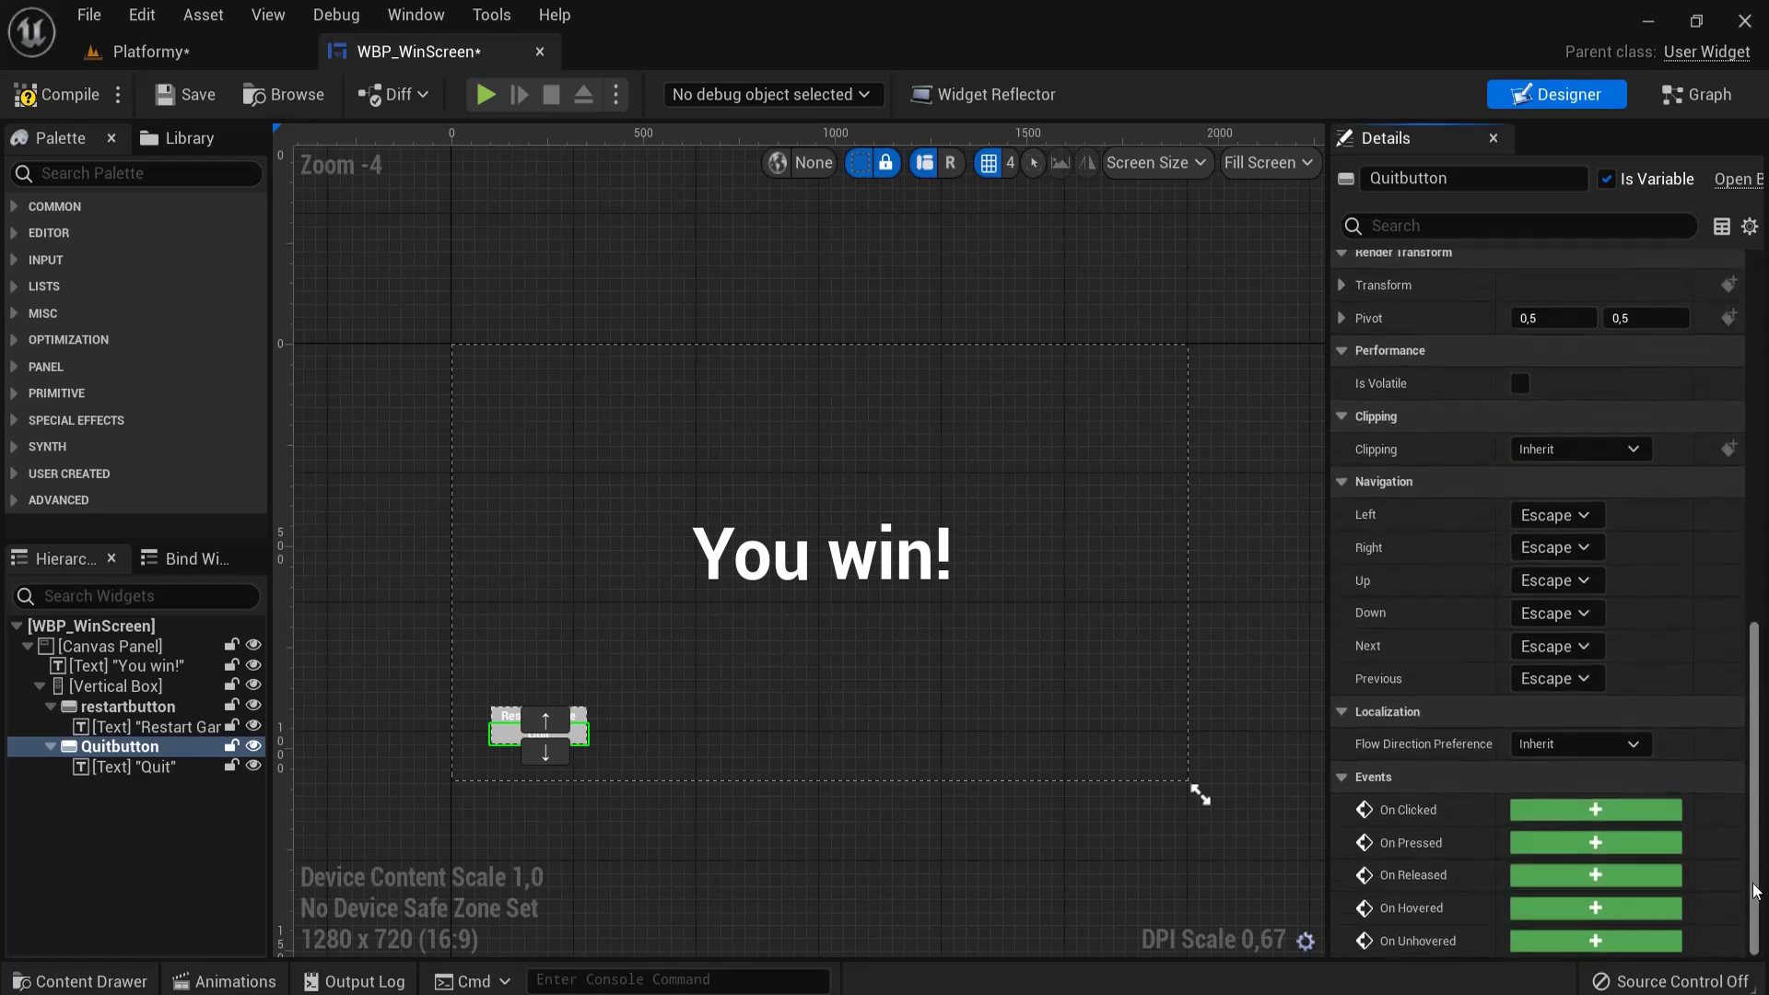
pyautogui.click(1621, 815)
# - Connect a Quit Game node to the Quitbutton On Clicked event
pyautogui.moveTo(1025, 577); pyautogui.dragTo(1130, 568)
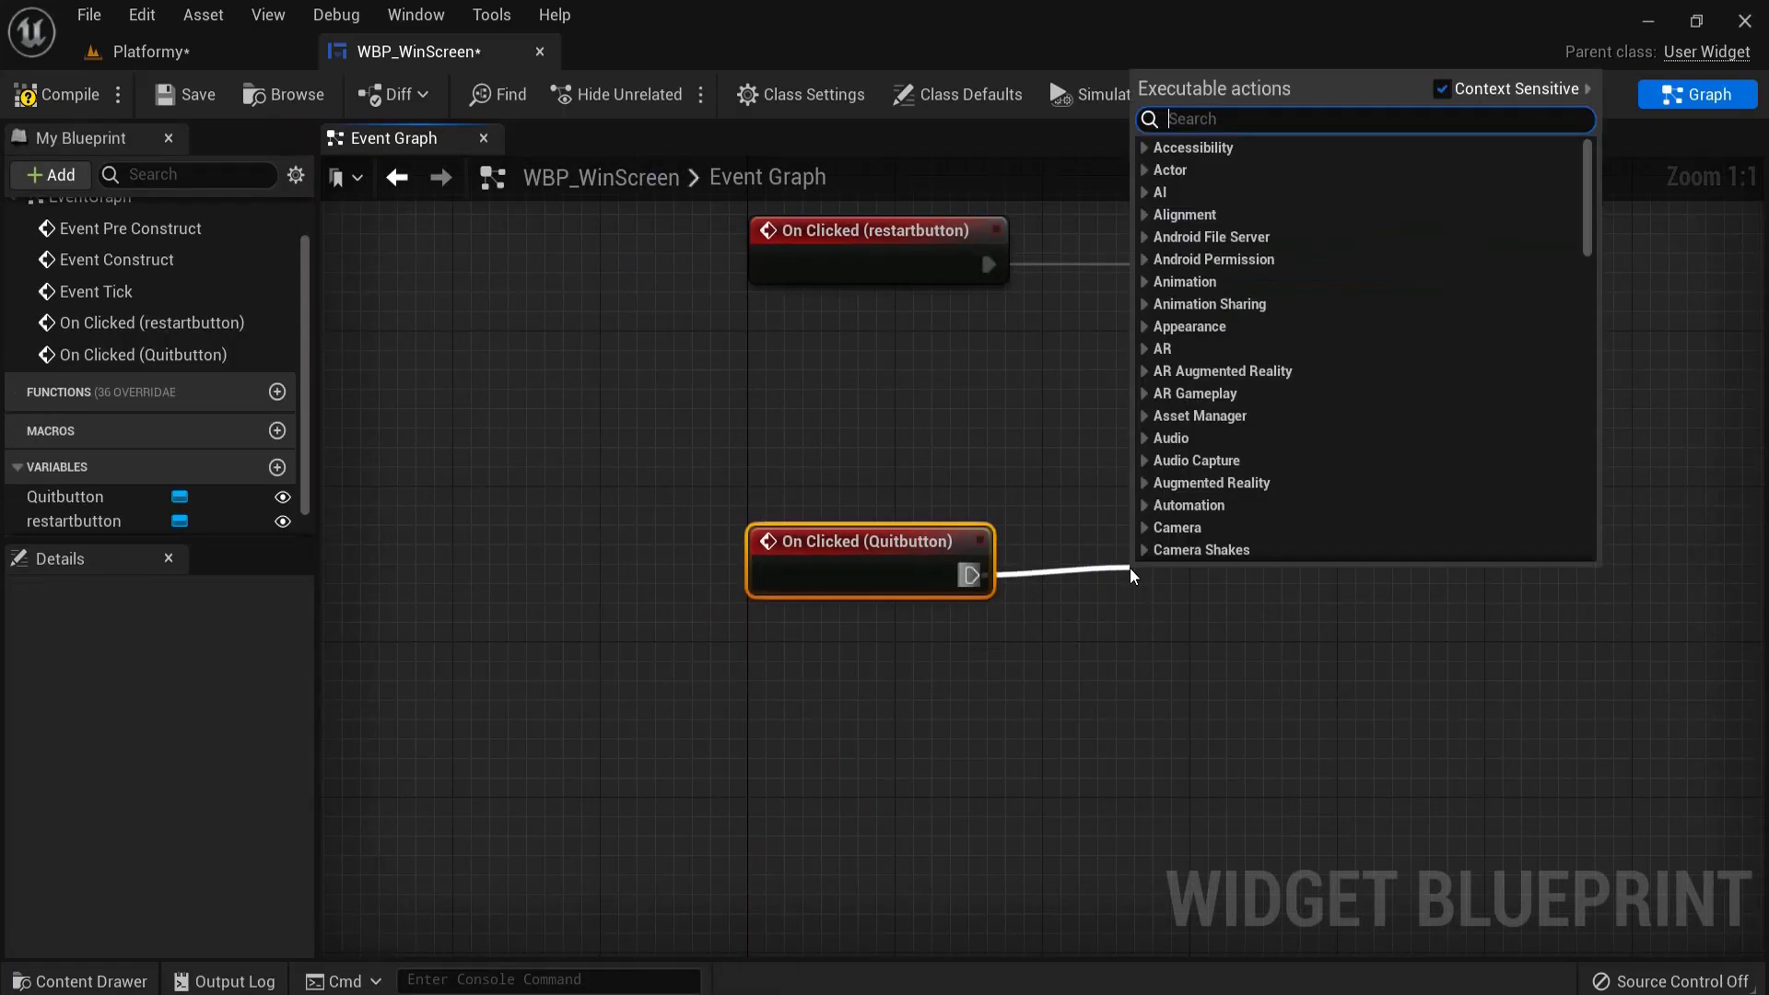
pyautogui.write('quit')
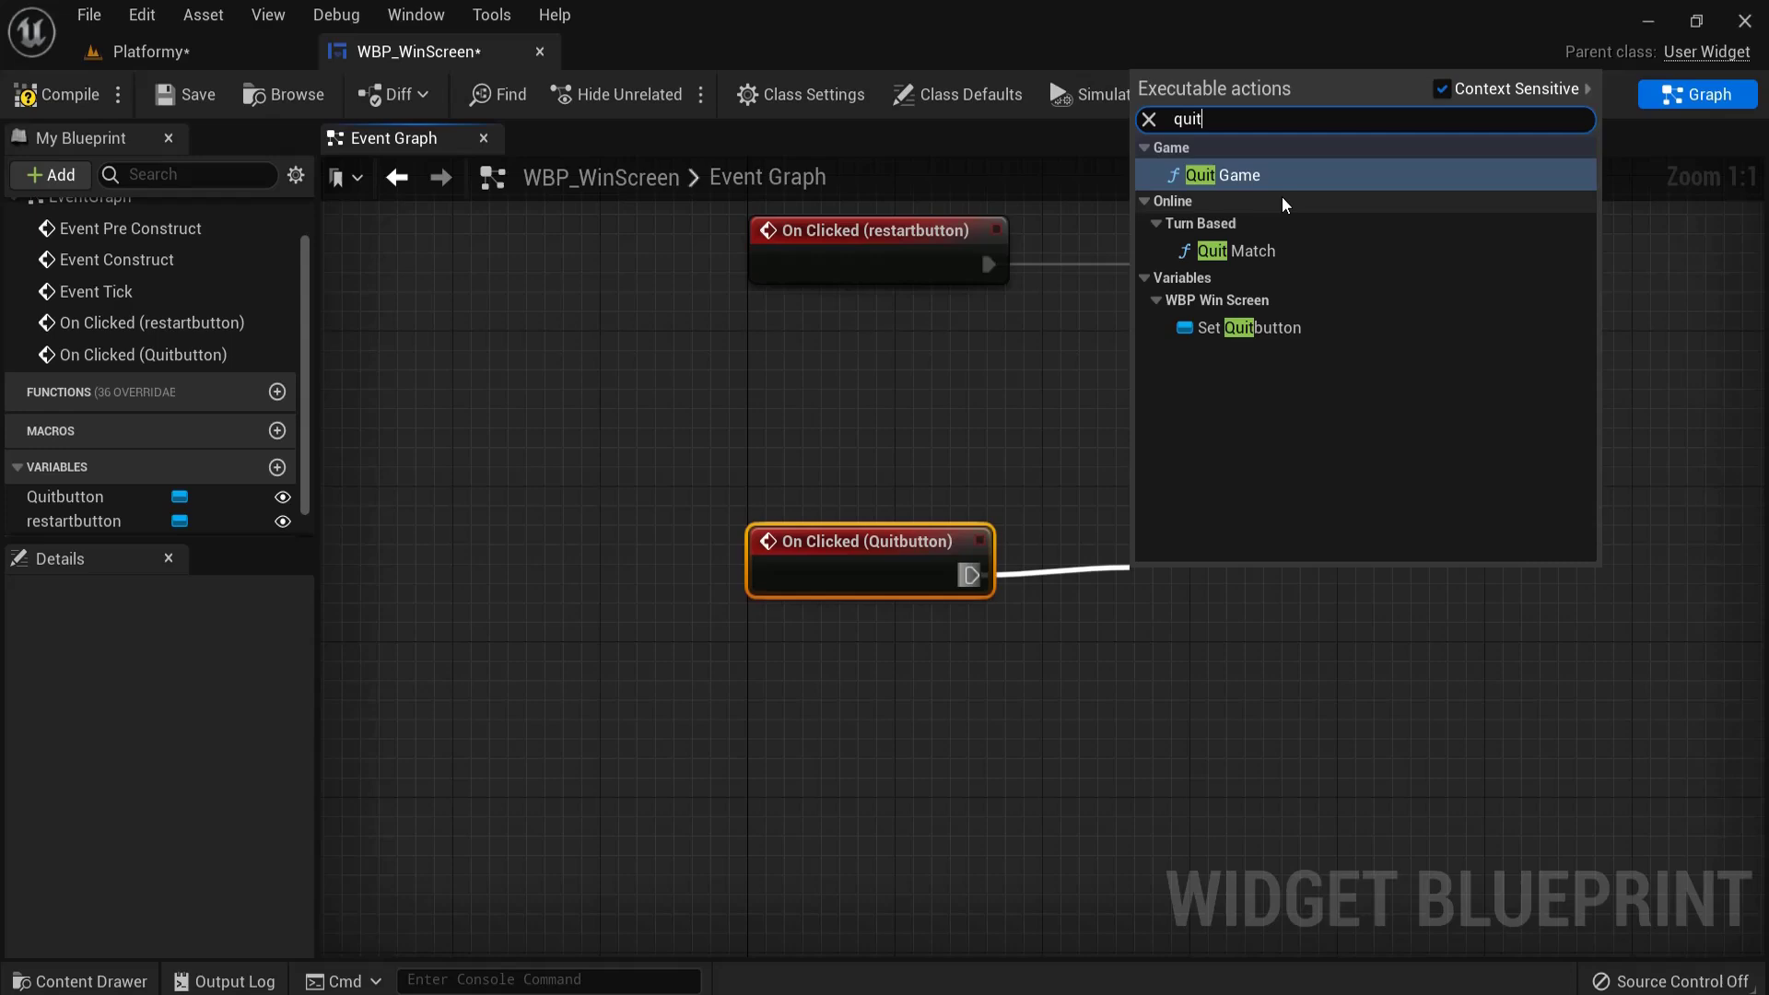
pyautogui.click(1208, 175)
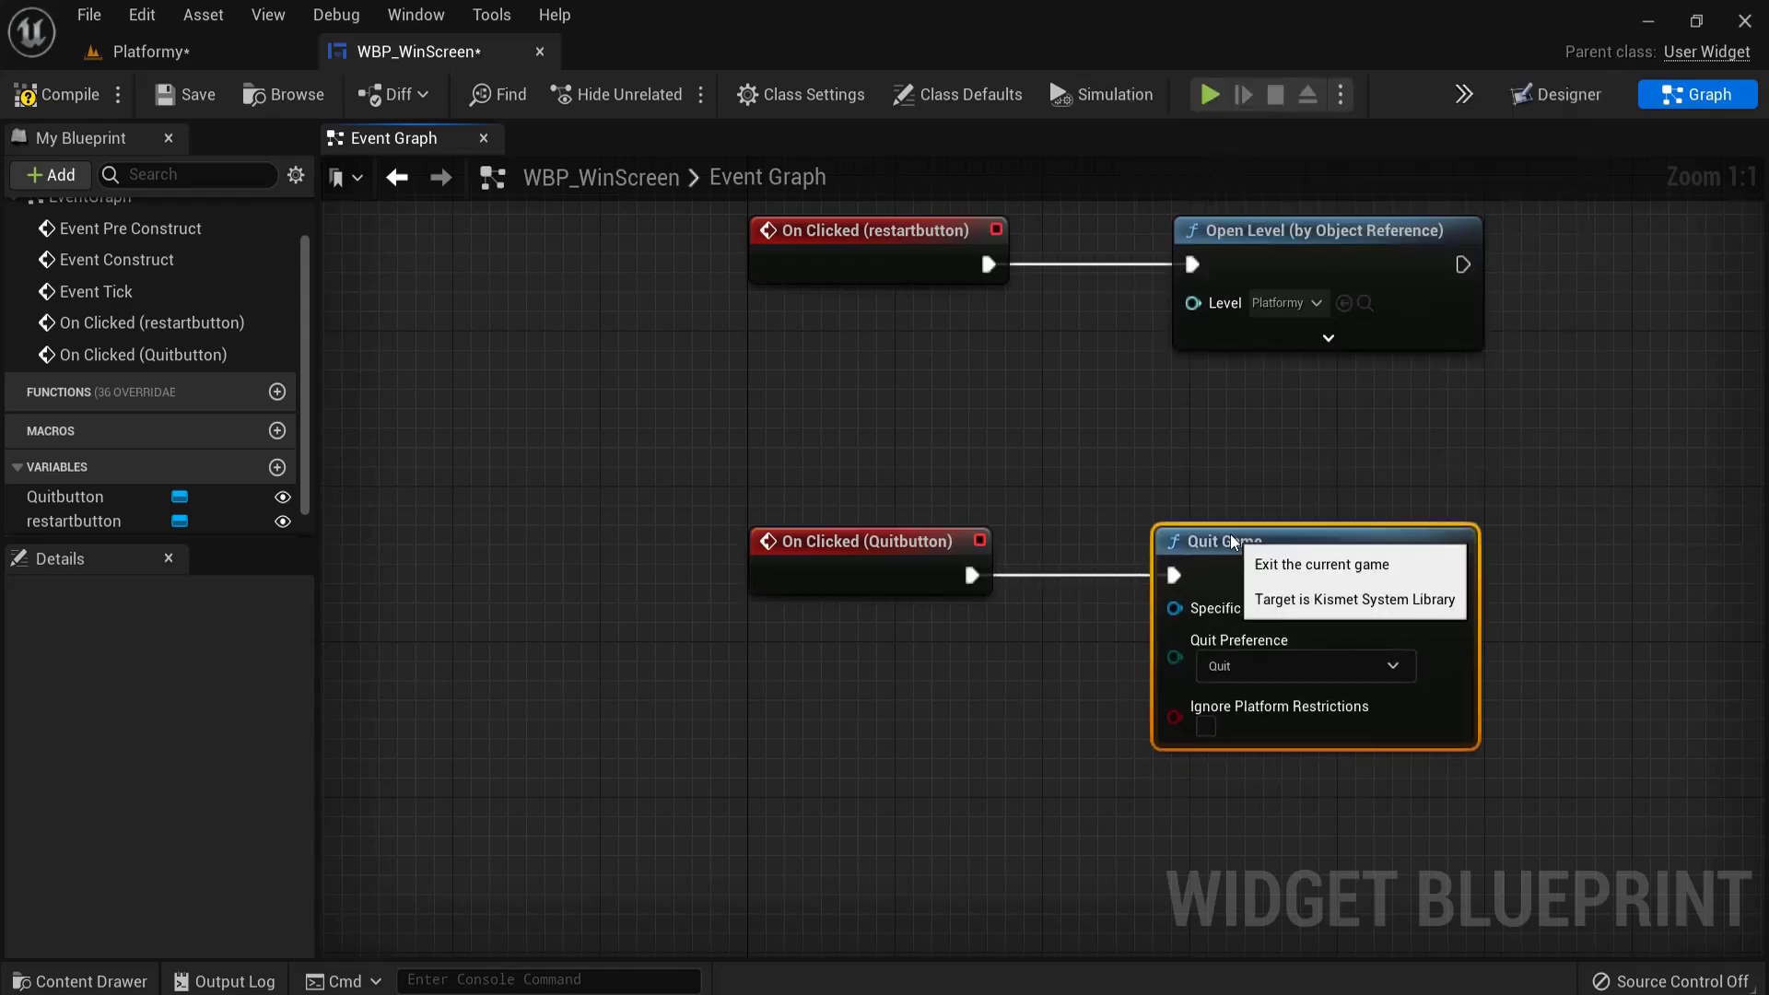
pyautogui.moveTo(1297, 478); pyautogui.dragTo(1027, 374, button='right')
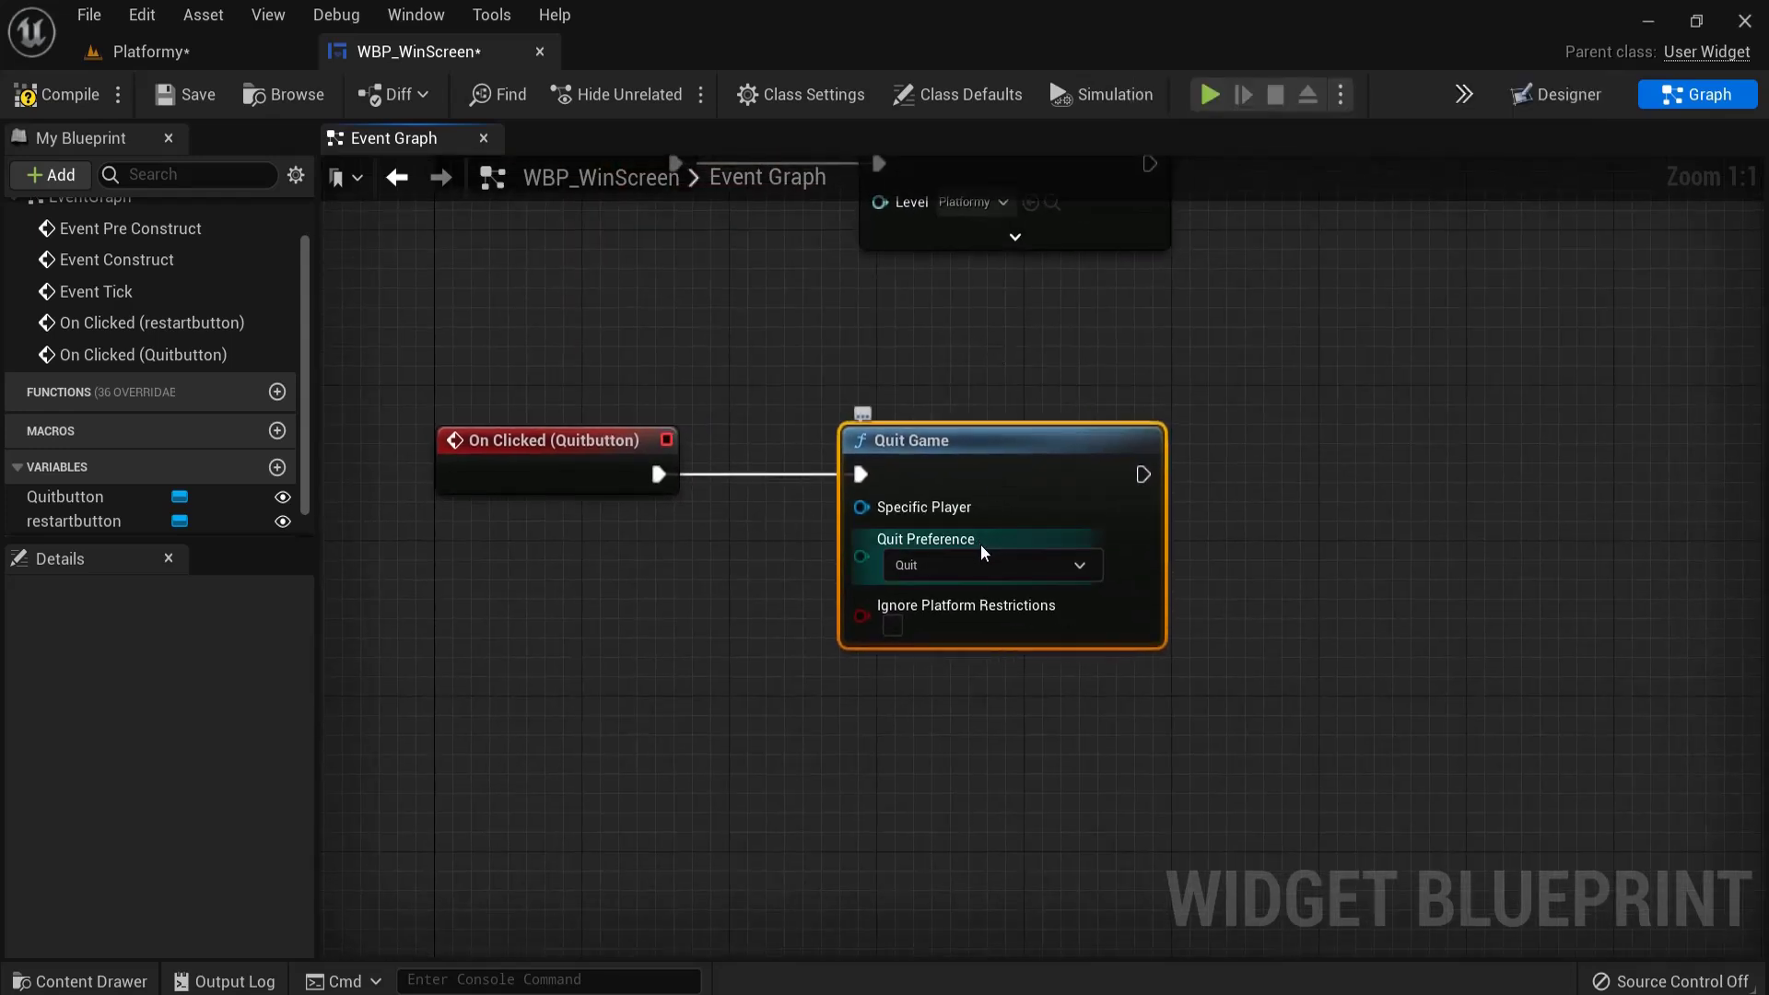
pyautogui.moveTo(894, 438); pyautogui.dragTo(821, 656, button='right')
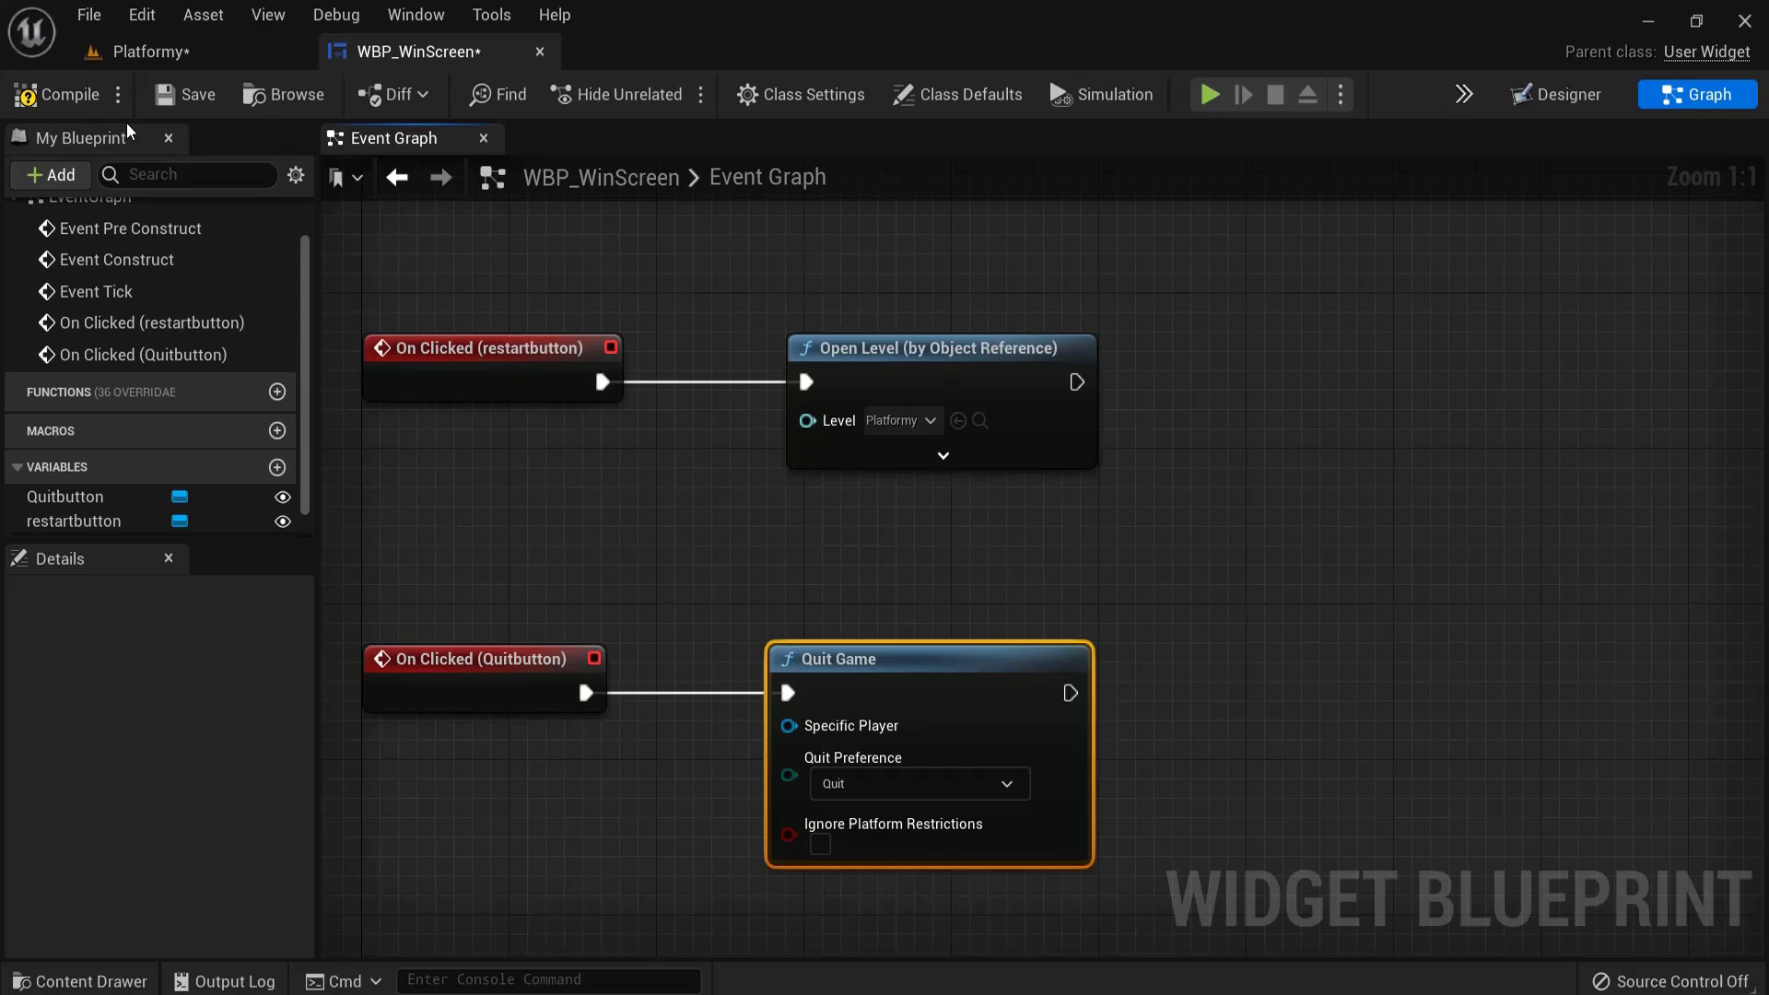
# - Compile and save WBP_WinScreen, go back to its designer layout and close the widget editor
pyautogui.click(70, 95)
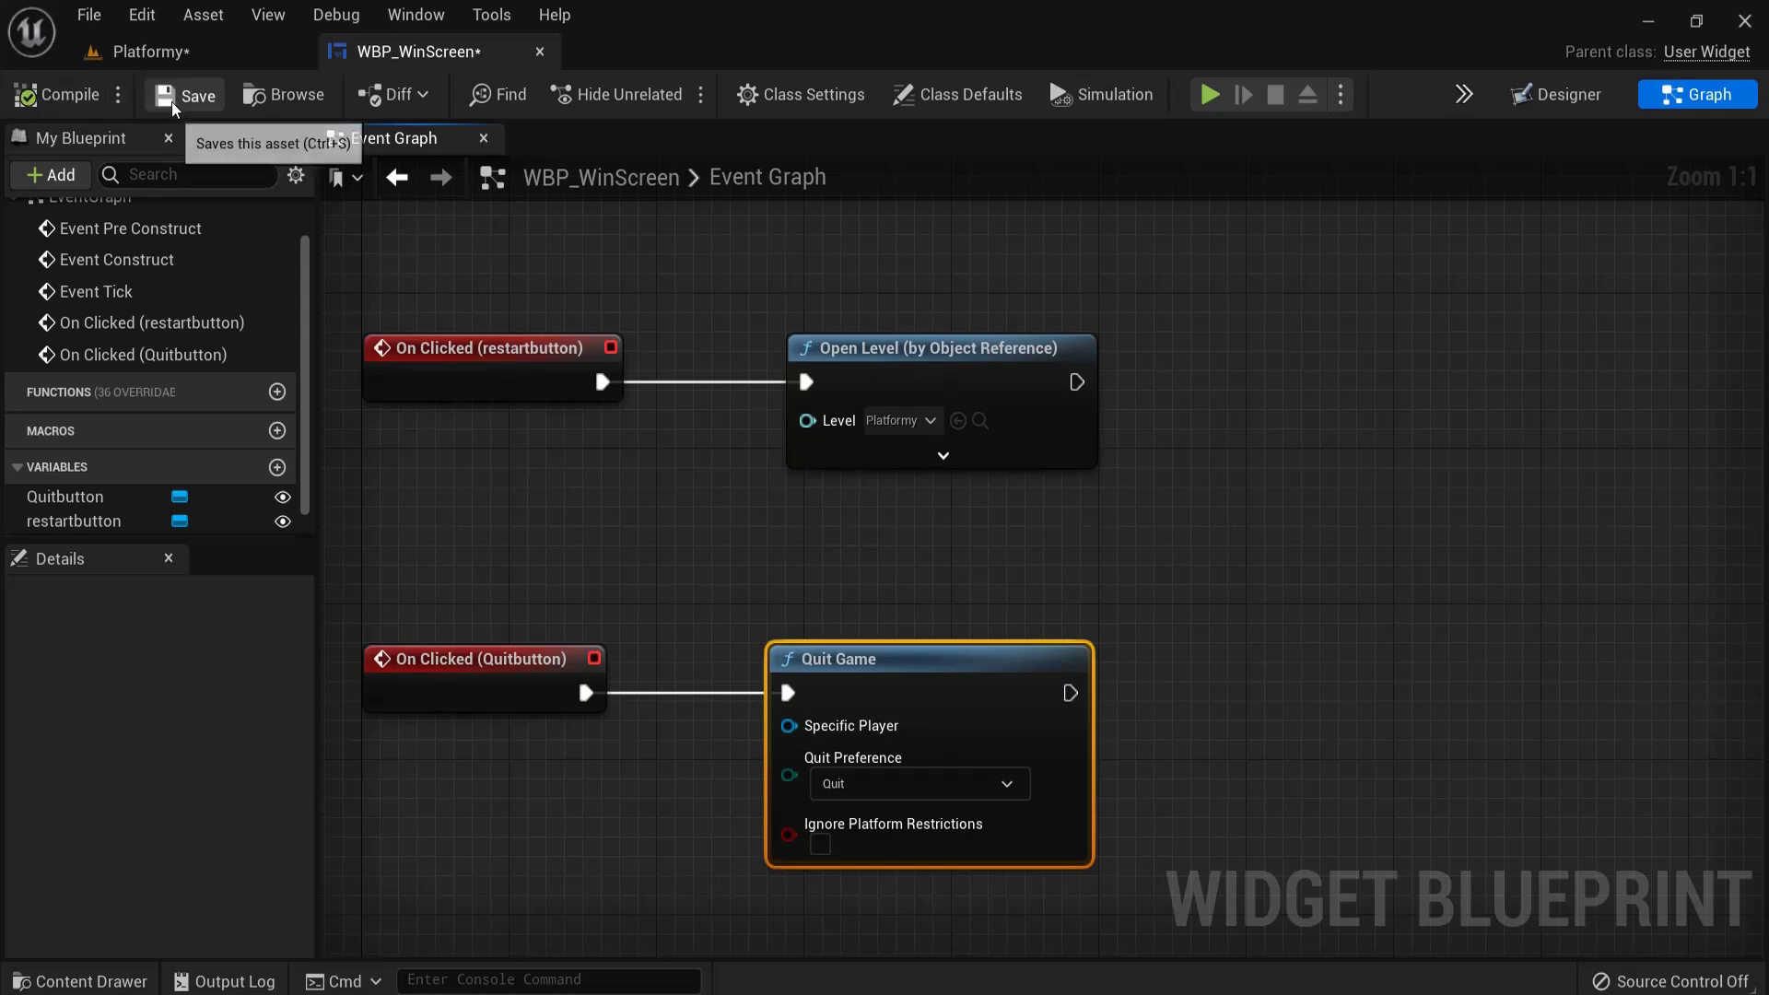
pyautogui.click(1580, 99)
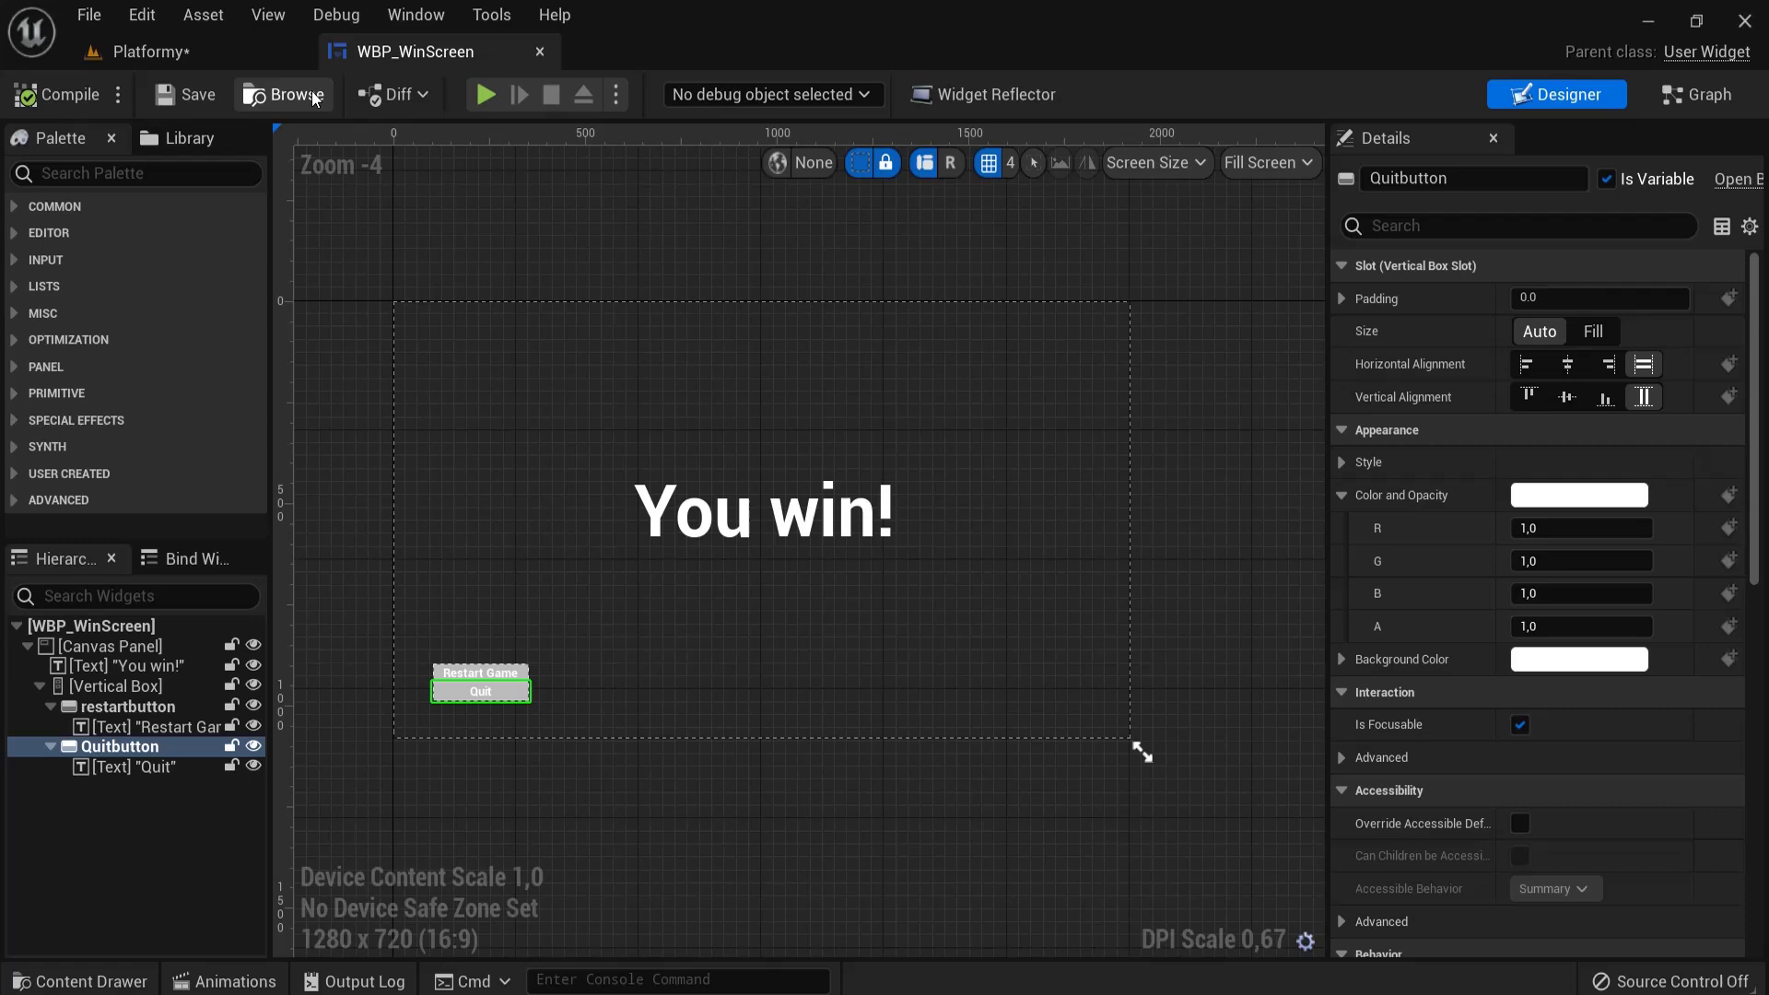
pyautogui.click(540, 52)
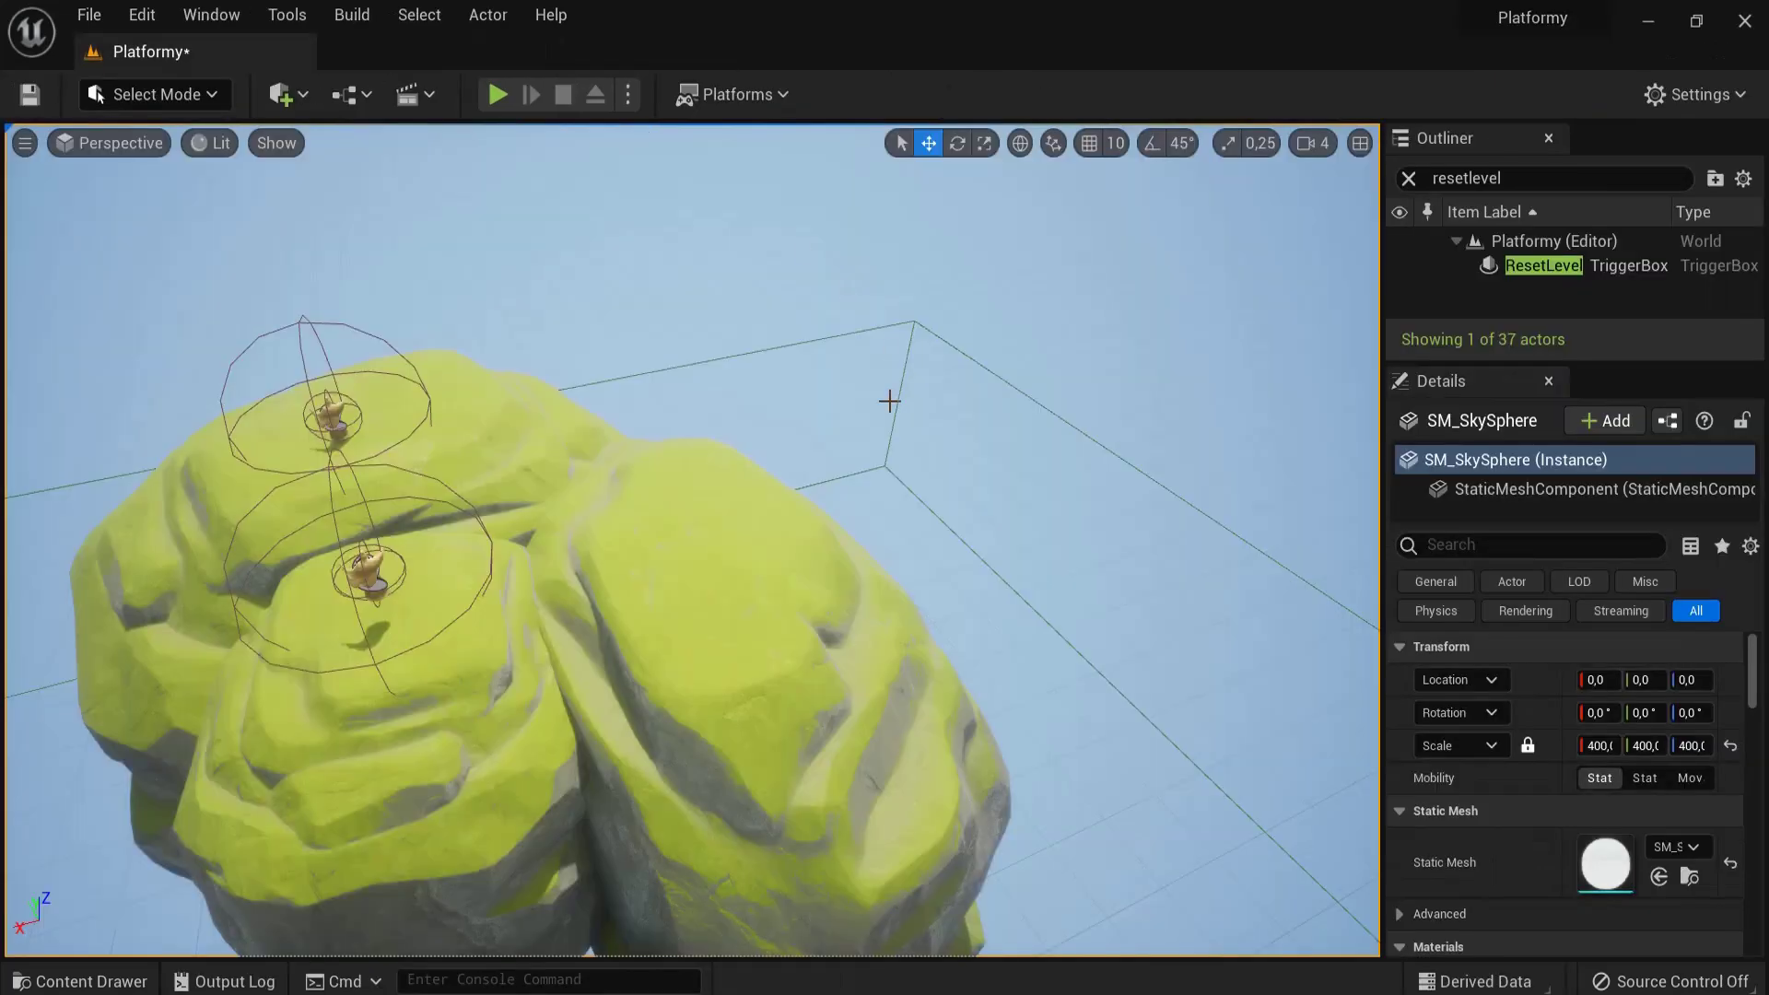
# - Place a TriggerVolume on top of the tall rock at the end of the platformer level
pyautogui.moveTo(818, 454)
pyautogui.mouseDown(button='right')
pyautogui.moveTo(679, 470)
pyautogui.moveTo(817, 459)
pyautogui.mouseUp(button='right')
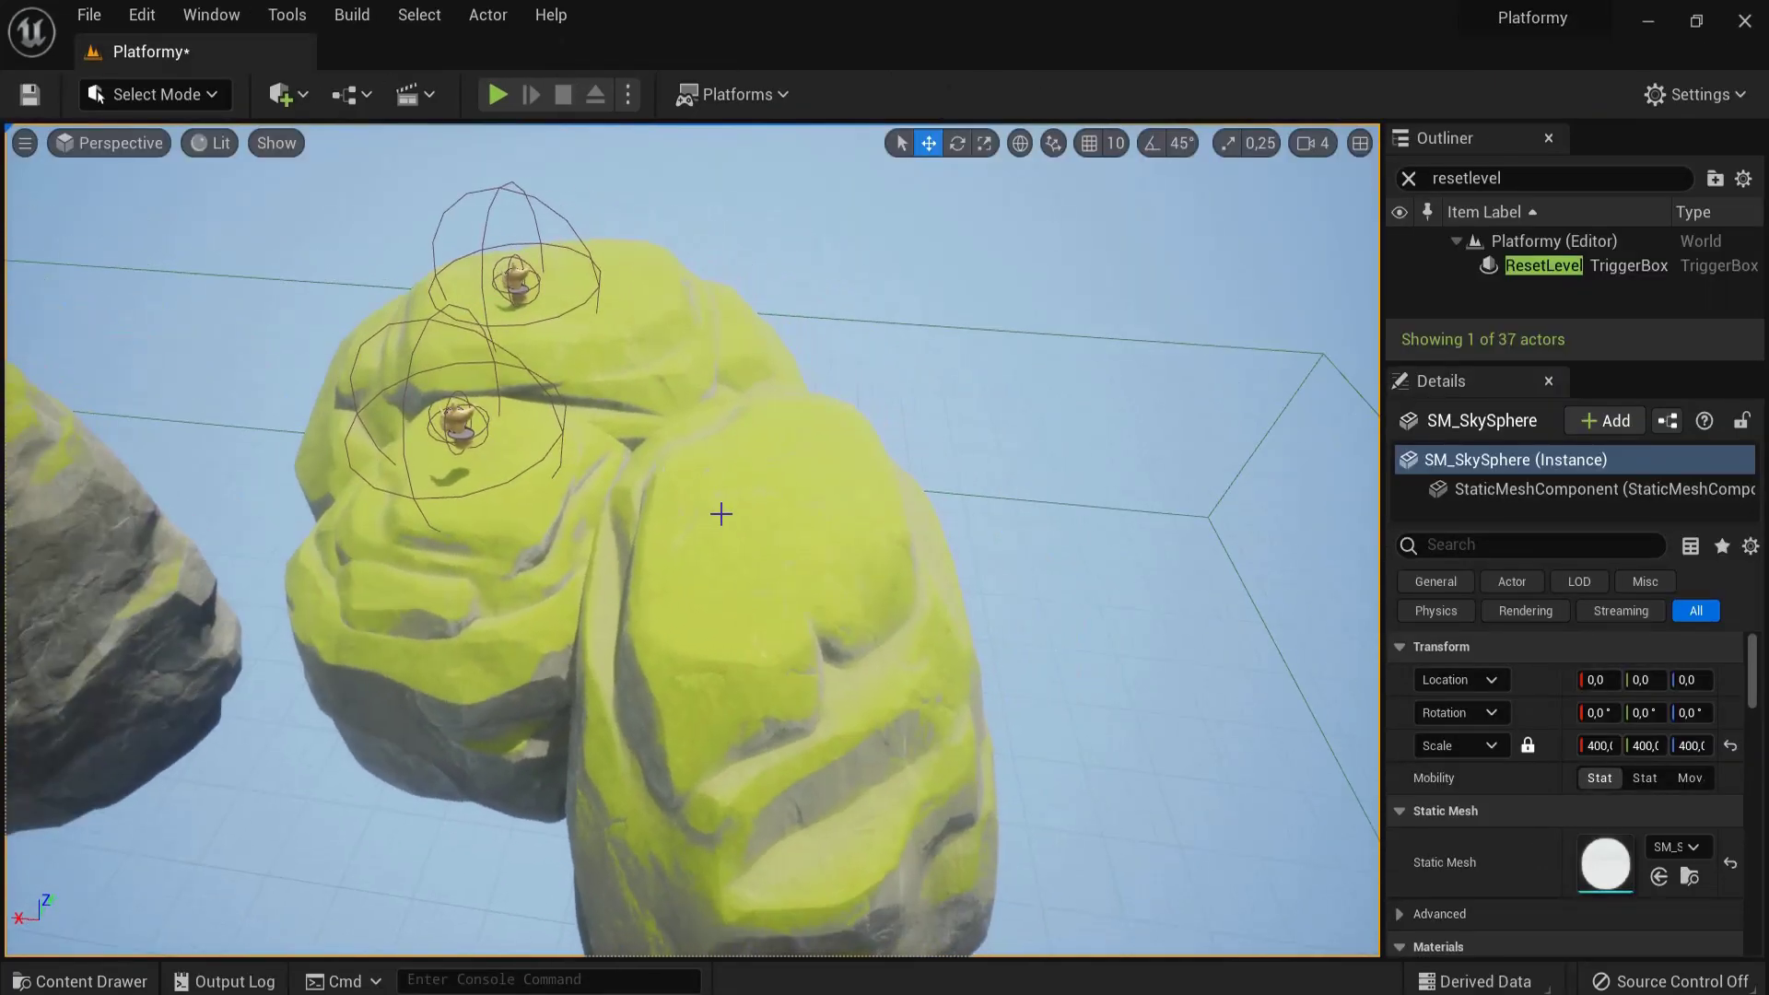
pyautogui.click(288, 95)
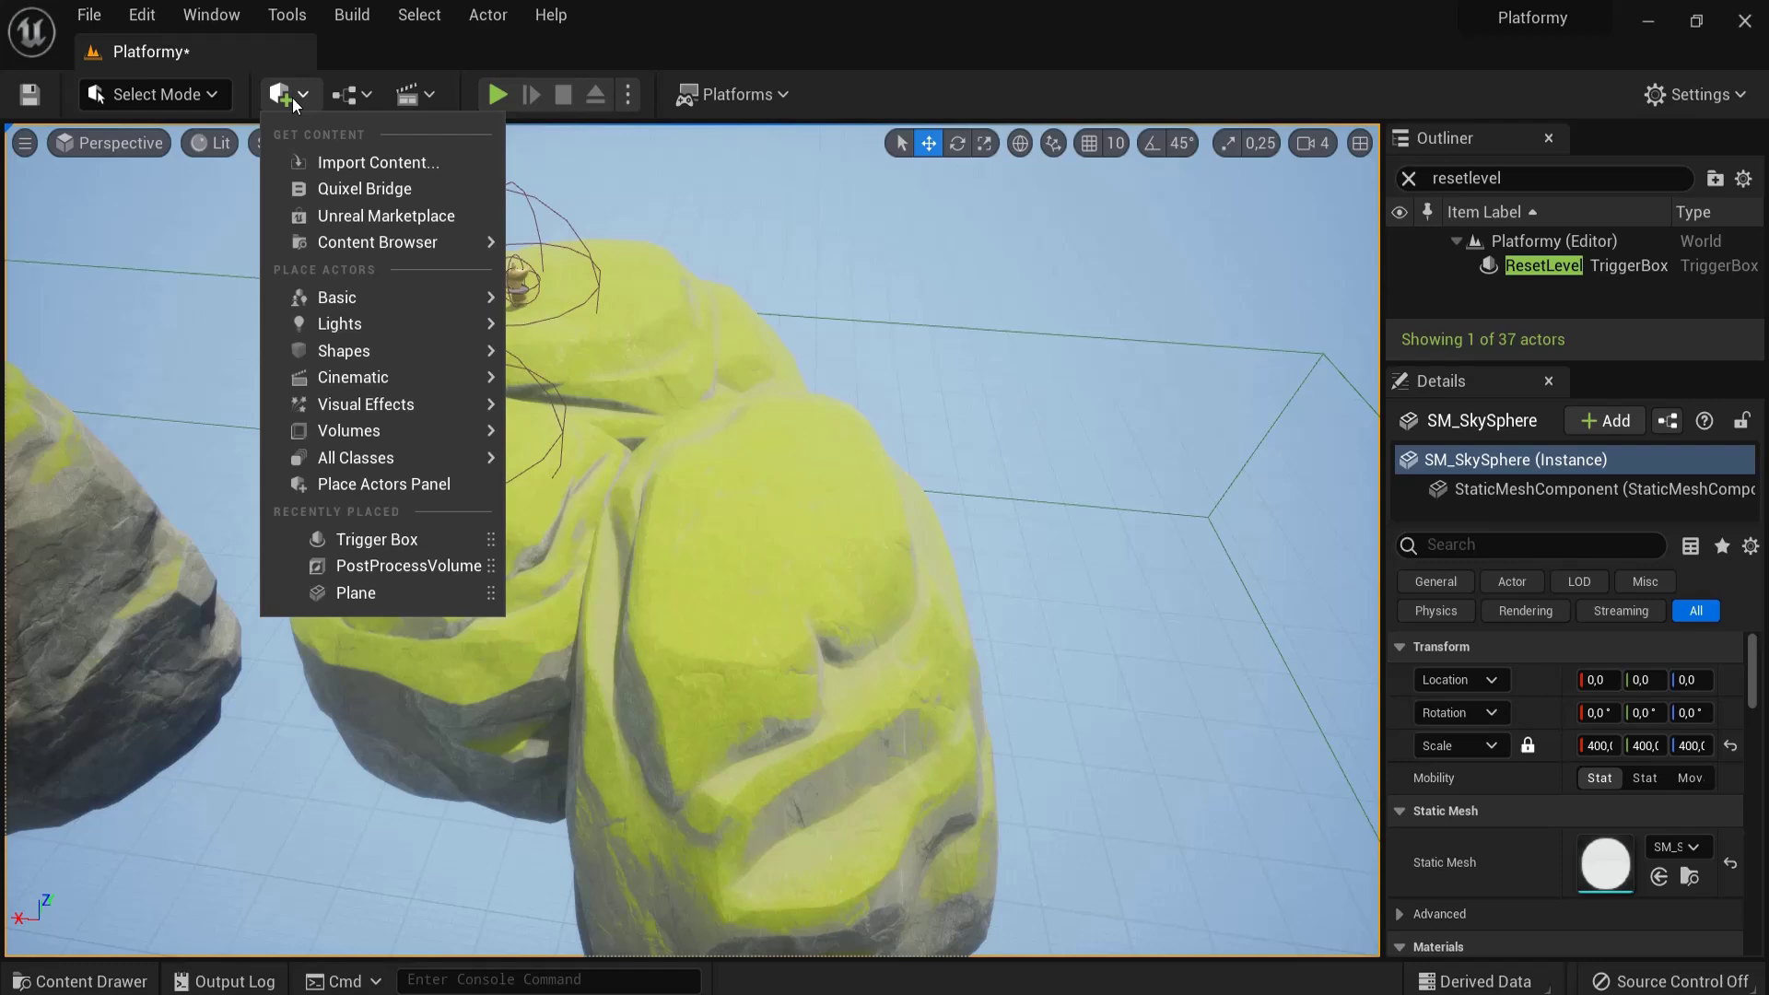
pyautogui.moveTo(390, 434)
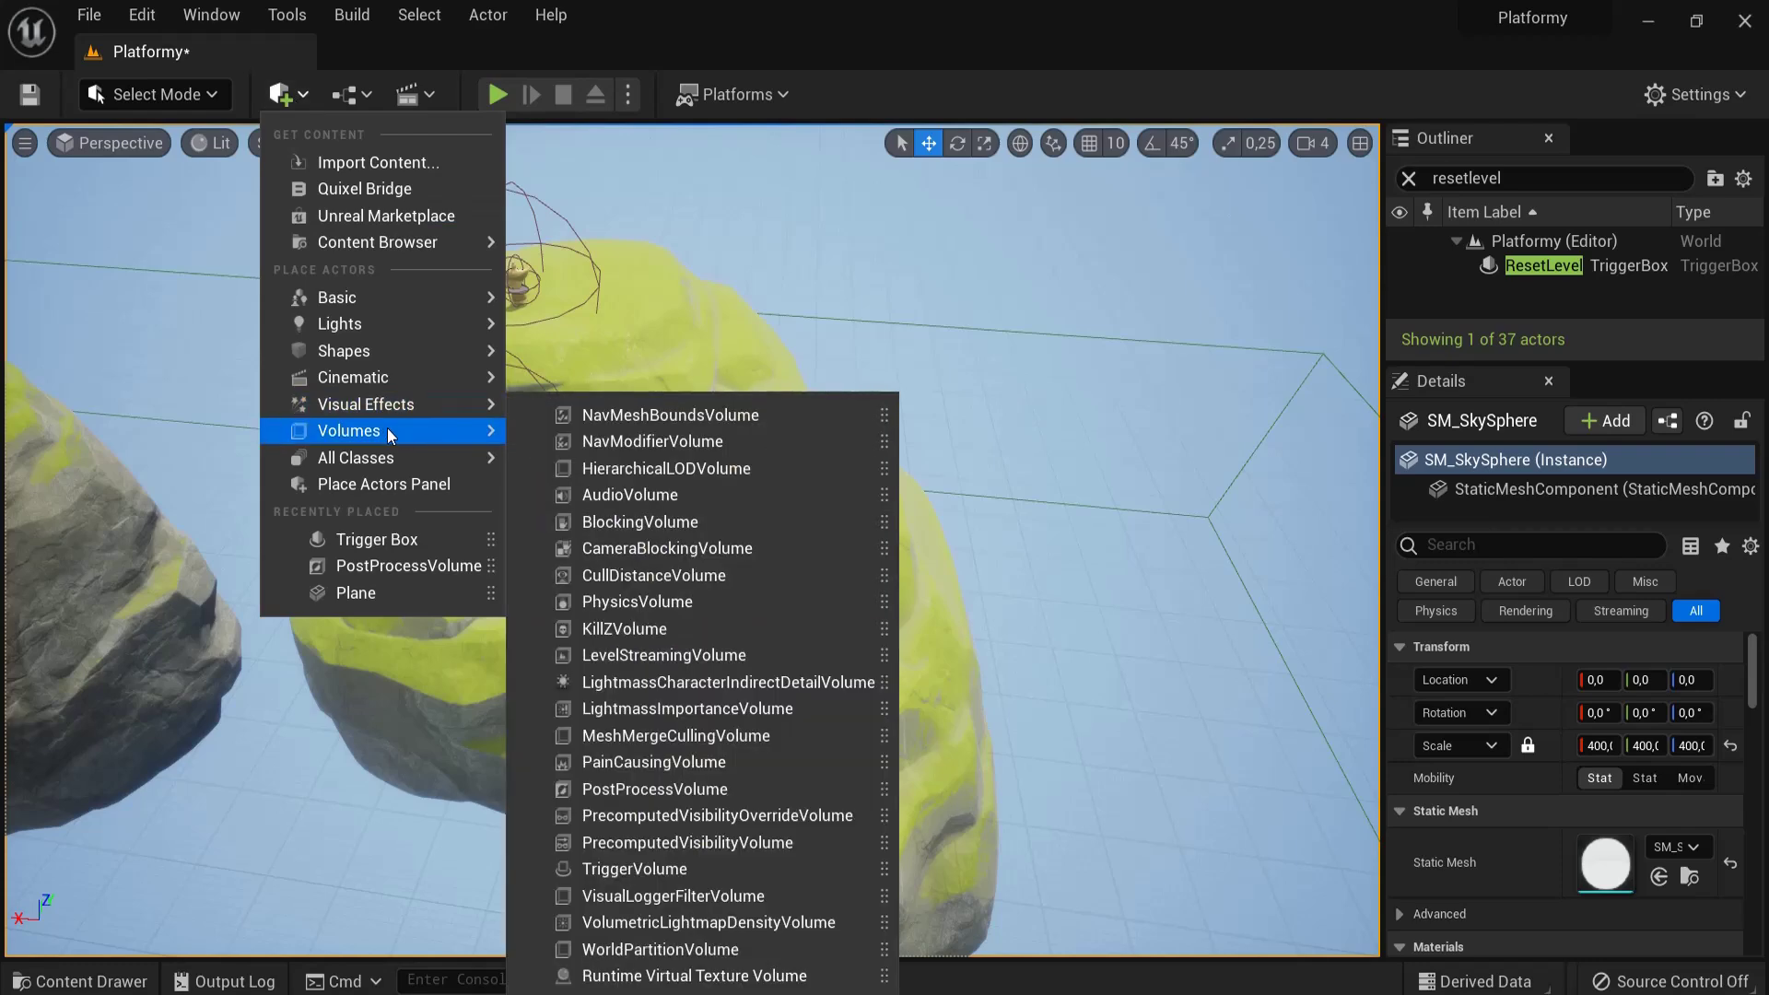
pyautogui.write('trigger')
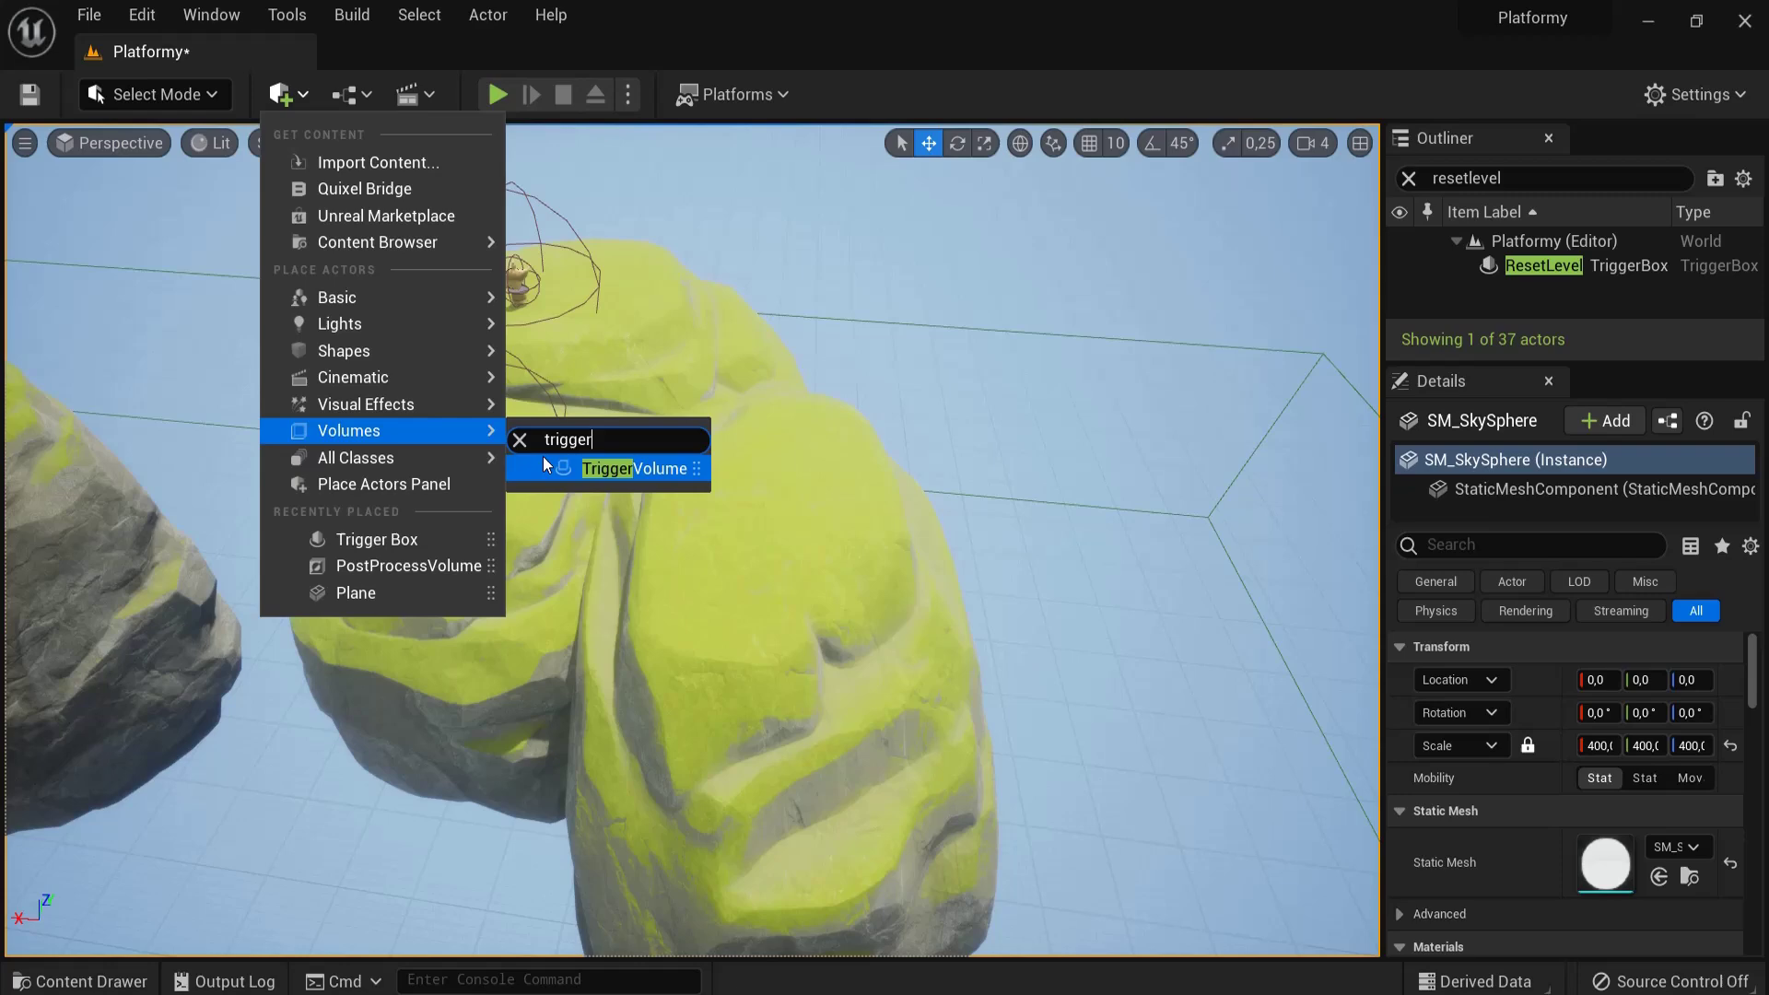
pyautogui.moveTo(547, 468); pyautogui.dragTo(860, 504)
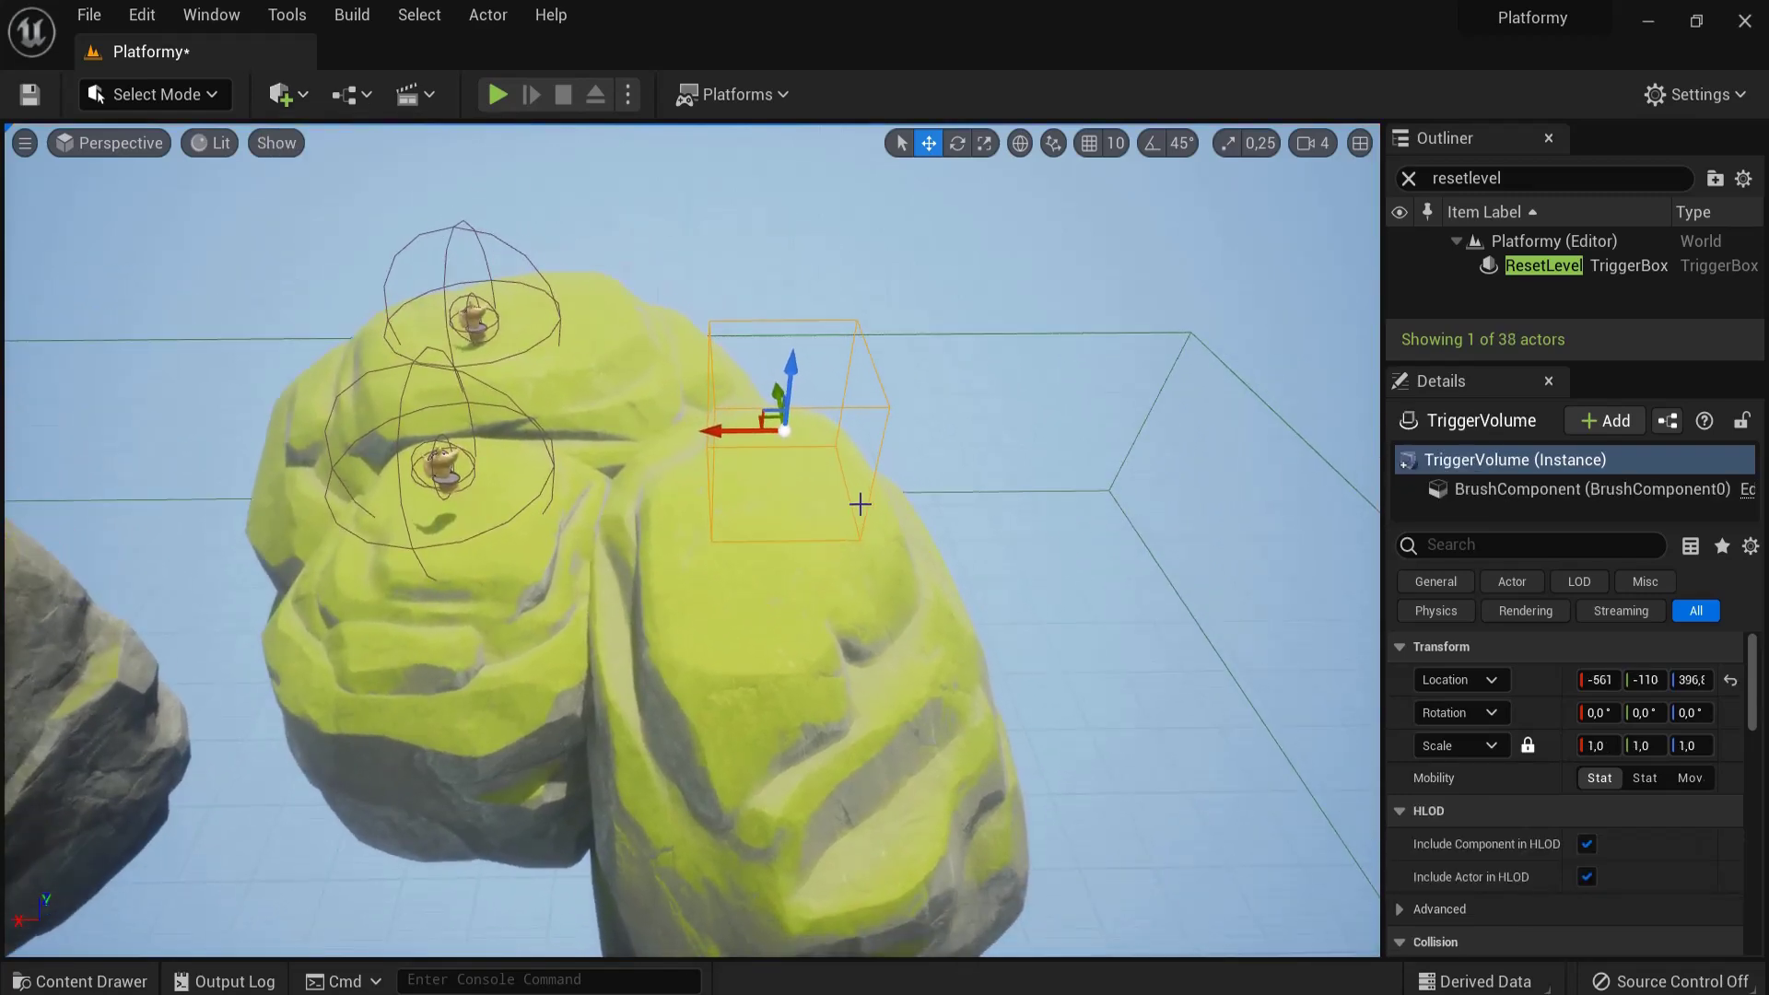
# - Scale the trigger volume uniformly to about 1.27 and lower it onto the rock's top at a height of about 291
pyautogui.press('e')
pyautogui.press('r')
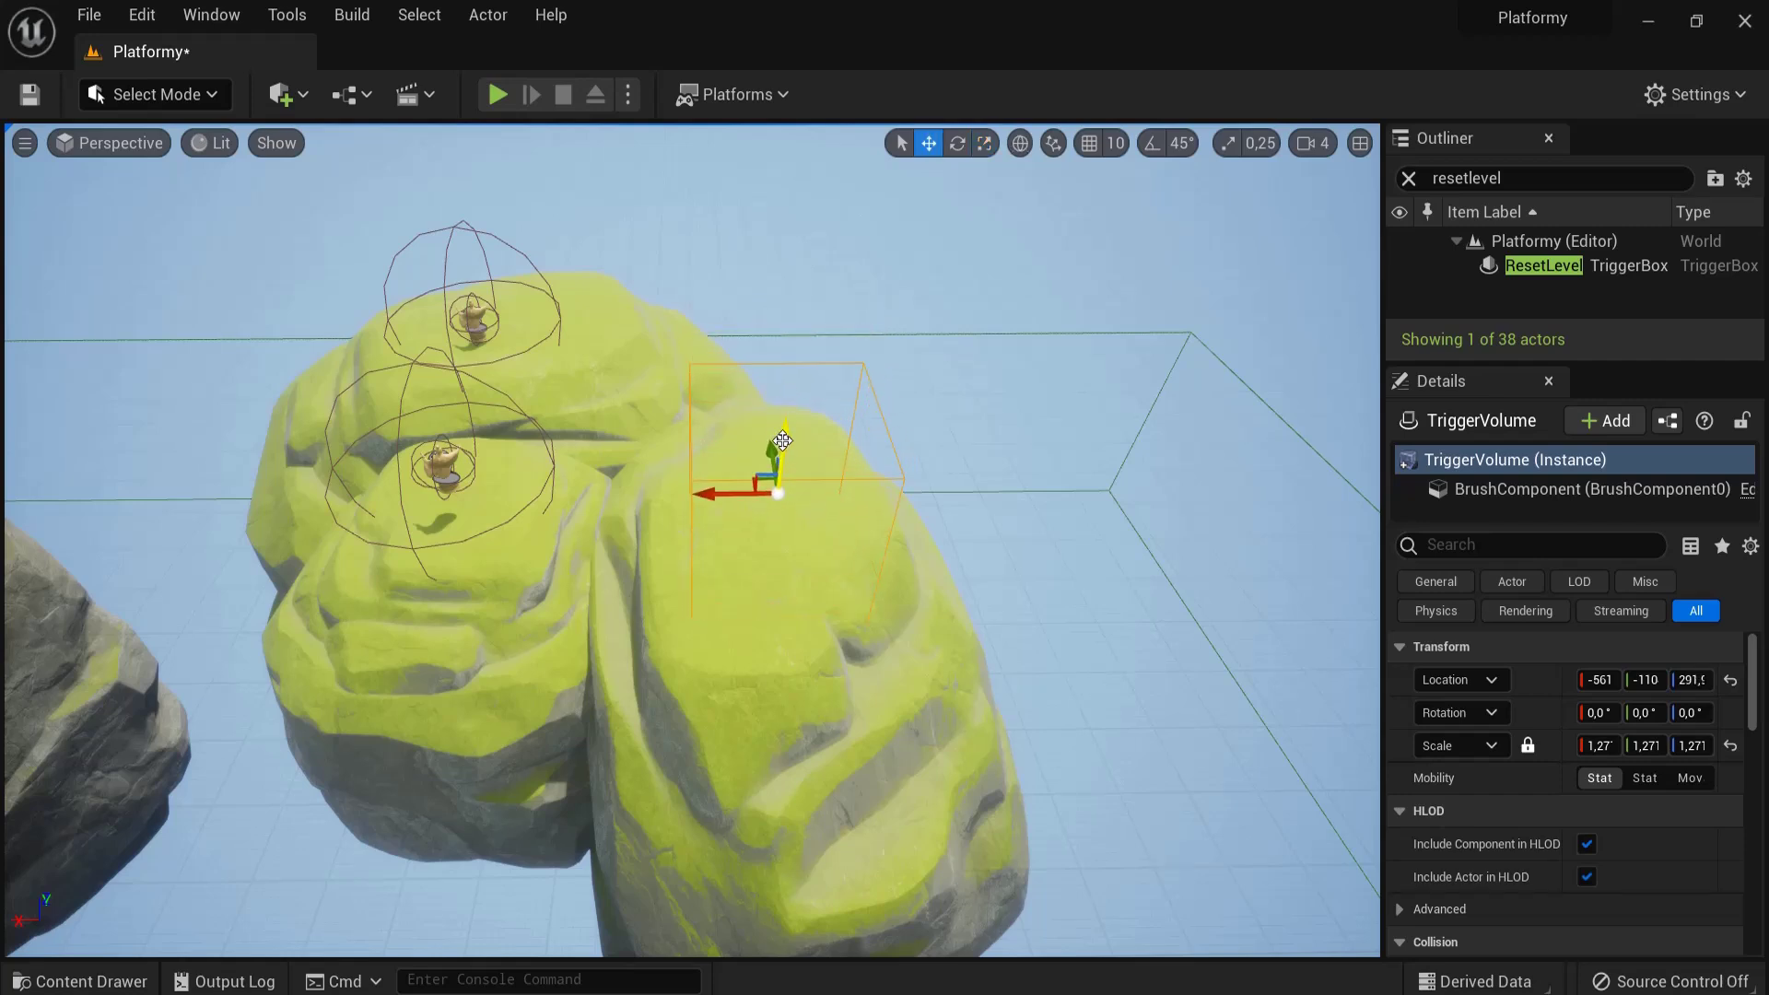
pyautogui.moveTo(873, 509); pyautogui.dragTo(931, 503, button='right')
pyautogui.moveTo(691, 493); pyautogui.dragTo(693, 462, button='right')
# - Clear the actor search filter and rename the new TriggerVolume as WinPlace
pyautogui.click(1408, 178)
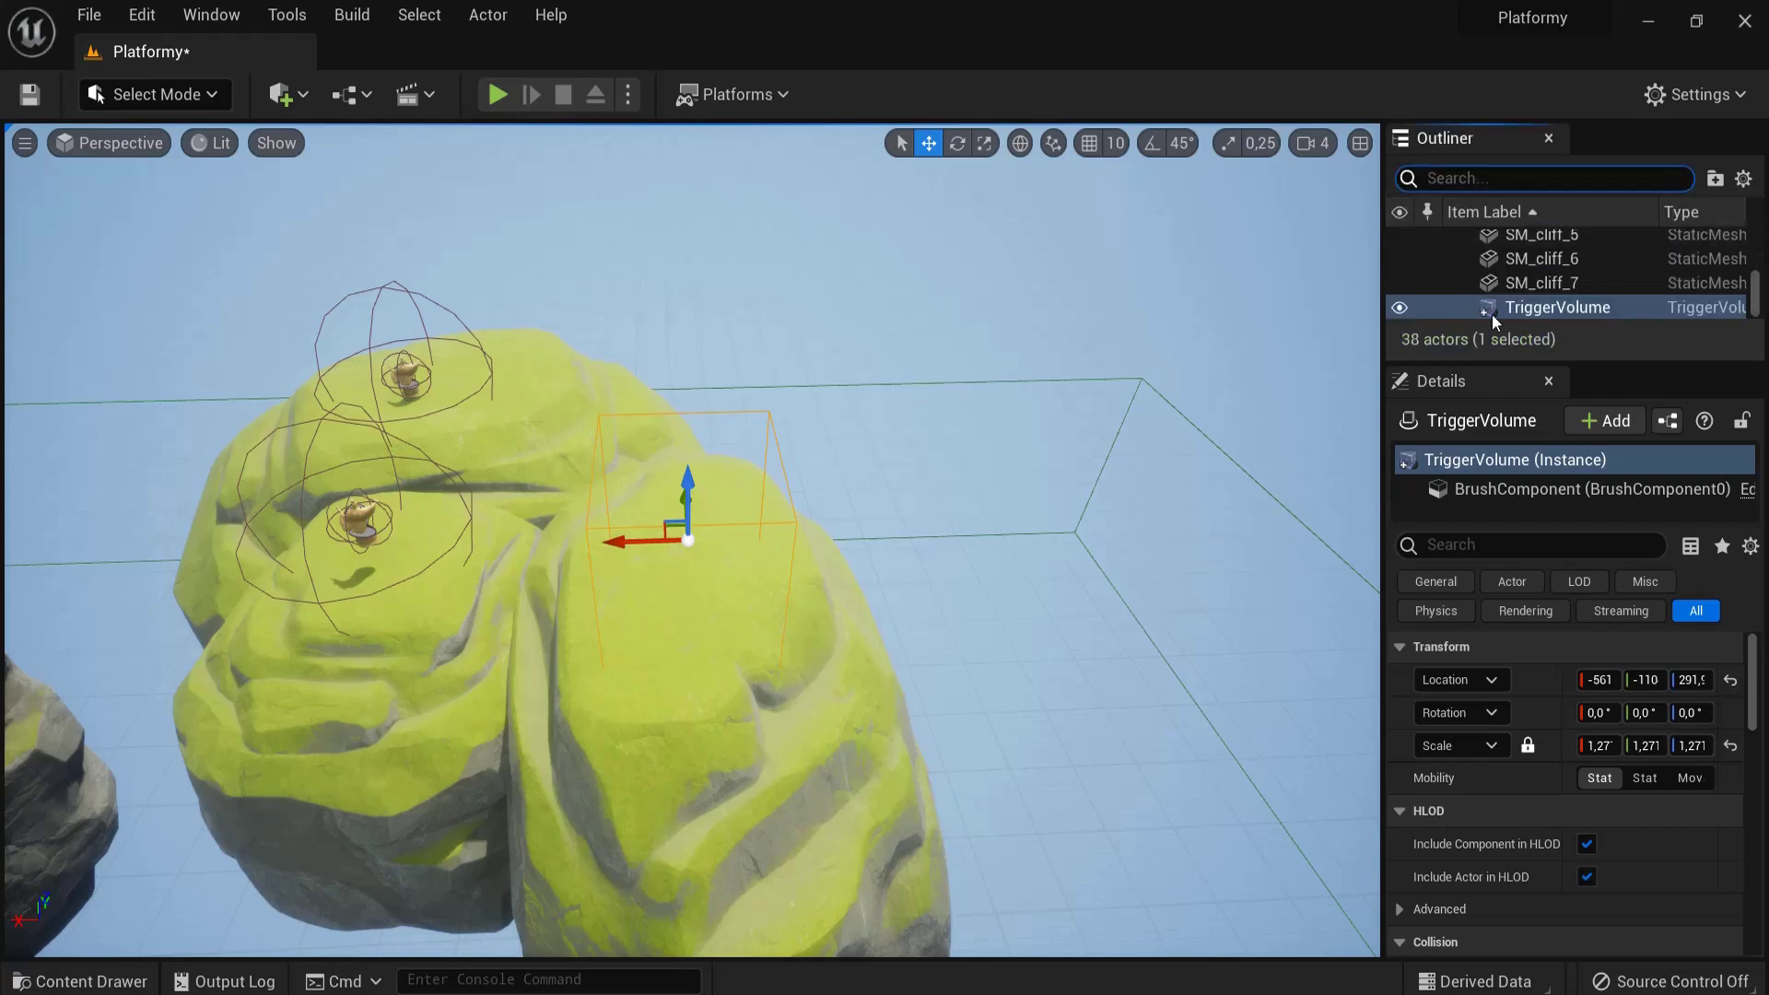
pyautogui.click(1556, 311)
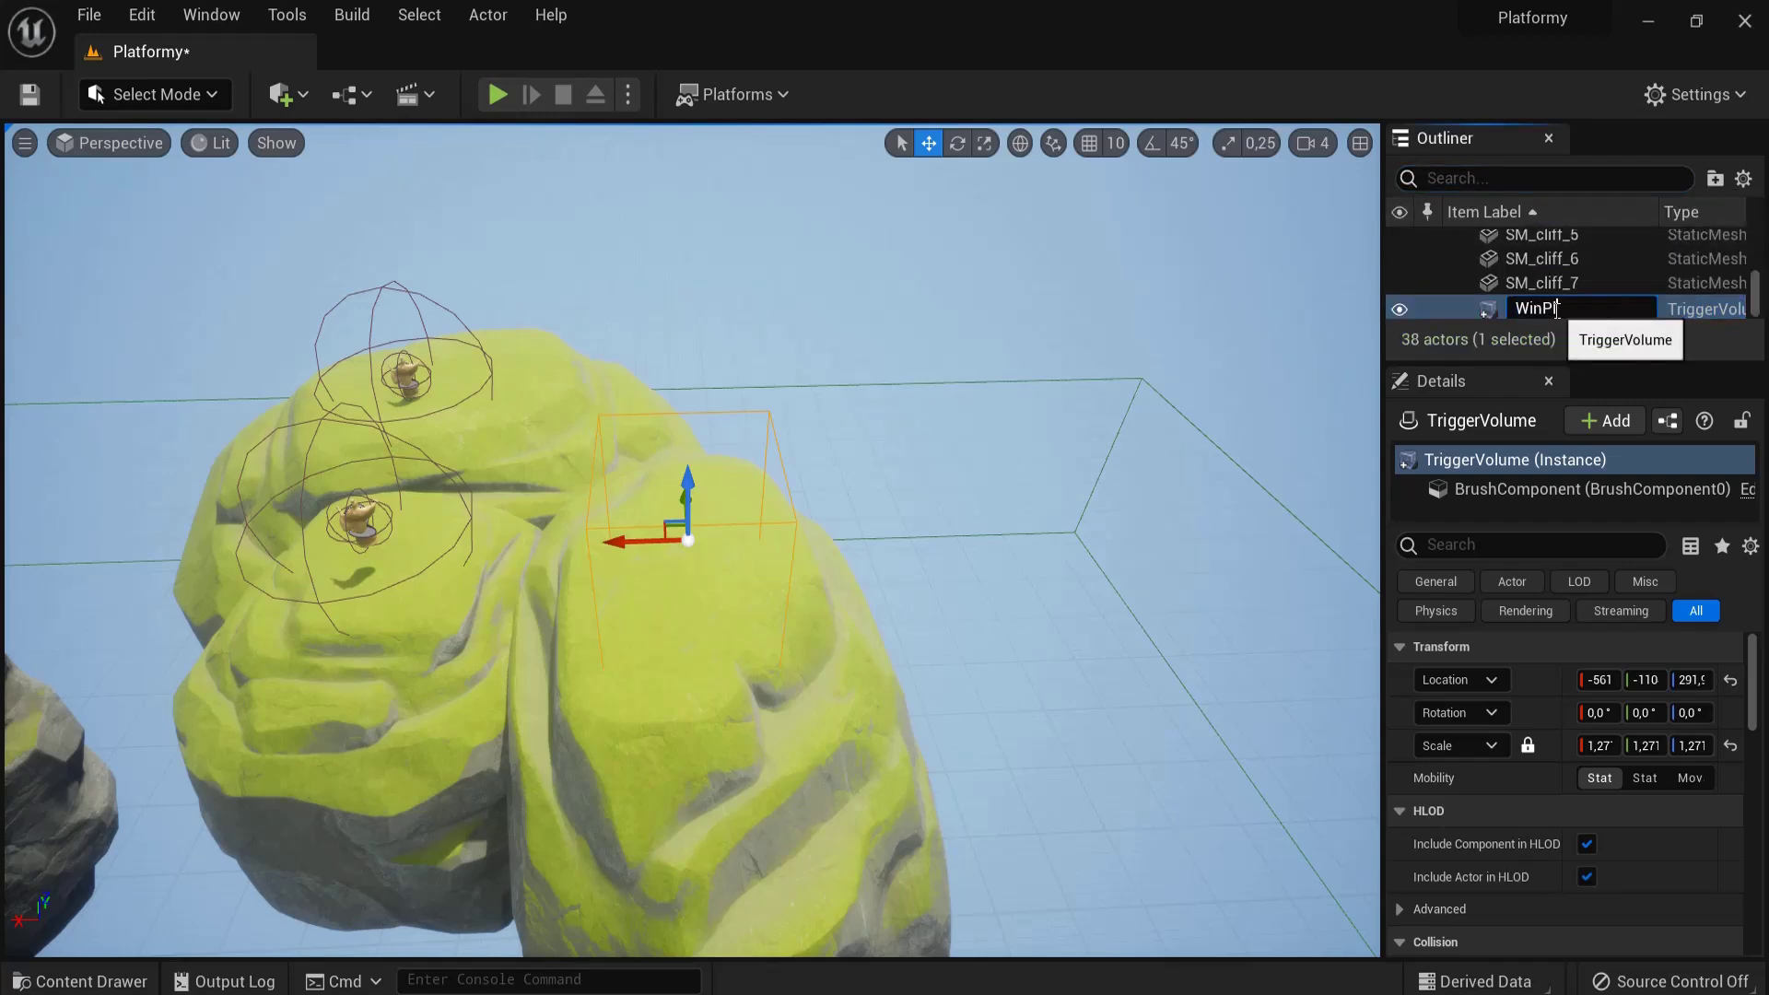
pyautogui.write('WinPlace')
pyautogui.press('Return')
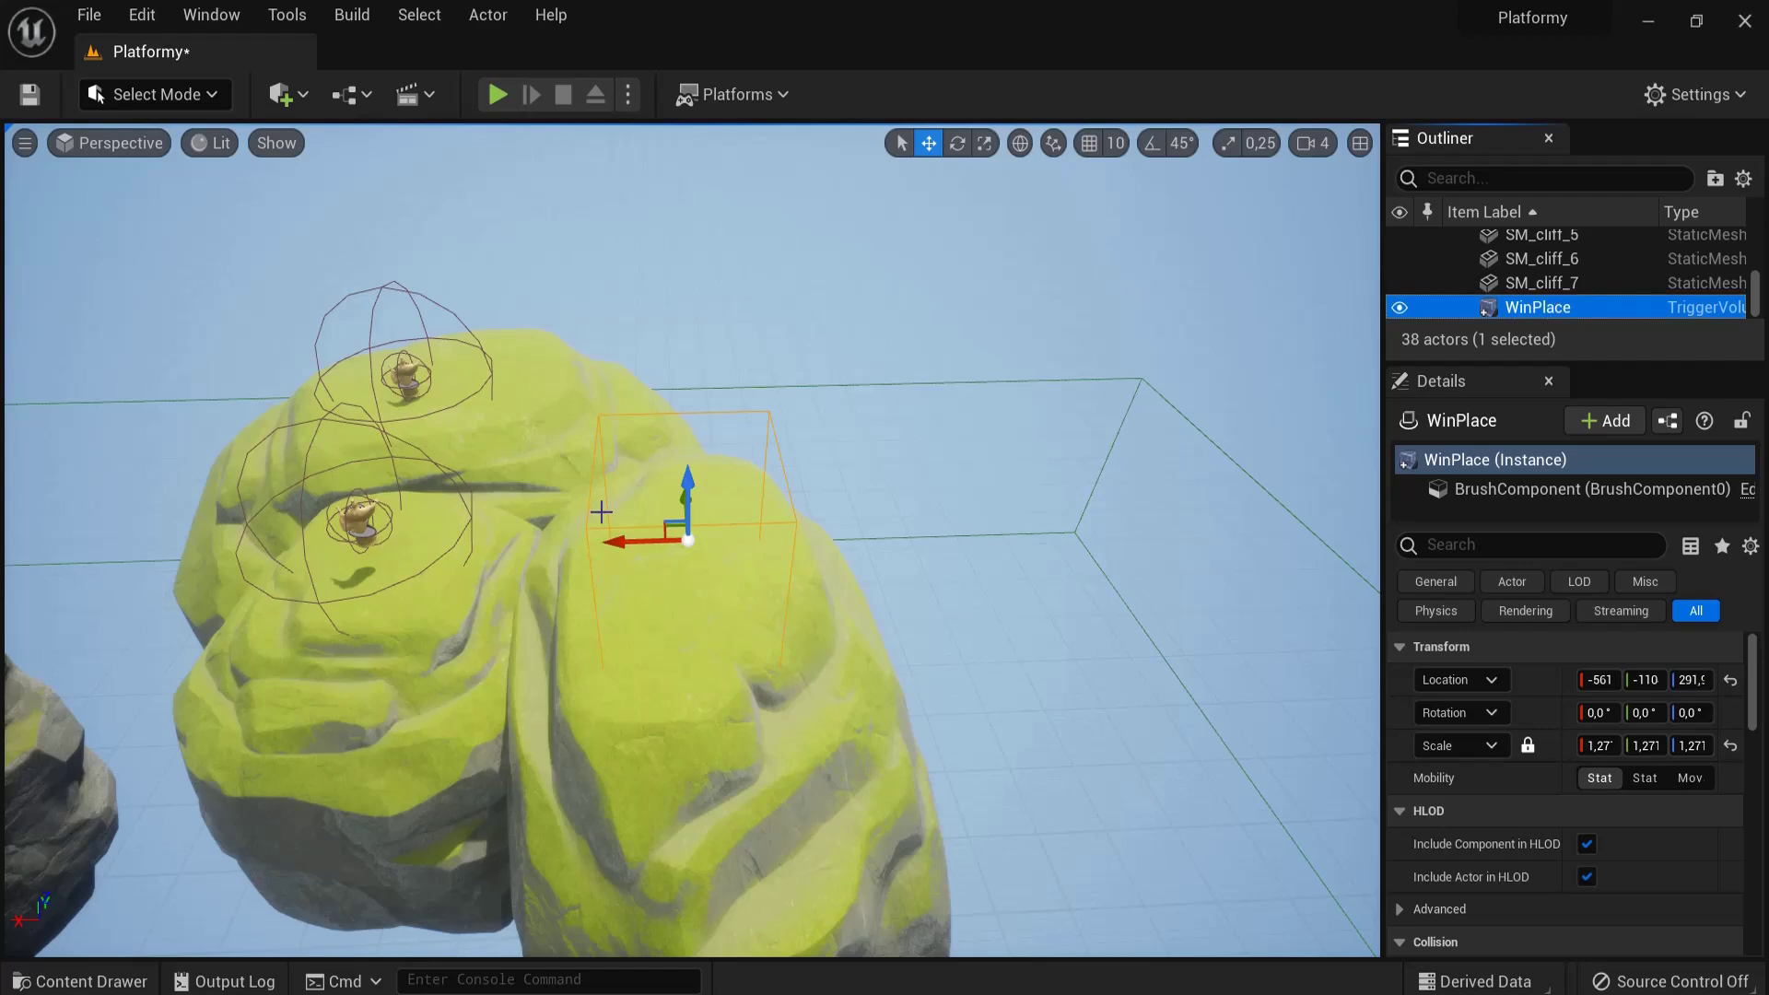
# - Open the level blueprint and add an On Actor Begin Overlap event for WinPlace below the ResetLevel logic
pyautogui.click(355, 100)
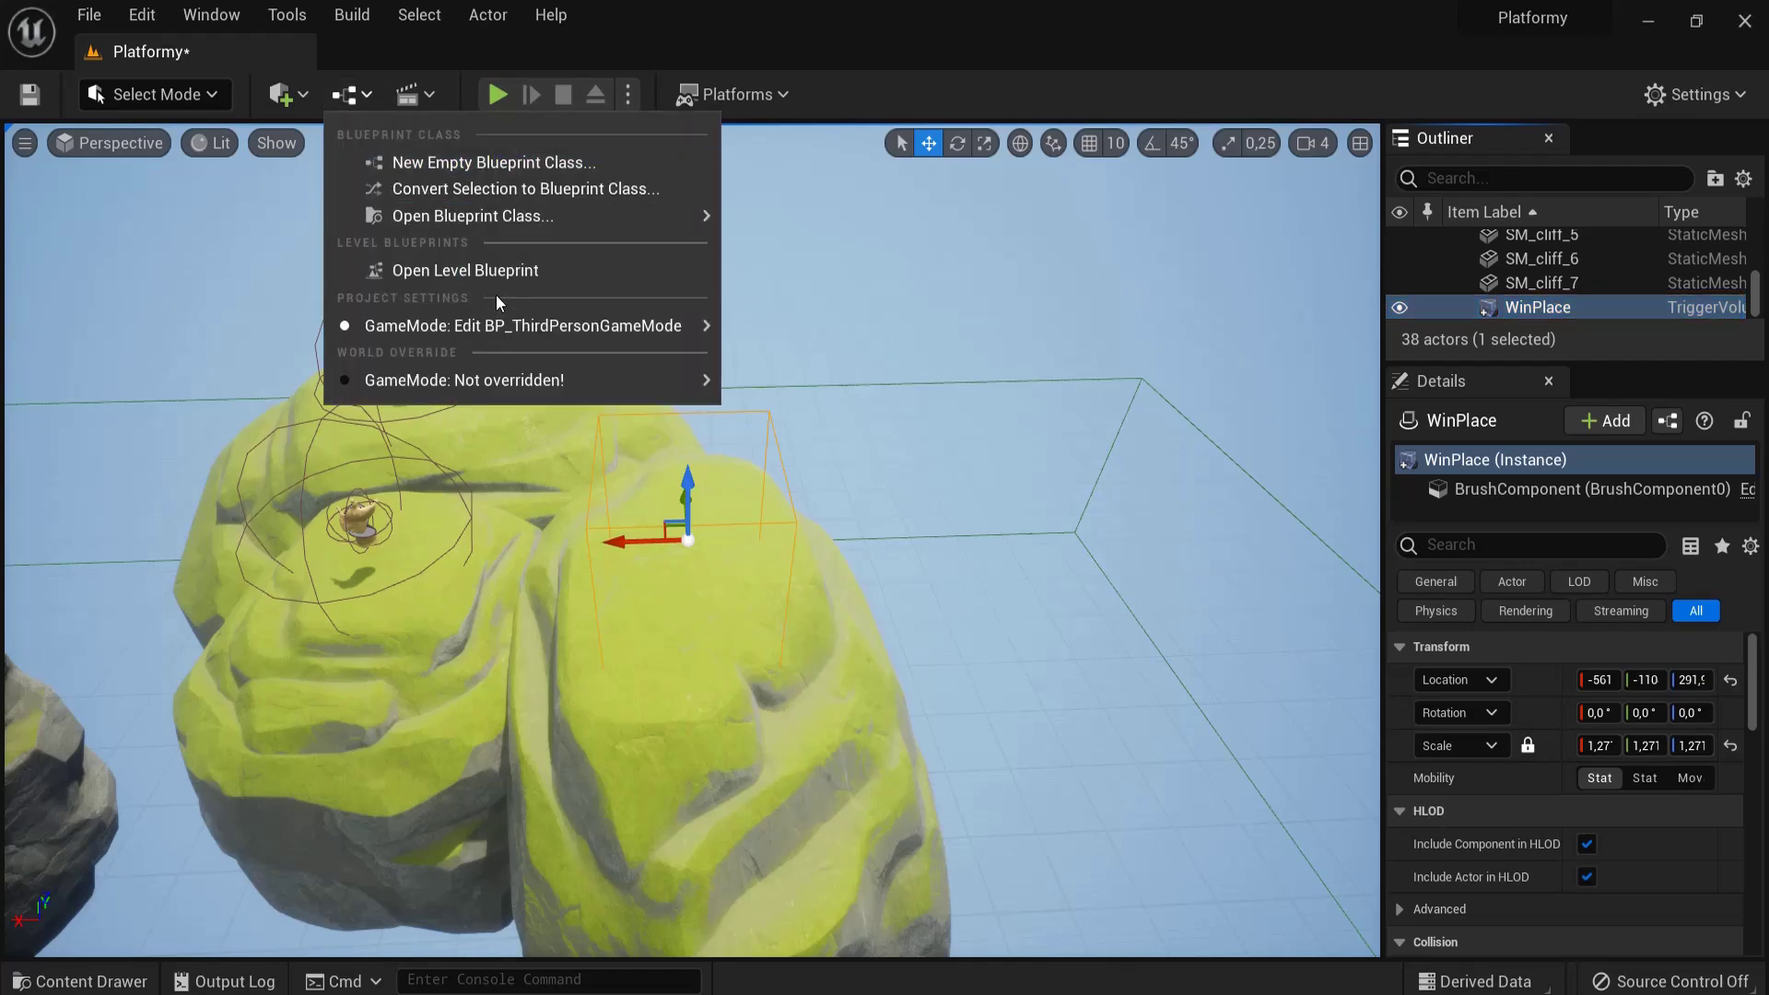
pyautogui.click(495, 275)
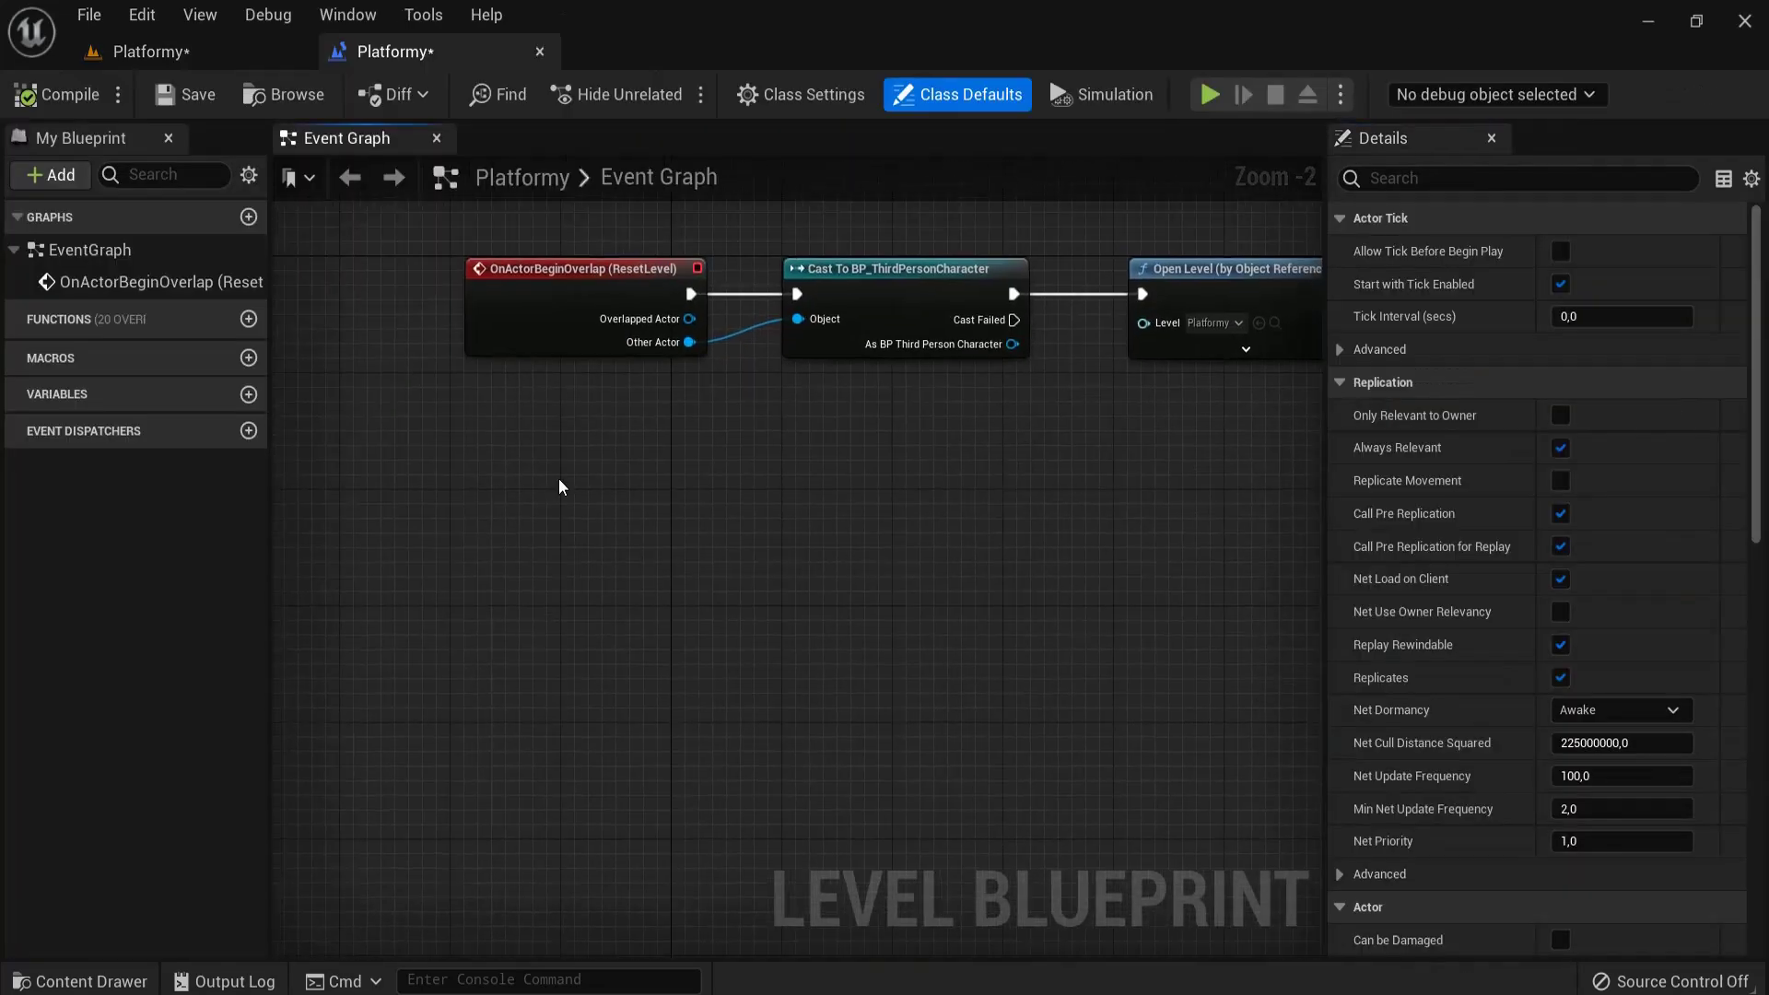
pyautogui.rightClick(553, 483)
pyautogui.click(566, 560)
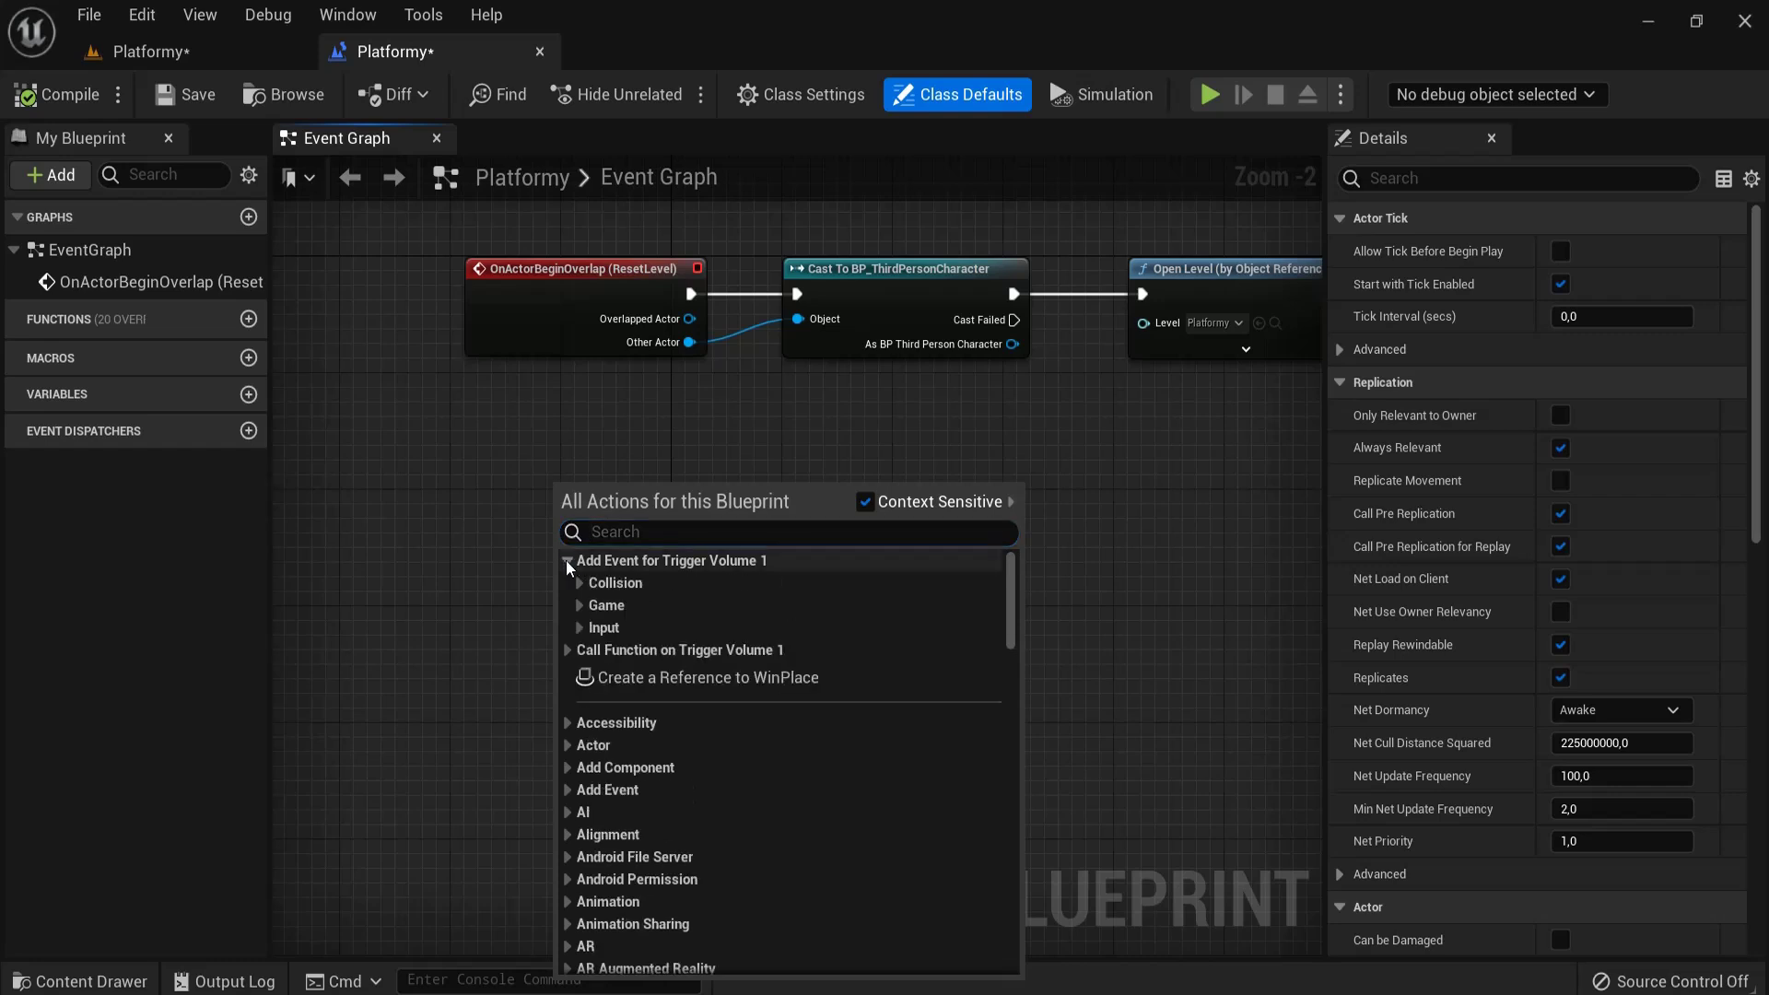
pyautogui.click(579, 582)
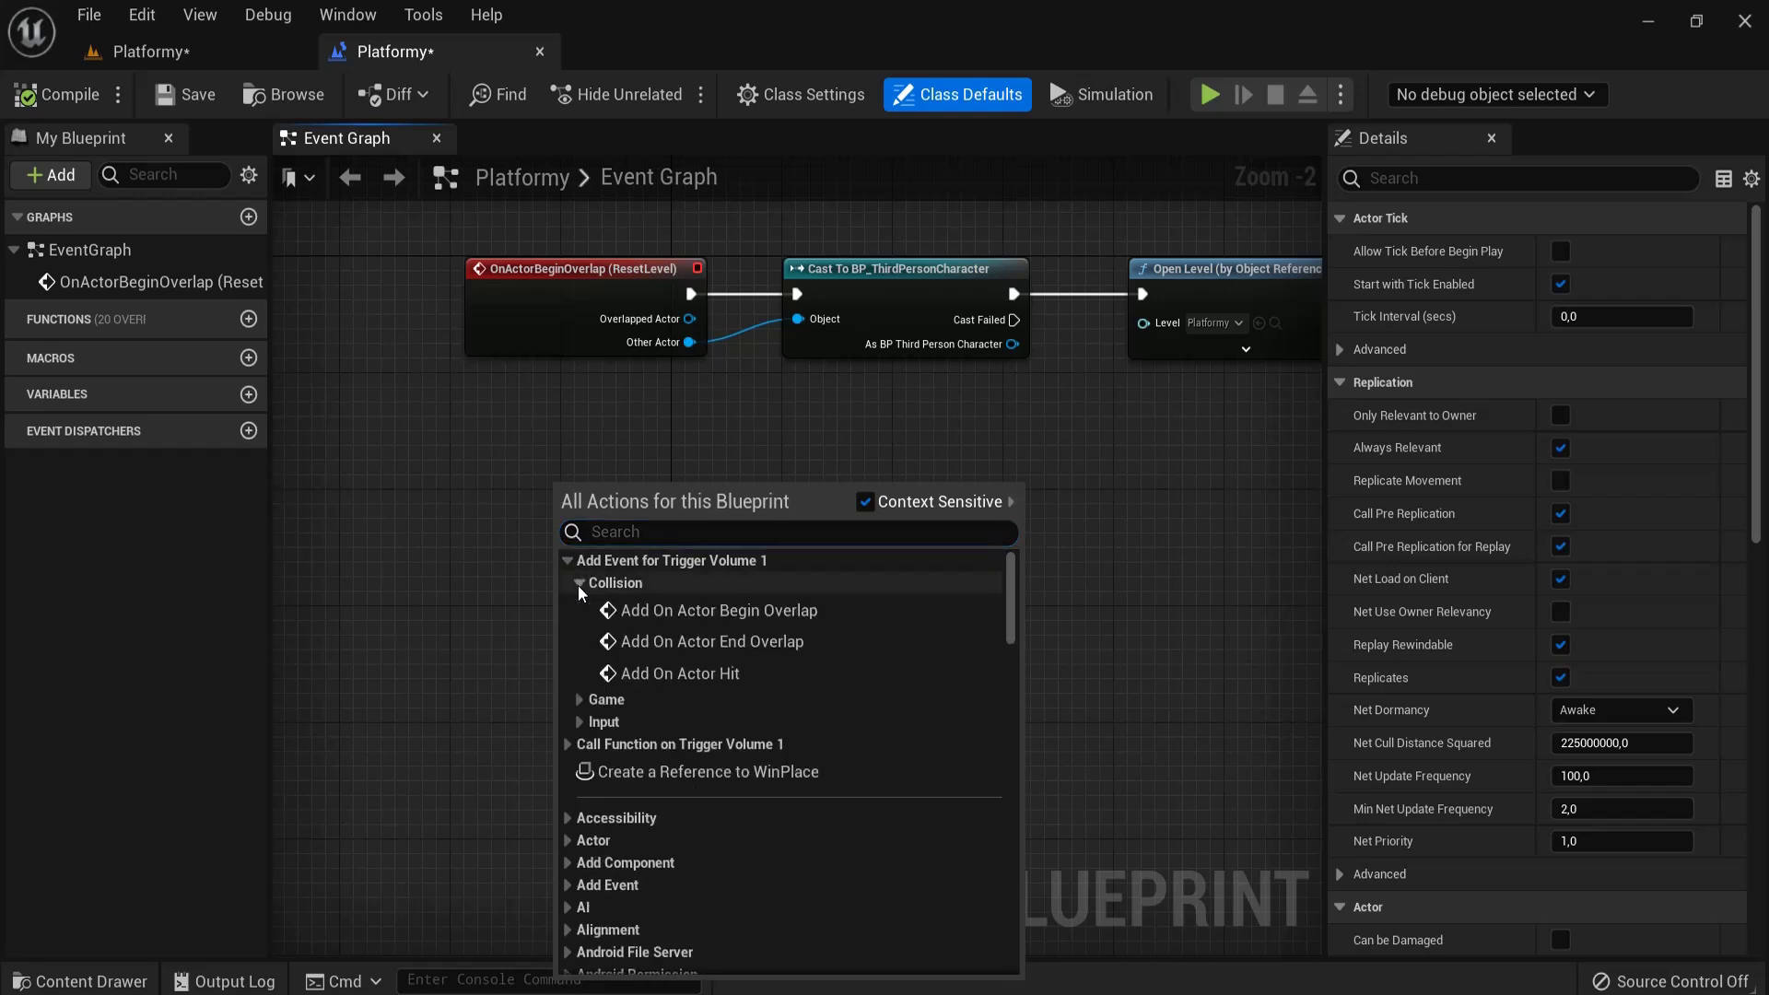
pyautogui.click(719, 610)
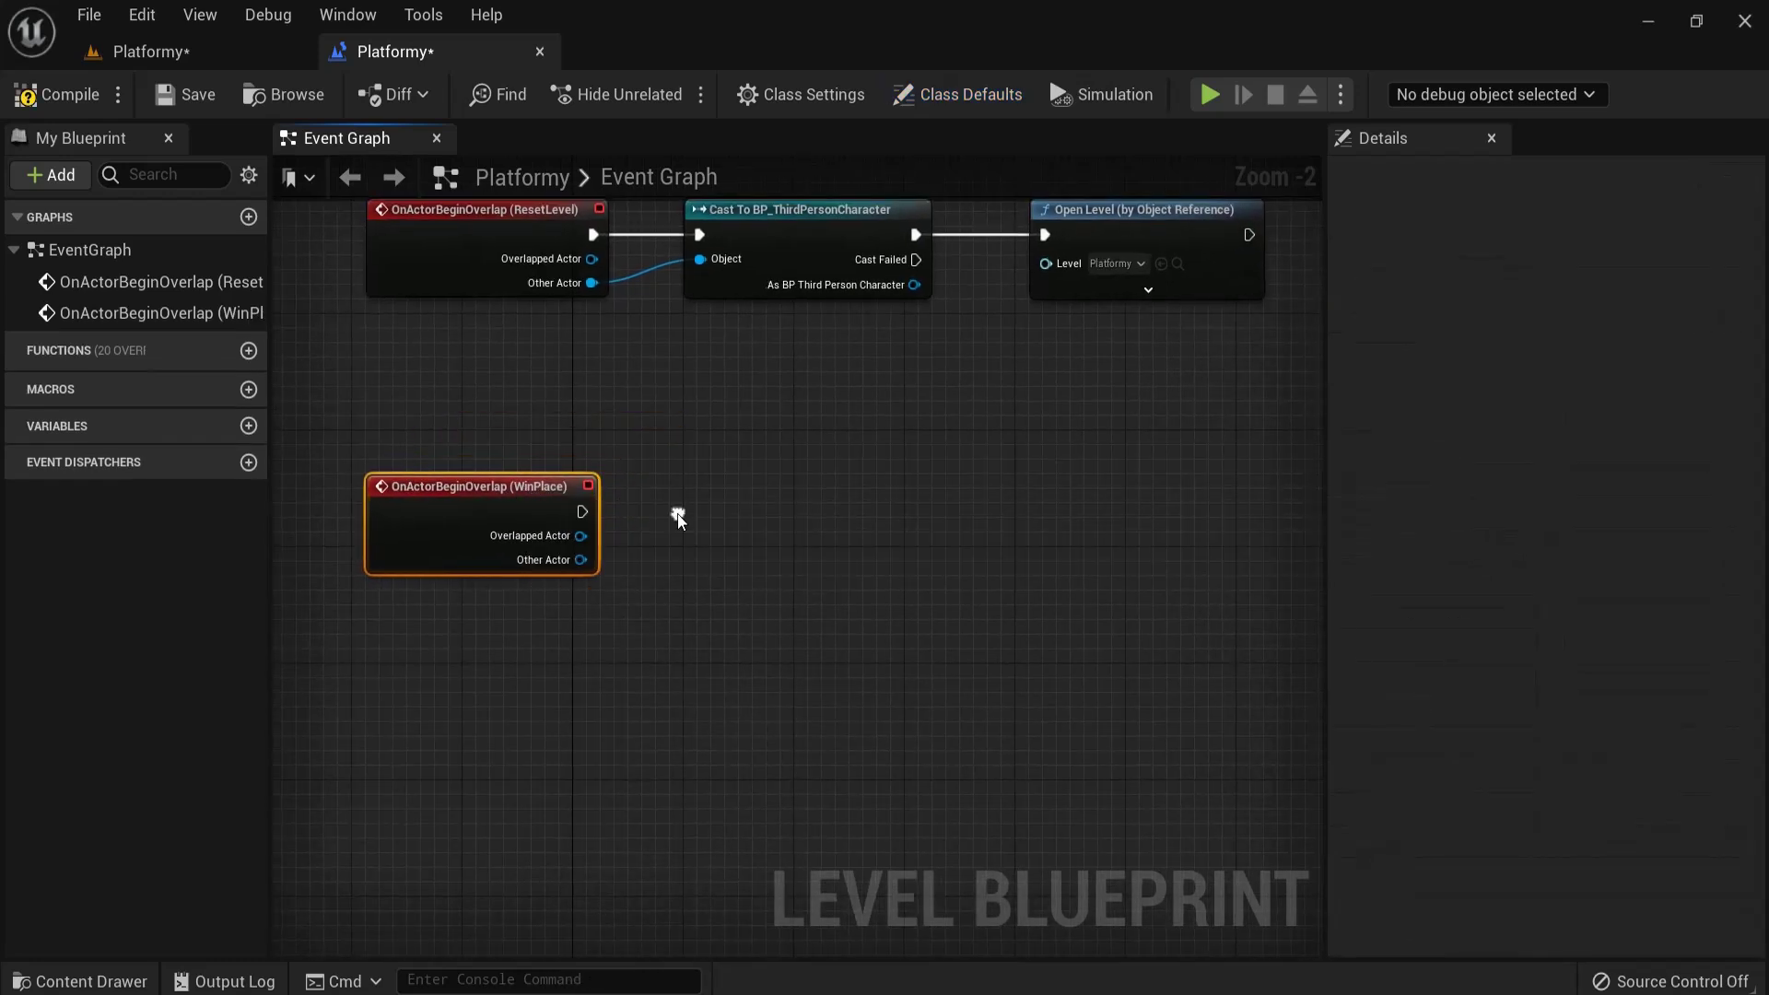
# - Connect a Create Widget node to the WinPlace overlap event, leaving room for another node between them
pyautogui.moveTo(593, 498); pyautogui.dragTo(718, 503)
pyautogui.write('create wid')
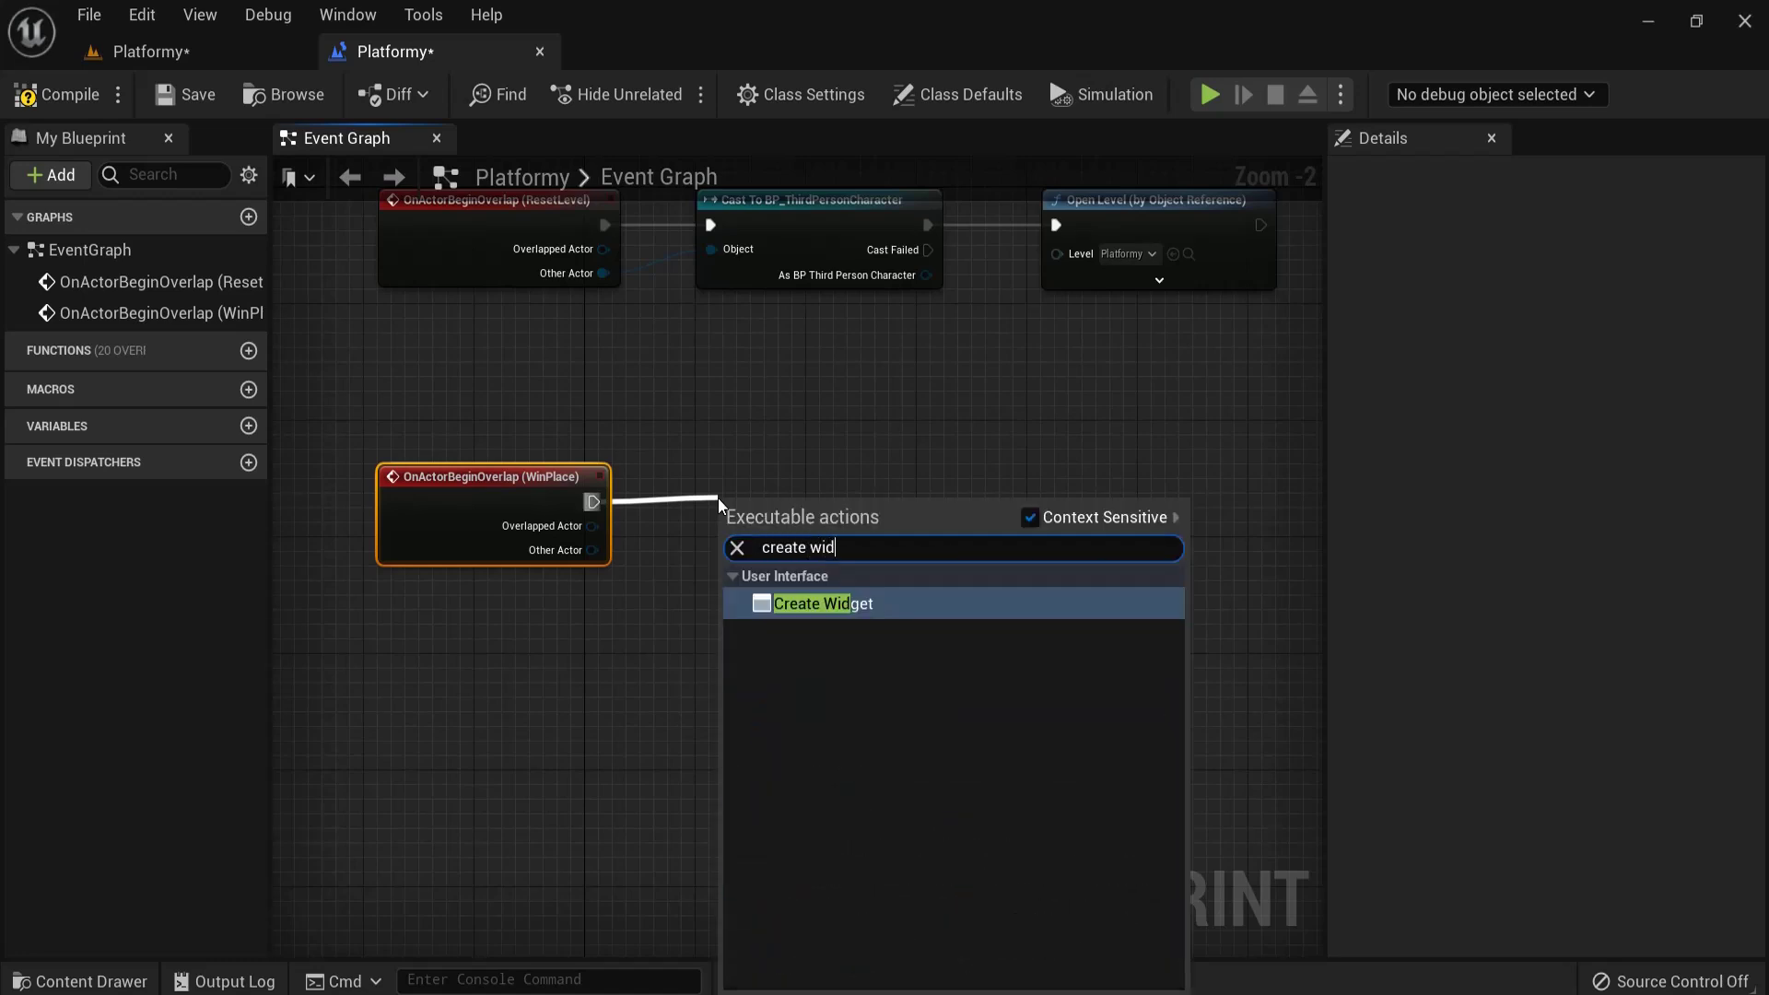
pyautogui.click(832, 605)
pyautogui.moveTo(854, 505); pyautogui.dragTo(1101, 498)
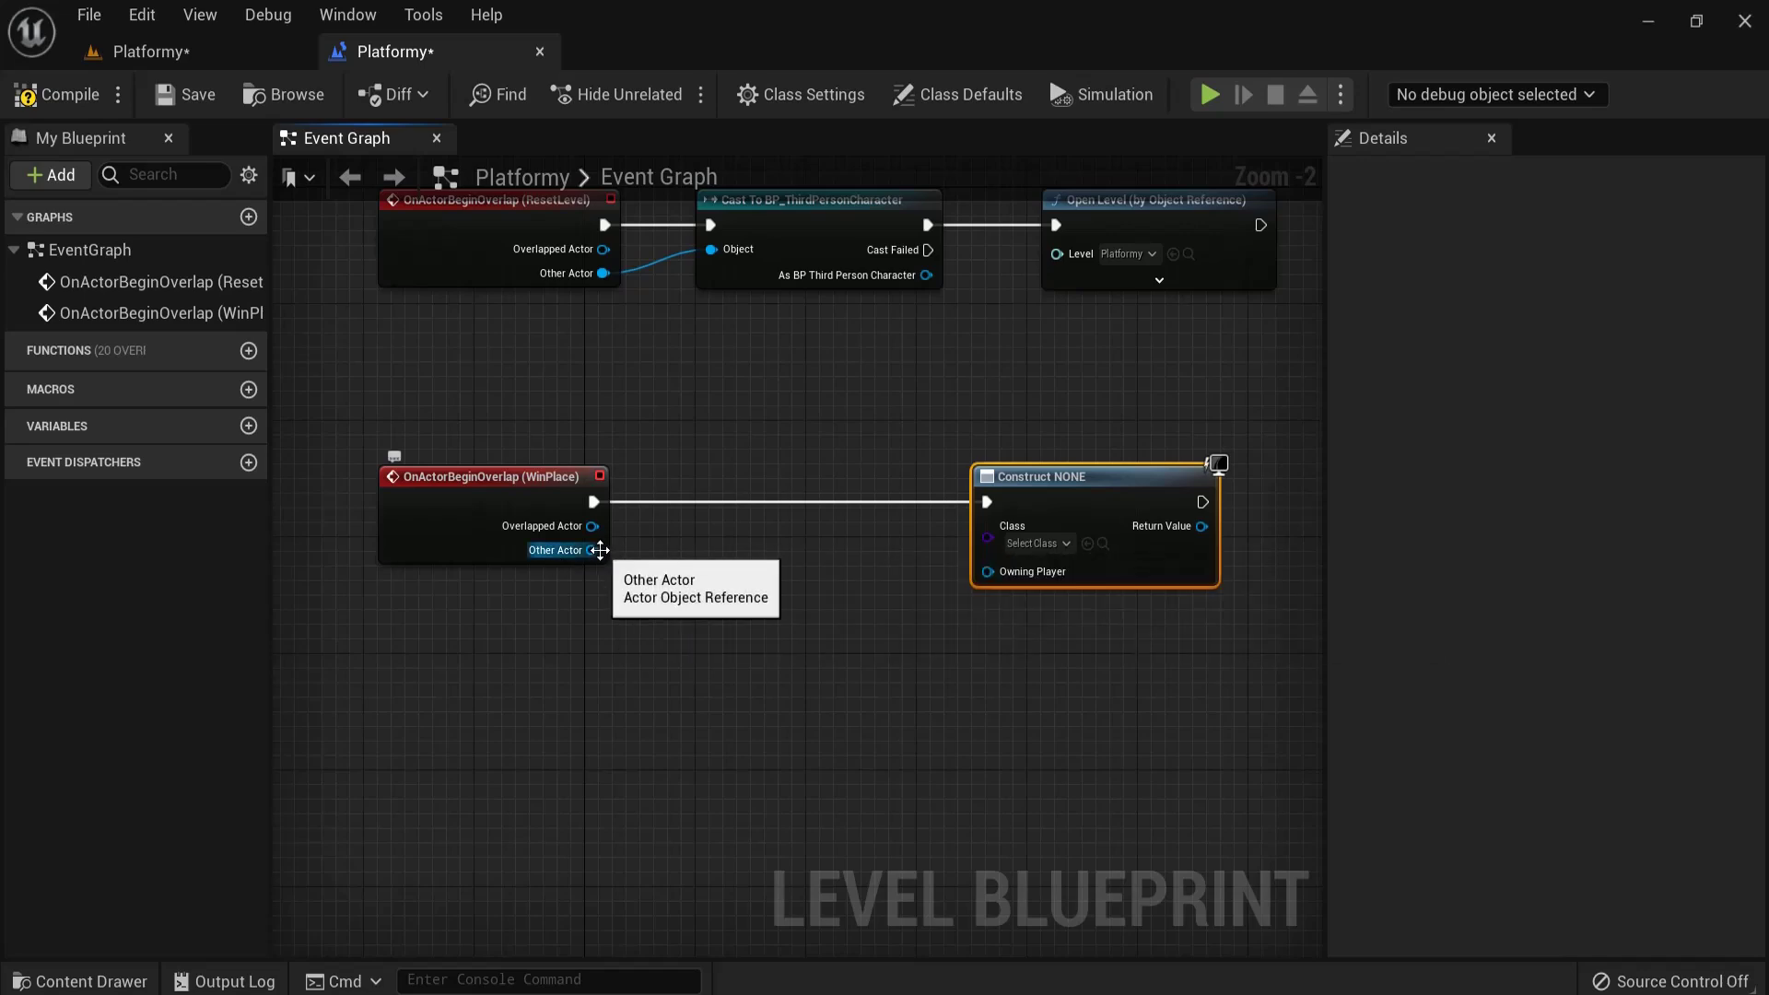
# - Cast the WinPlace event's Other Actor to BP_ThirdPersonCharacter and wire the cast between the event and the Create Widget node
pyautogui.moveTo(601, 550); pyautogui.dragTo(712, 499)
pyautogui.write('cast to third')
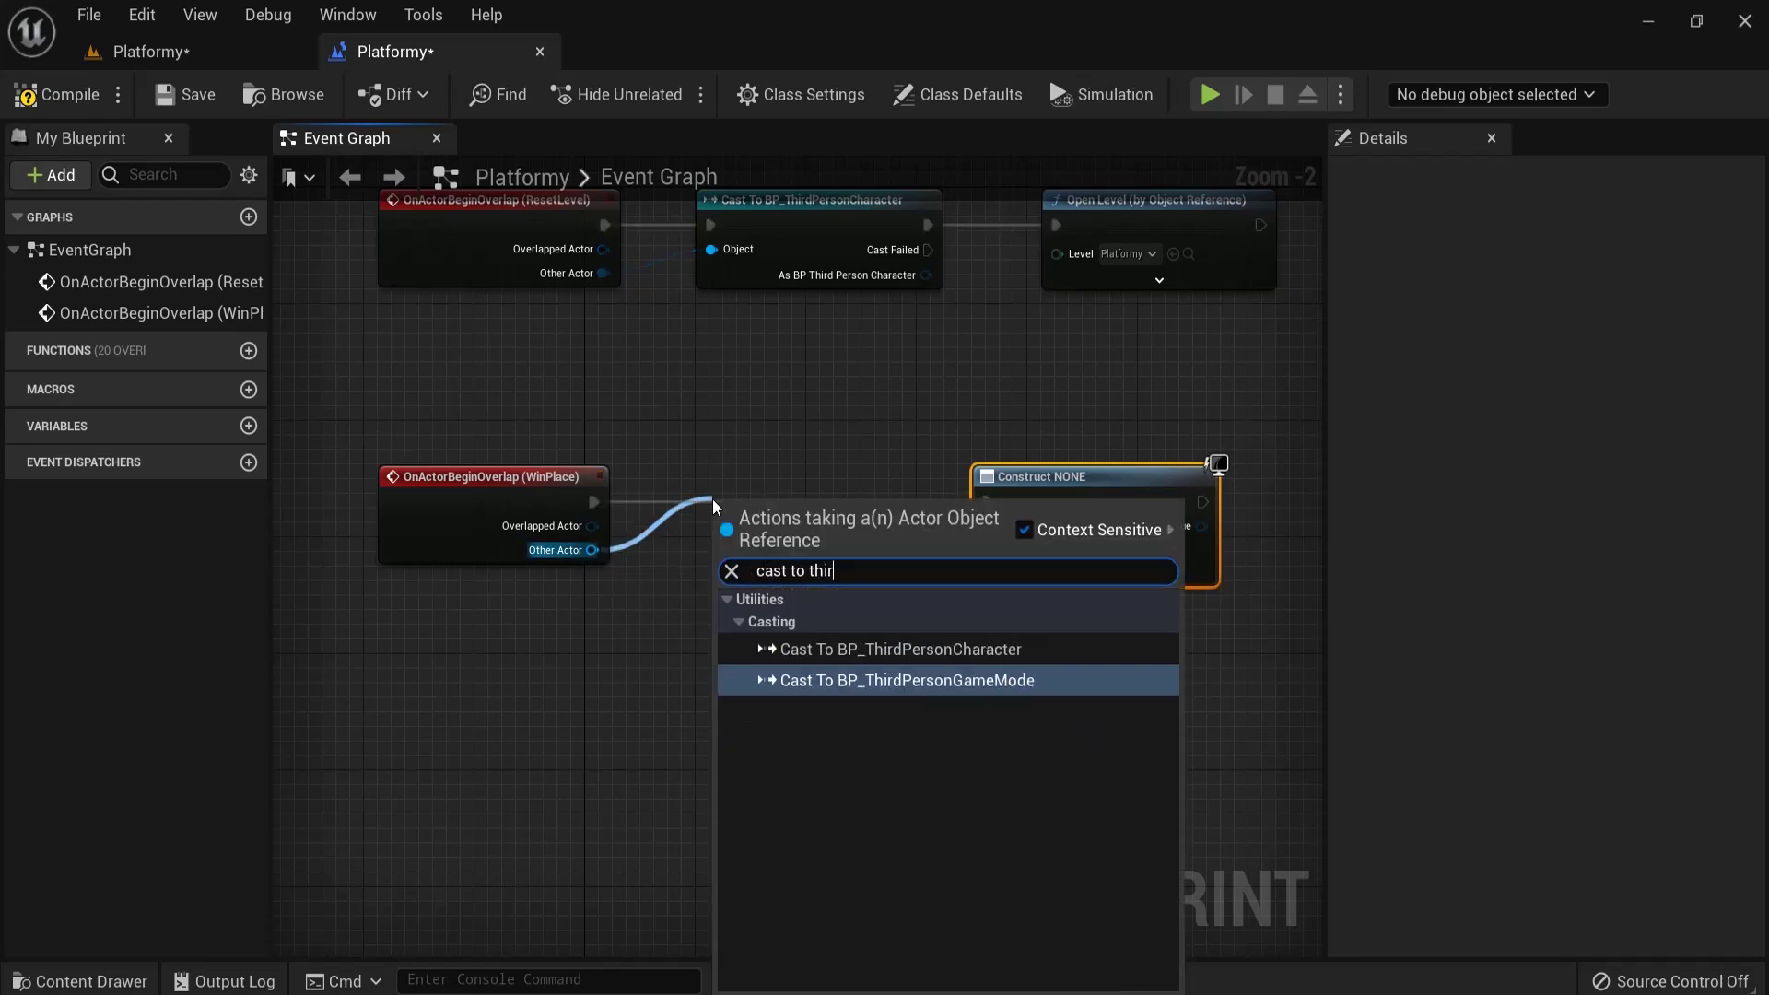
pyautogui.click(896, 649)
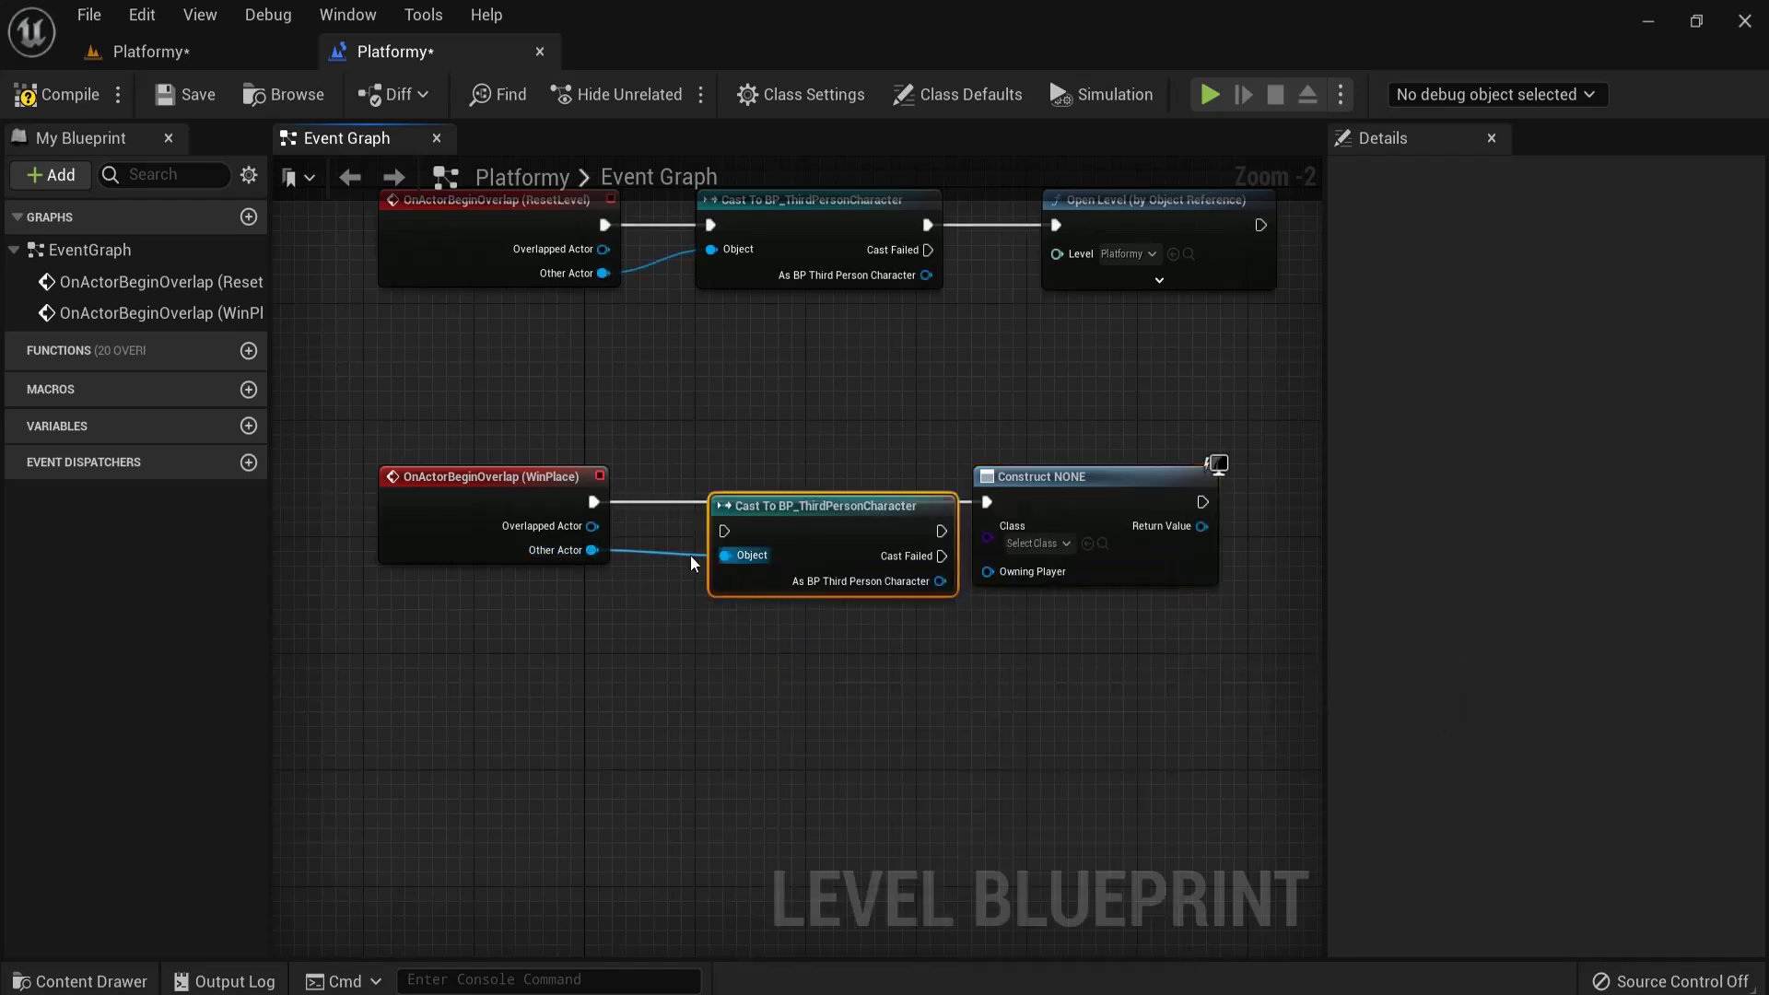
pyautogui.moveTo(683, 502); pyautogui.dragTo(594, 503)
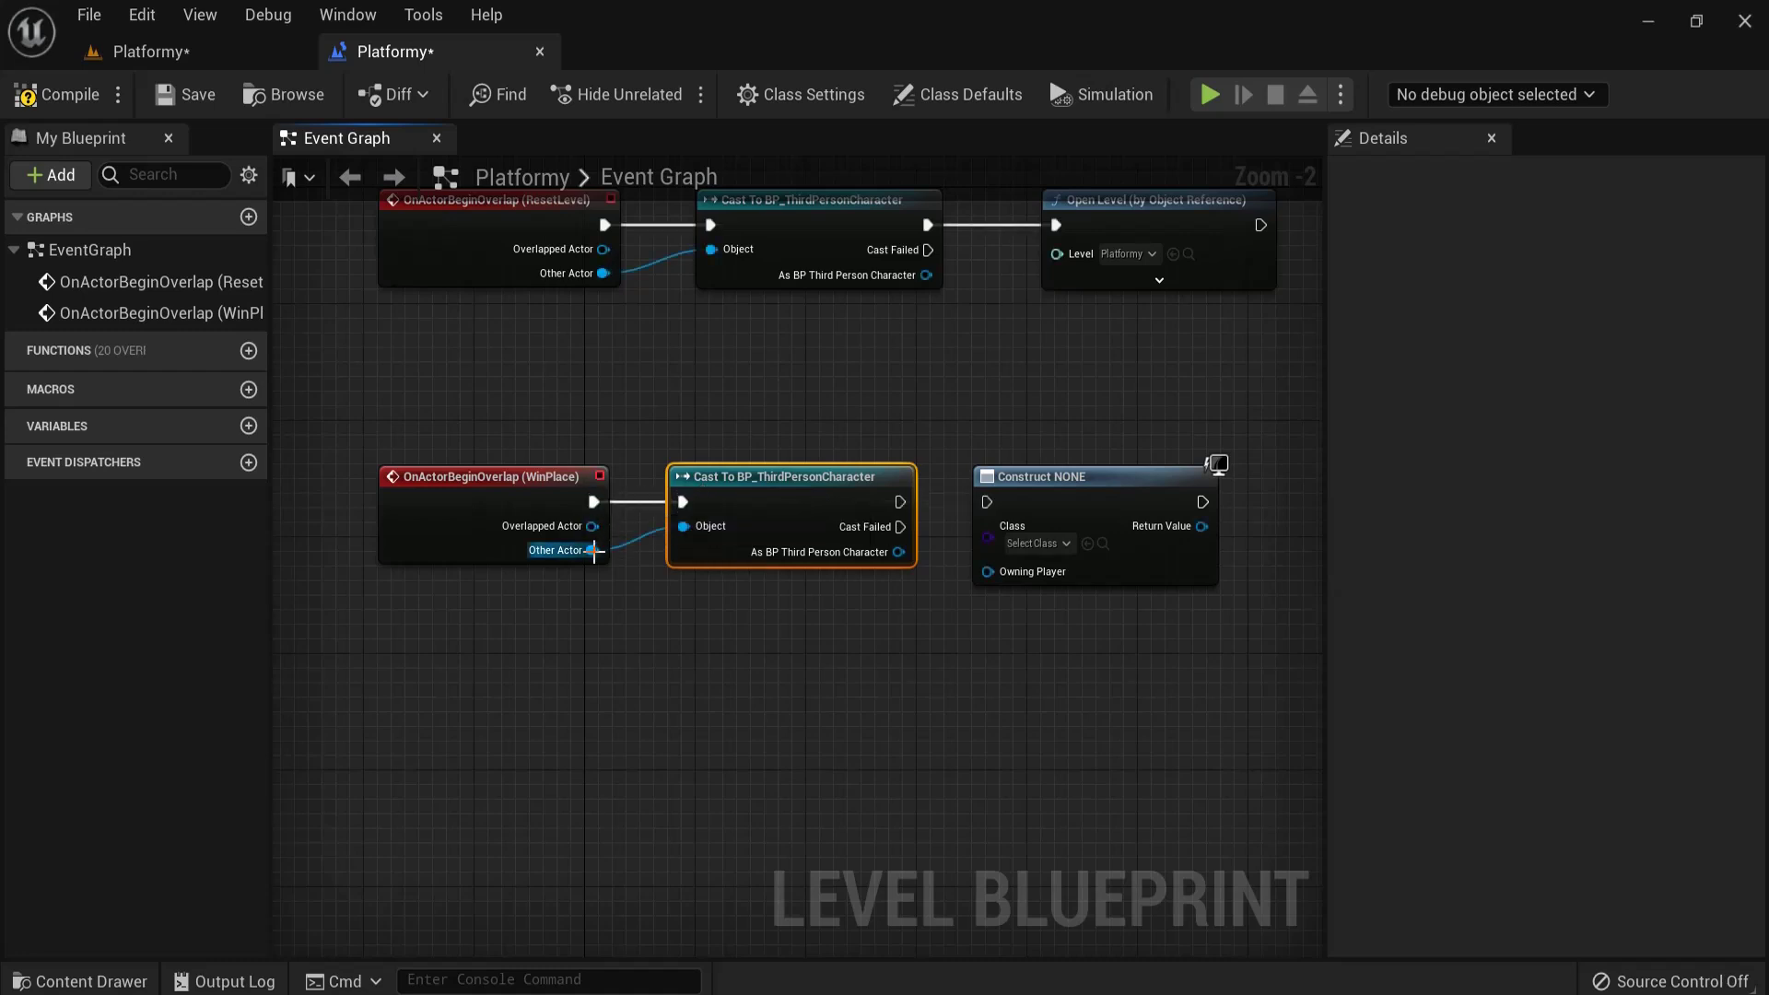
pyautogui.moveTo(903, 502); pyautogui.dragTo(986, 503)
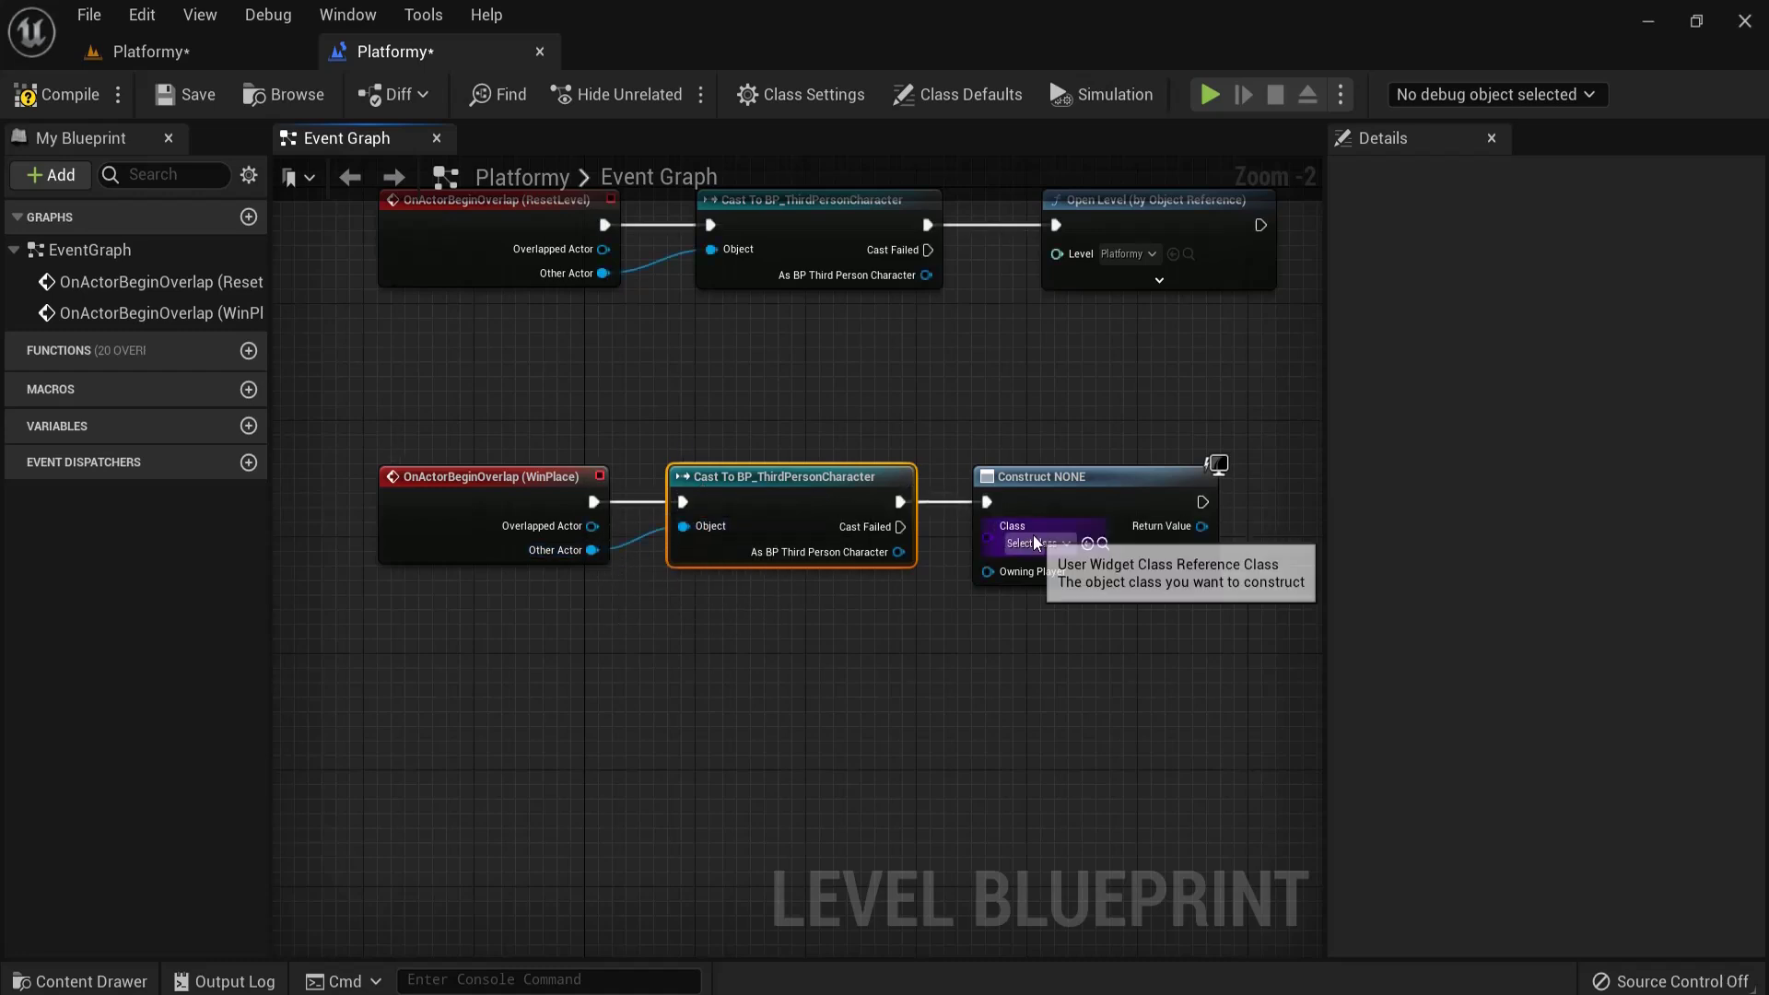
# - Set the Create Widget node's class to WBP_WinScreen and connect its return value to an Add to Viewport node
pyautogui.click(1039, 543)
pyautogui.click(1087, 698)
pyautogui.moveTo(1088, 697); pyautogui.dragTo(700, 667, button='right')
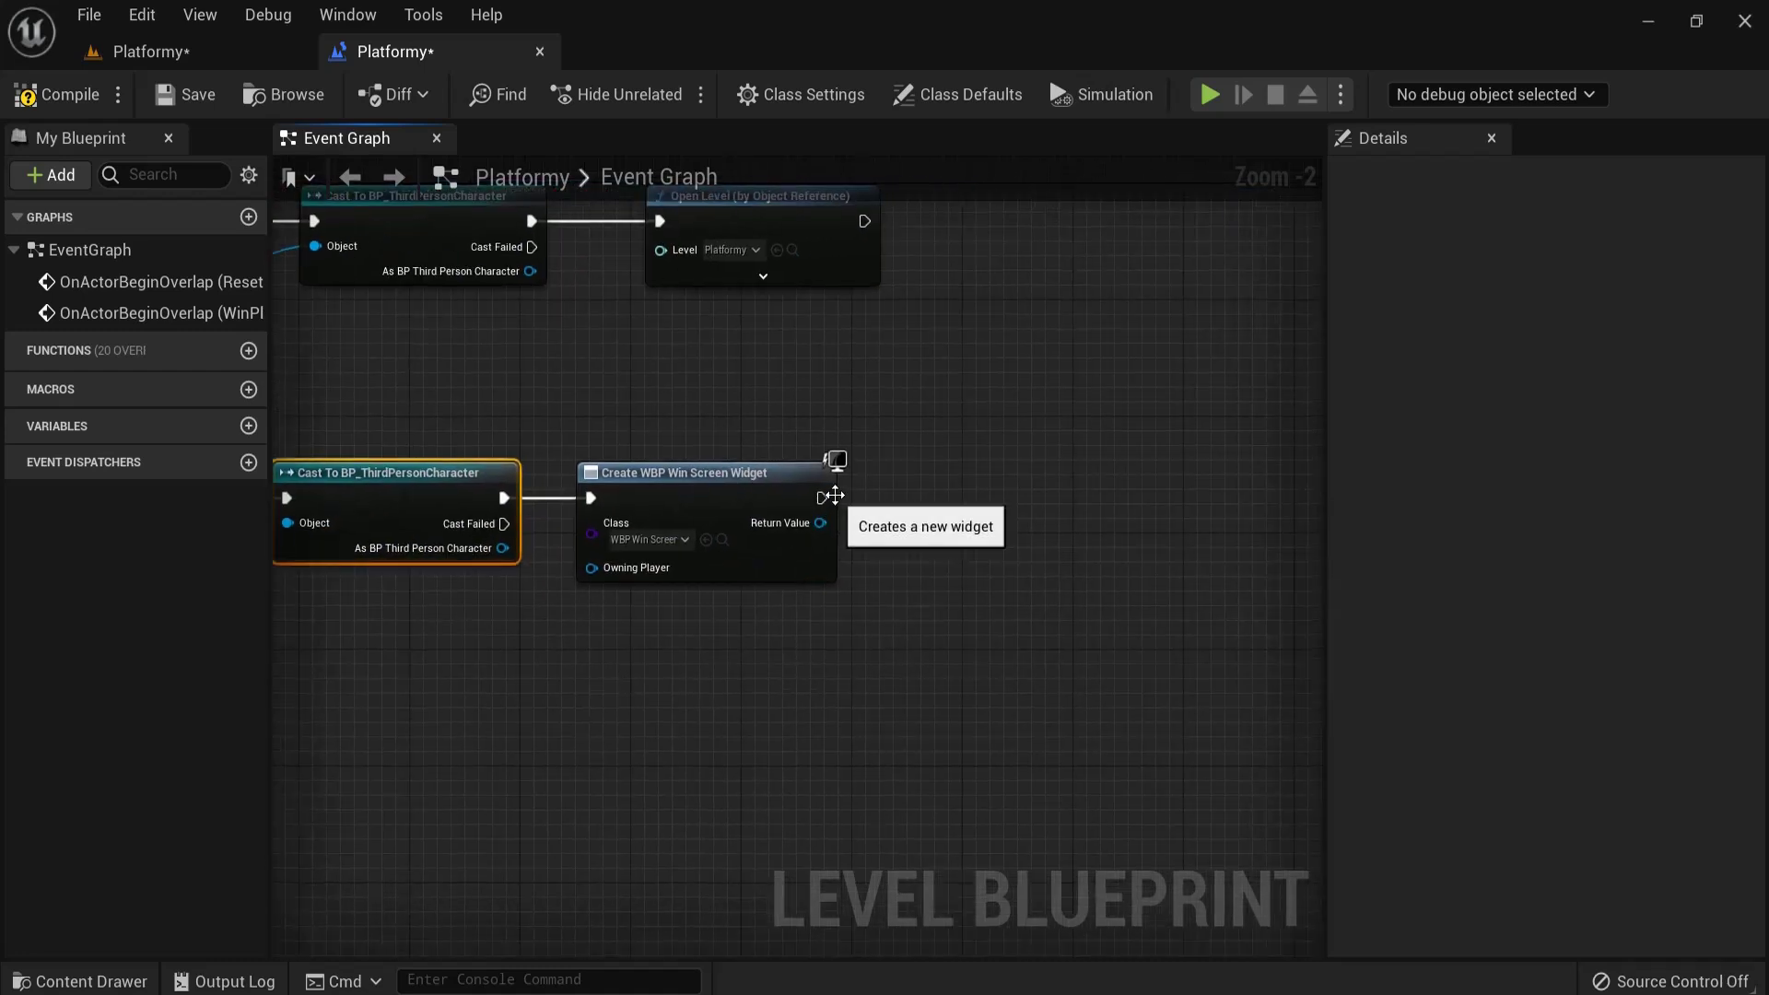
pyautogui.moveTo(820, 523); pyautogui.dragTo(963, 506)
pyautogui.write('add t')
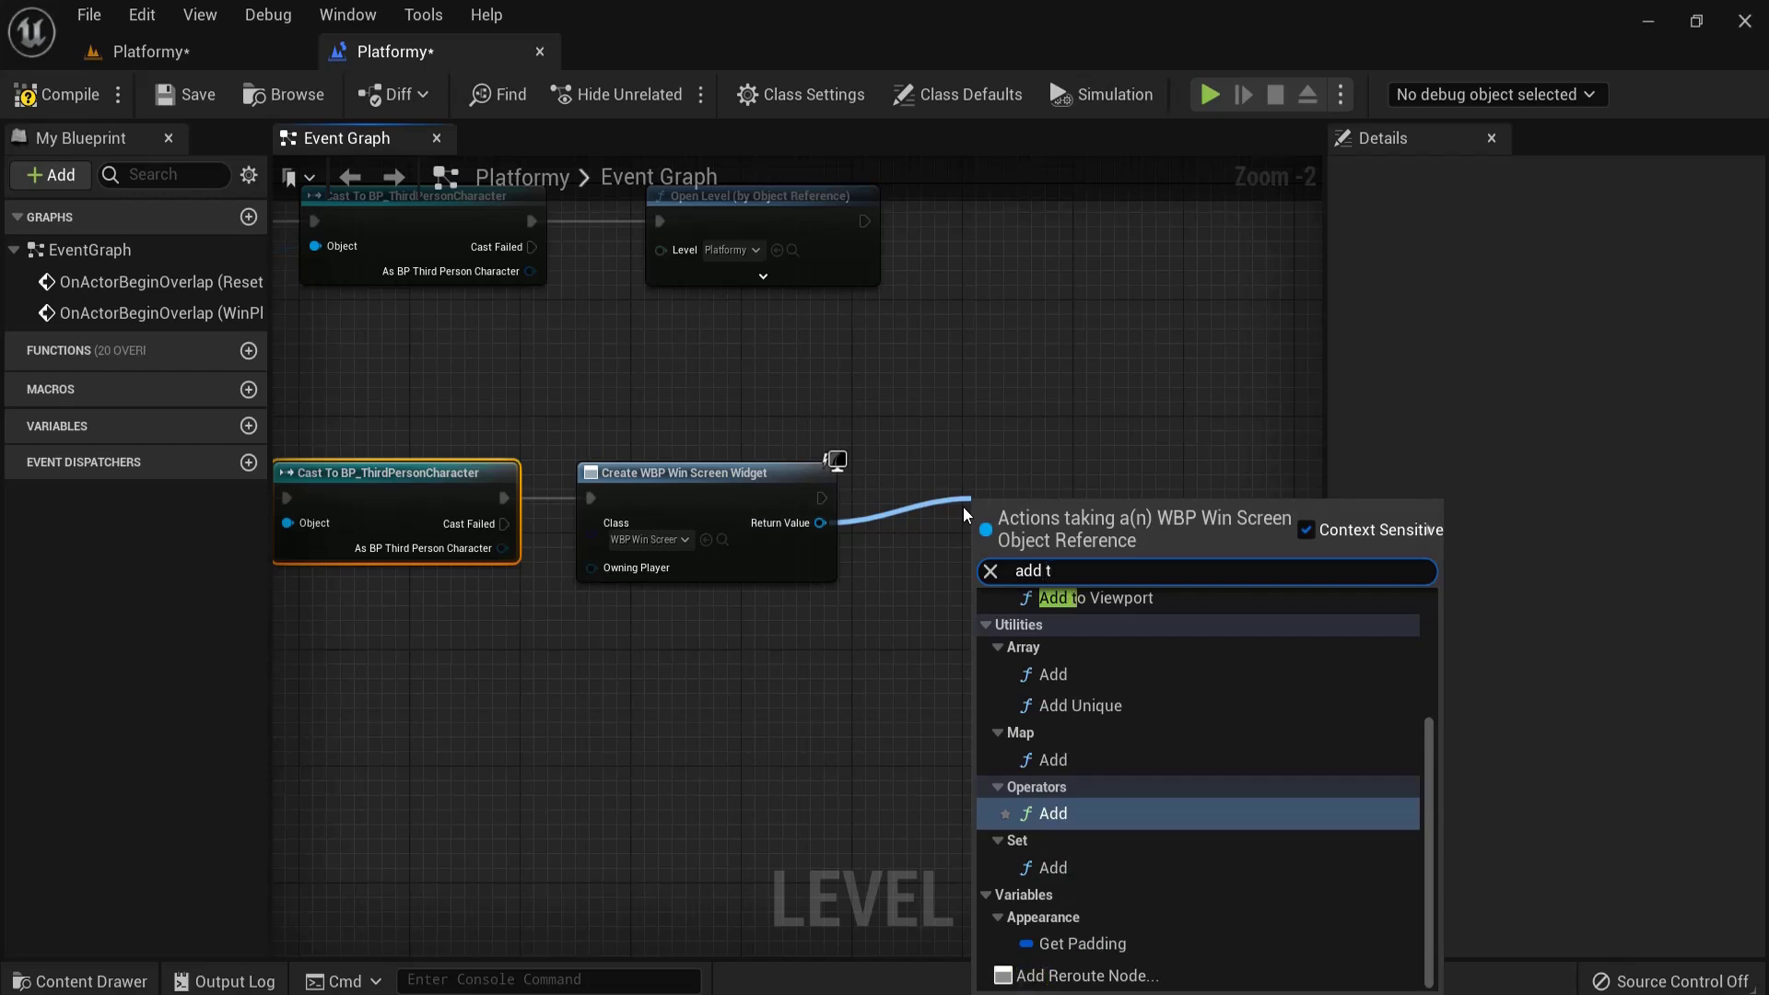
pyautogui.click(1096, 599)
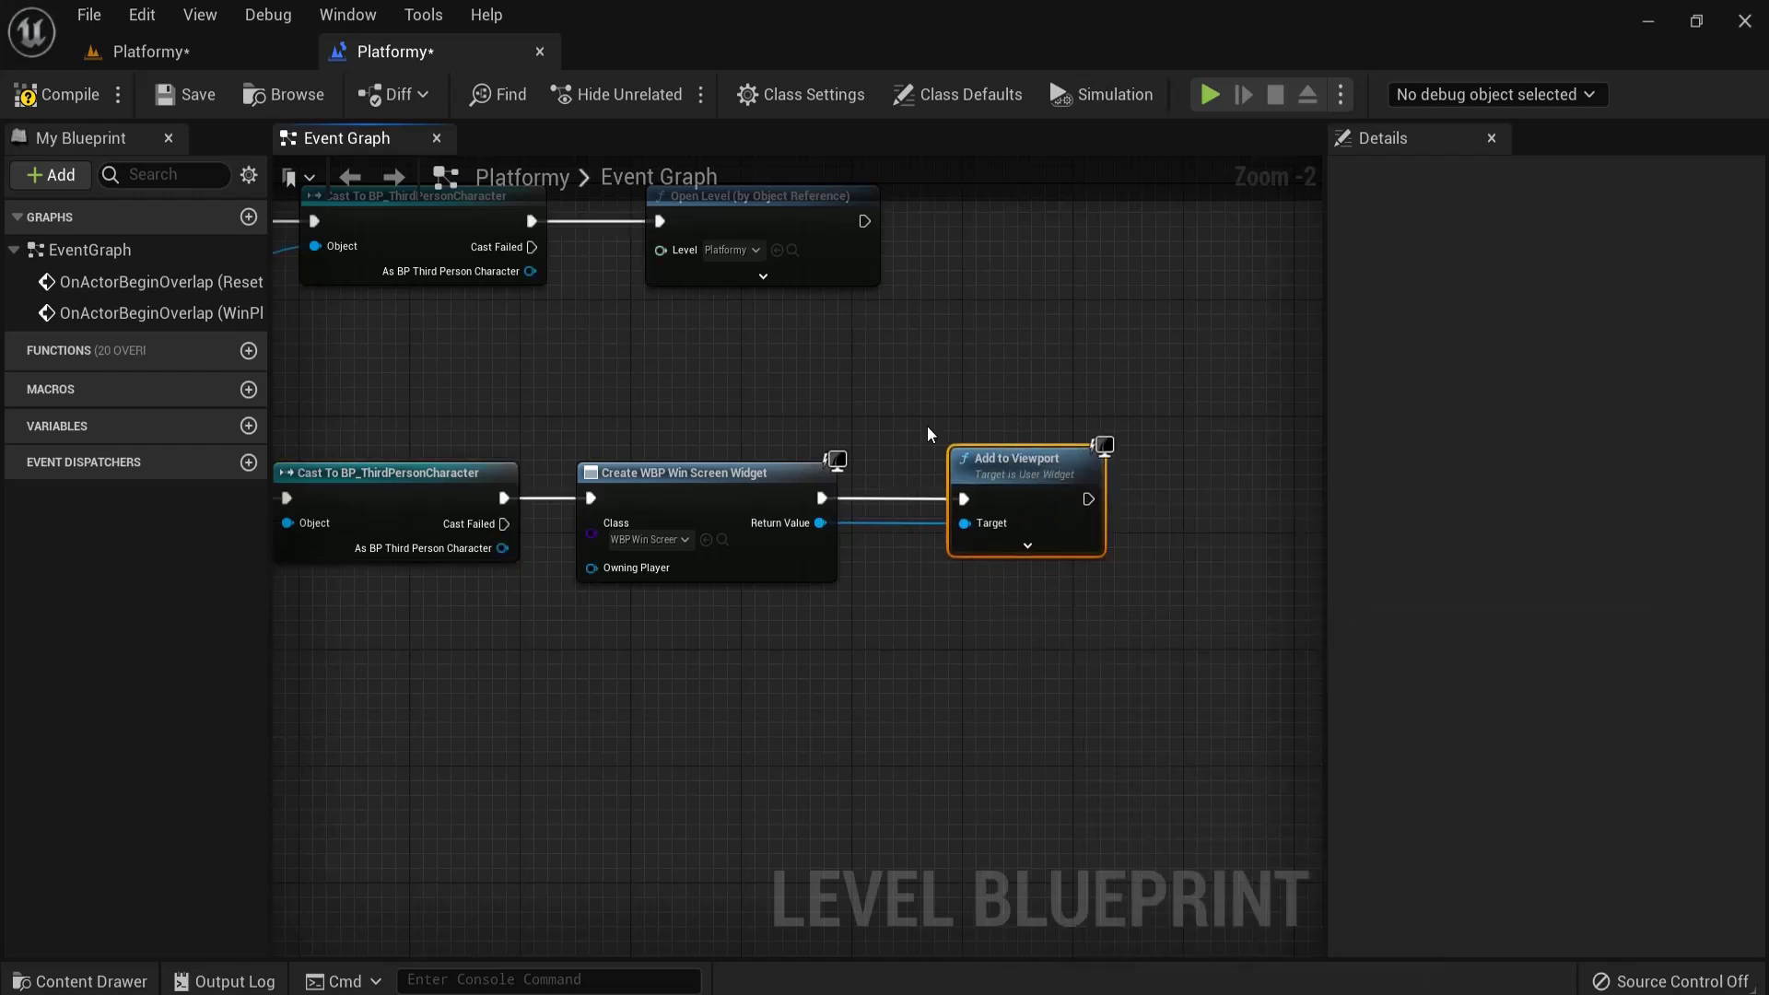
# - Save the level blueprint with the WinPlace overlap logic and its win screen widget nodes
pyautogui.moveTo(927, 426); pyautogui.dragTo(1267, 351, button='right')
pyautogui.moveTo(503, 383); pyautogui.dragTo(825, 522)
pyautogui.moveTo(826, 522); pyautogui.dragTo(549, 453, button='right')
pyautogui.moveTo(495, 322); pyautogui.dragTo(1068, 629)
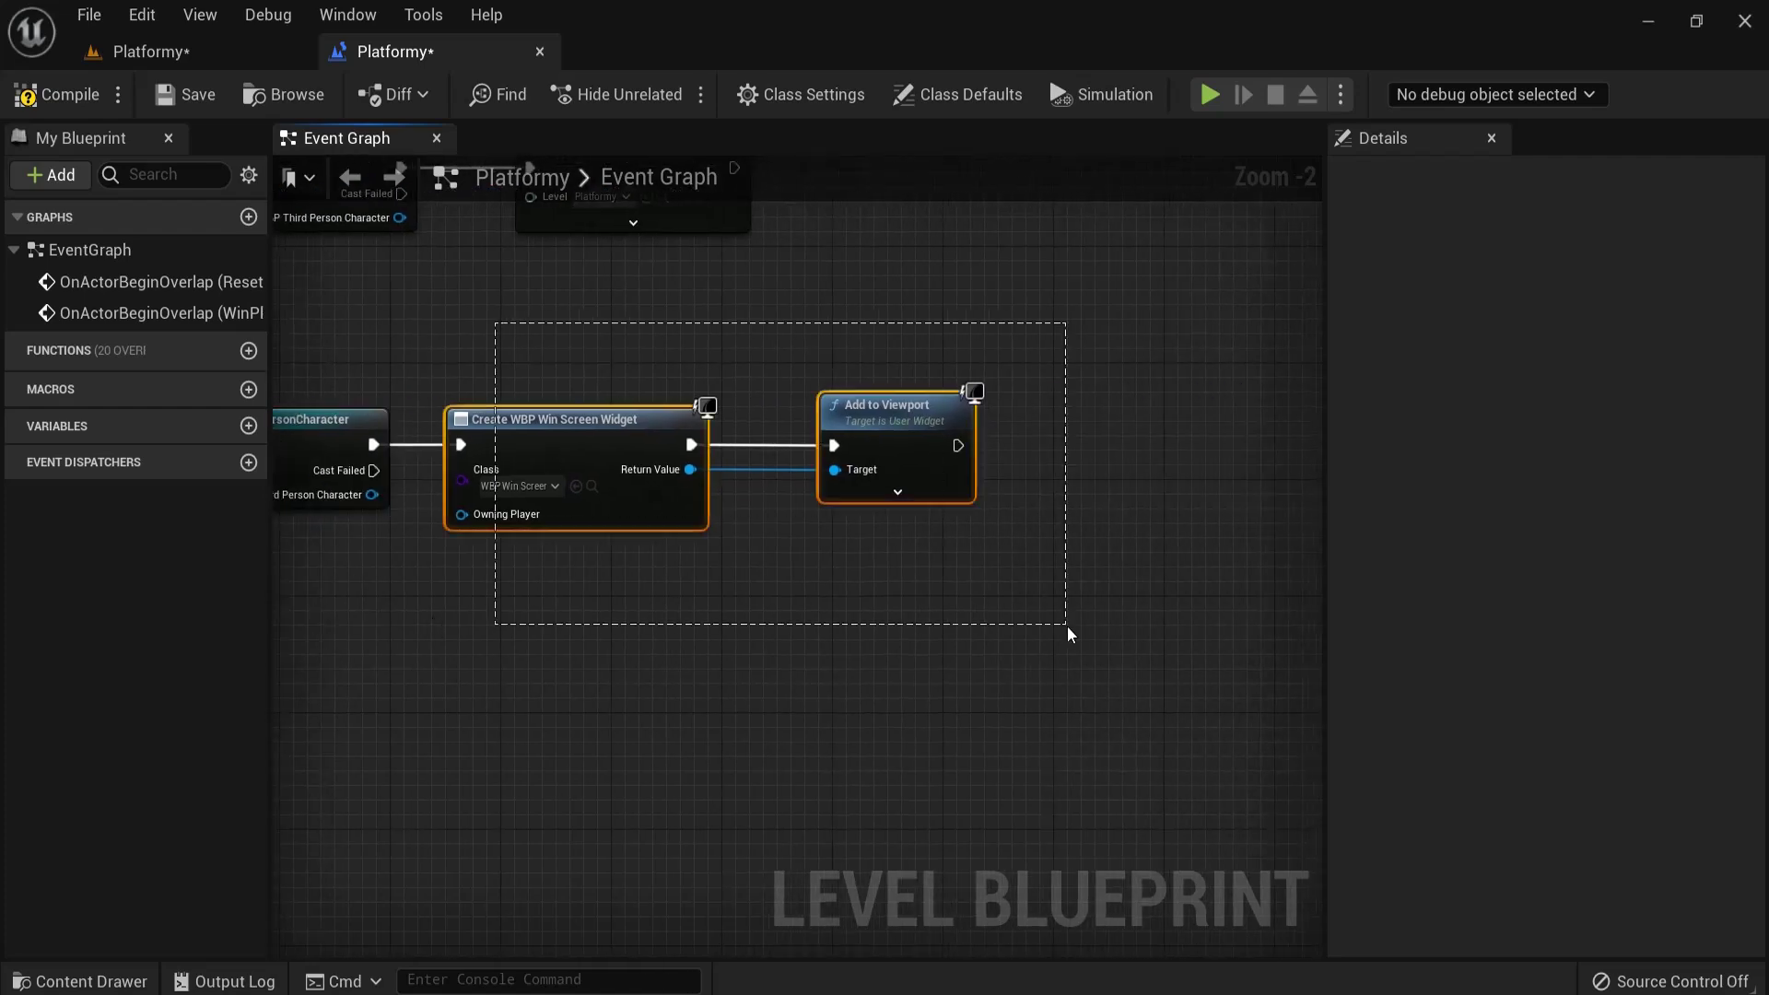
pyautogui.click(181, 103)
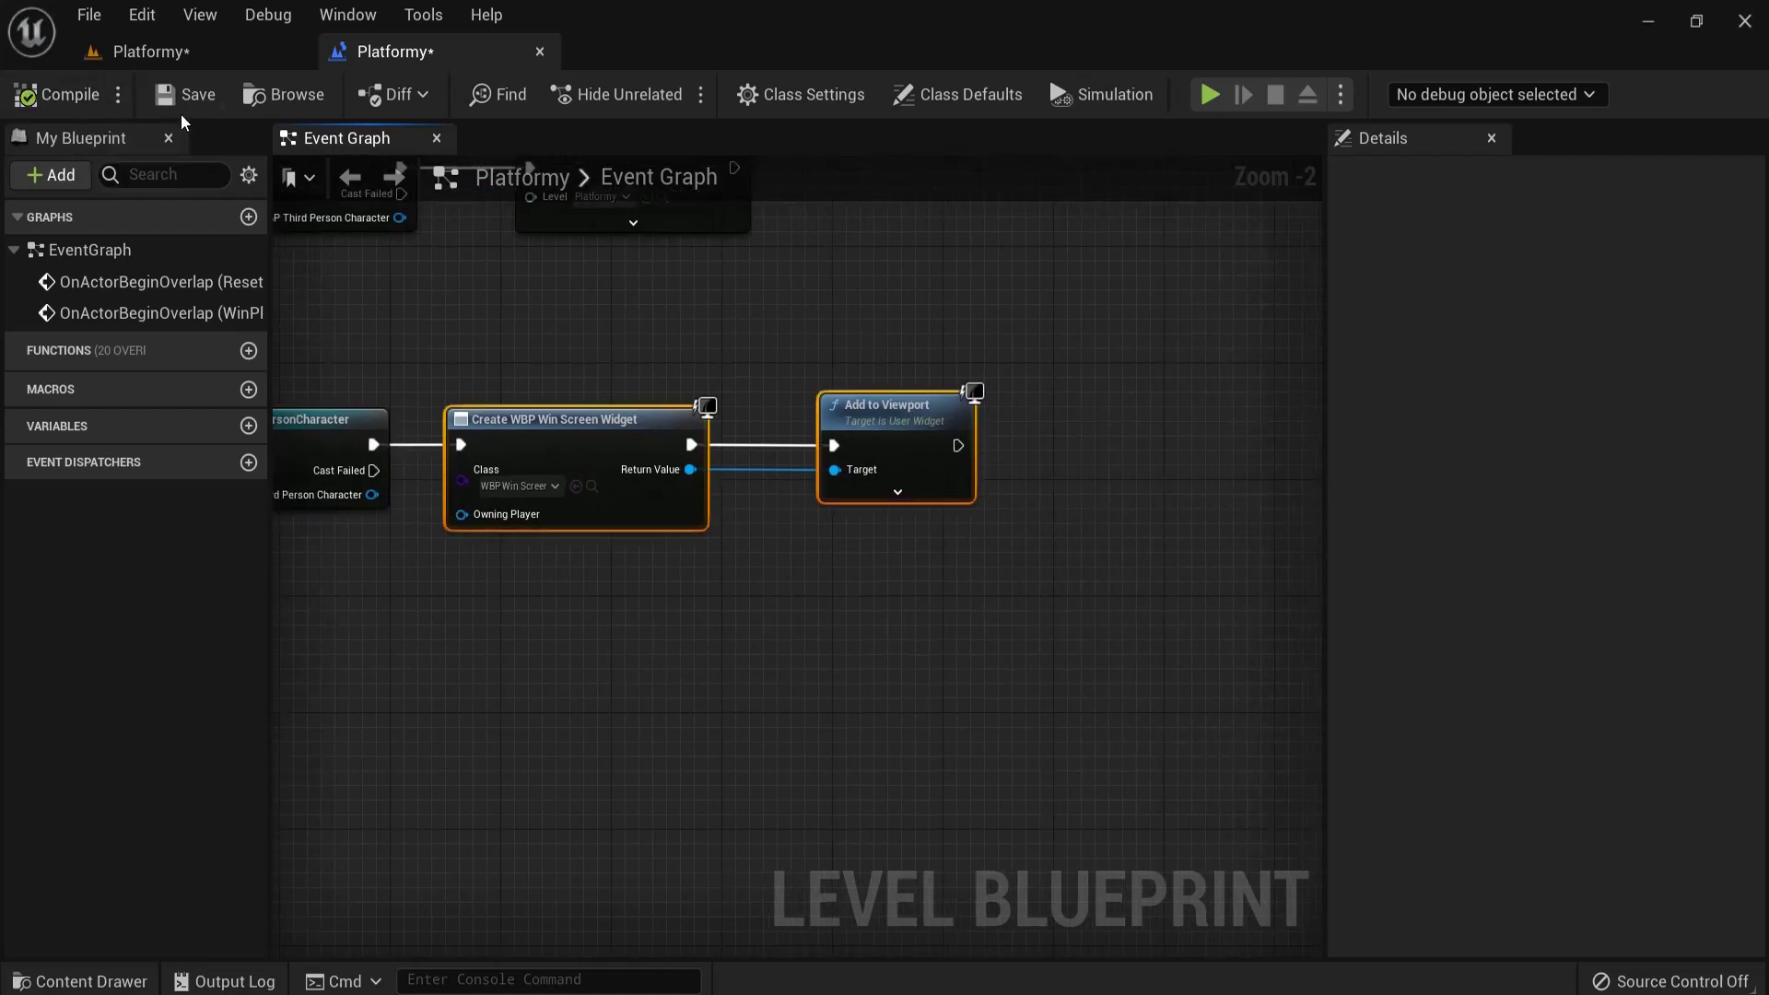
# - Return to the level and start playing it from the green rock beside BP_Coin2
pyautogui.click(190, 55)
pyautogui.moveTo(833, 525); pyautogui.dragTo(758, 526, button='right')
pyautogui.rightClick(387, 565)
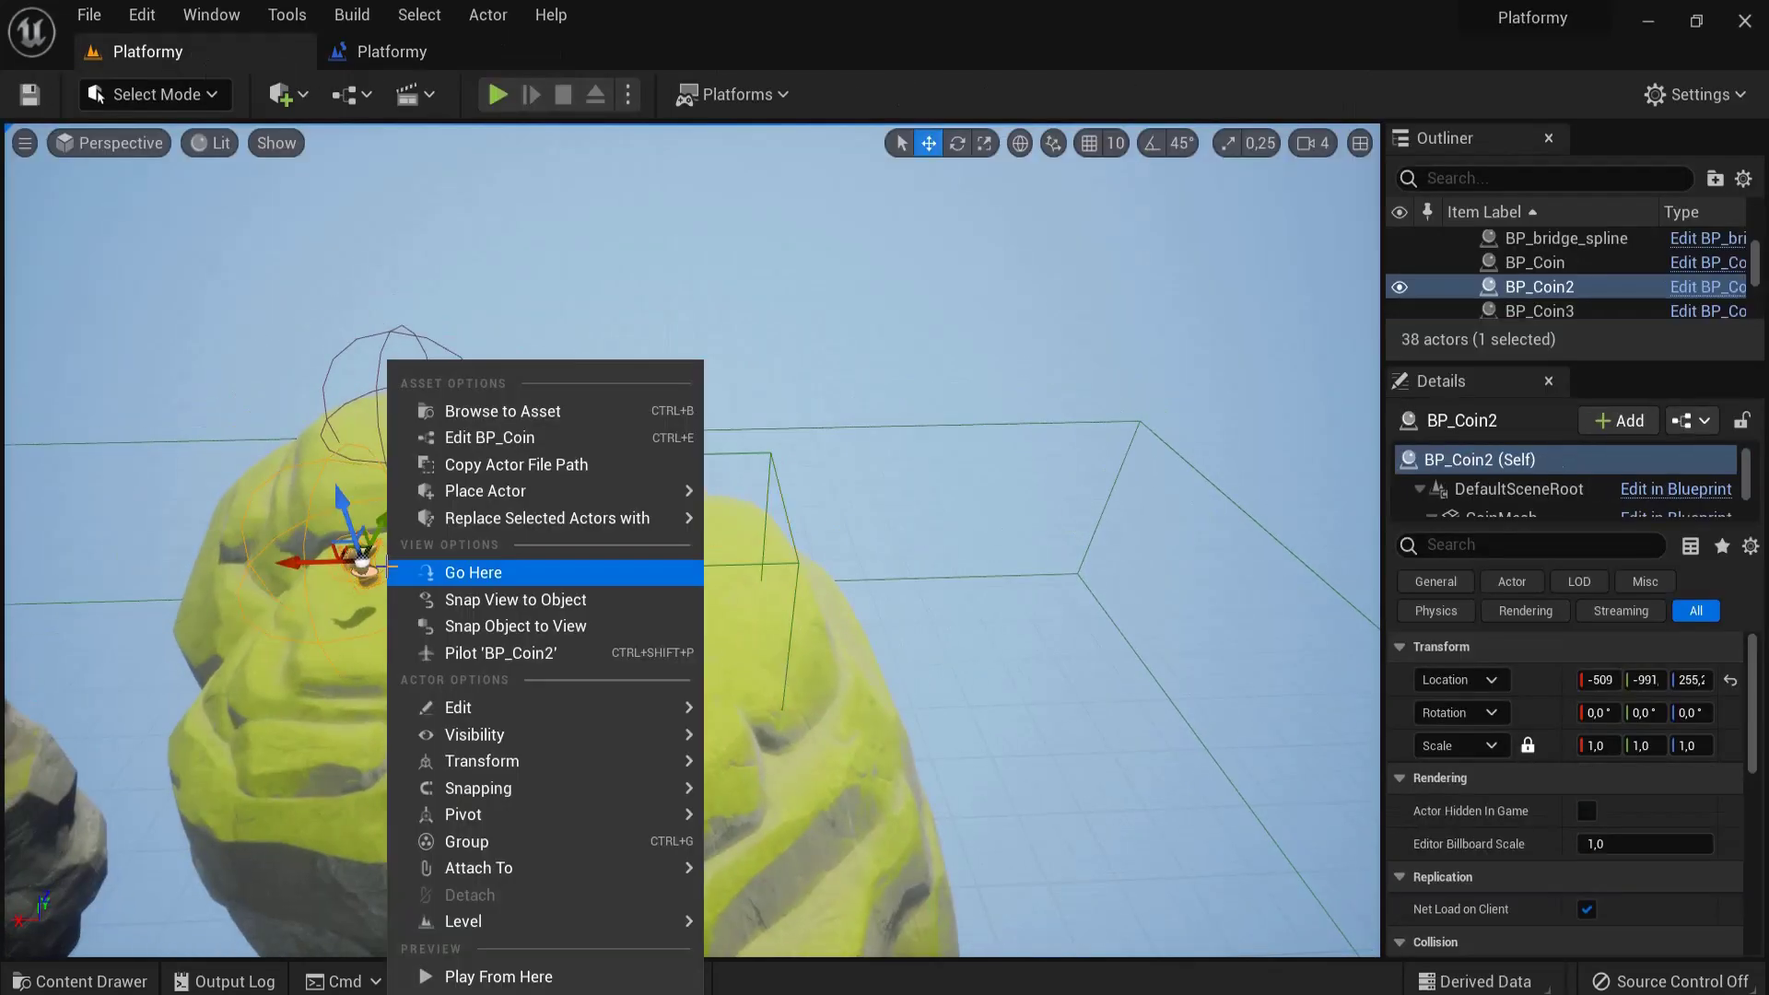
pyautogui.click(521, 975)
pyautogui.click(690, 733)
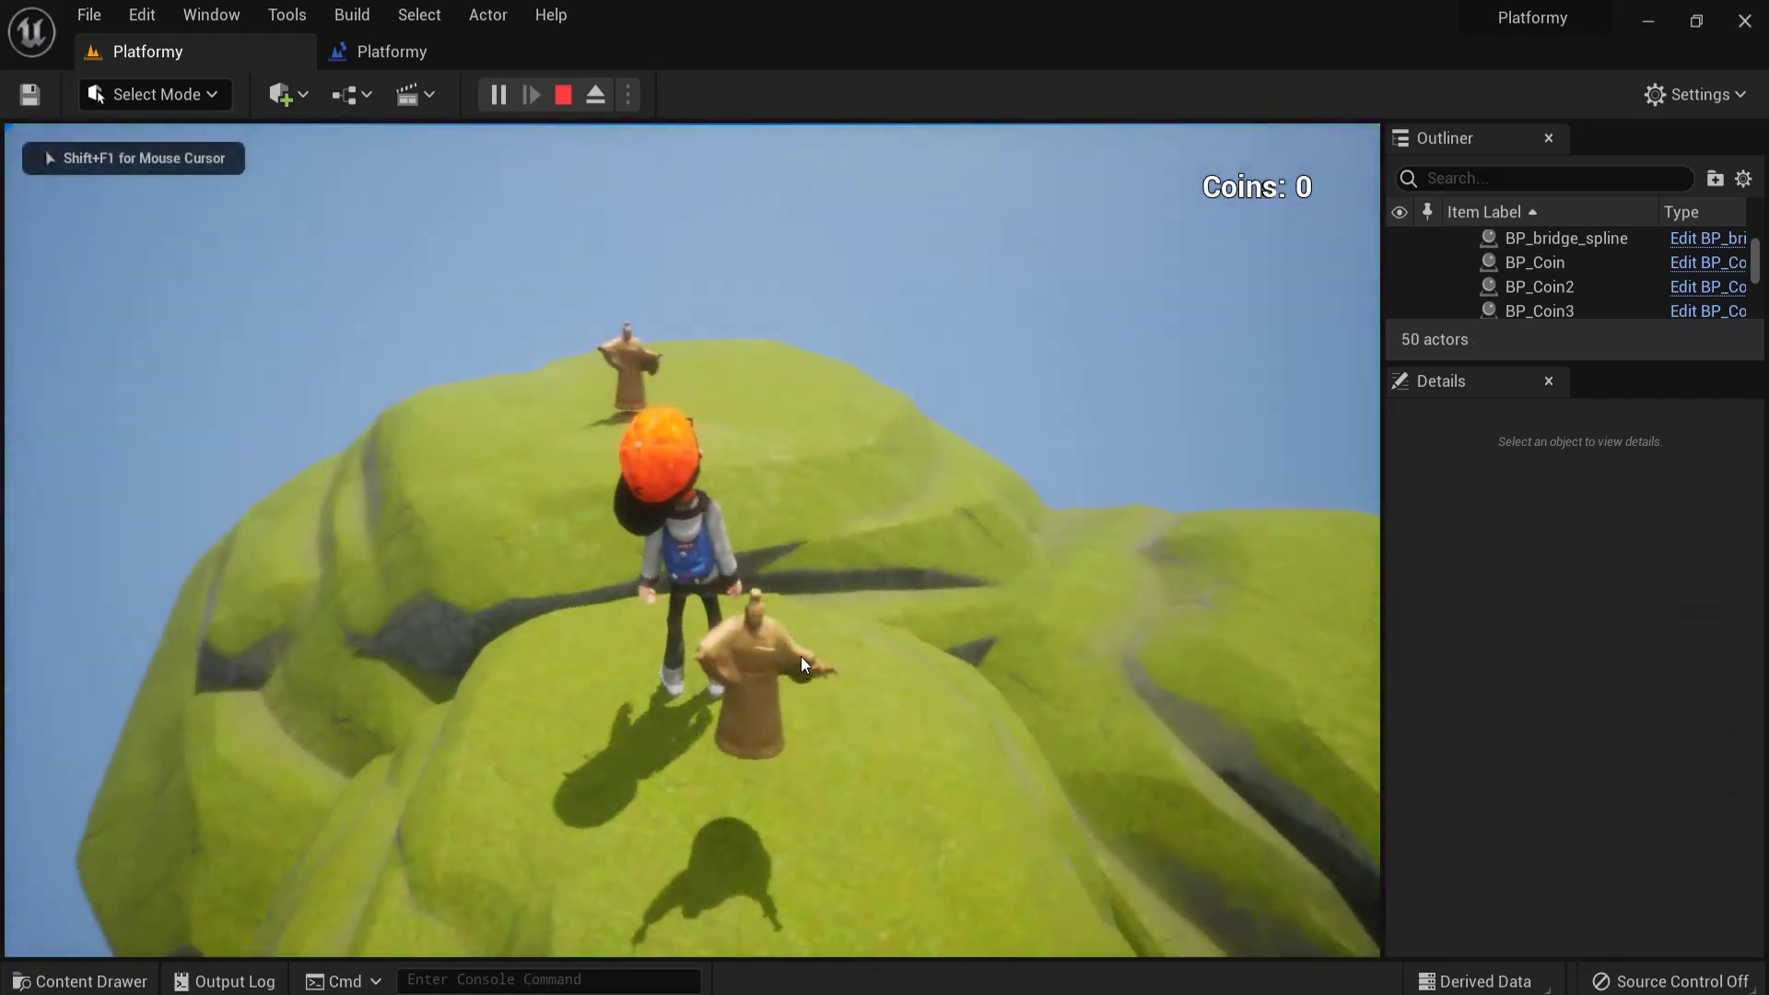
# - Run and jump the character over the rocks into the WinPlace trigger to test the win screen, and stop playing
pyautogui.press('w')
pyautogui.press('space')
pyautogui.press('w')
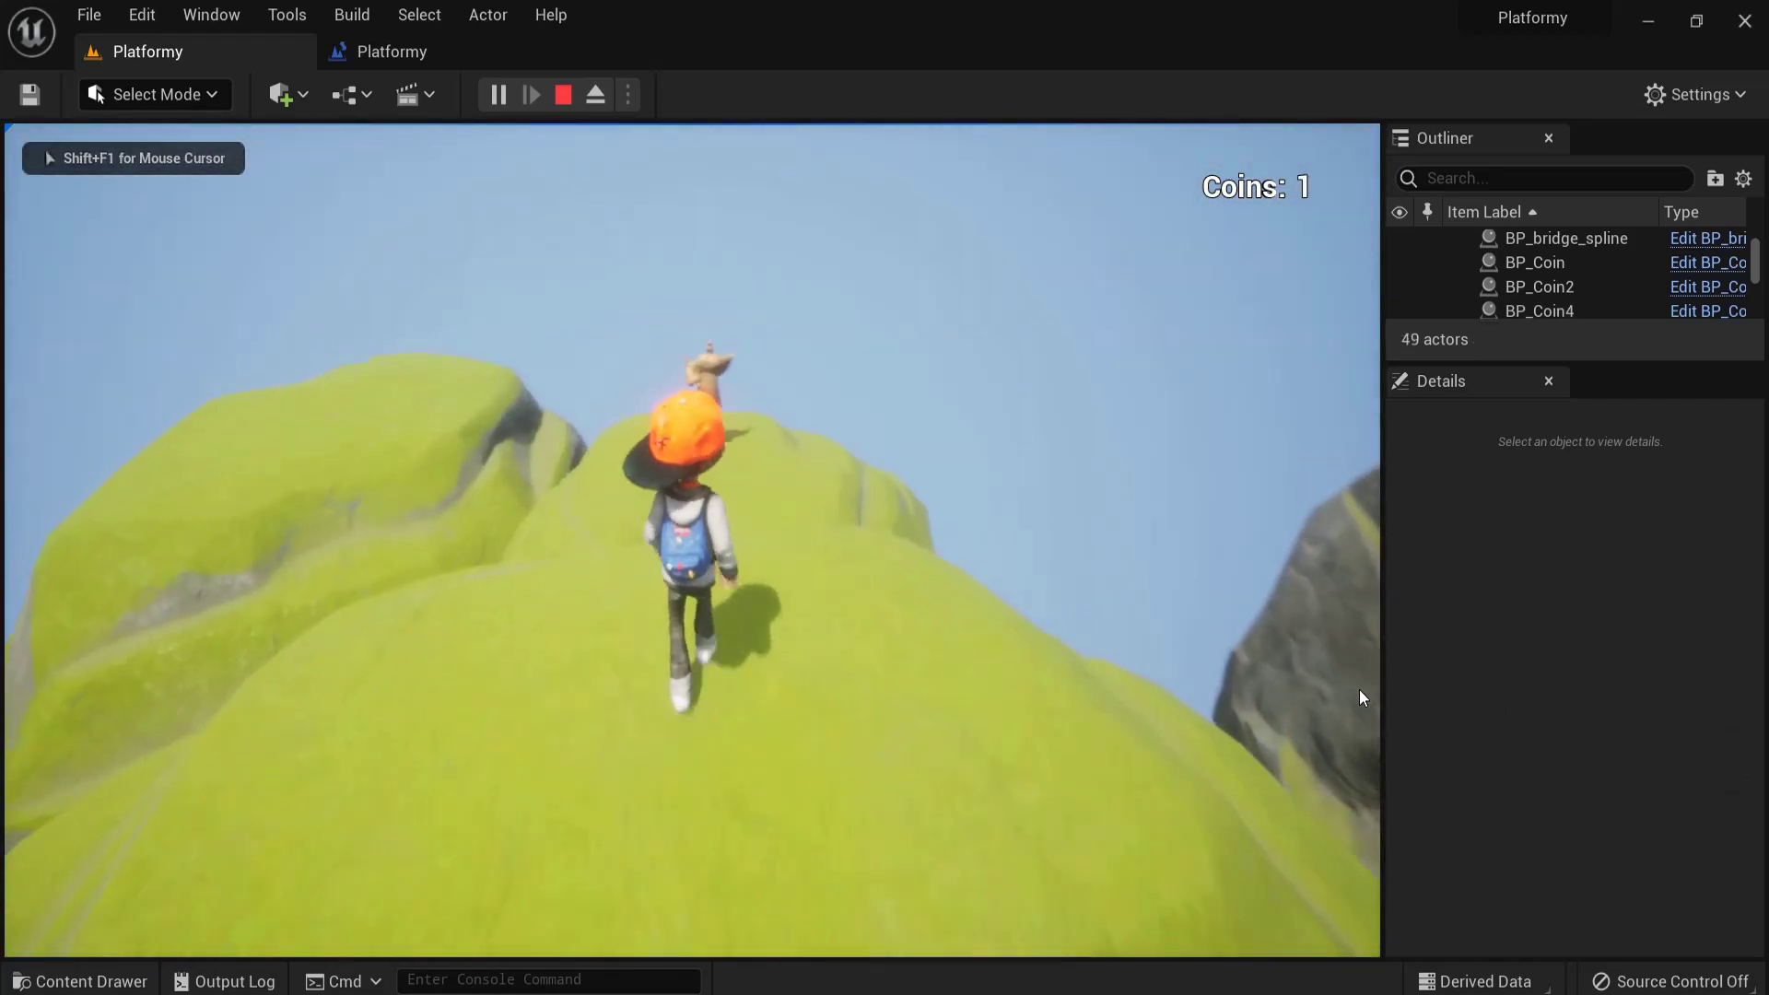
pyautogui.press('space')
pyautogui.press('w')
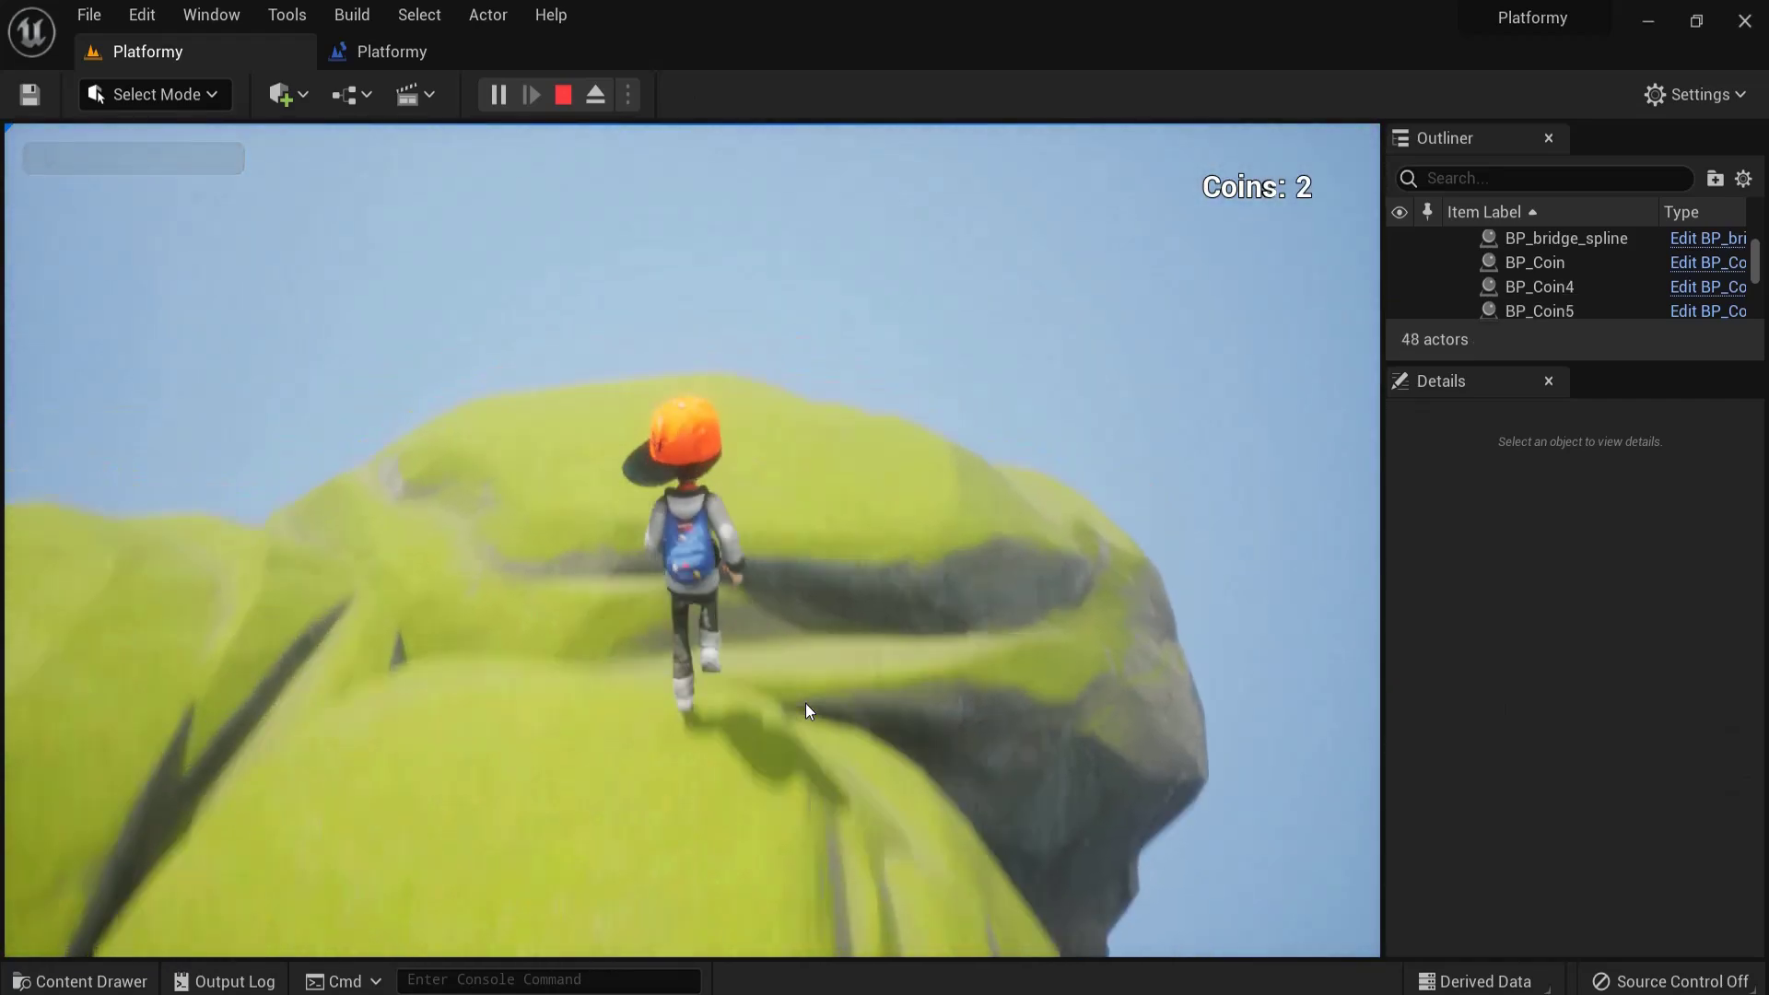
pyautogui.press('space')
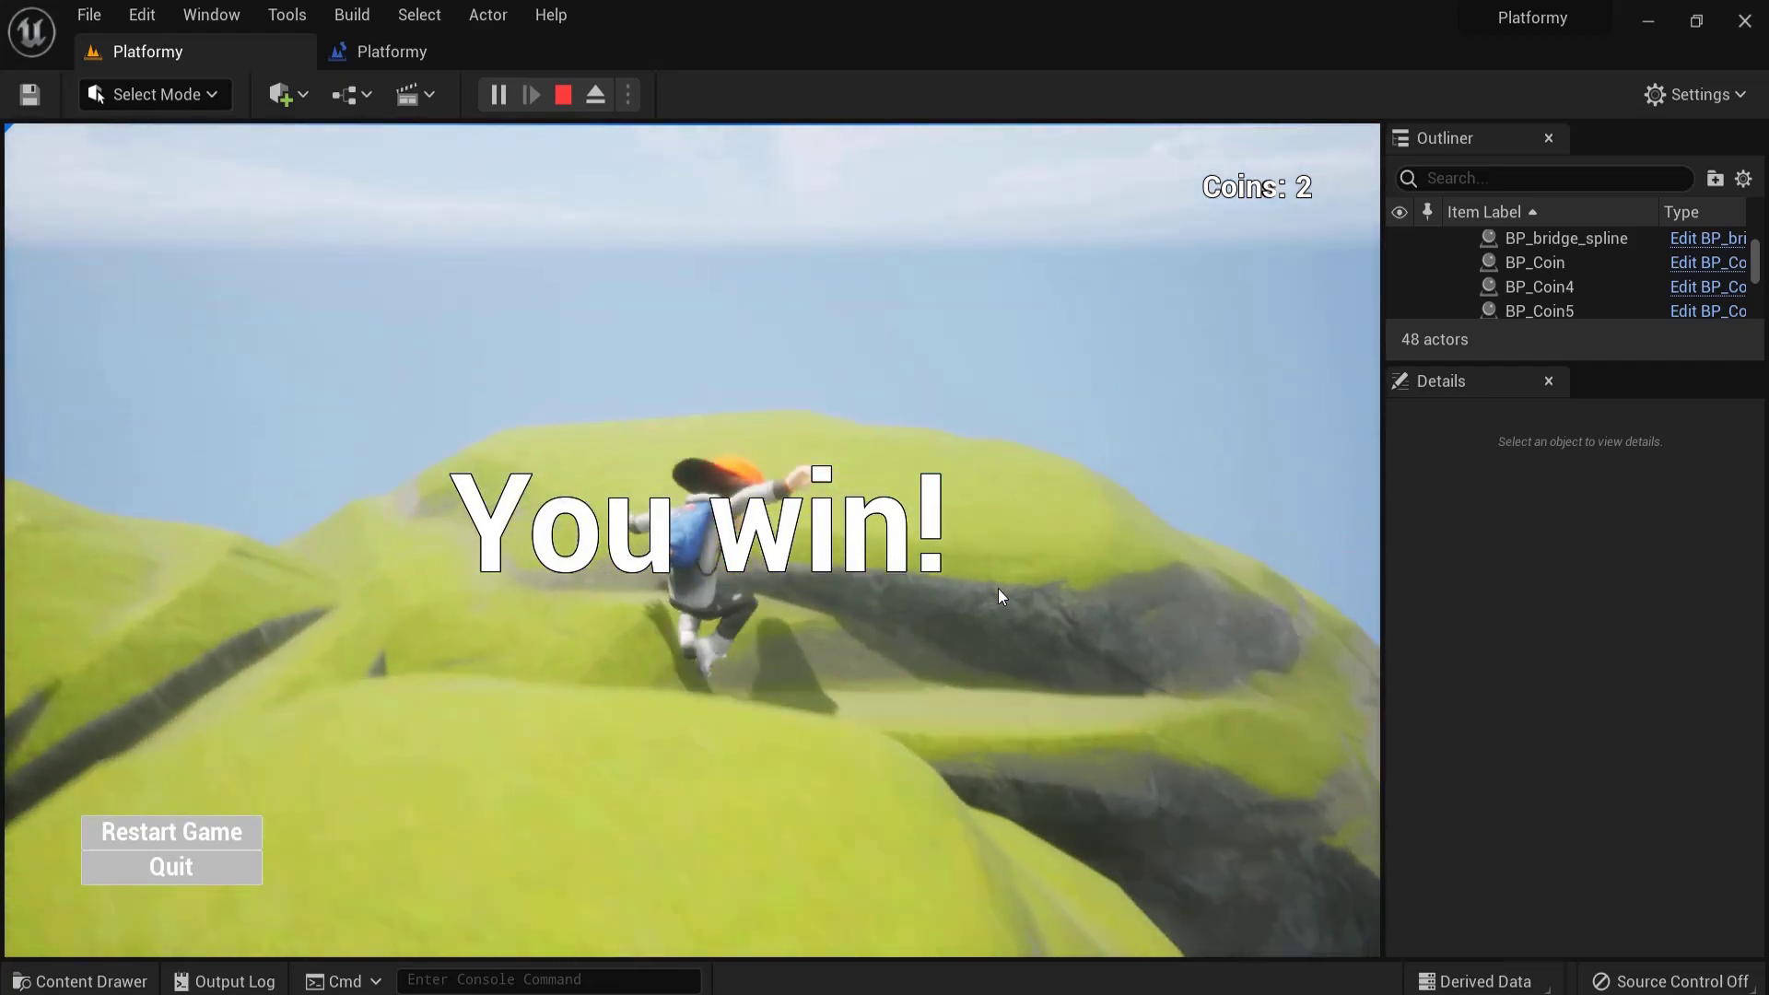
pyautogui.press('space')
pyautogui.press('Escape')
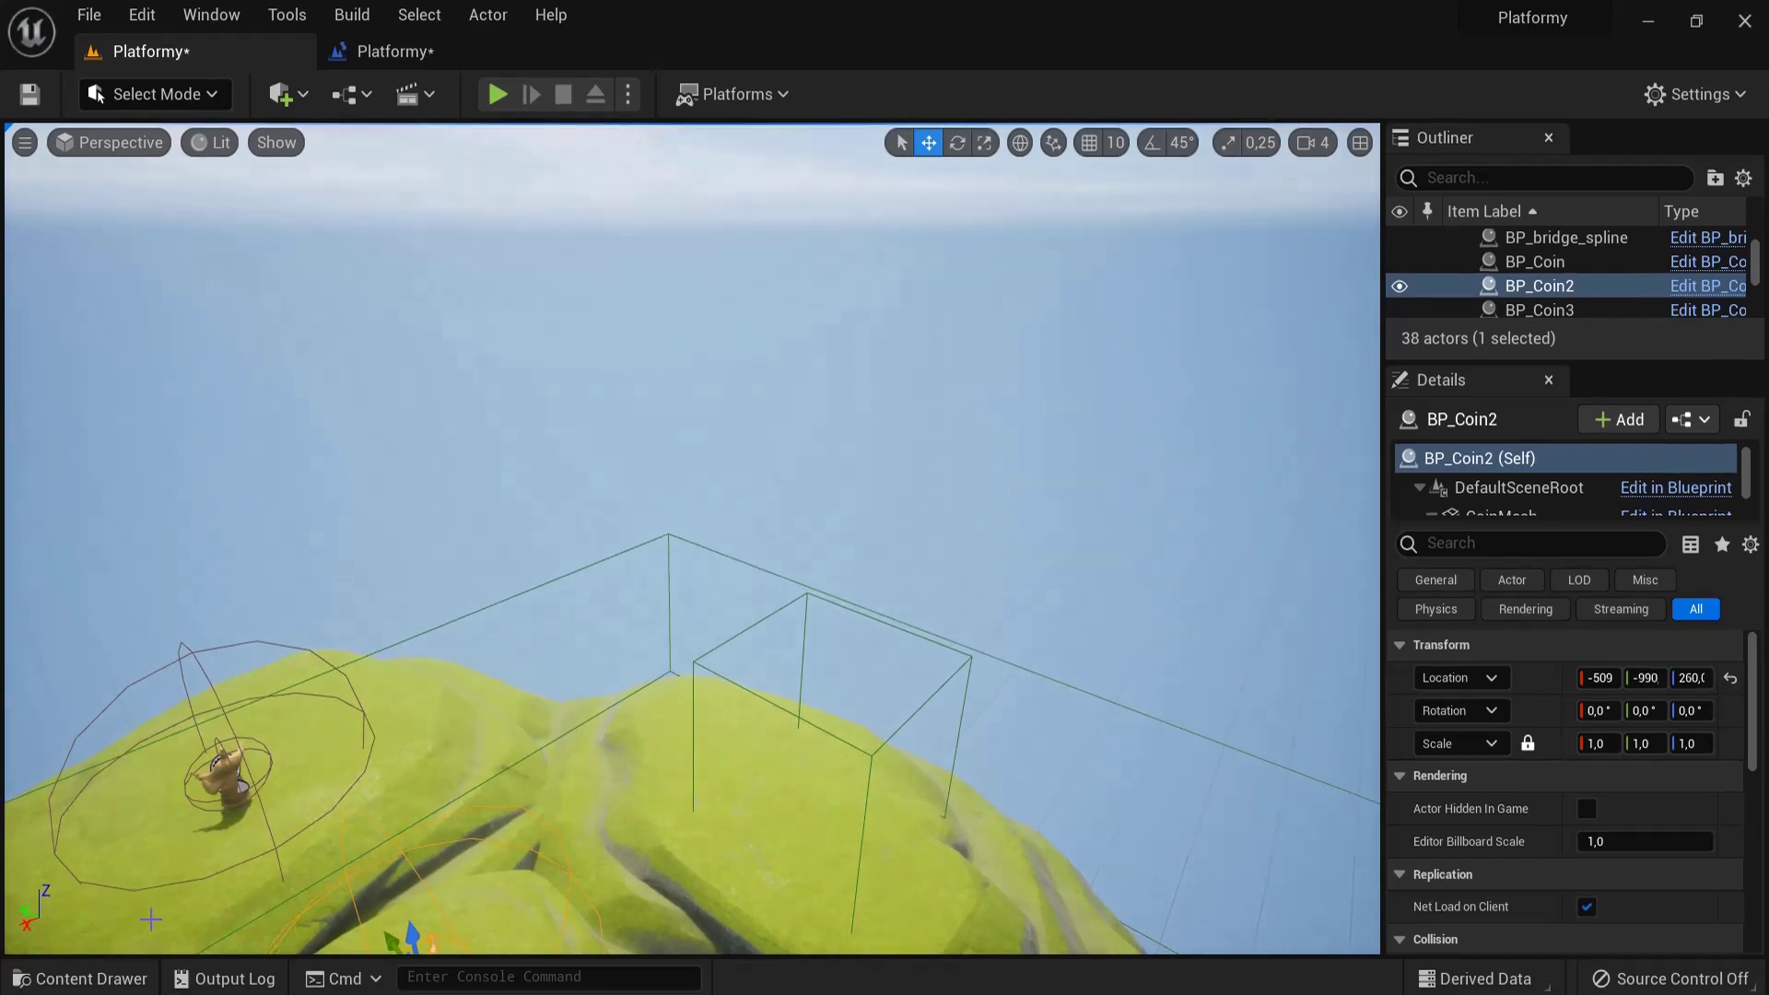
# - Open the WBP_WinScreen widget from the UI folder and show its event graph
pyautogui.click(88, 981)
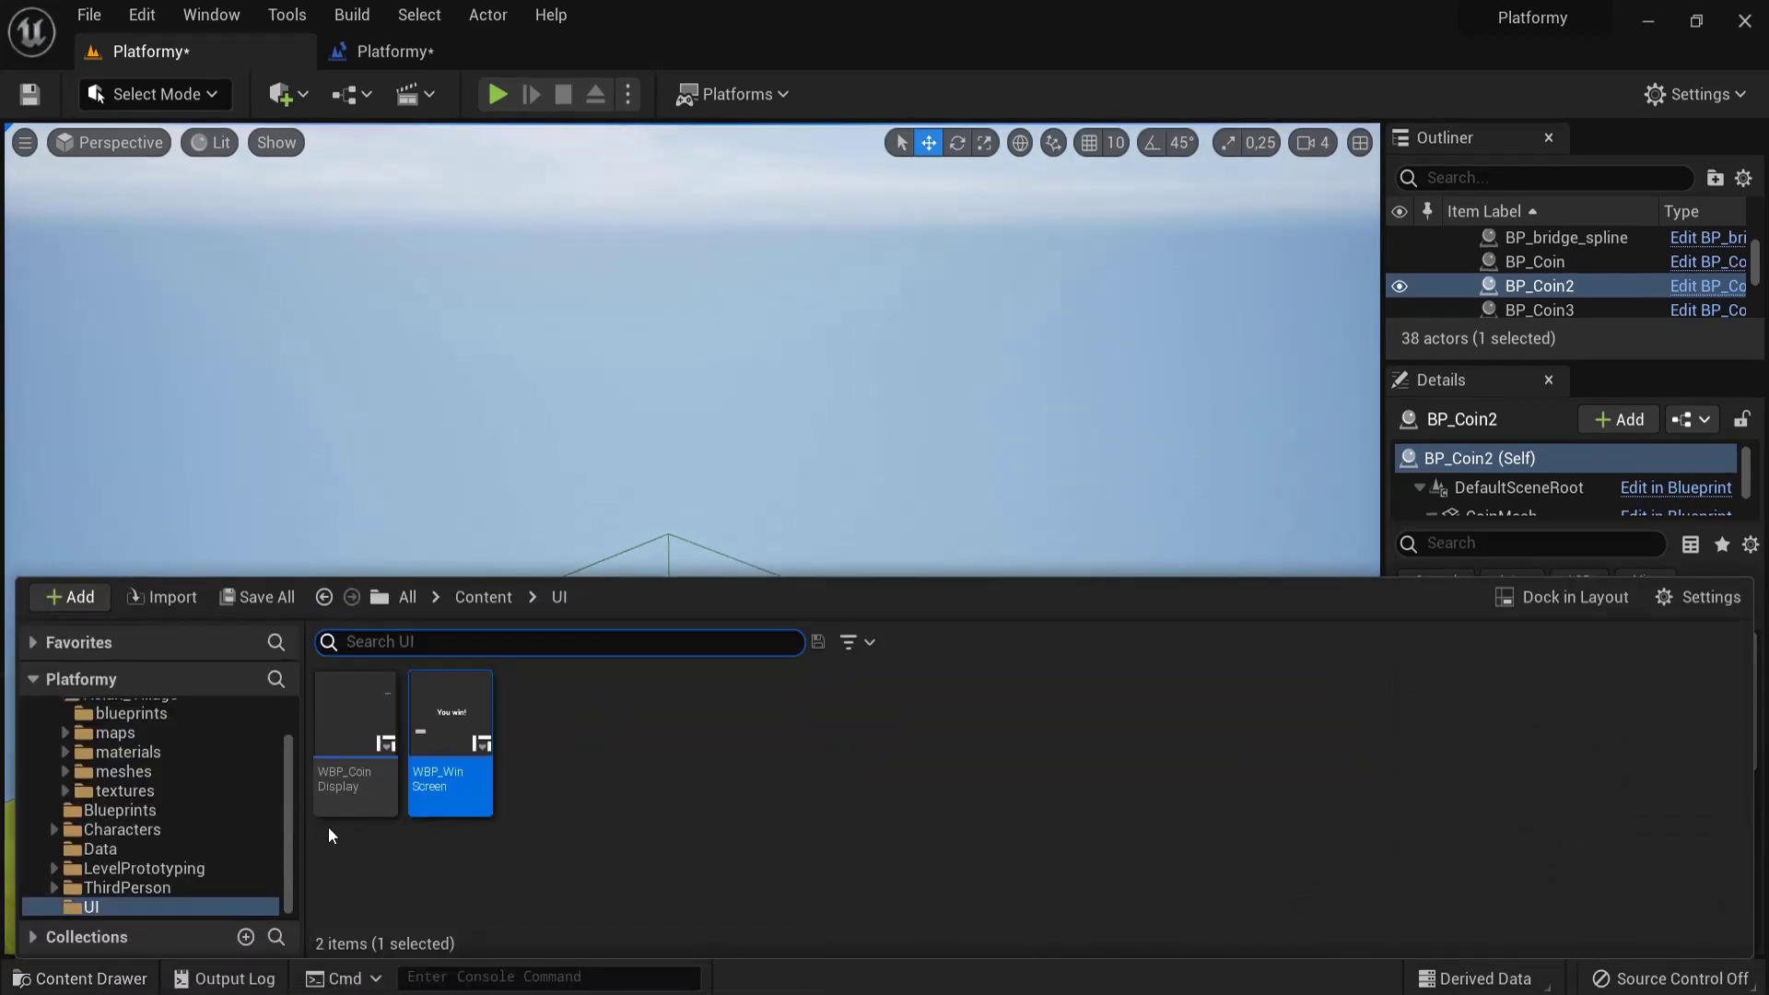
pyautogui.doubleClick(462, 751)
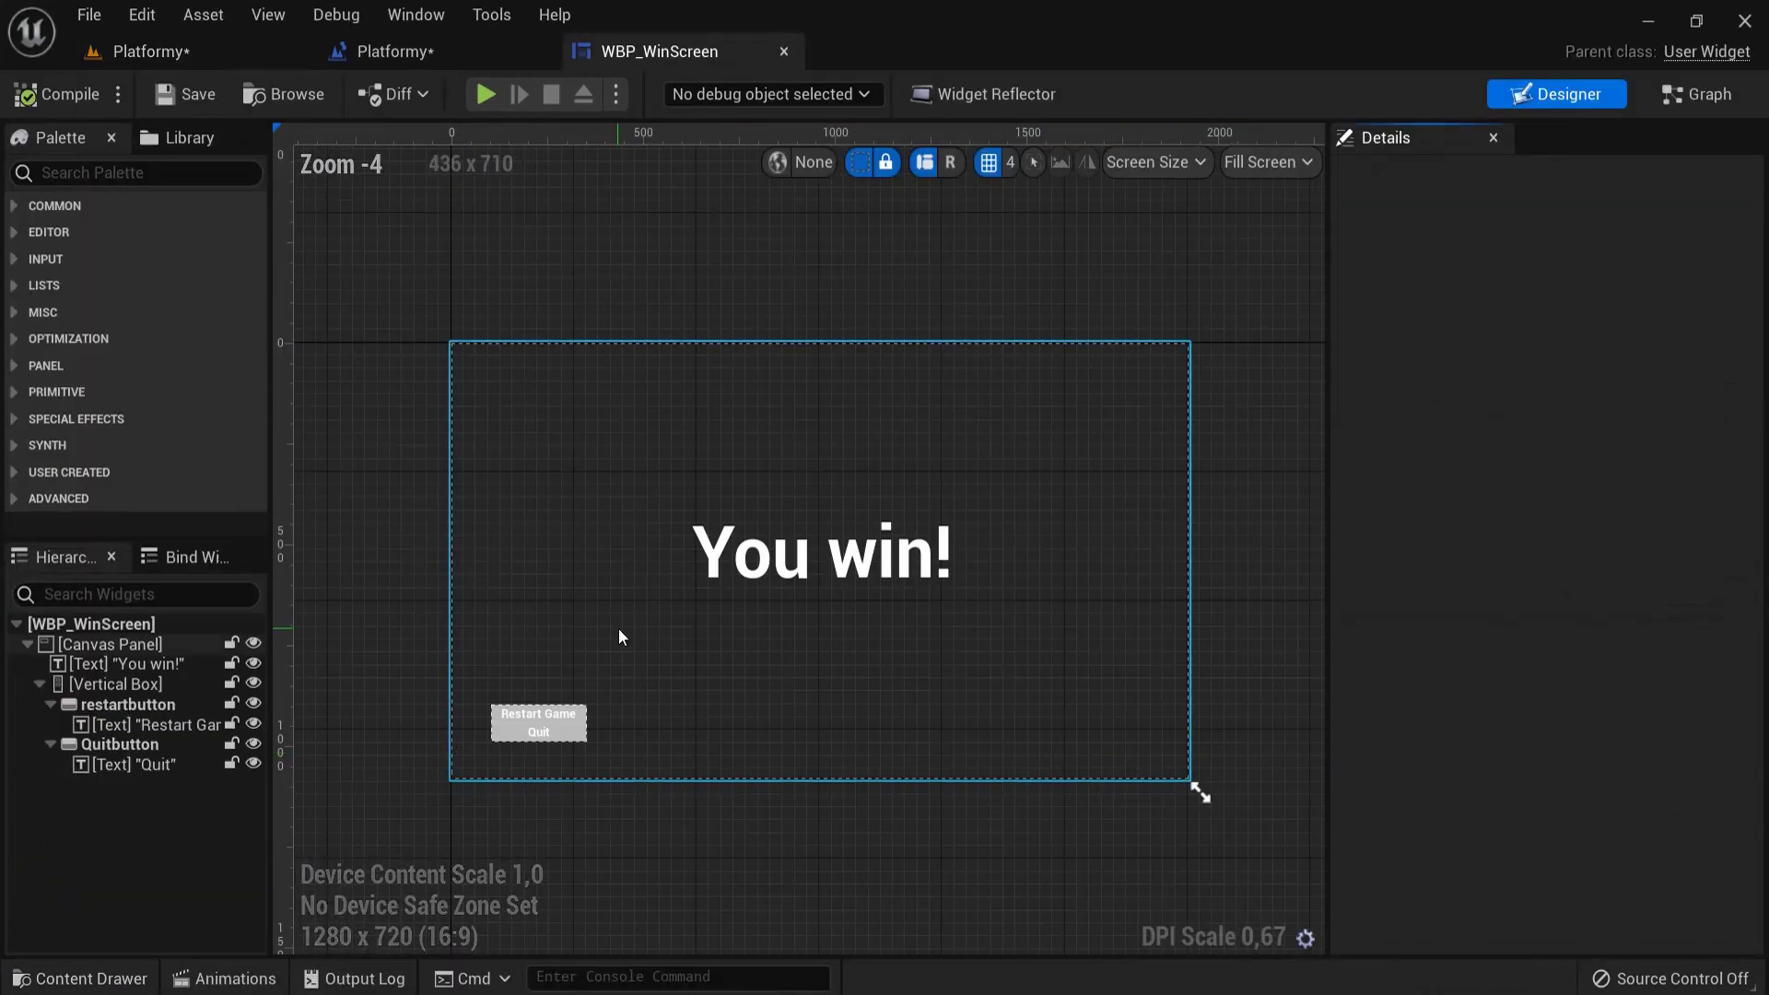
pyautogui.click(1689, 98)
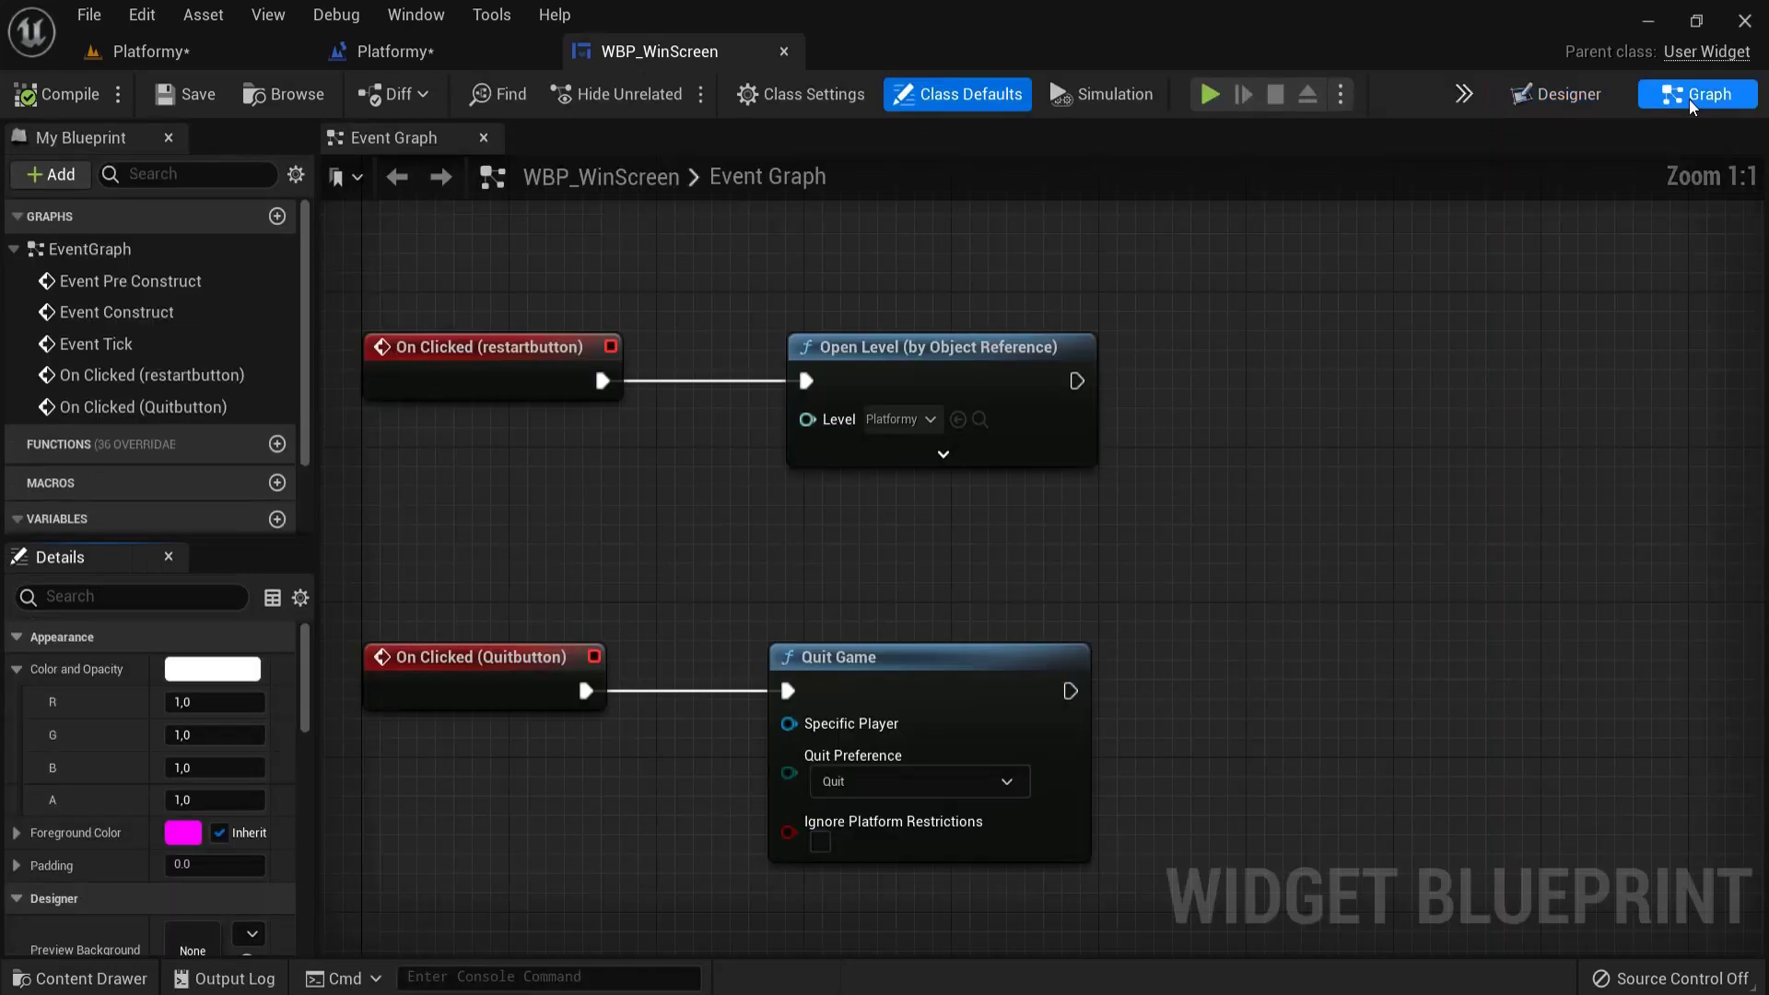
# - Delete the unused Event Pre Construct and Event Tick nodes, keeping Event Construct
pyautogui.scroll(-6, 645, 479)
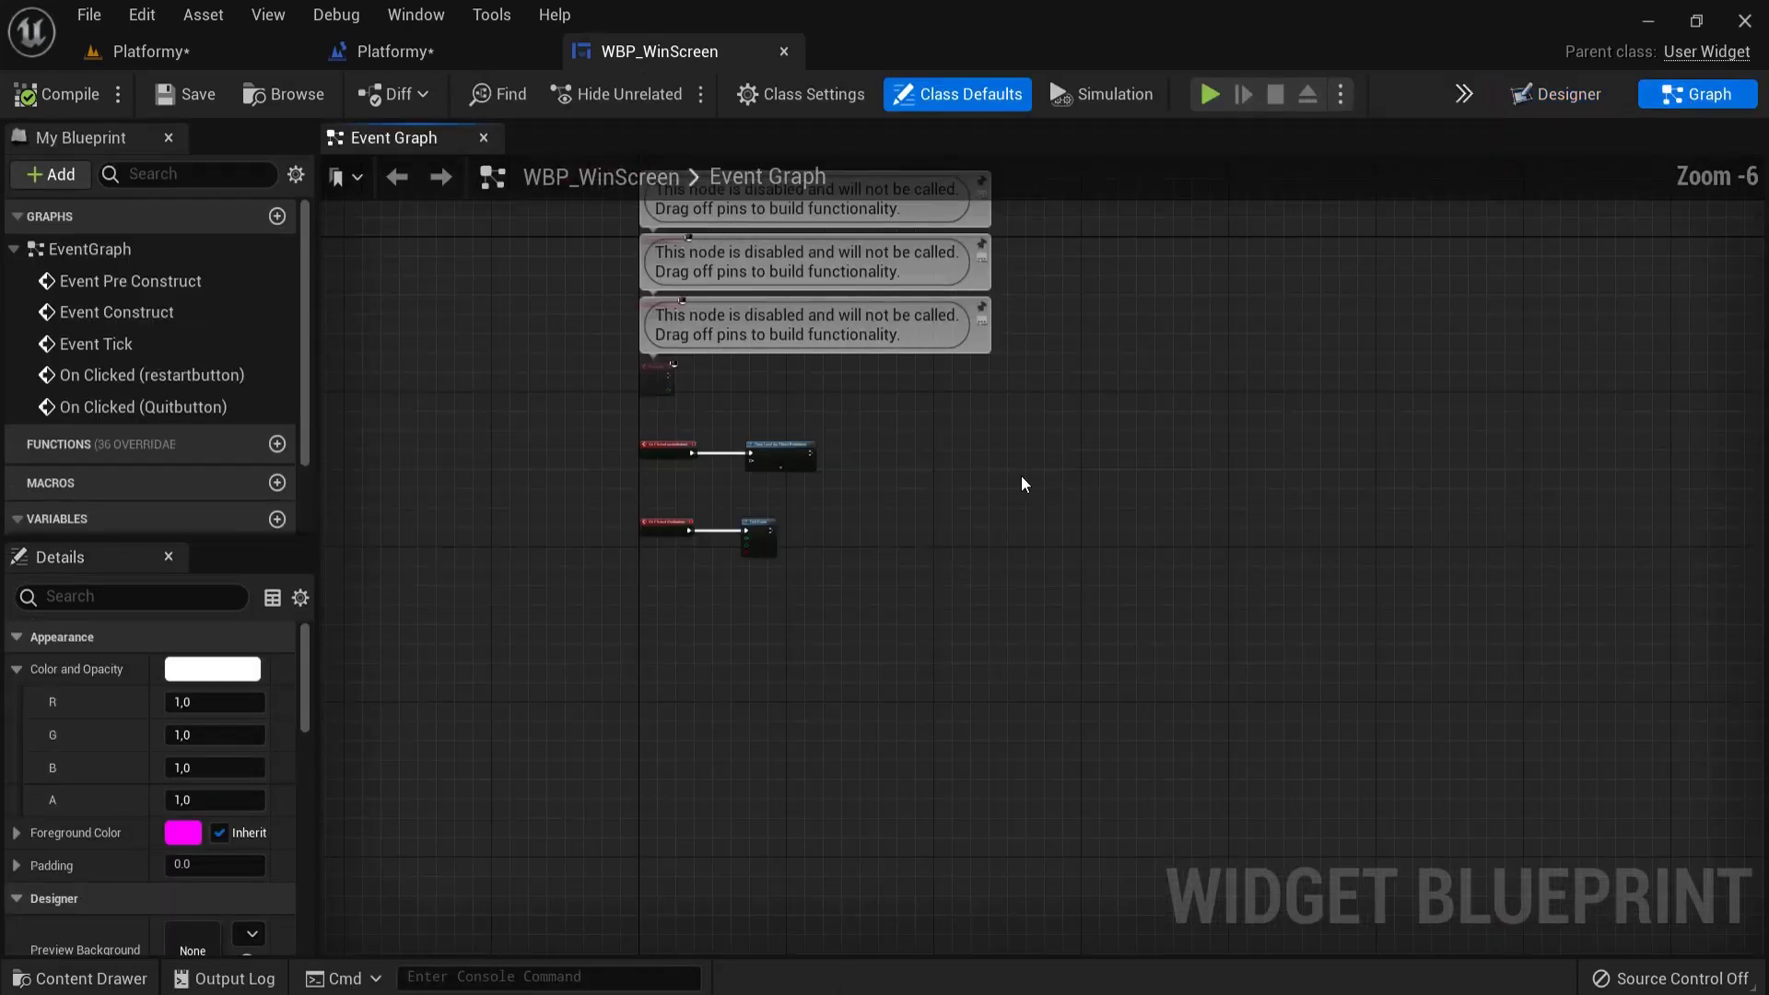
pyautogui.scroll(5, 665, 496)
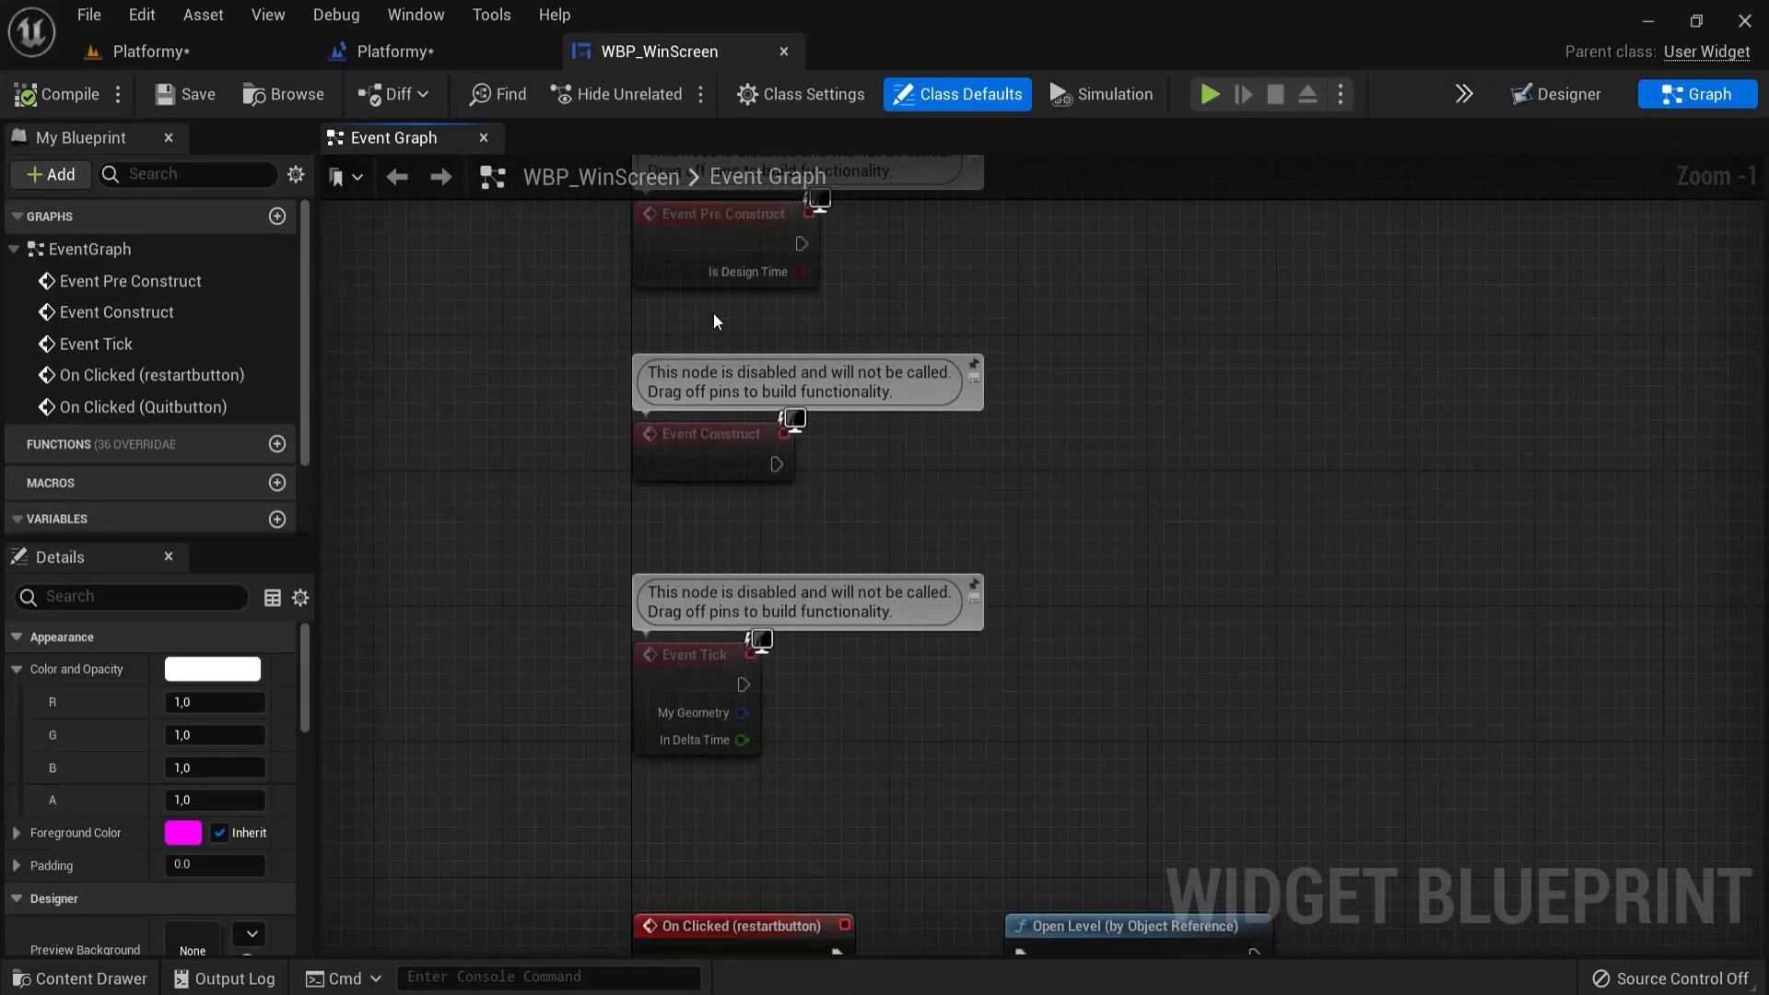
pyautogui.click(701, 241)
pyautogui.press('Delete')
pyautogui.click(704, 685)
pyautogui.press('Delete')
pyautogui.moveTo(885, 491); pyautogui.dragTo(835, 494, button='right')
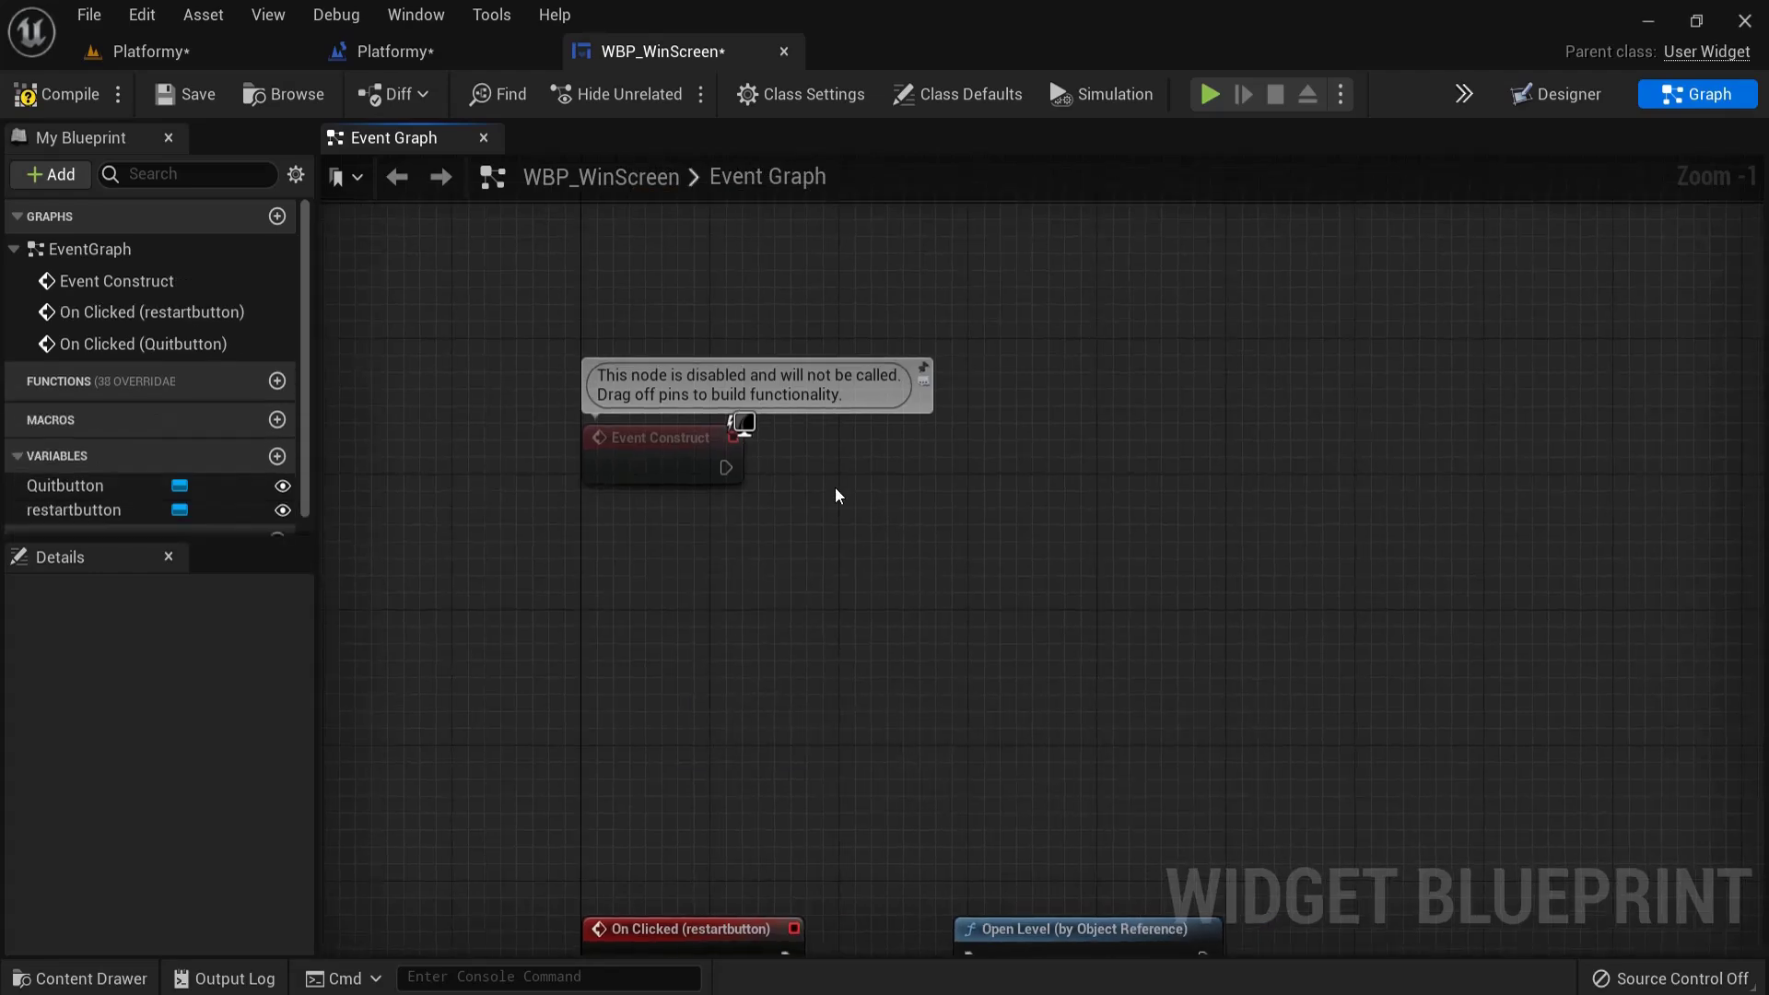
pyautogui.click(652, 449)
pyautogui.moveTo(590, 549); pyautogui.dragTo(811, 344)
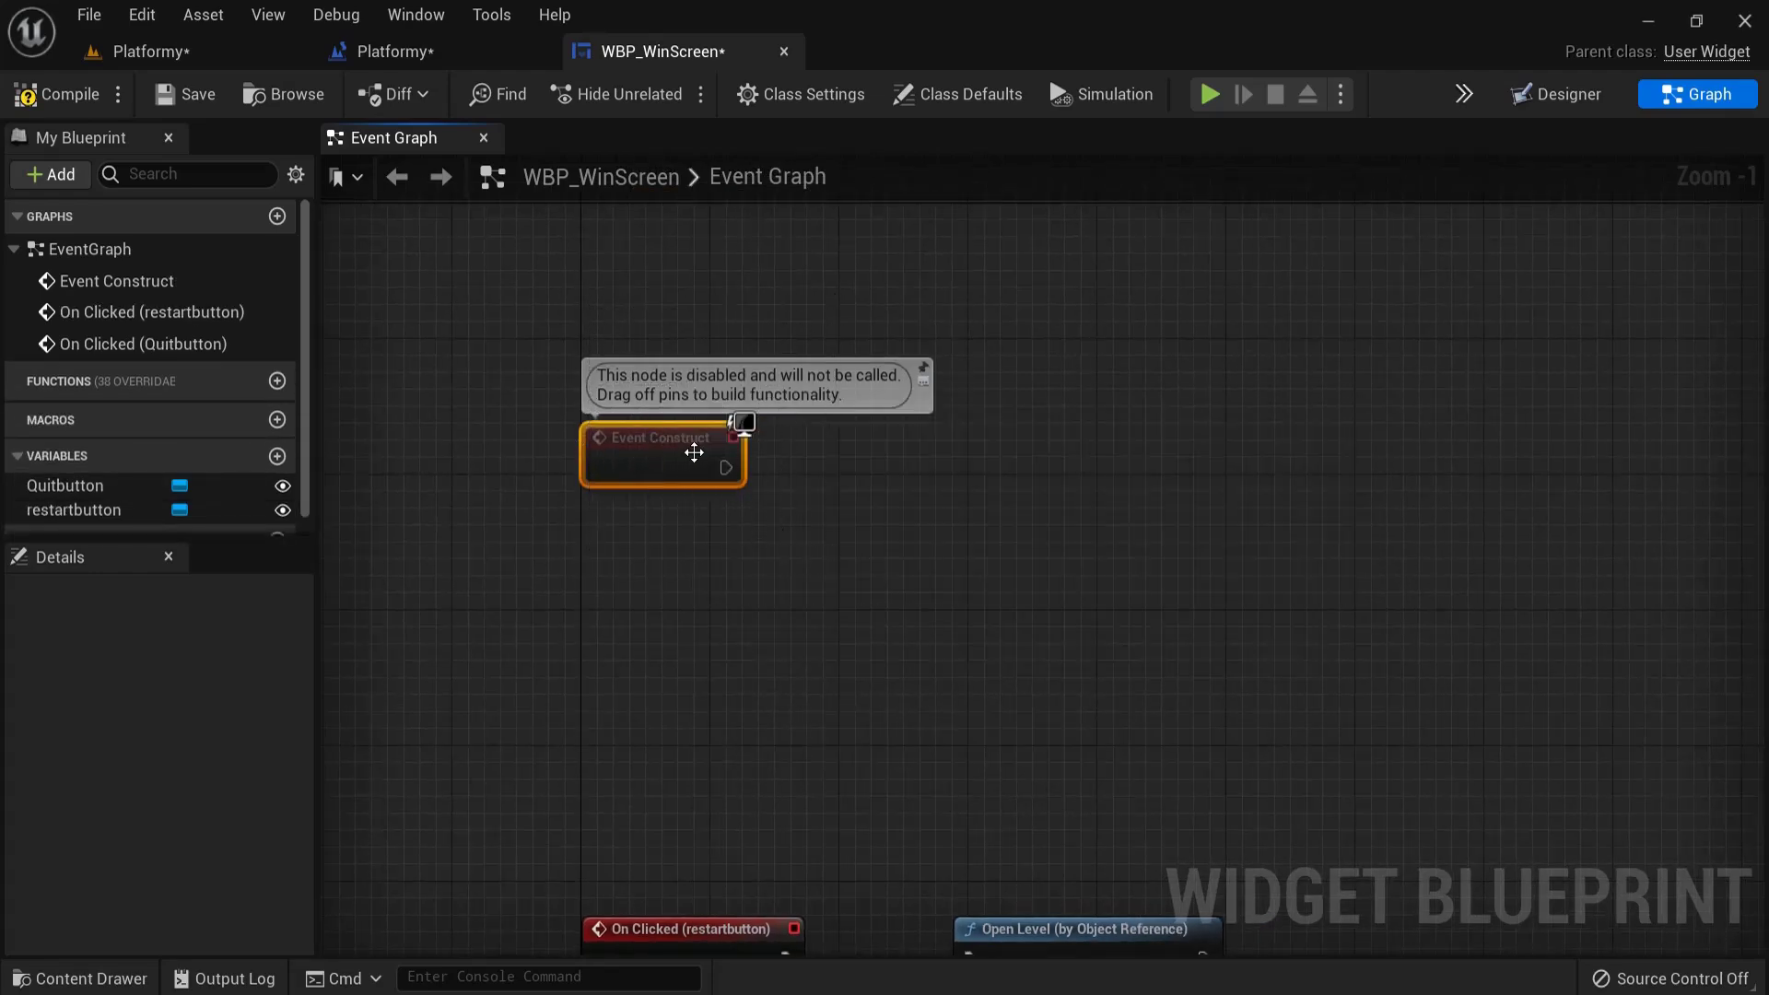
pyautogui.scroll(1, 680, 450)
pyautogui.click(1556, 93)
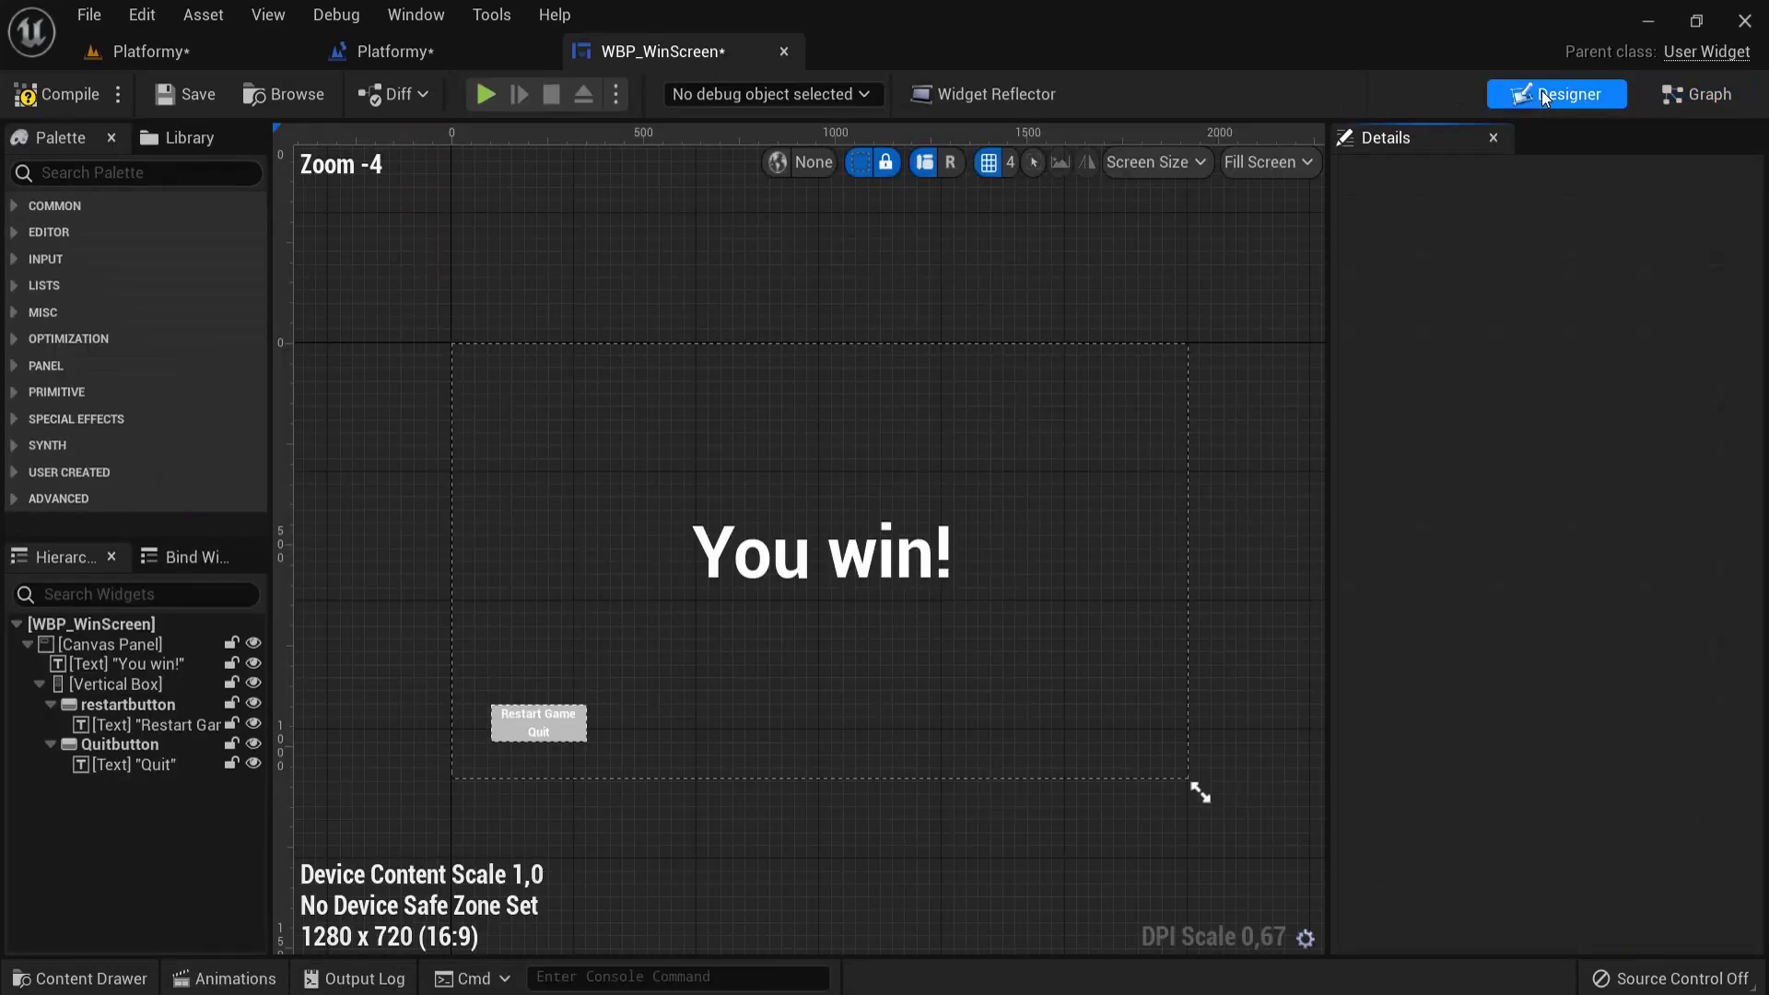
pyautogui.click(1697, 94)
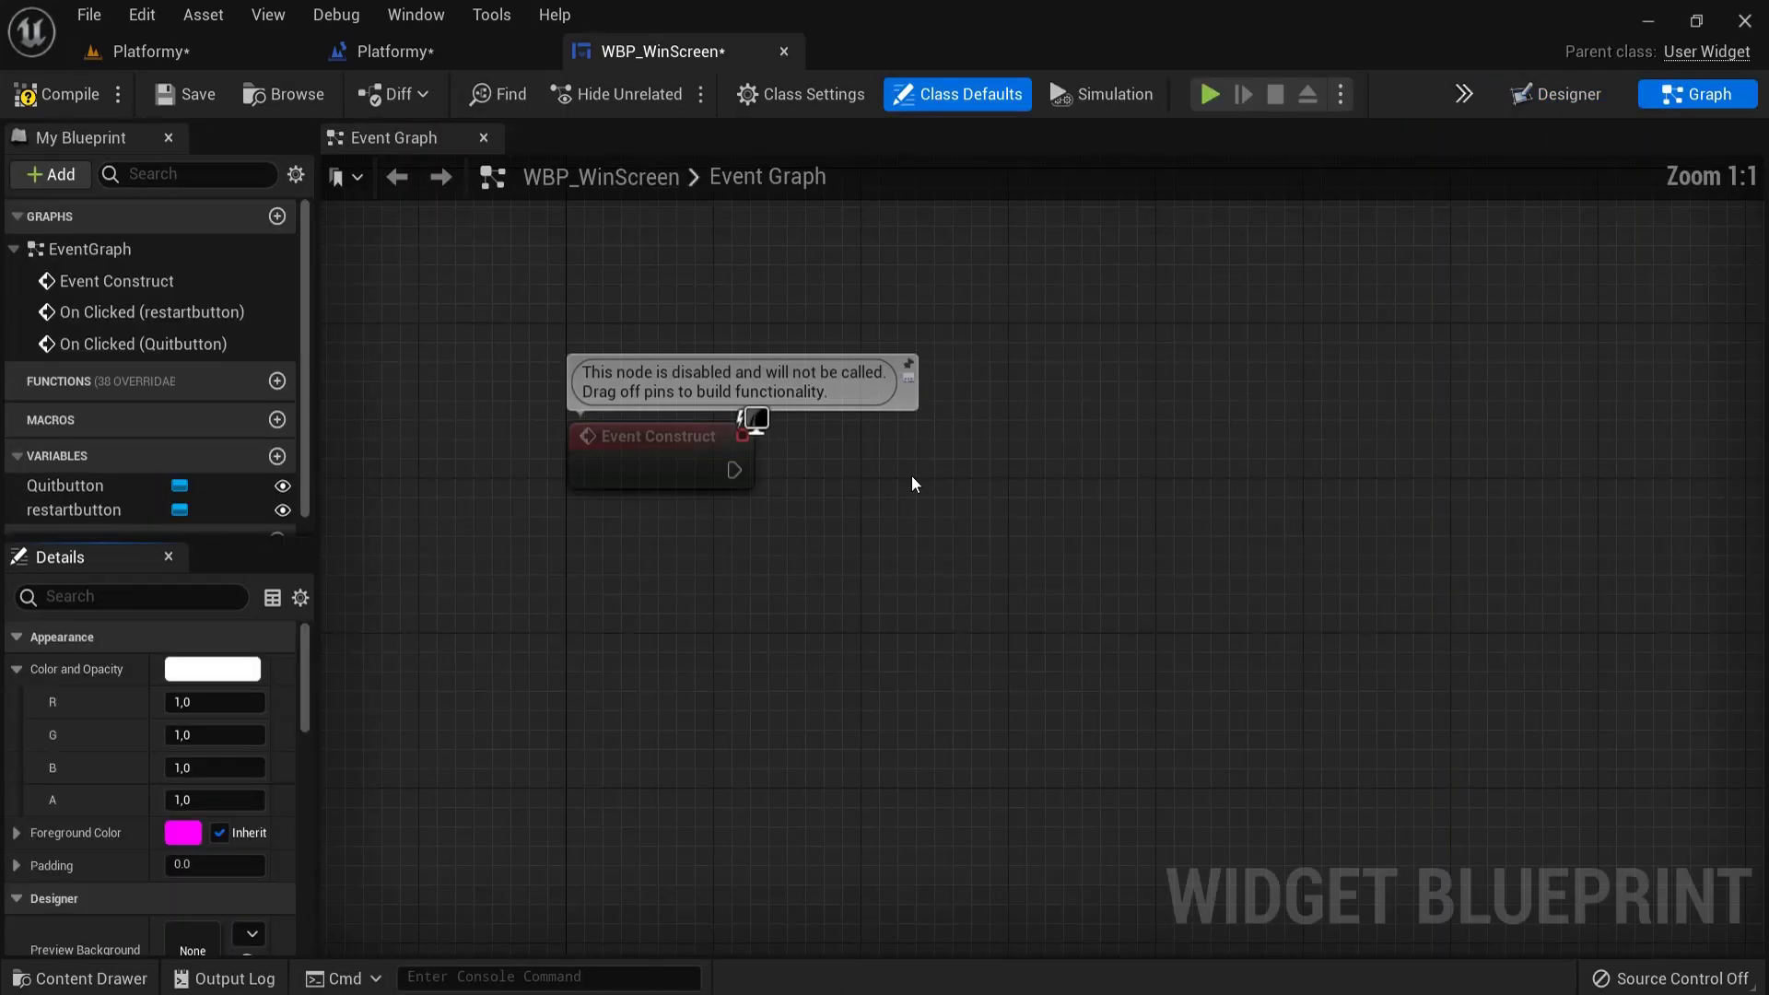
pyautogui.moveTo(799, 548); pyautogui.dragTo(774, 519, button='right')
pyautogui.moveTo(809, 472); pyautogui.dragTo(813, 472)
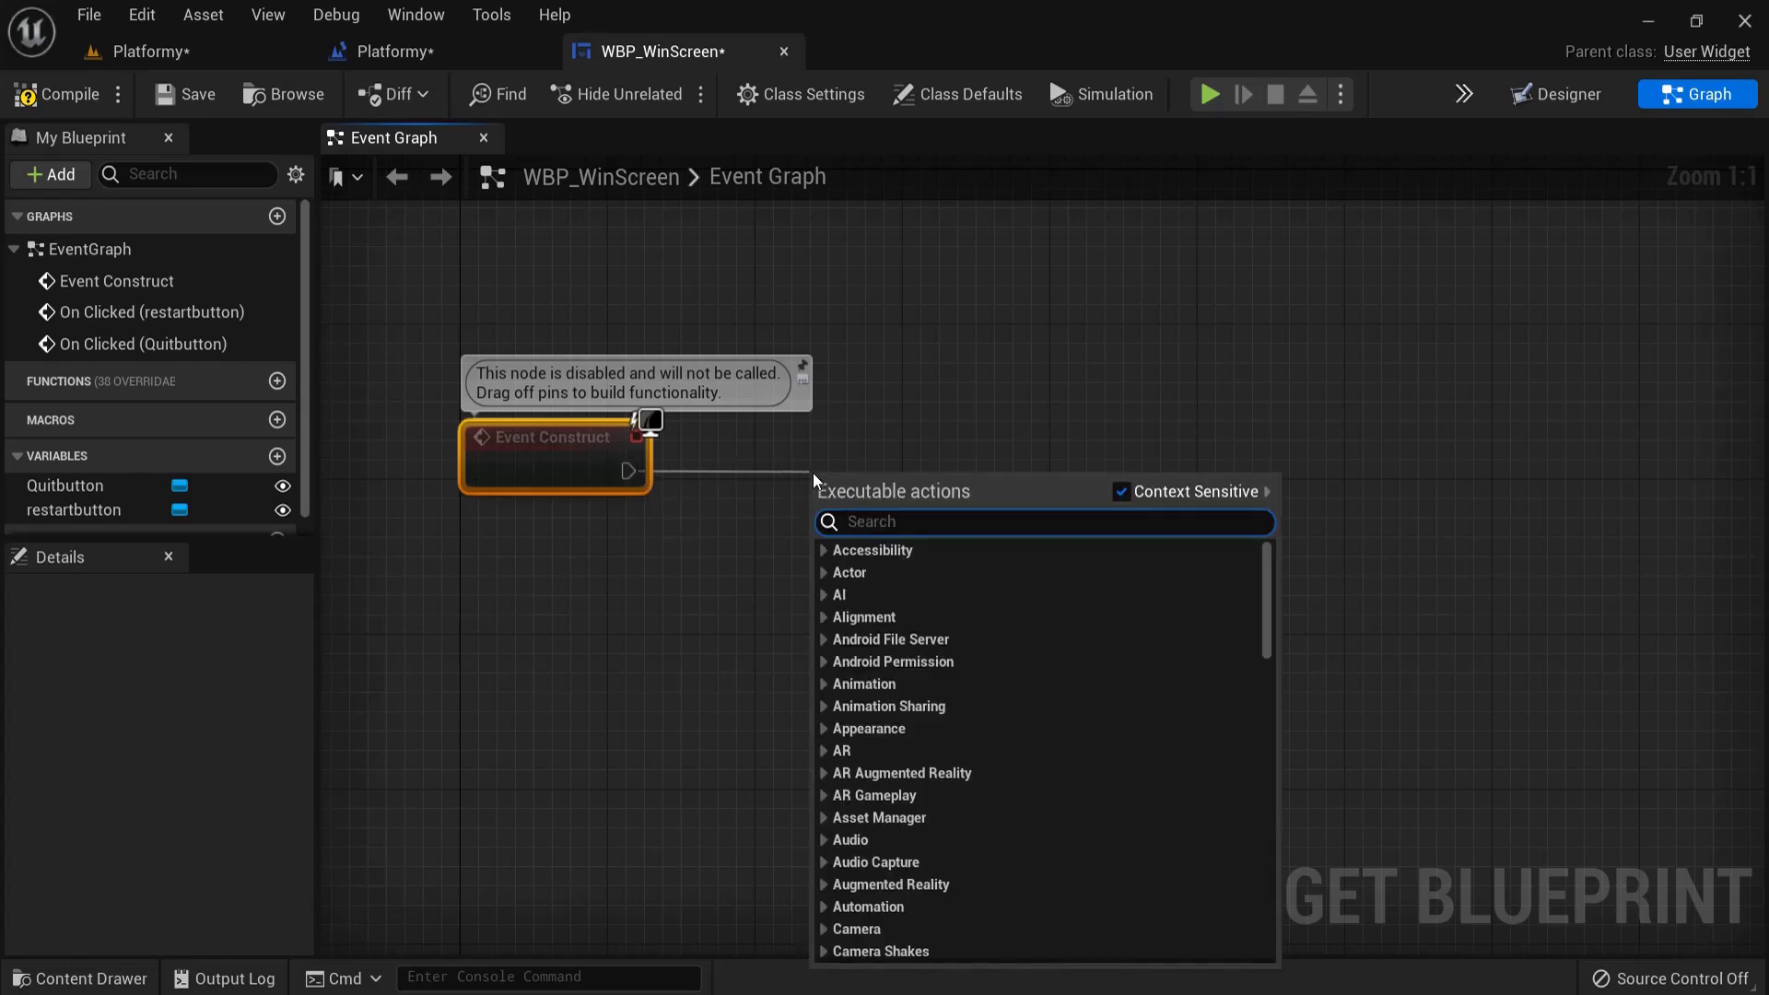
pyautogui.write('show m')
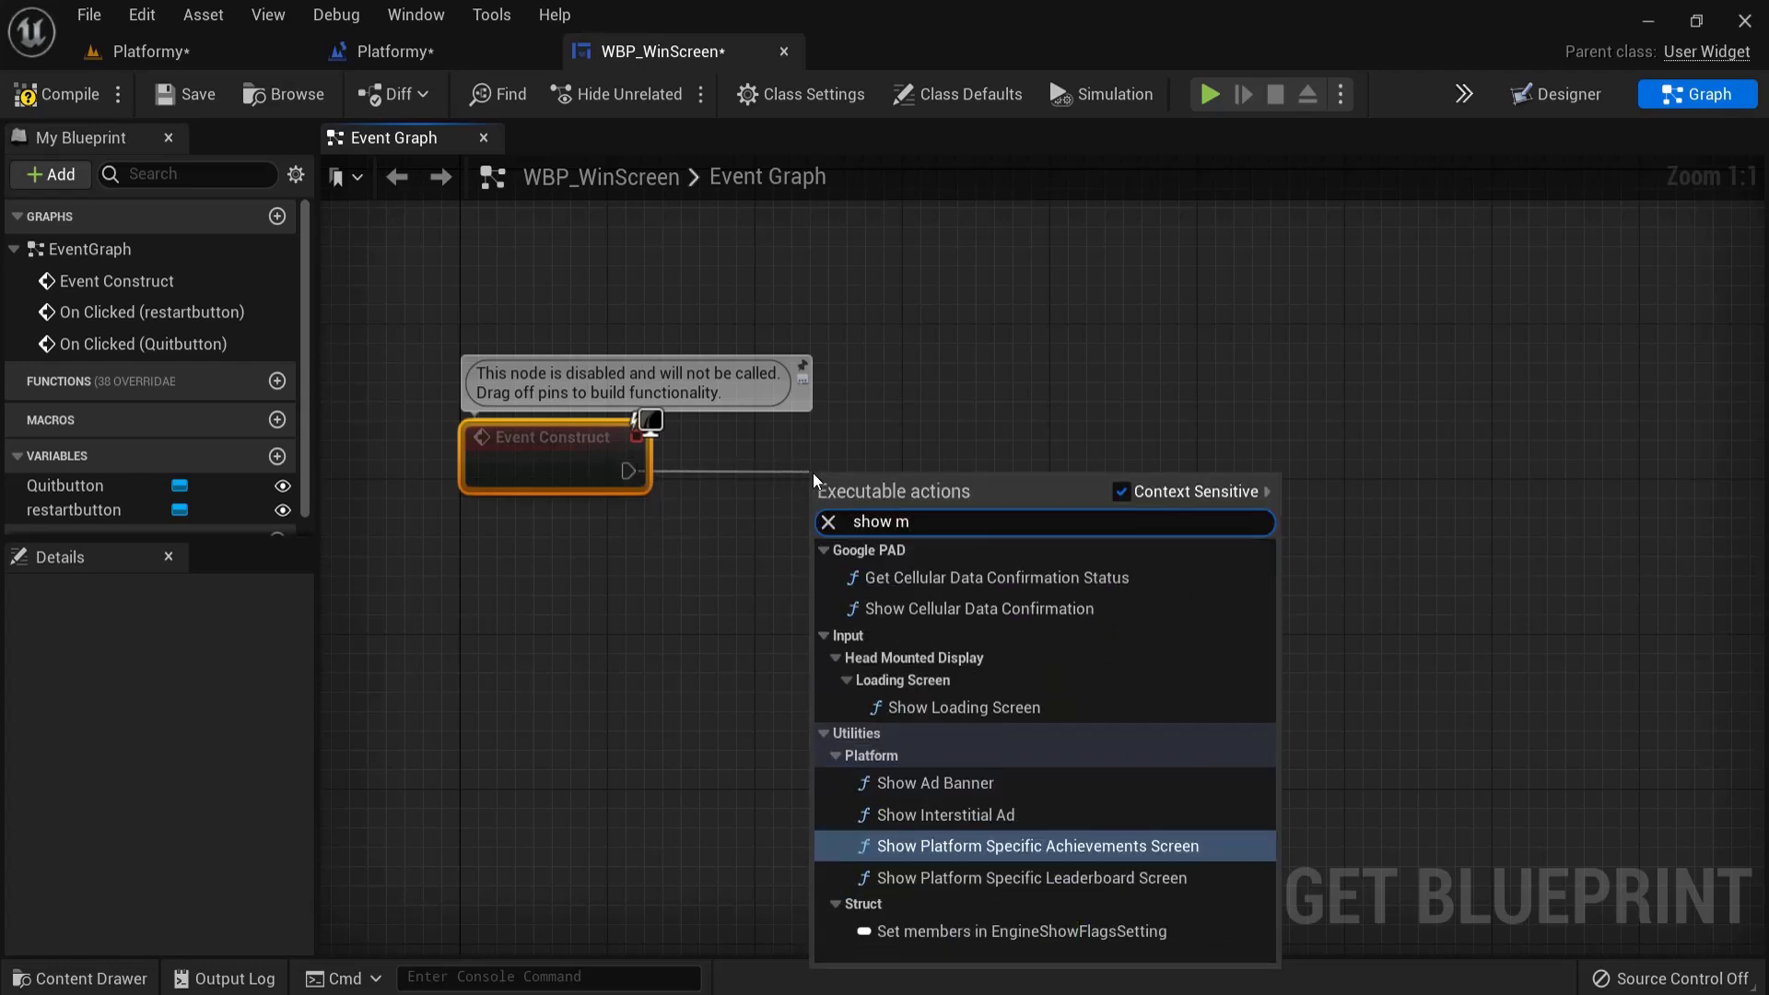
pyautogui.write('ouse')
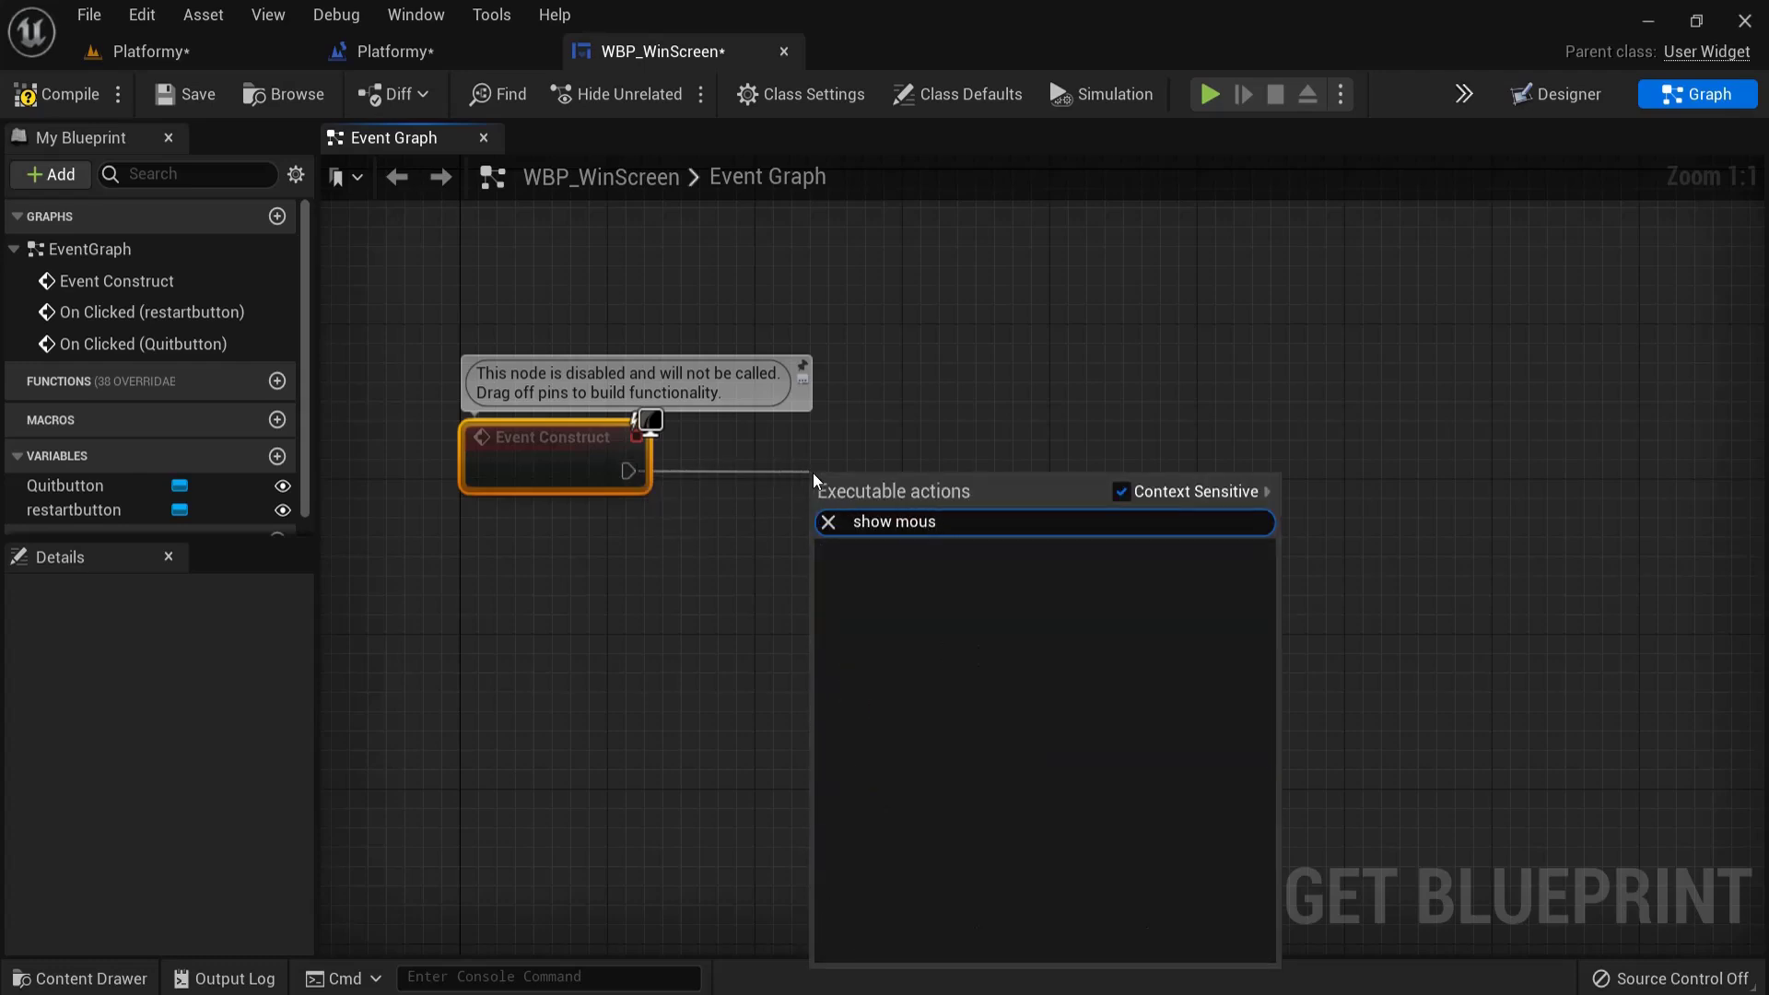
pyautogui.click(633, 579)
# - Add a Get Player Controller node below Event Construct
pyautogui.rightClick(559, 643)
pyautogui.write('ge')
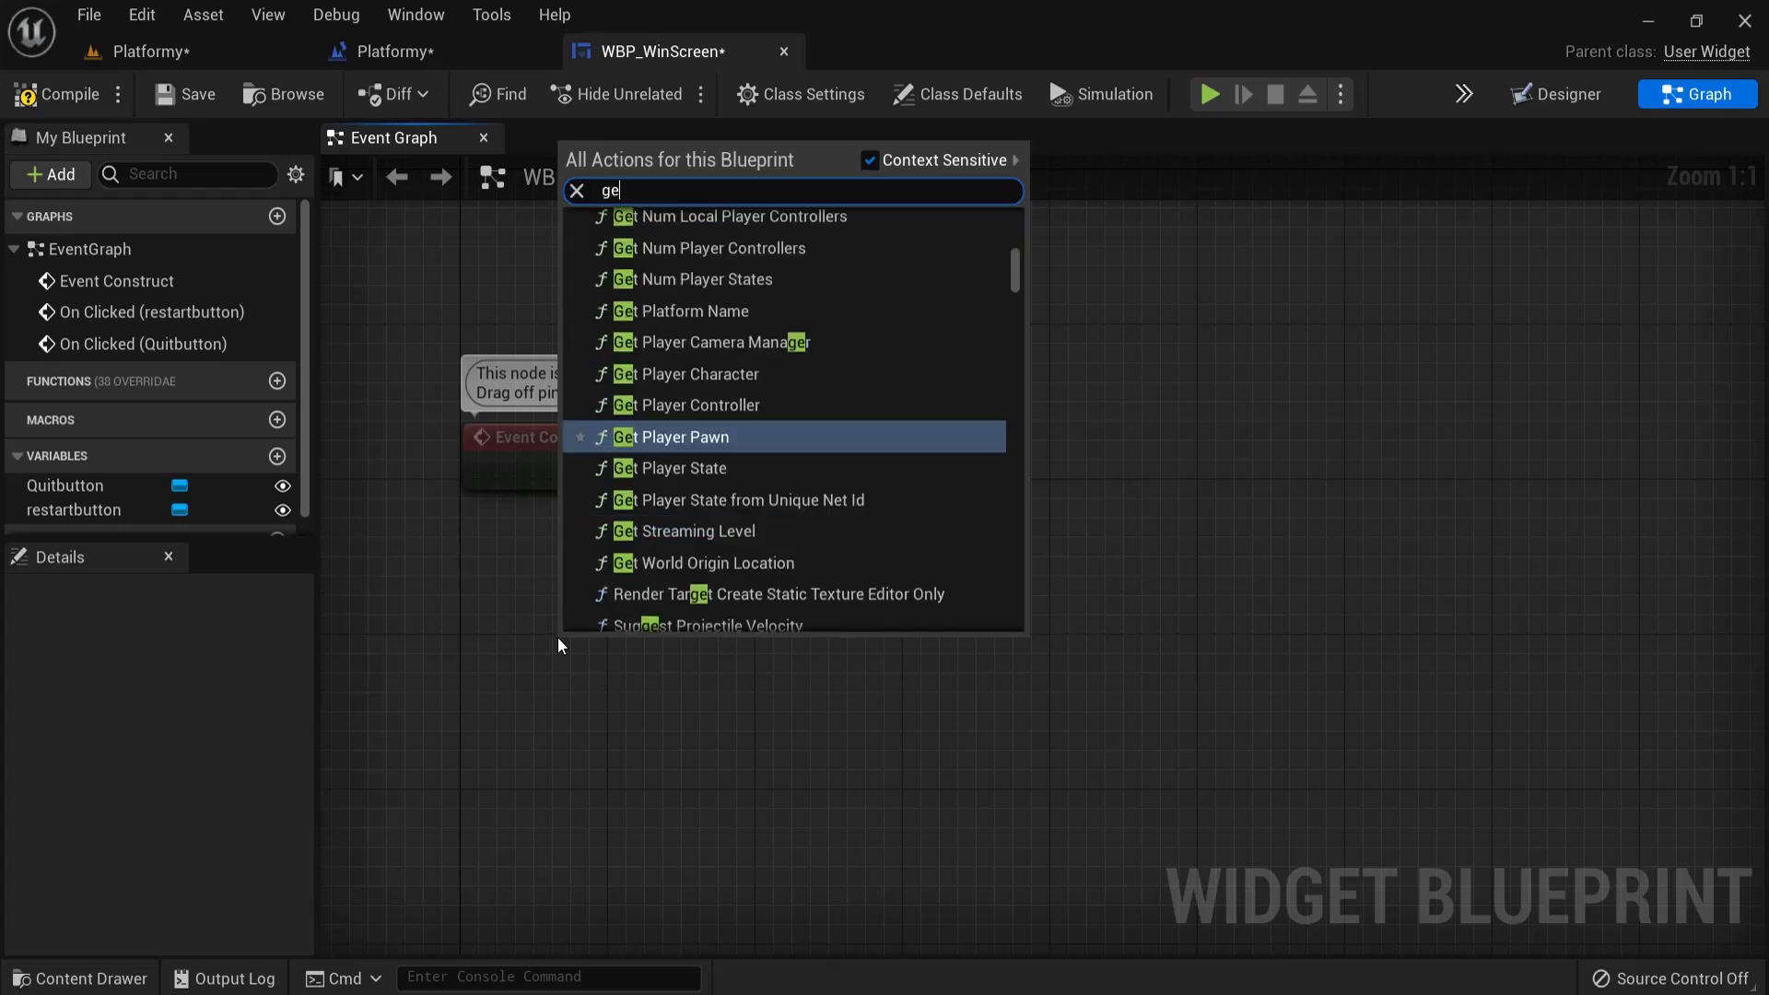
pyautogui.write('t player contro')
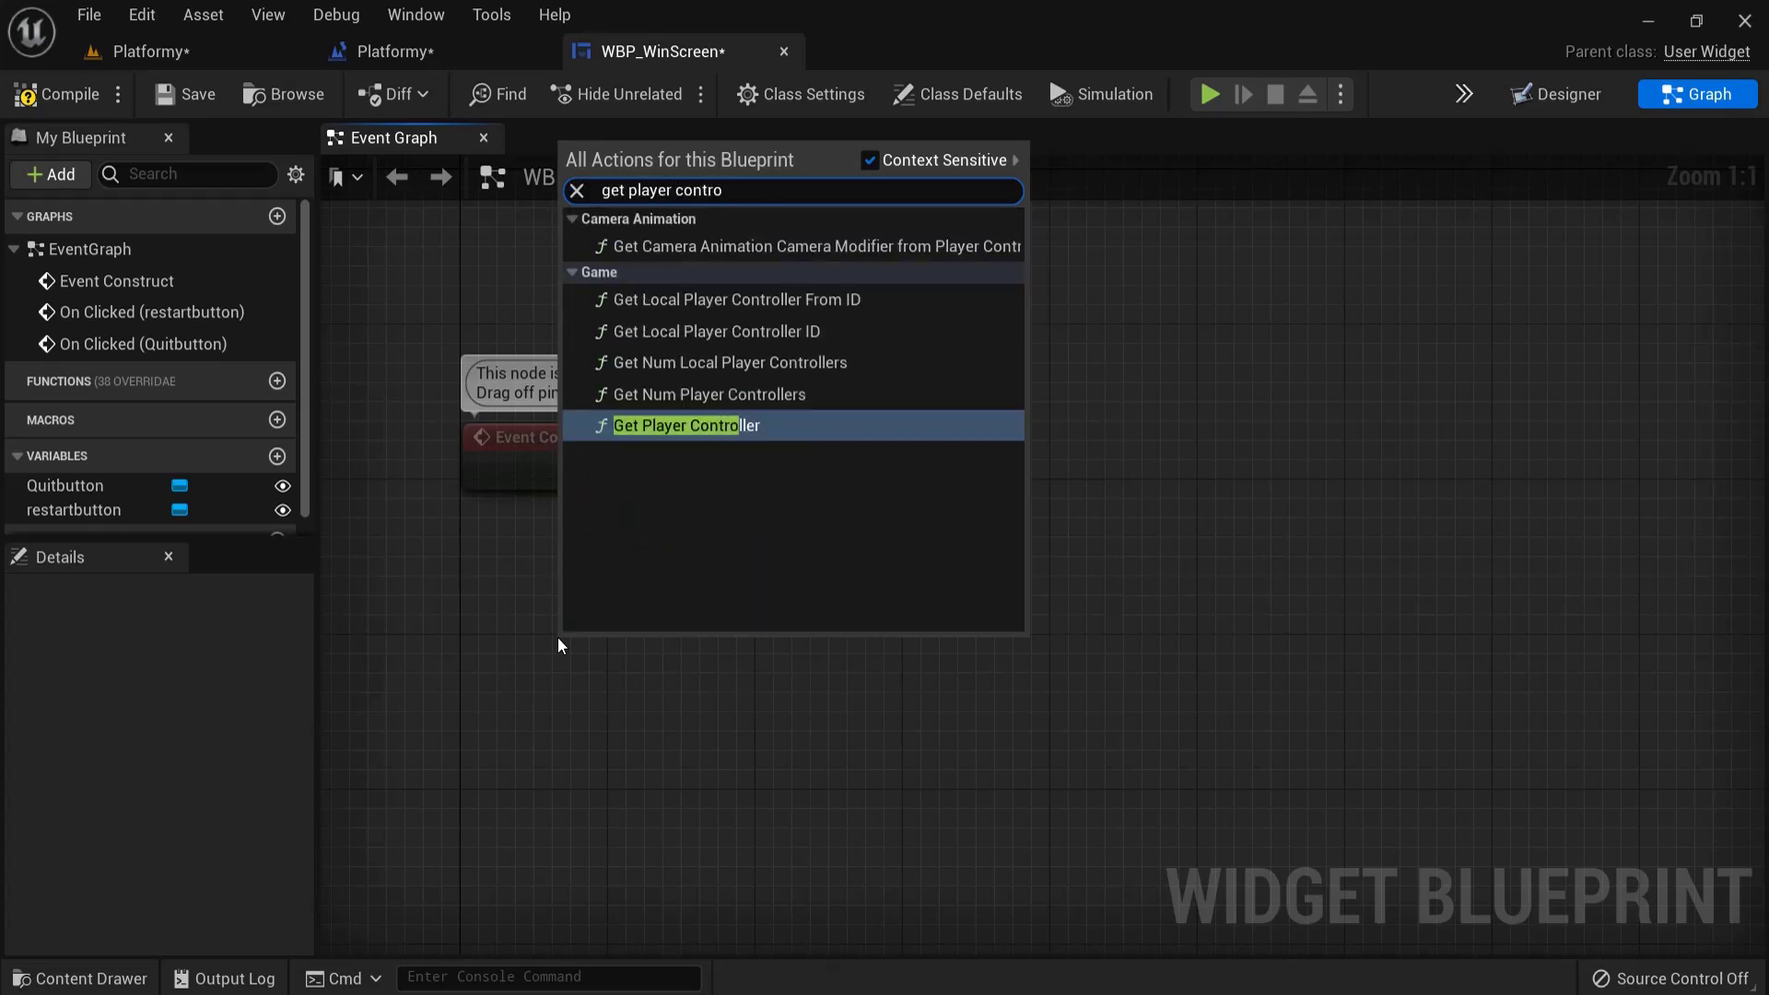
pyautogui.click(794, 426)
# - Add a Set Show Mouse Cursor node targeting the Get Player Controller's return value
pyautogui.moveTo(817, 683); pyautogui.dragTo(904, 549)
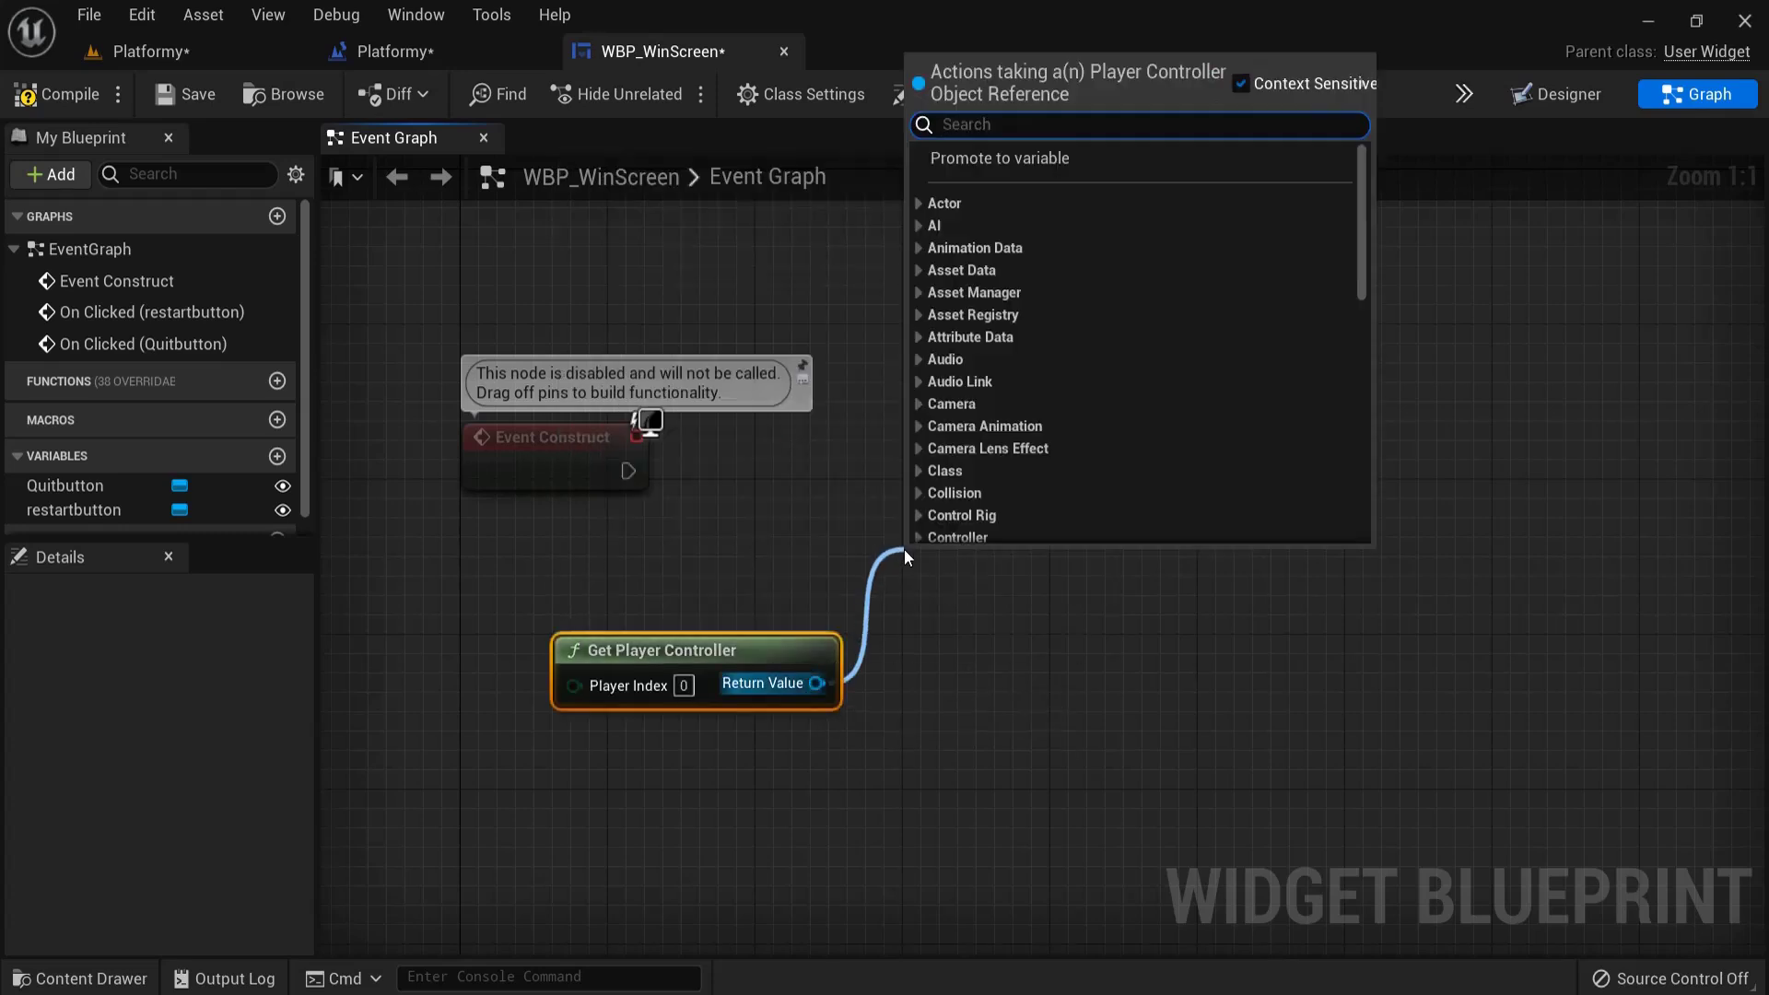
pyautogui.write('get mo')
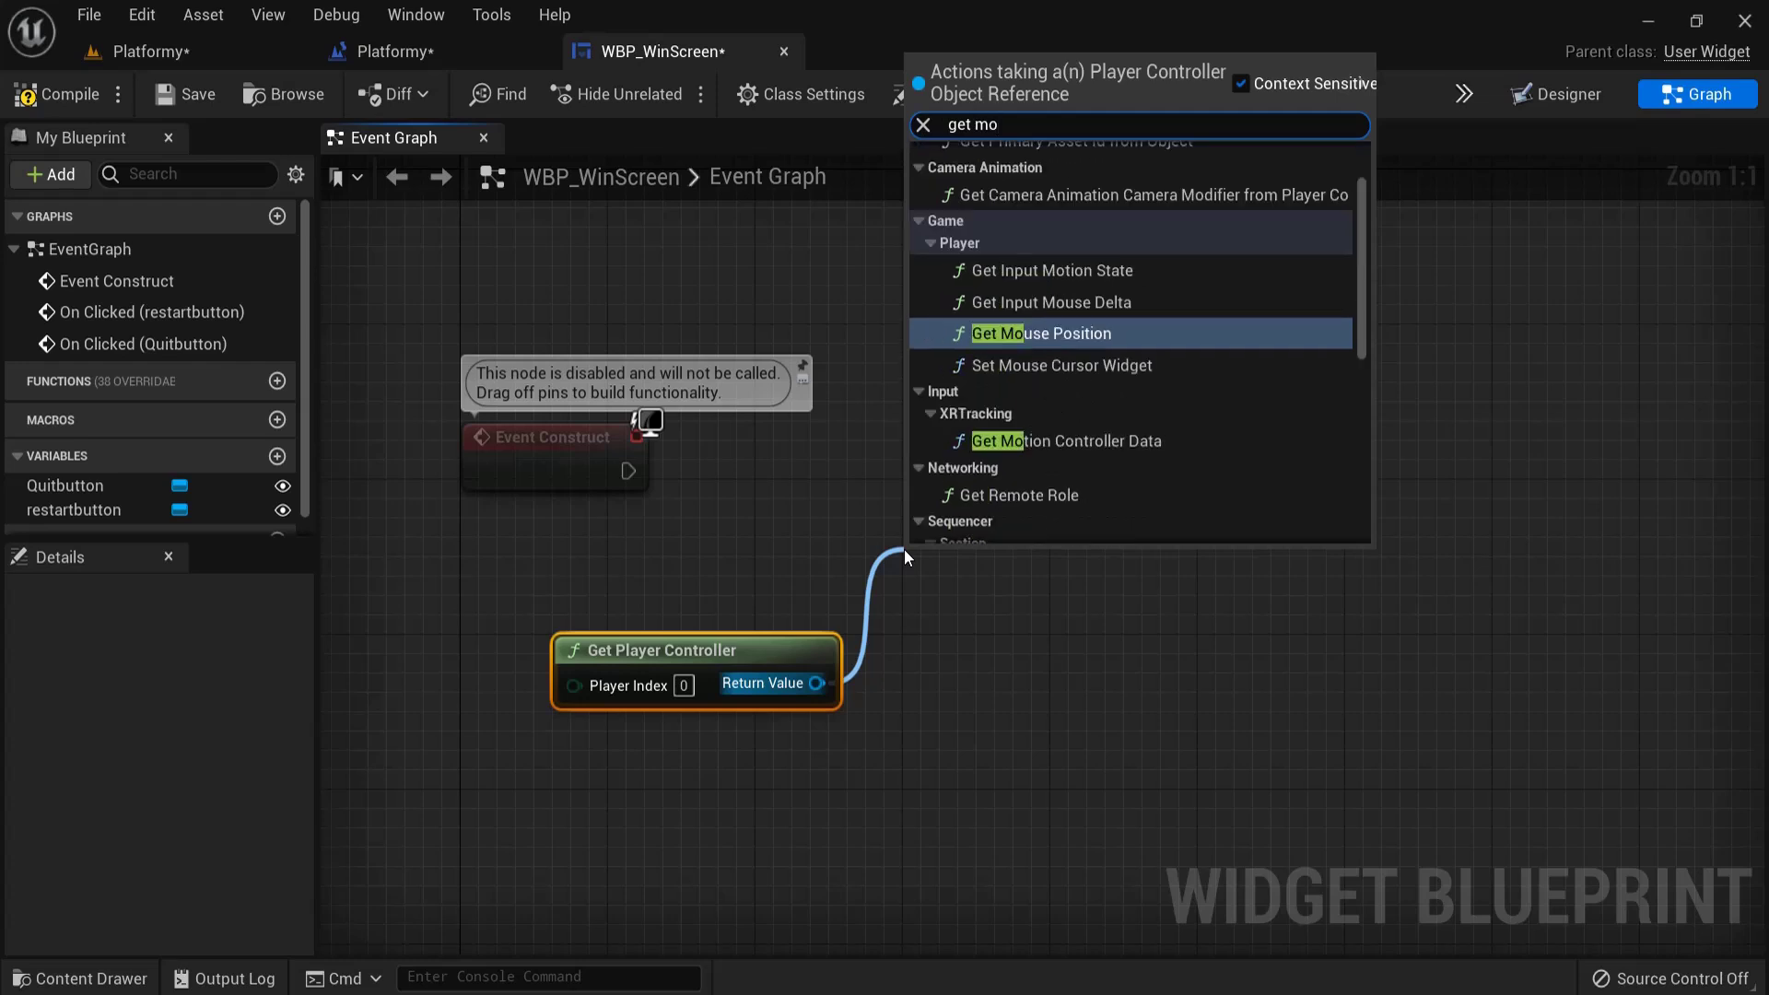
pyautogui.press('BackSpace')
pyautogui.press('BackSpace')
pyautogui.press('BackSpace')
pyautogui.press('BackSpace')
pyautogui.press('BackSpace')
pyautogui.press('BackSpace')
pyautogui.write('mouse  cursor')
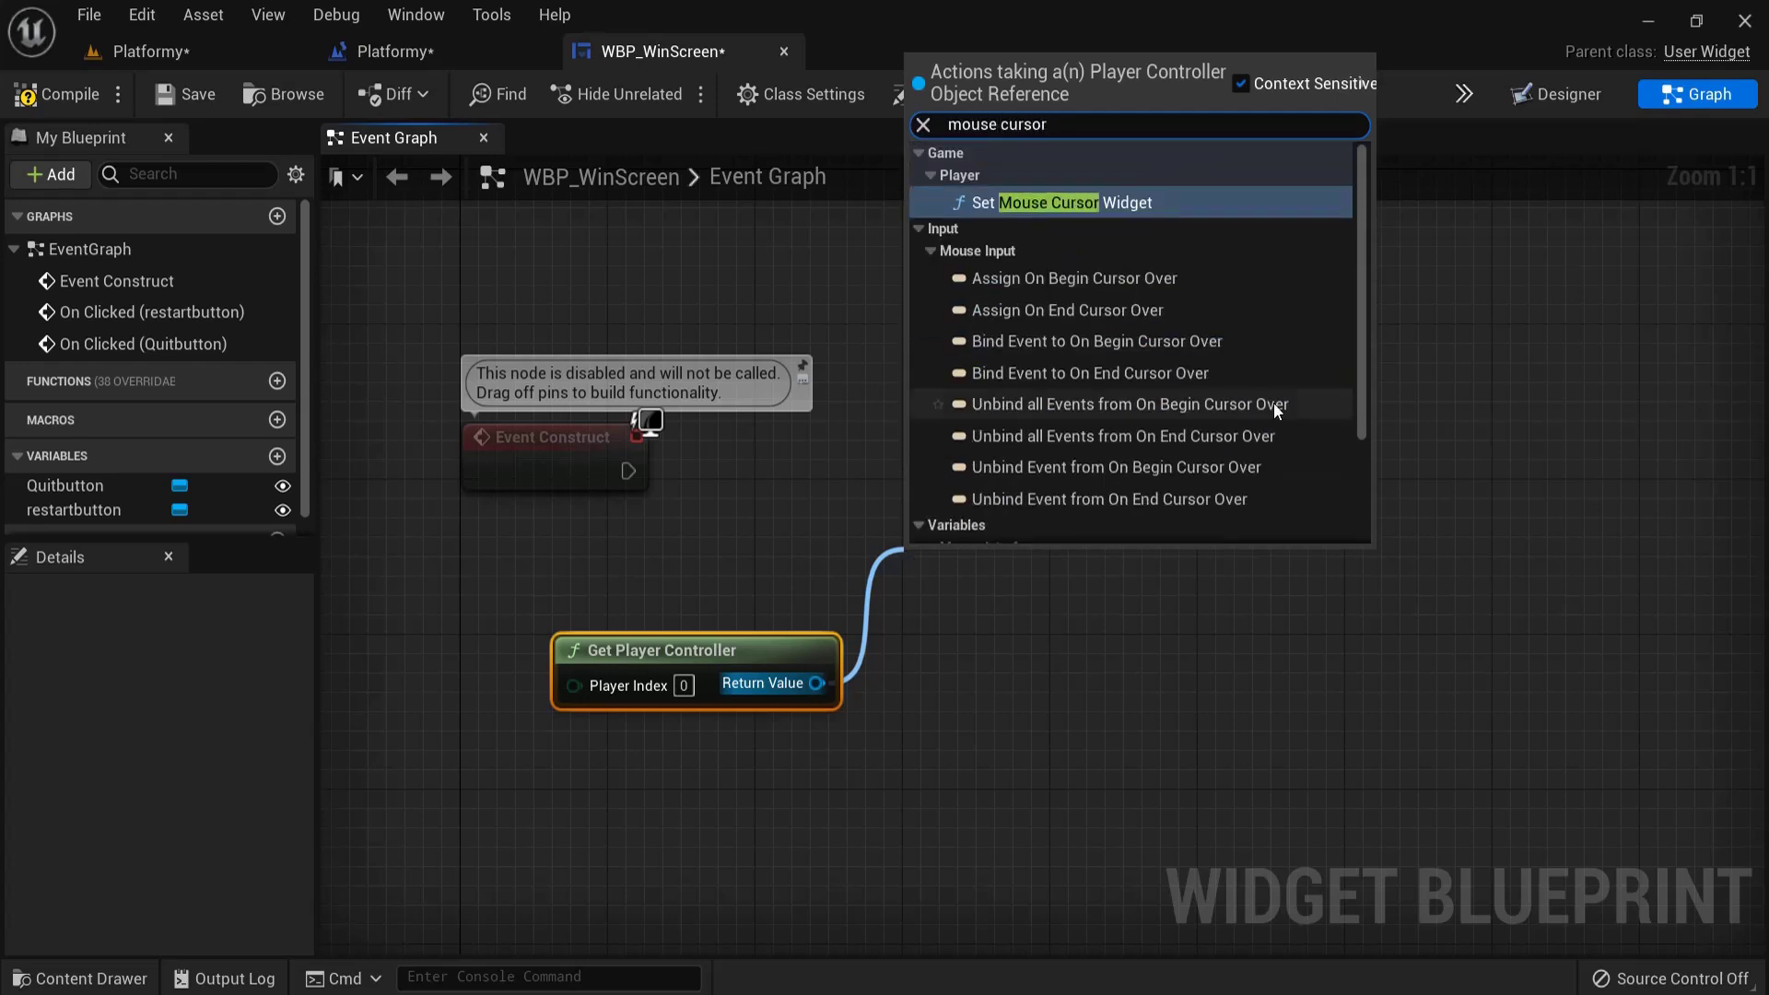
pyautogui.scroll(-3, 1125, 413)
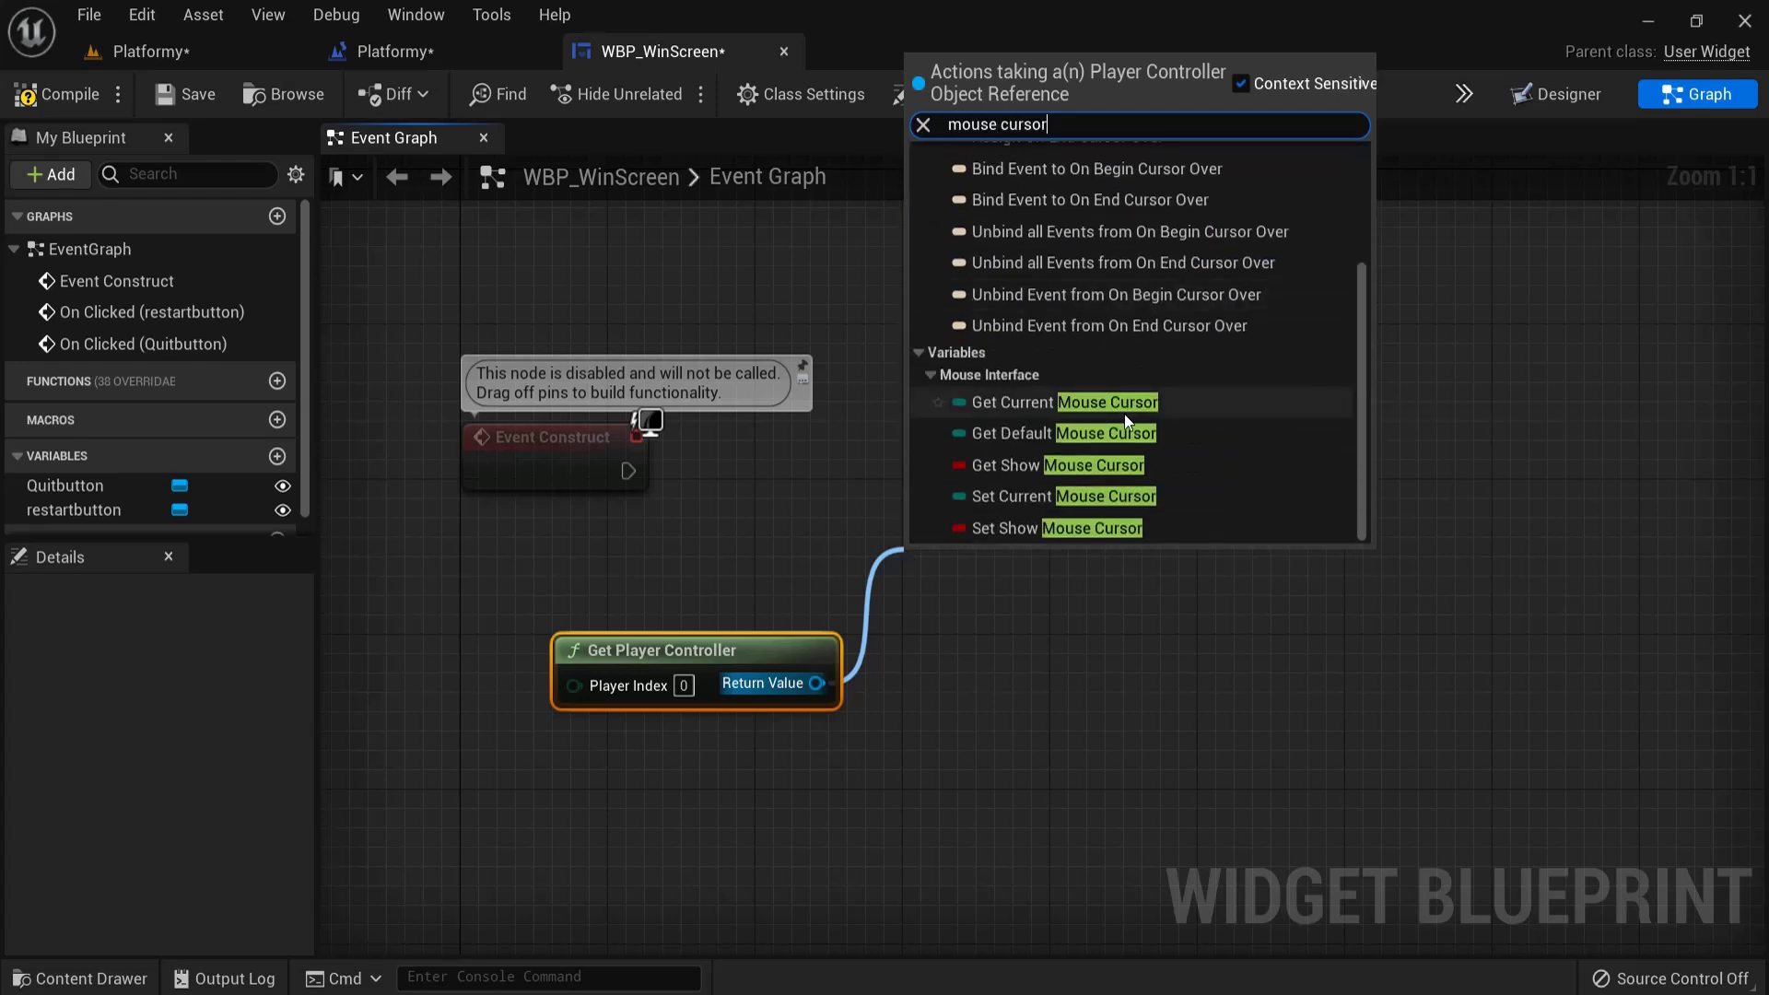
pyautogui.click(1041, 527)
# - Align the Set node with Event Construct, connect the event to it and enable Show Mouse Cursor
pyautogui.moveTo(1039, 556); pyautogui.dragTo(1060, 452)
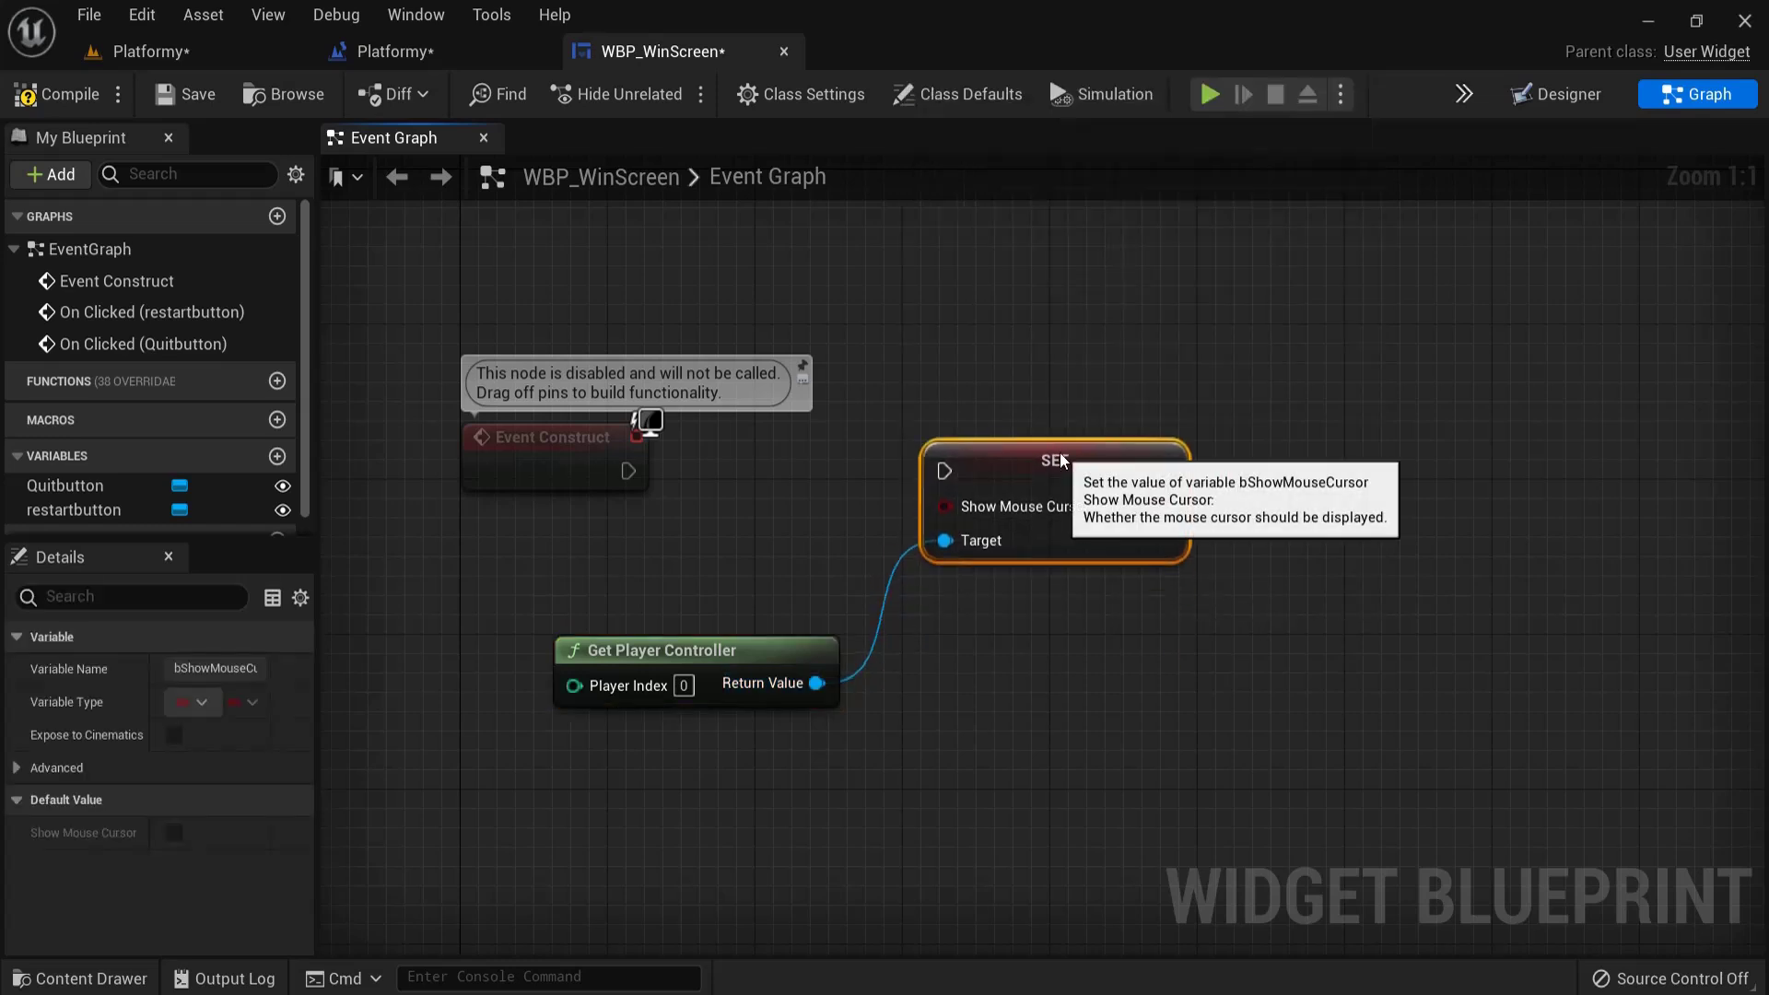
pyautogui.moveTo(627, 471); pyautogui.dragTo(942, 473)
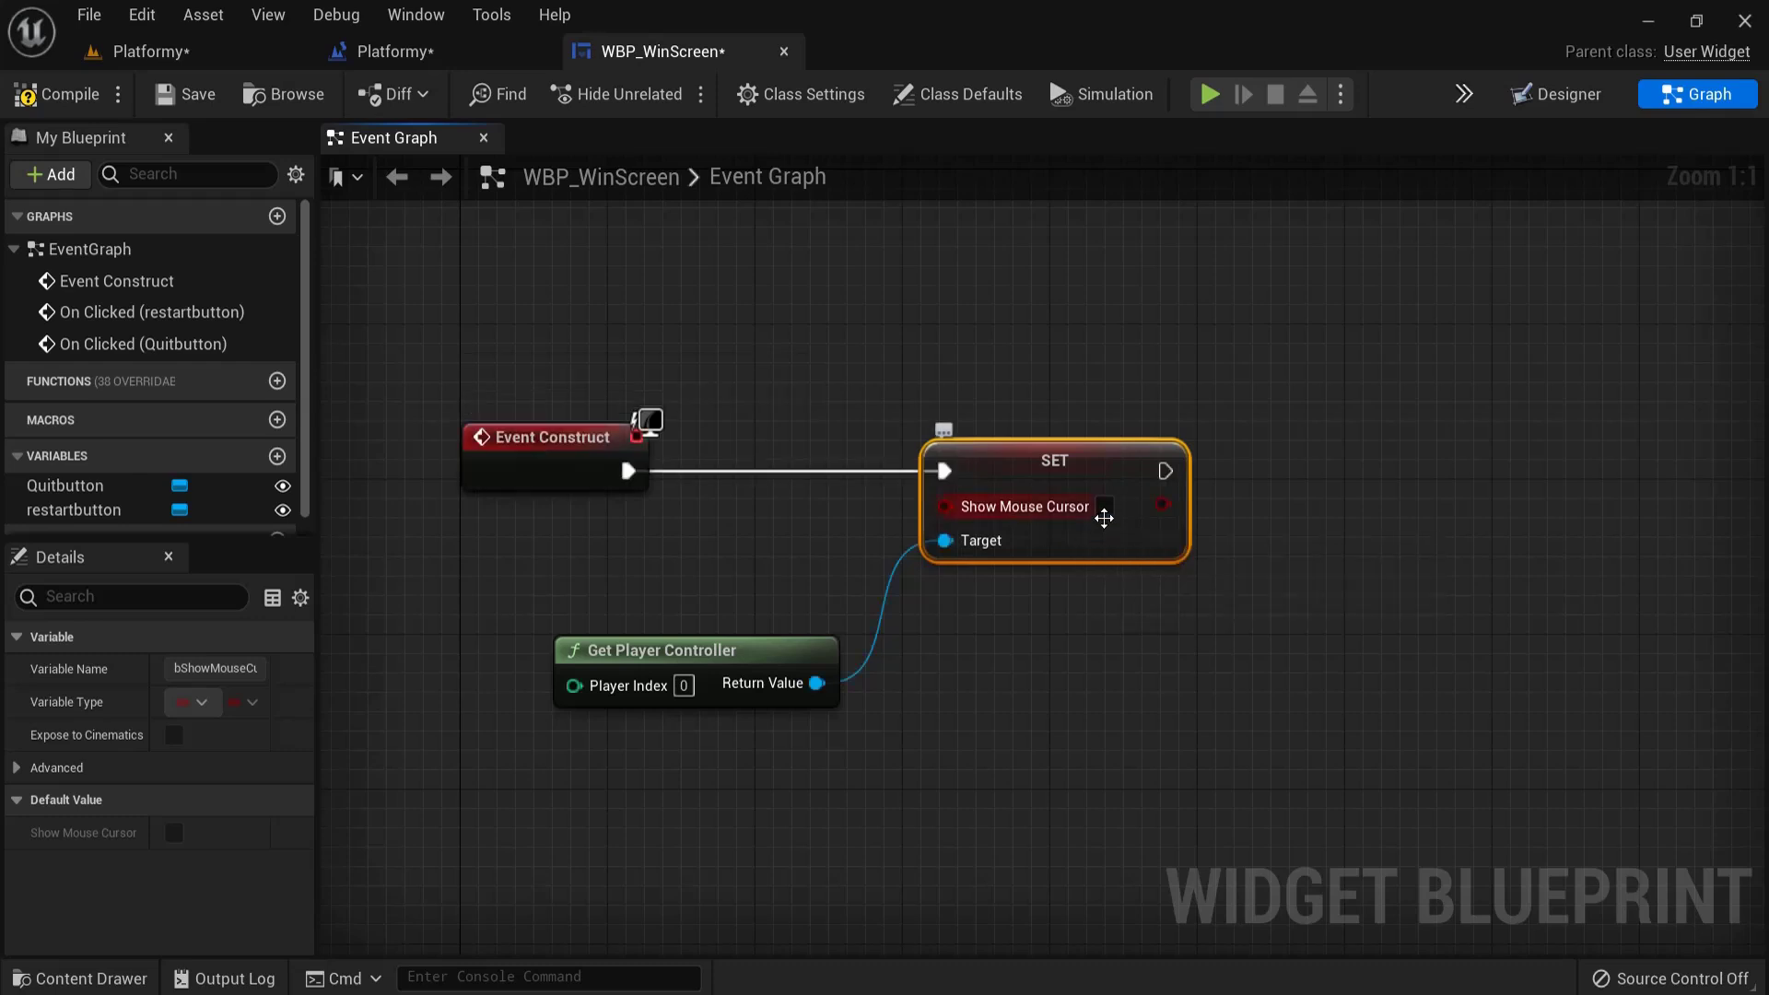
pyautogui.click(1104, 508)
# - Spread the nodes apart, leaving a gap between Event Construct and the Set node, with Get Player Controller beneath Event Construct
pyautogui.moveTo(790, 750); pyautogui.dragTo(1264, 468)
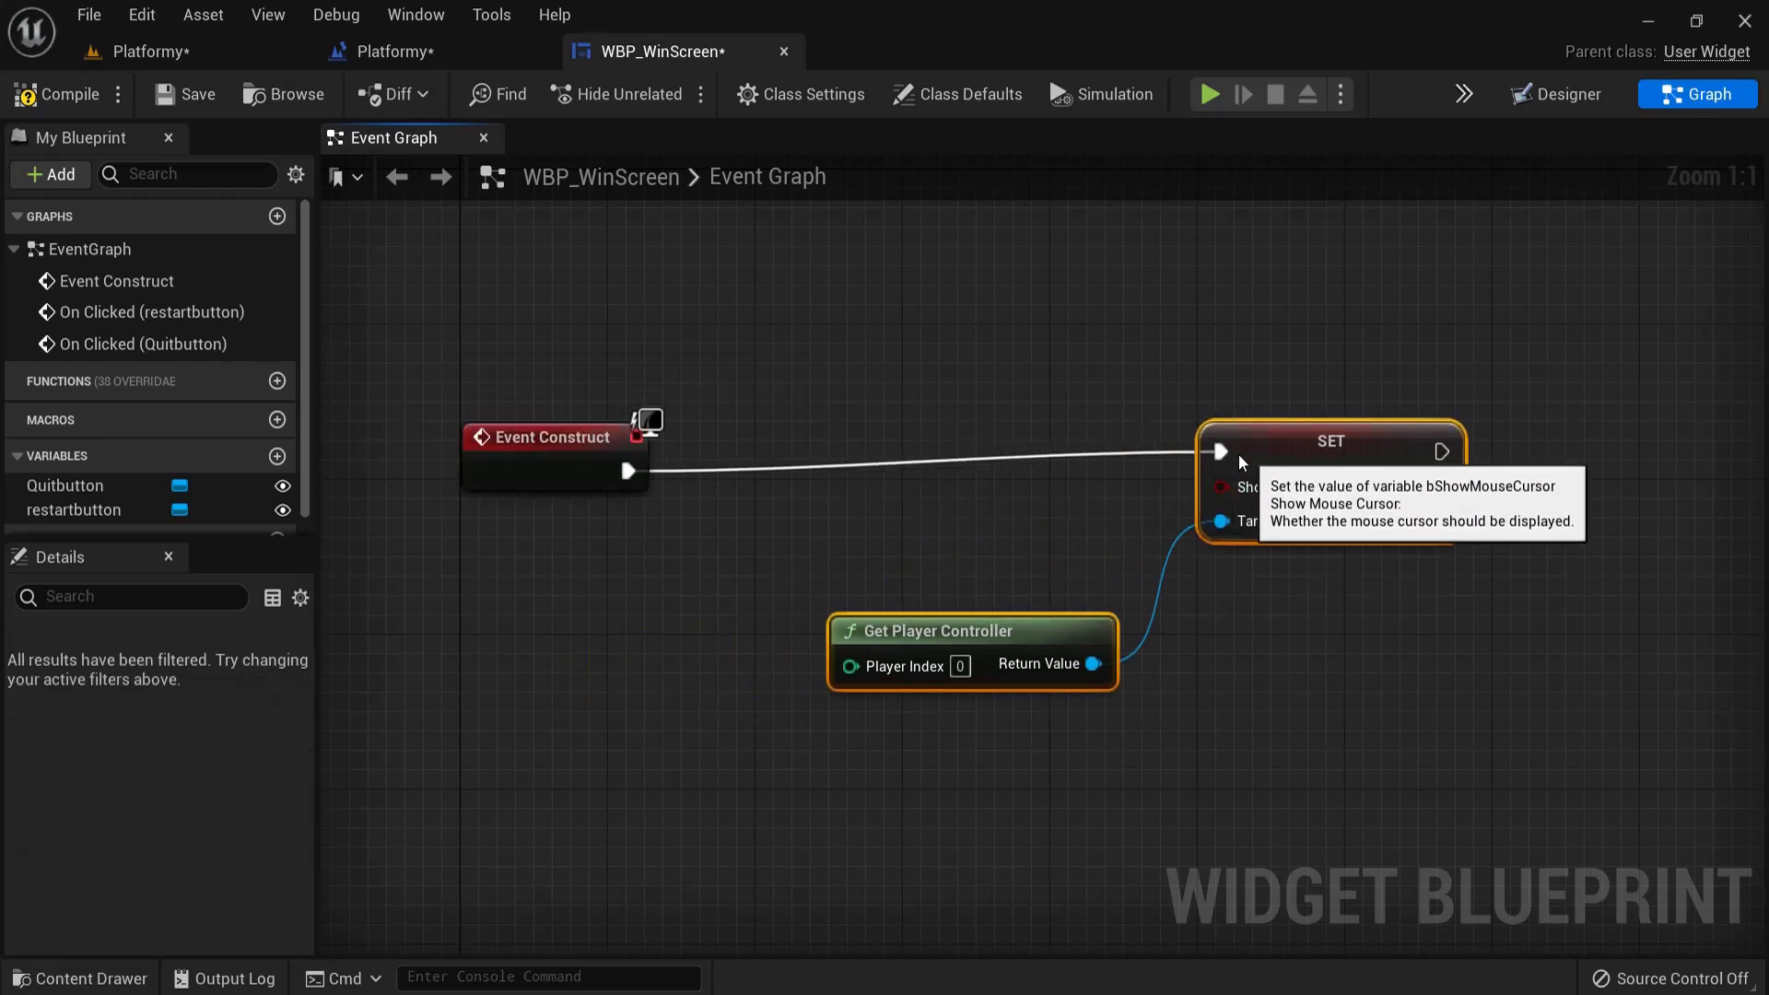
pyautogui.moveTo(567, 446); pyautogui.dragTo(456, 446)
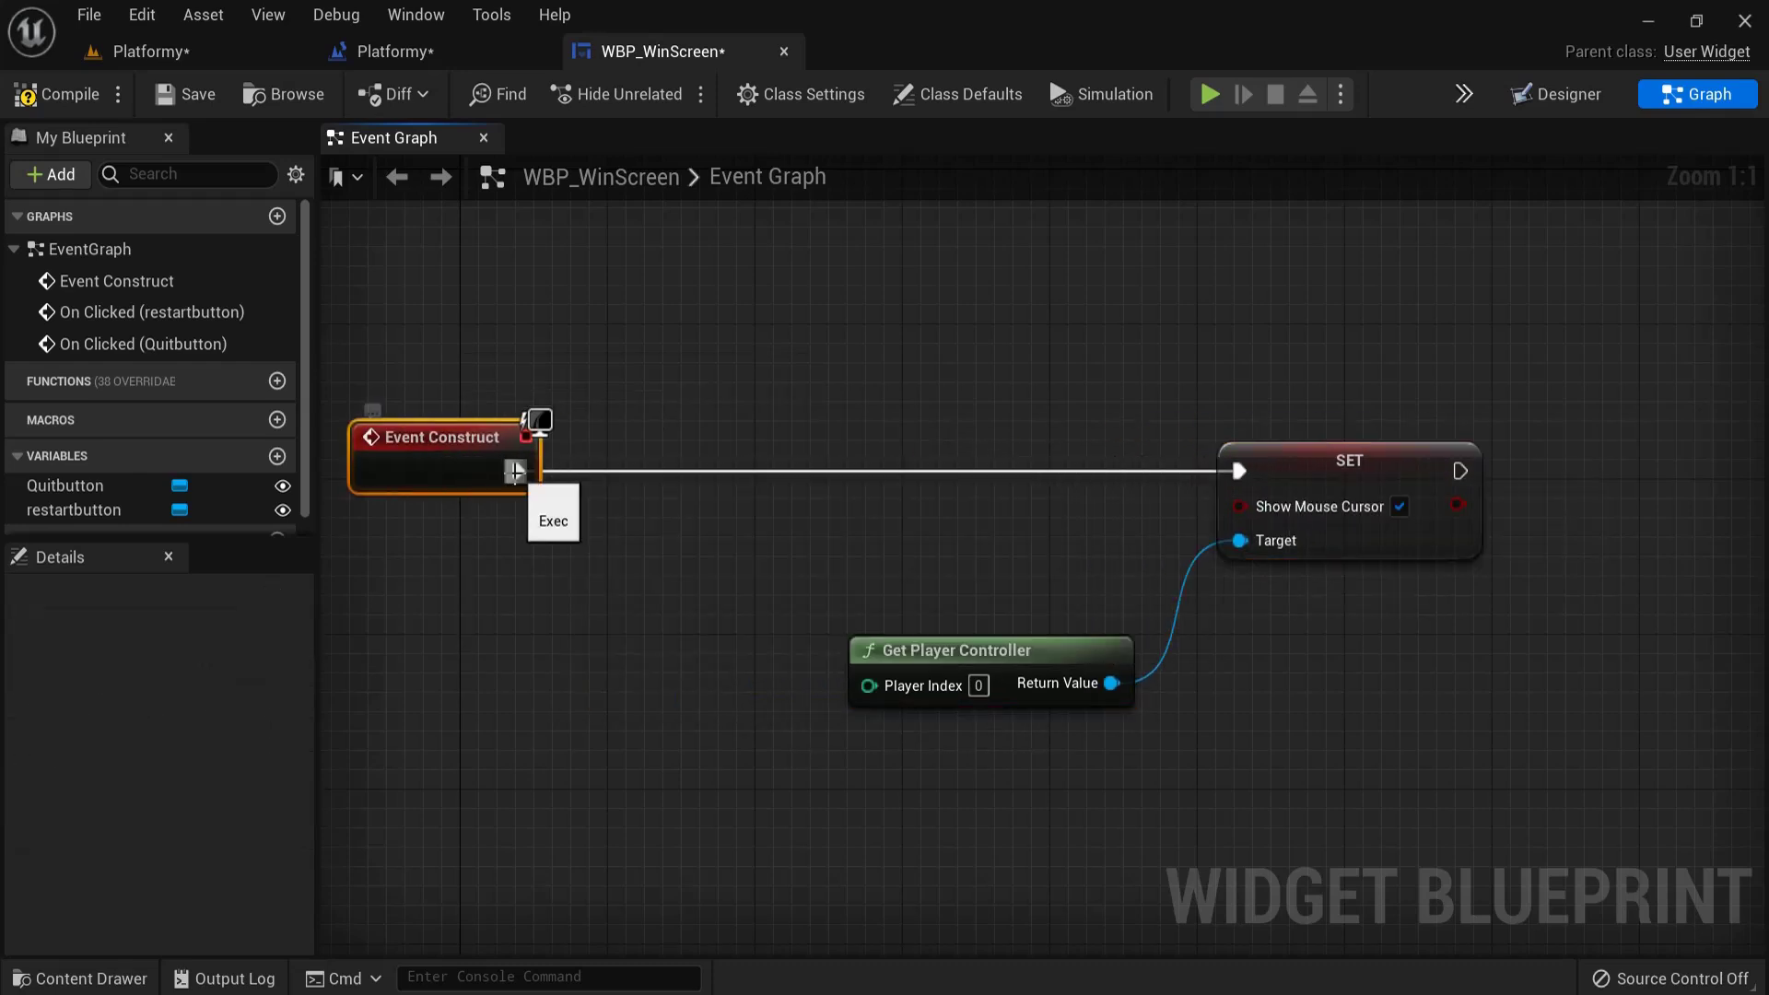
pyautogui.moveTo(1004, 653); pyautogui.dragTo(525, 653)
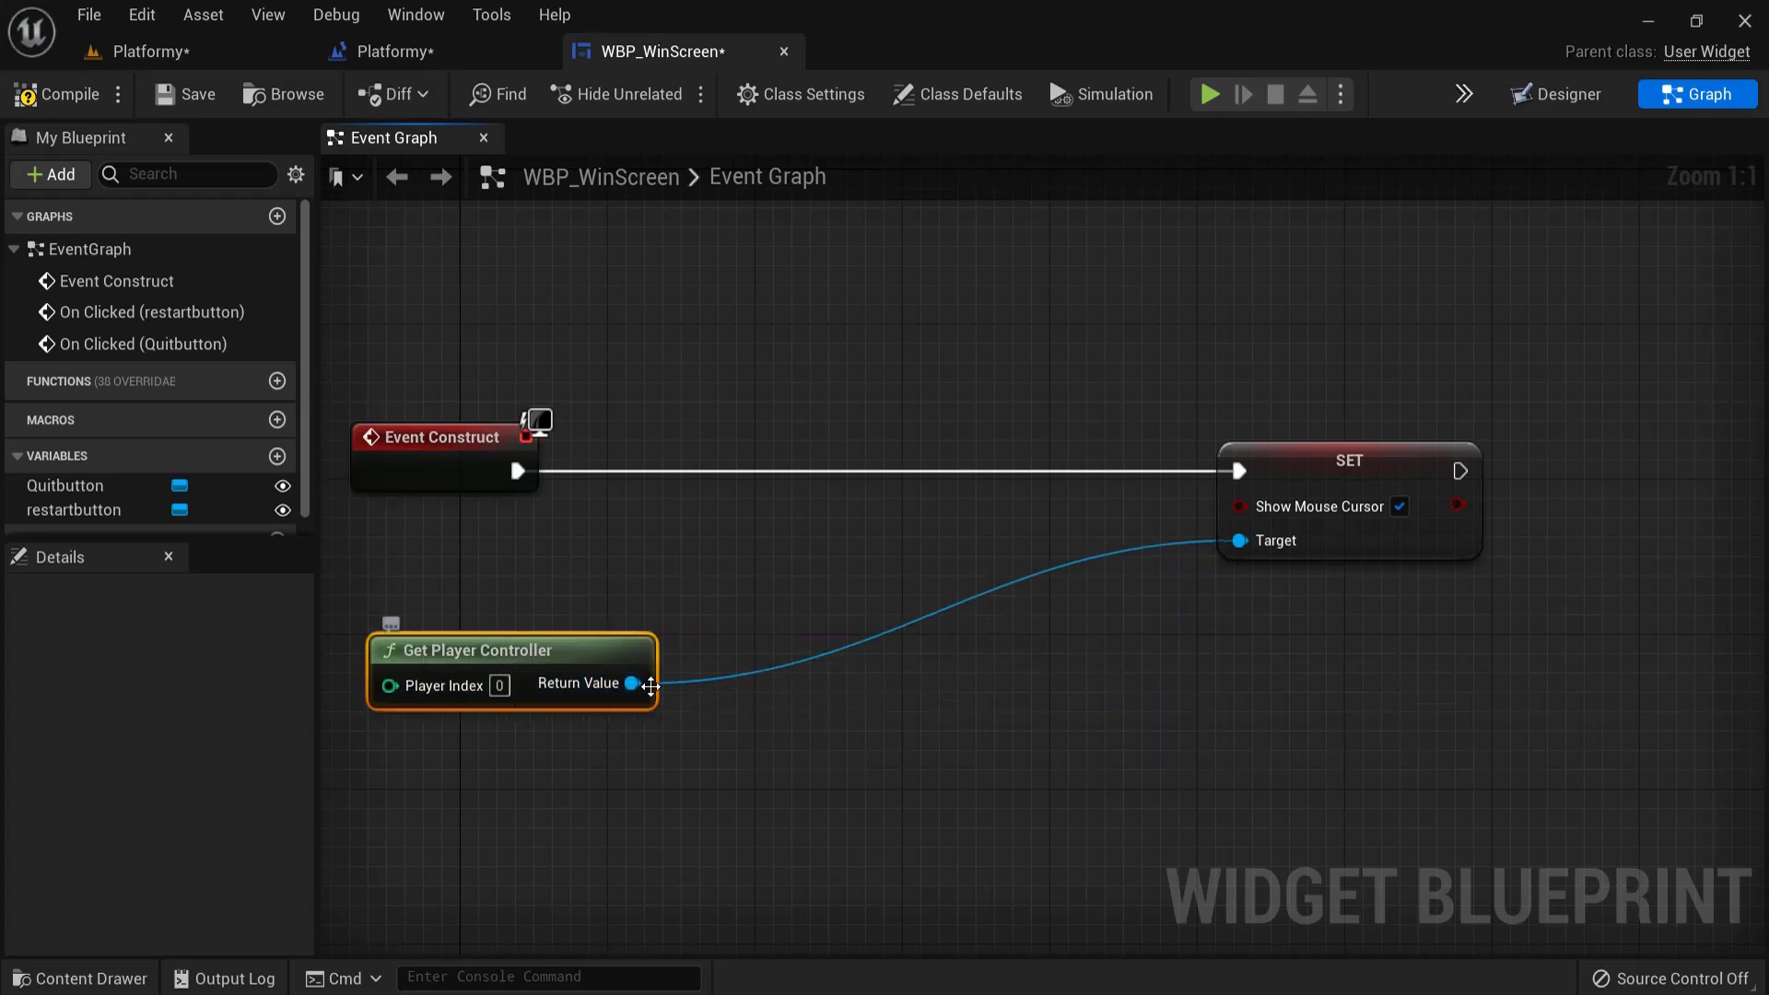
# - Add a Set Input Mode UI Only node fed by Get Player Controller and place it between Event Construct and the Set node
pyautogui.moveTo(630, 684); pyautogui.dragTo(745, 564)
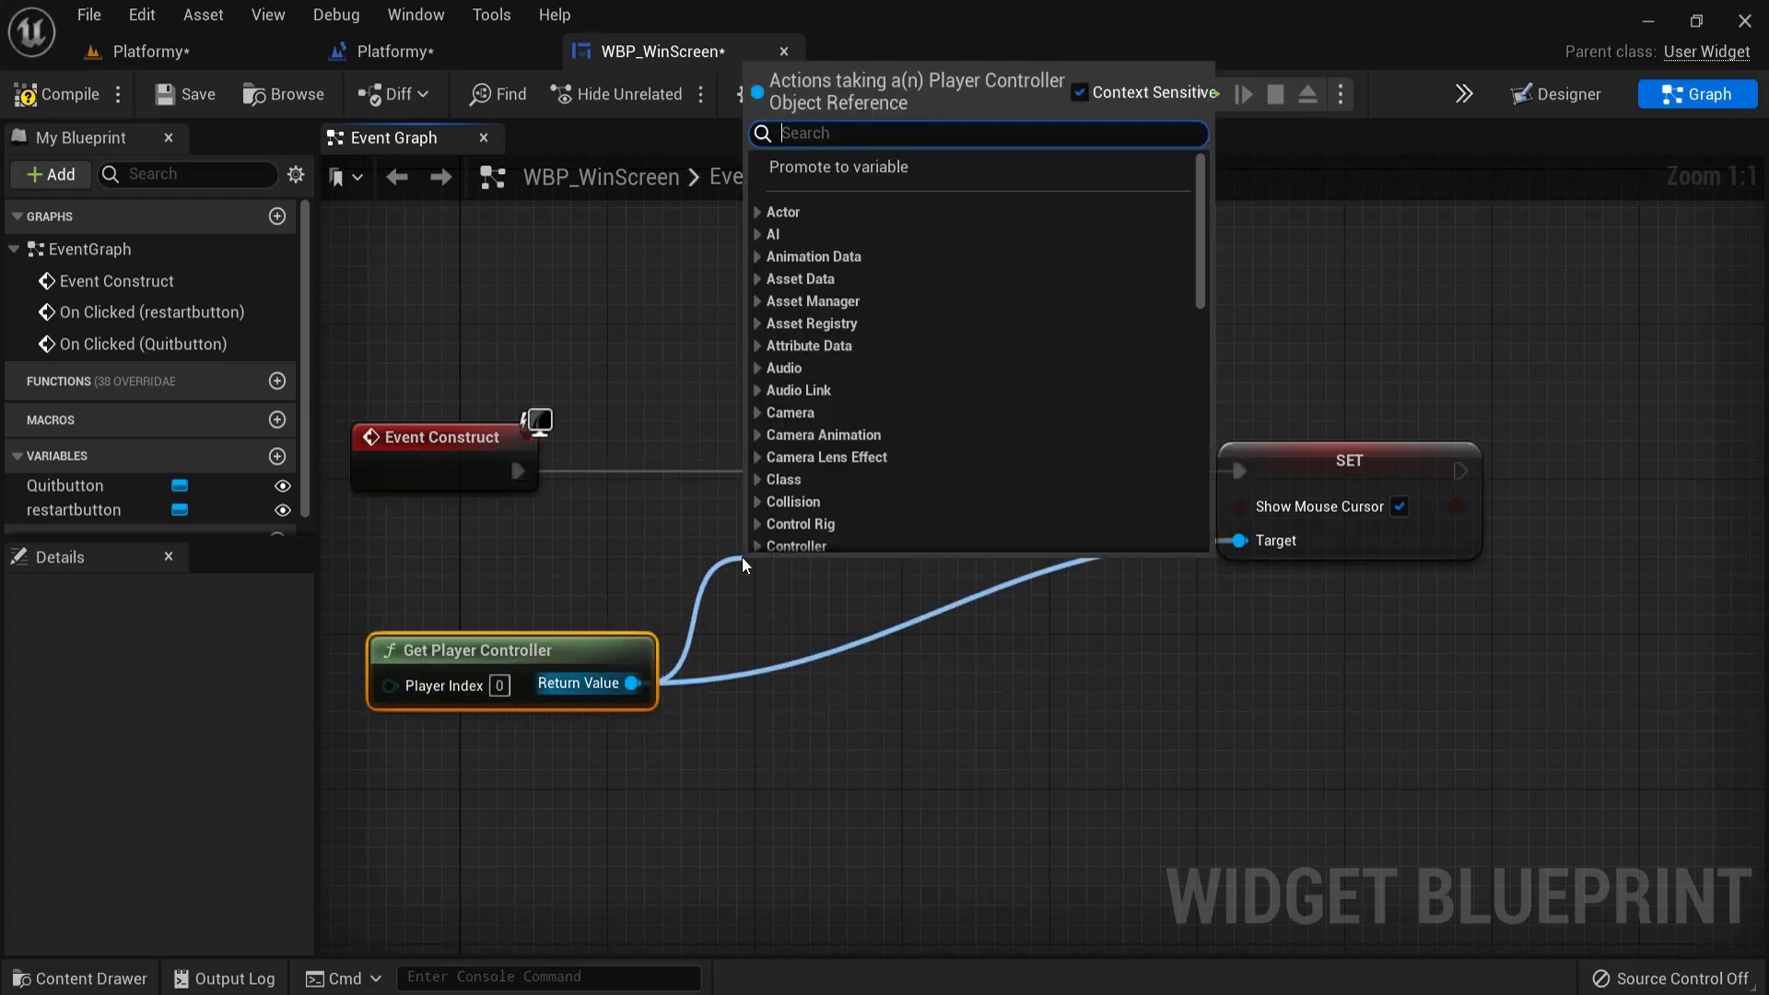
pyautogui.write('UI onlin')
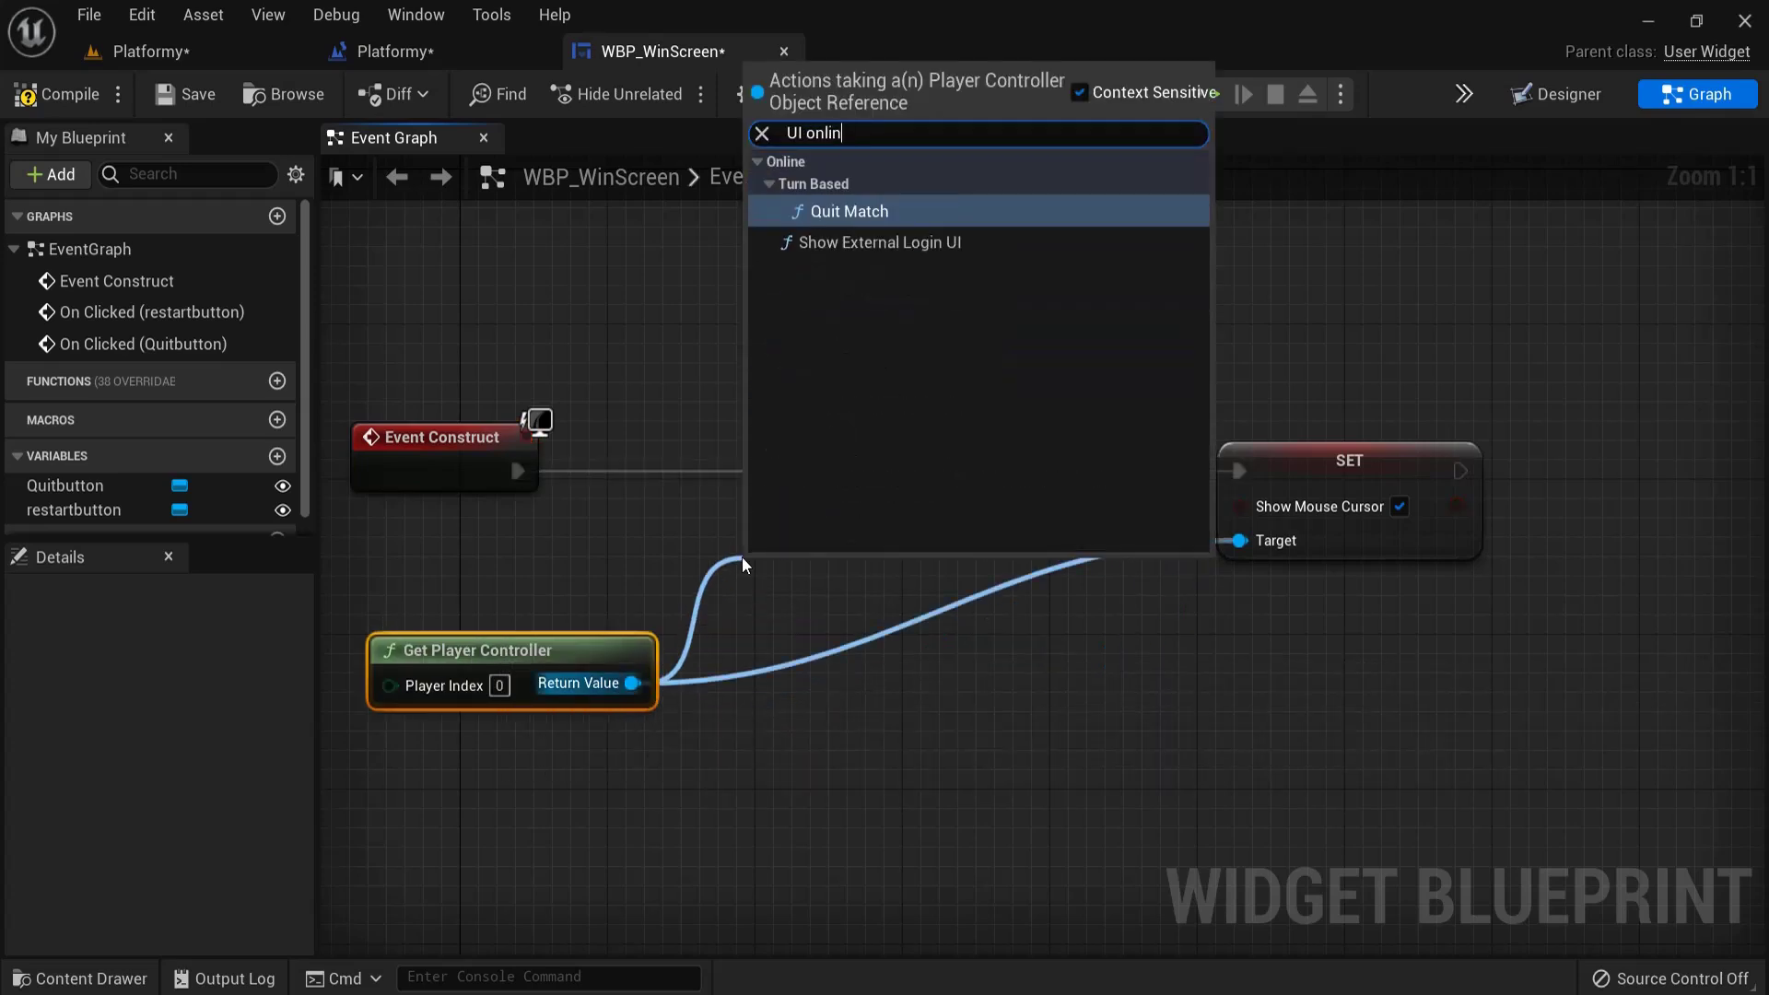
pyautogui.write('y')
pyautogui.press('BackSpace')
pyautogui.press('BackSpace')
pyautogui.press('BackSpace')
pyautogui.write('y')
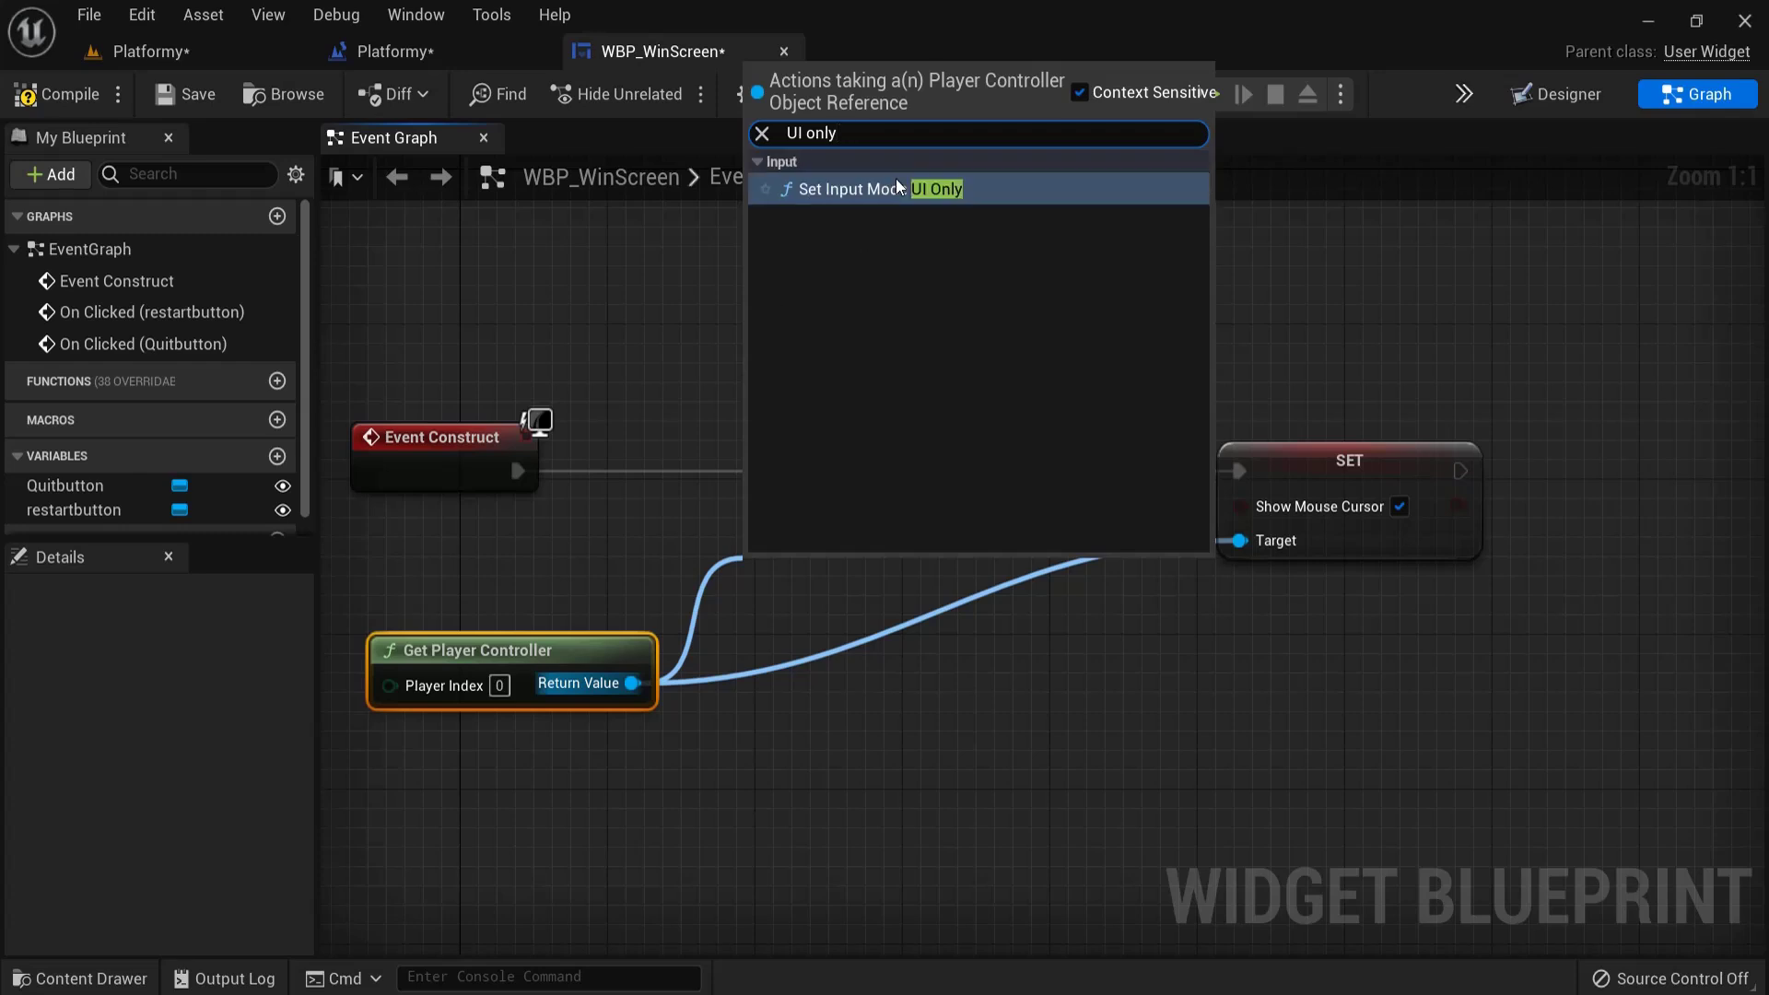
pyautogui.click(871, 185)
pyautogui.moveTo(1018, 571); pyautogui.dragTo(1017, 436)
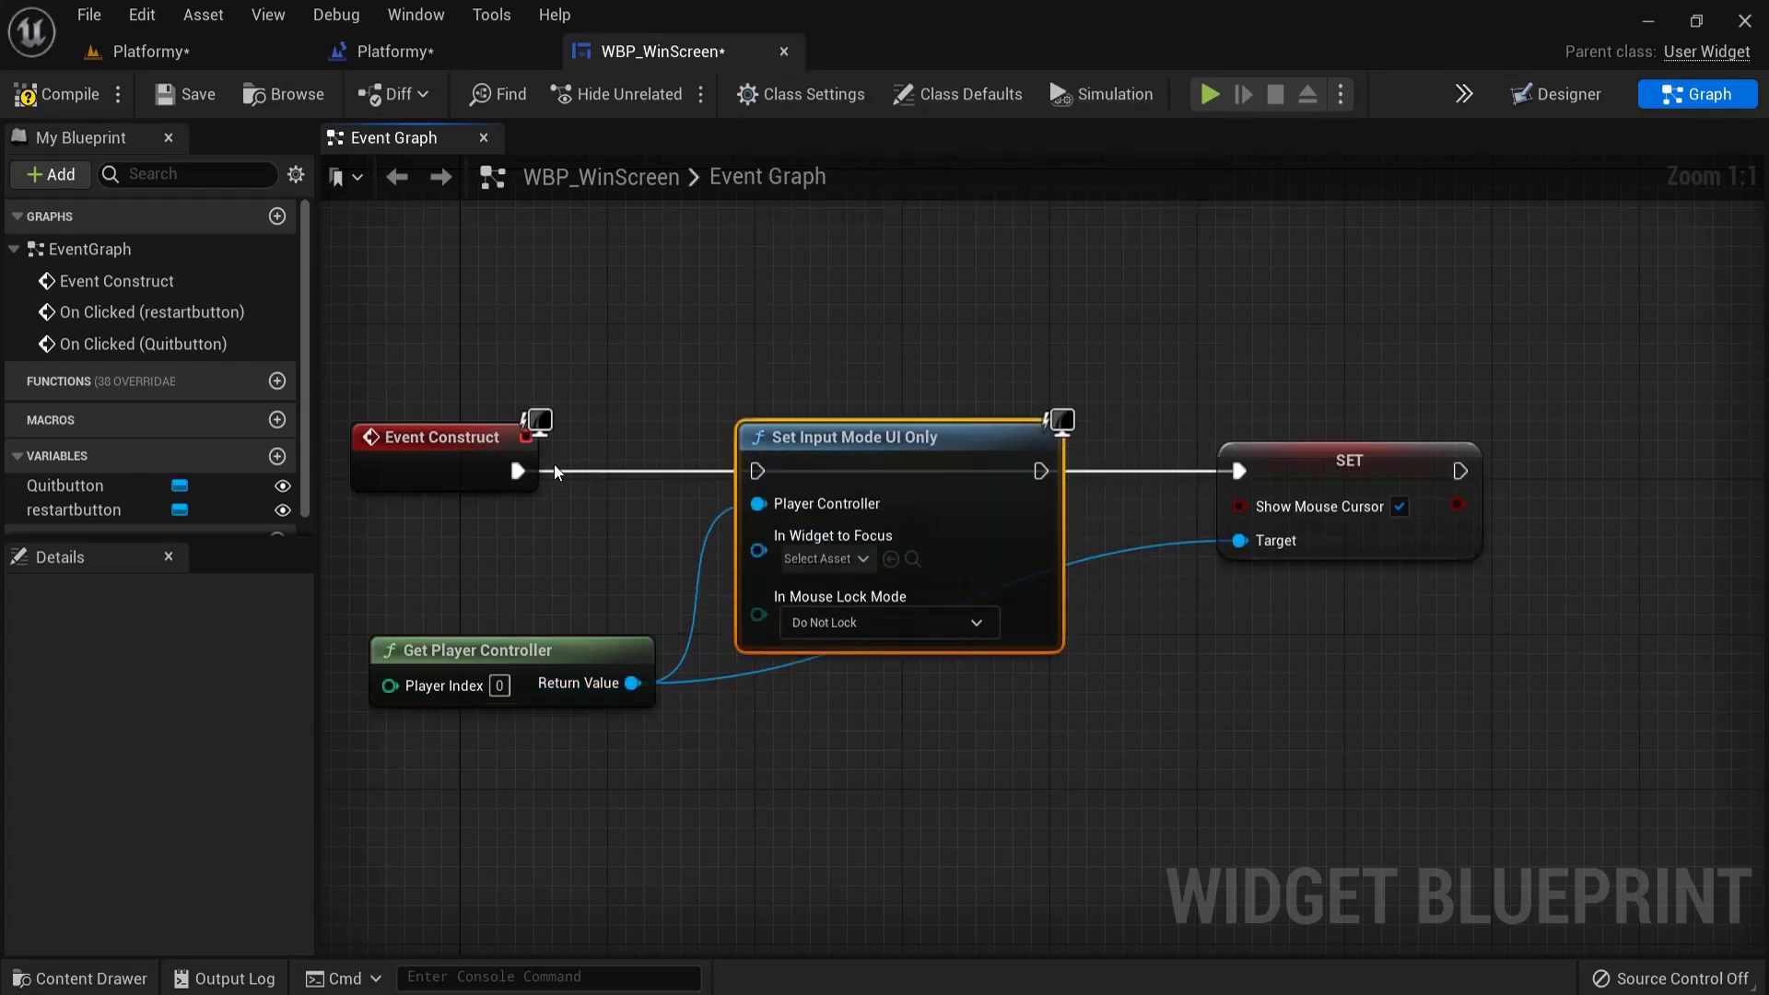
# - Connect Event Construct's execution through Set Input Mode UI Only to the Set Show Mouse Cursor node
pyautogui.moveTo(518, 471); pyautogui.dragTo(654, 468)
pyautogui.moveTo(761, 470); pyautogui.dragTo(761, 470)
pyautogui.moveTo(1041, 471); pyautogui.dragTo(1238, 472)
pyautogui.click(1251, 378)
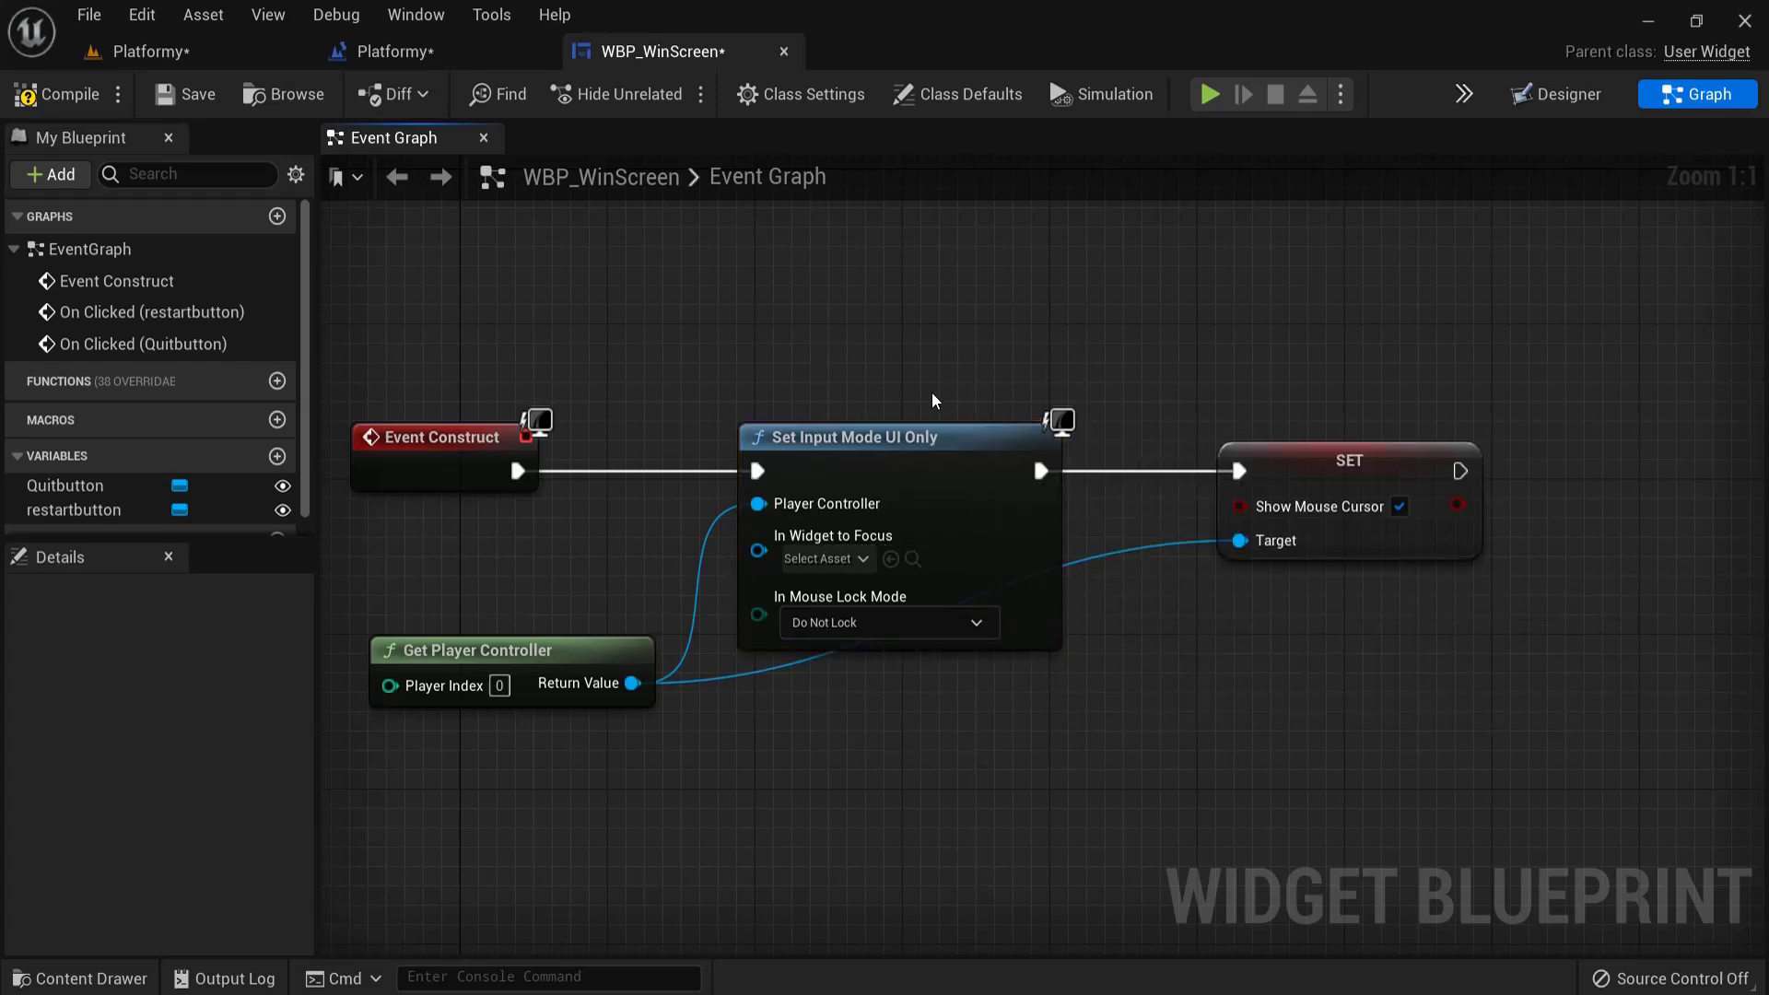
pyautogui.click(1340, 462)
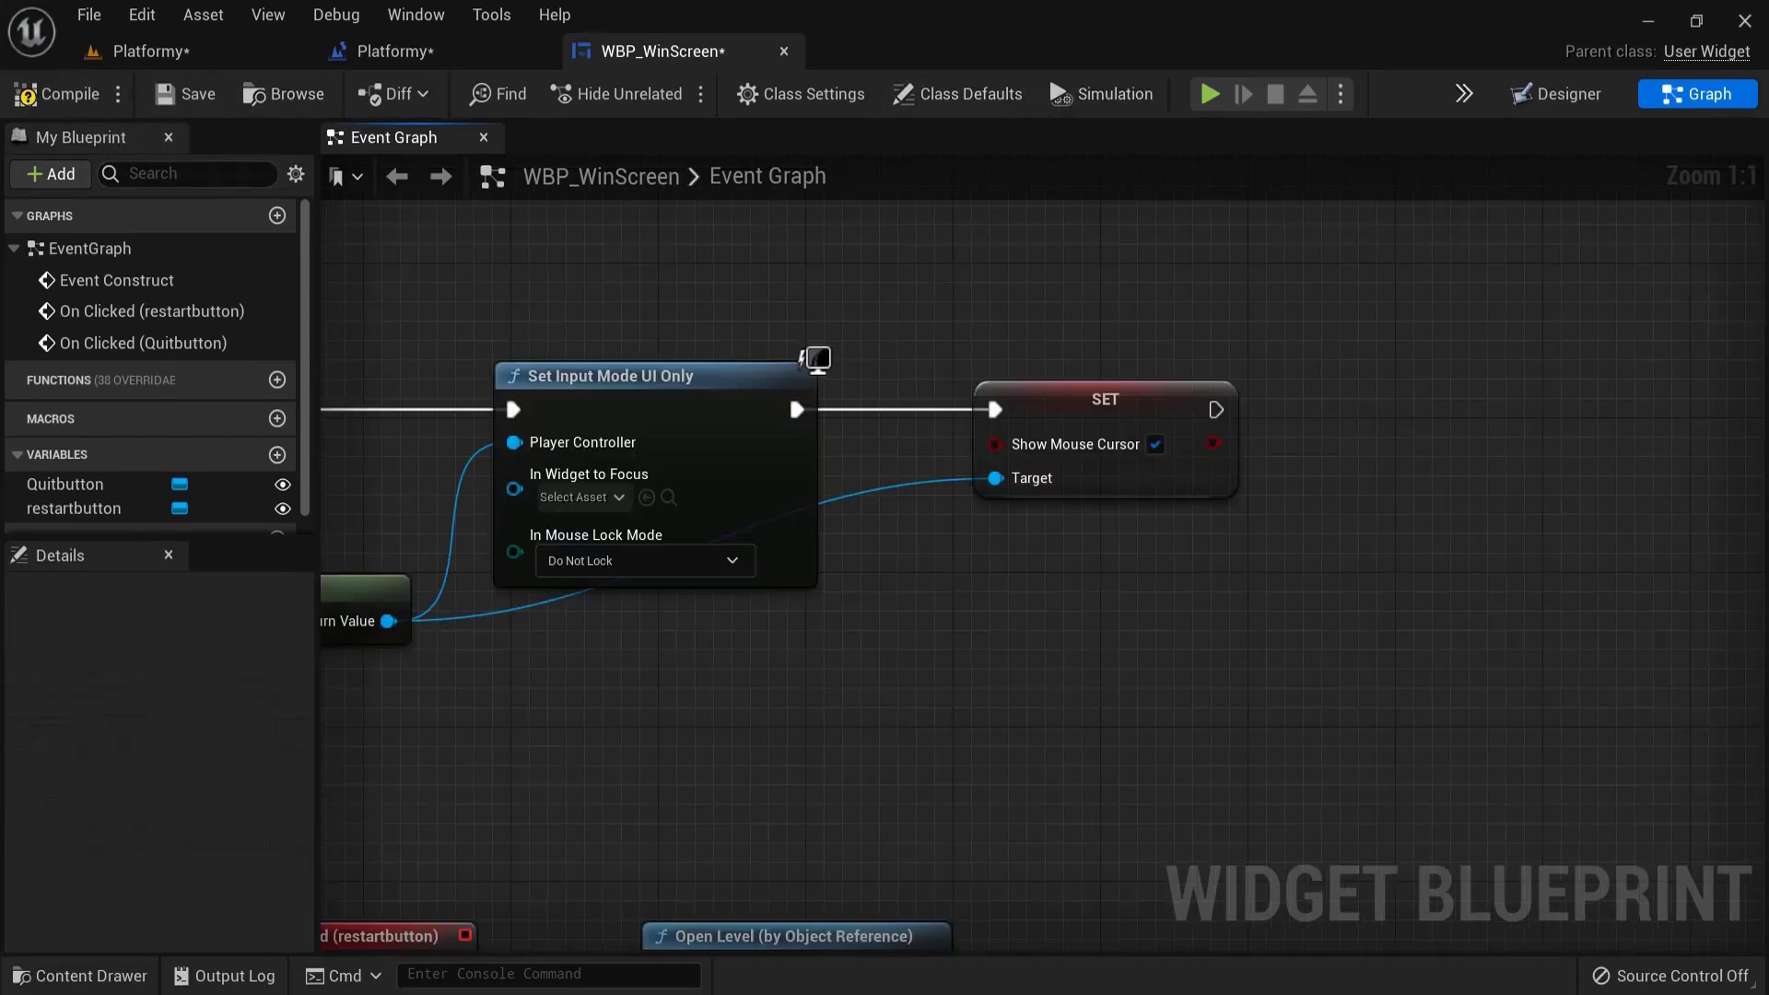
# - Add a Set Game Paused node after the Set Show Mouse Cursor node and enable Paused
pyautogui.moveTo(857, 624)
pyautogui.mouseDown(button='right')
pyautogui.moveTo(899, 636)
pyautogui.moveTo(689, 654)
pyautogui.moveTo(865, 648)
pyautogui.mouseUp(button='right')
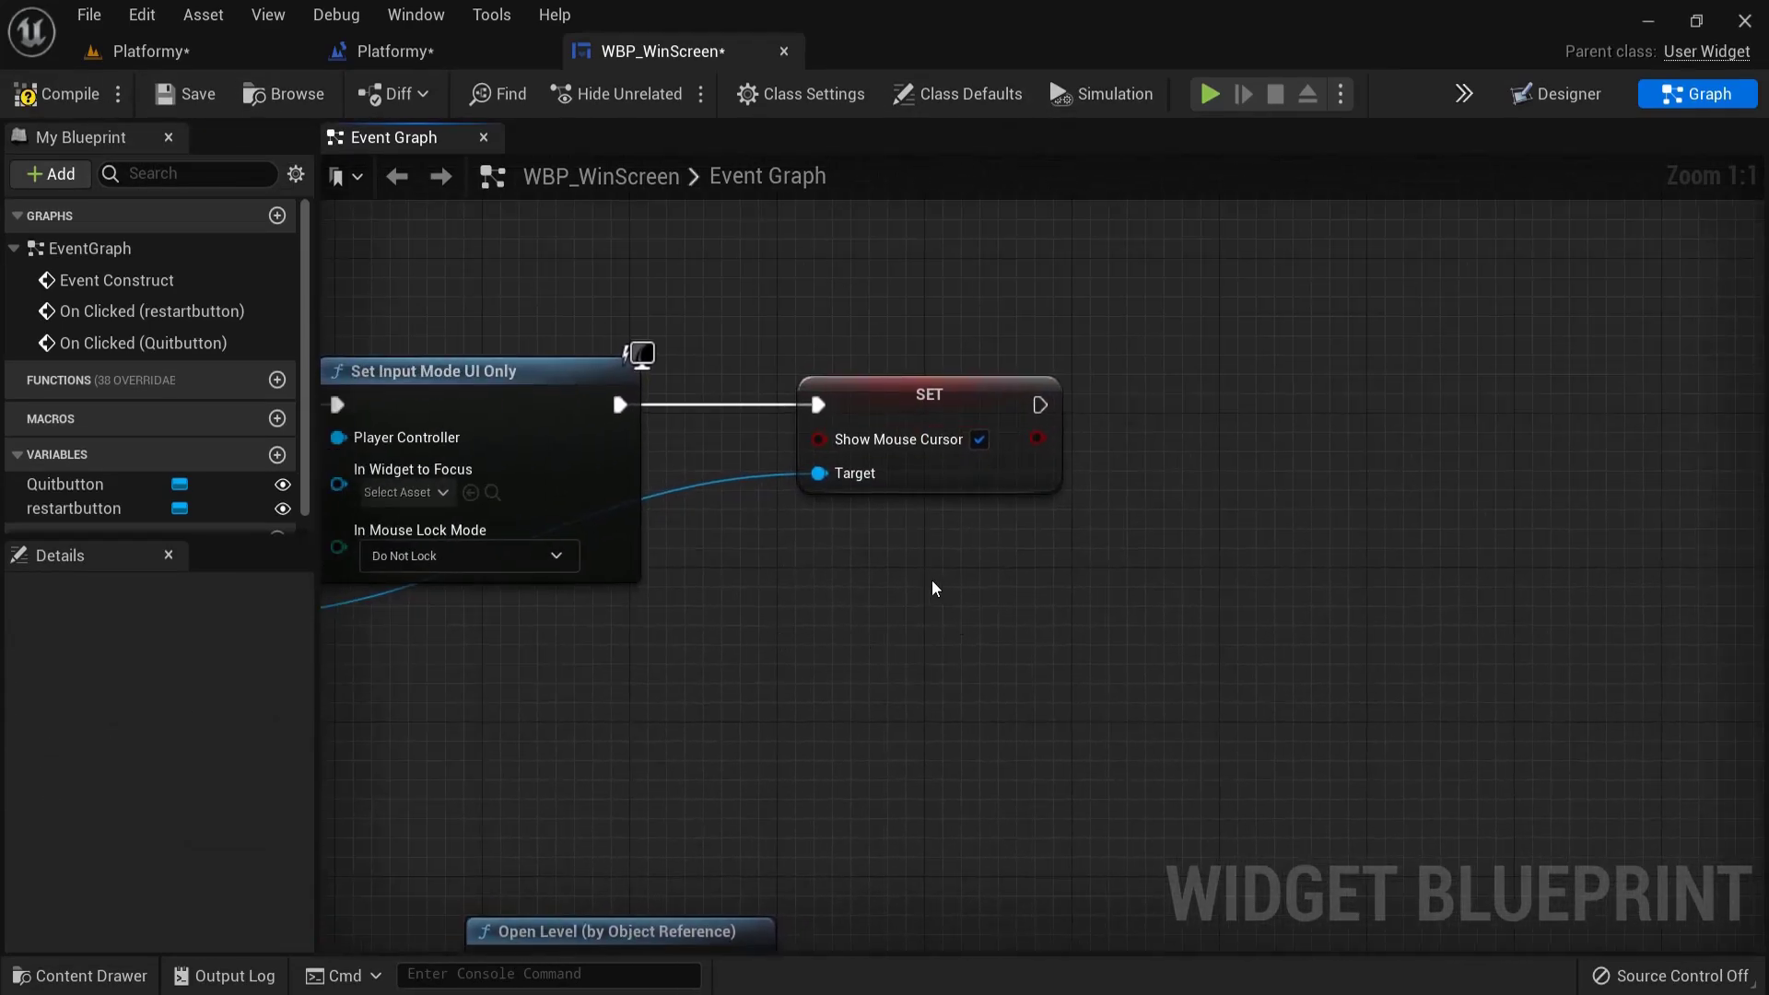
pyautogui.moveTo(1097, 586); pyautogui.dragTo(997, 622, button='right')
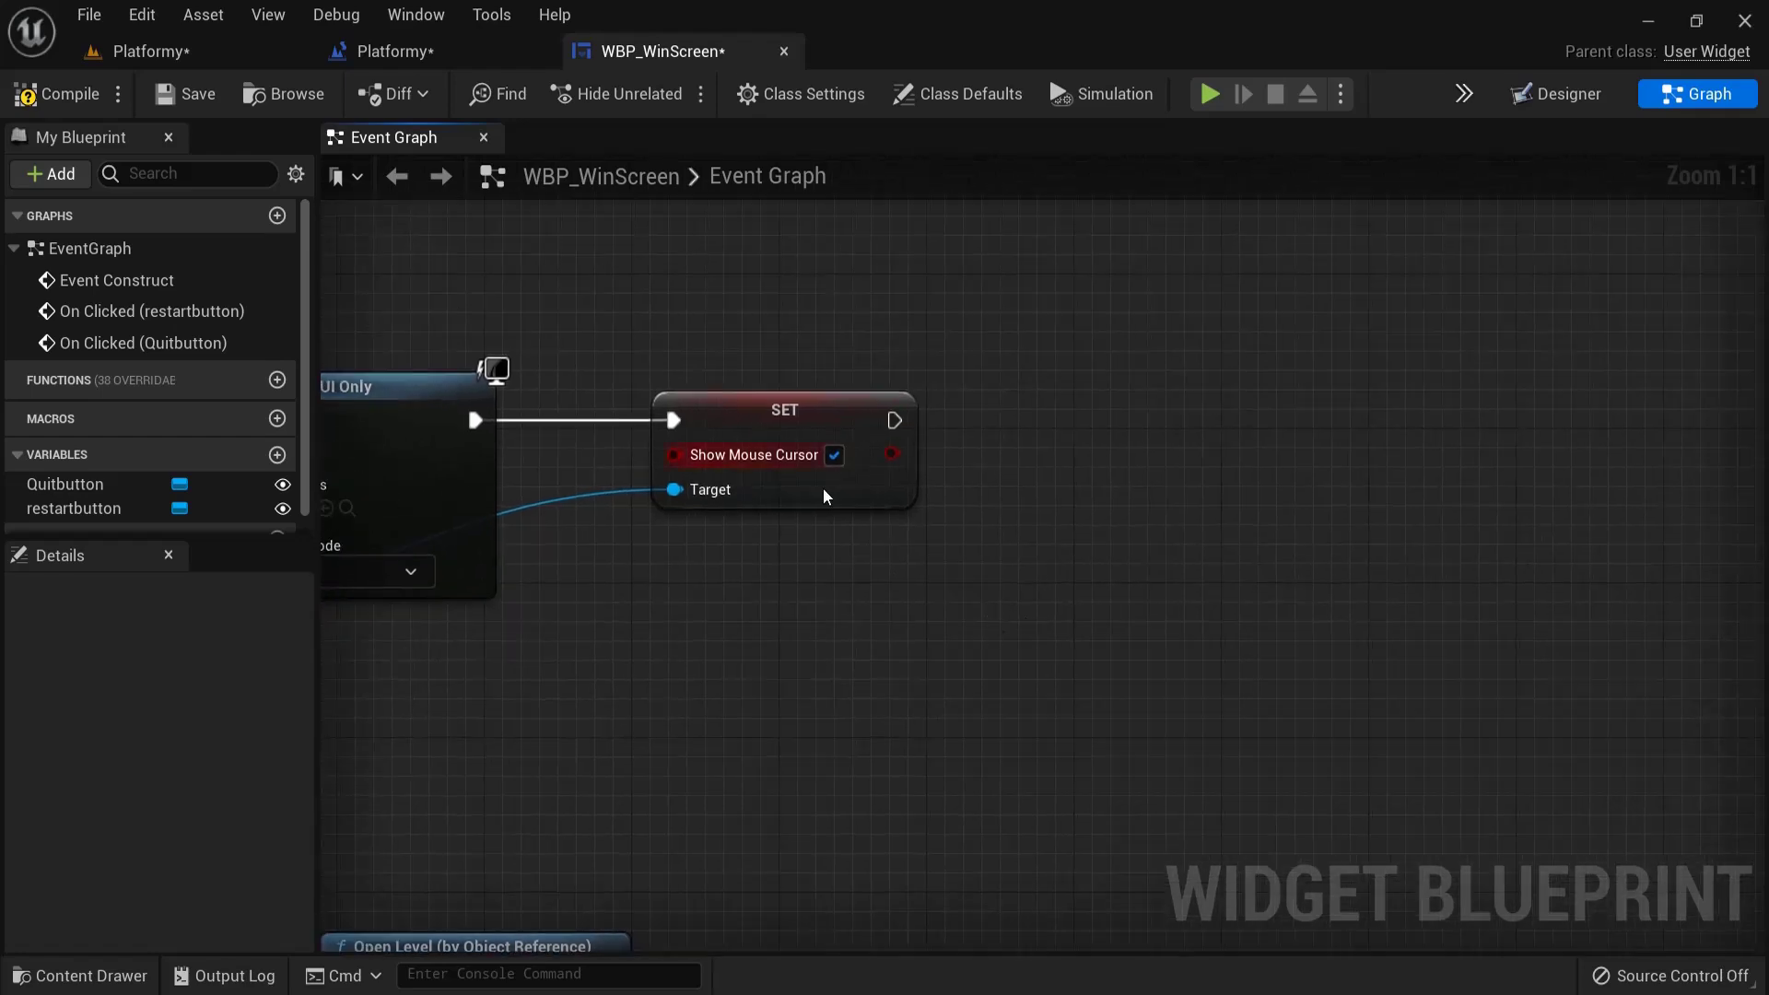
pyautogui.moveTo(825, 494); pyautogui.dragTo(1094, 608, button='right')
pyautogui.moveTo(952, 631); pyautogui.dragTo(794, 628, button='right')
pyautogui.moveTo(836, 430); pyautogui.dragTo(955, 433)
pyautogui.write('set game pau')
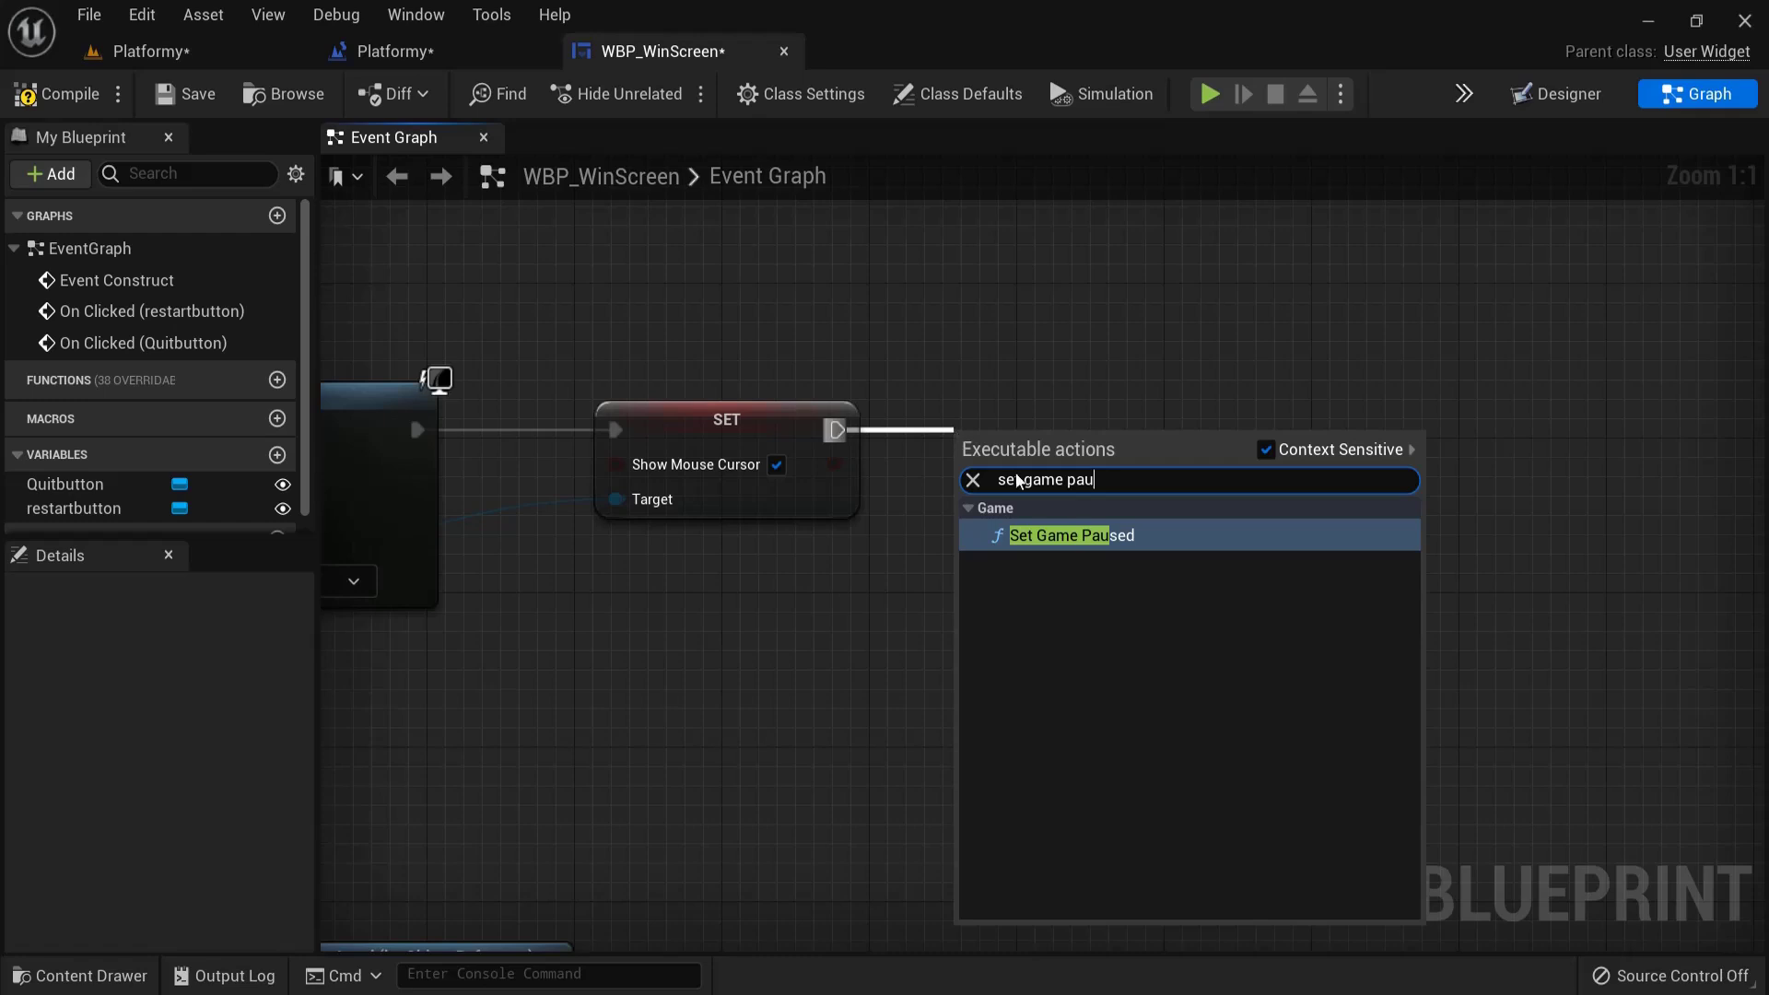
pyautogui.click(1048, 544)
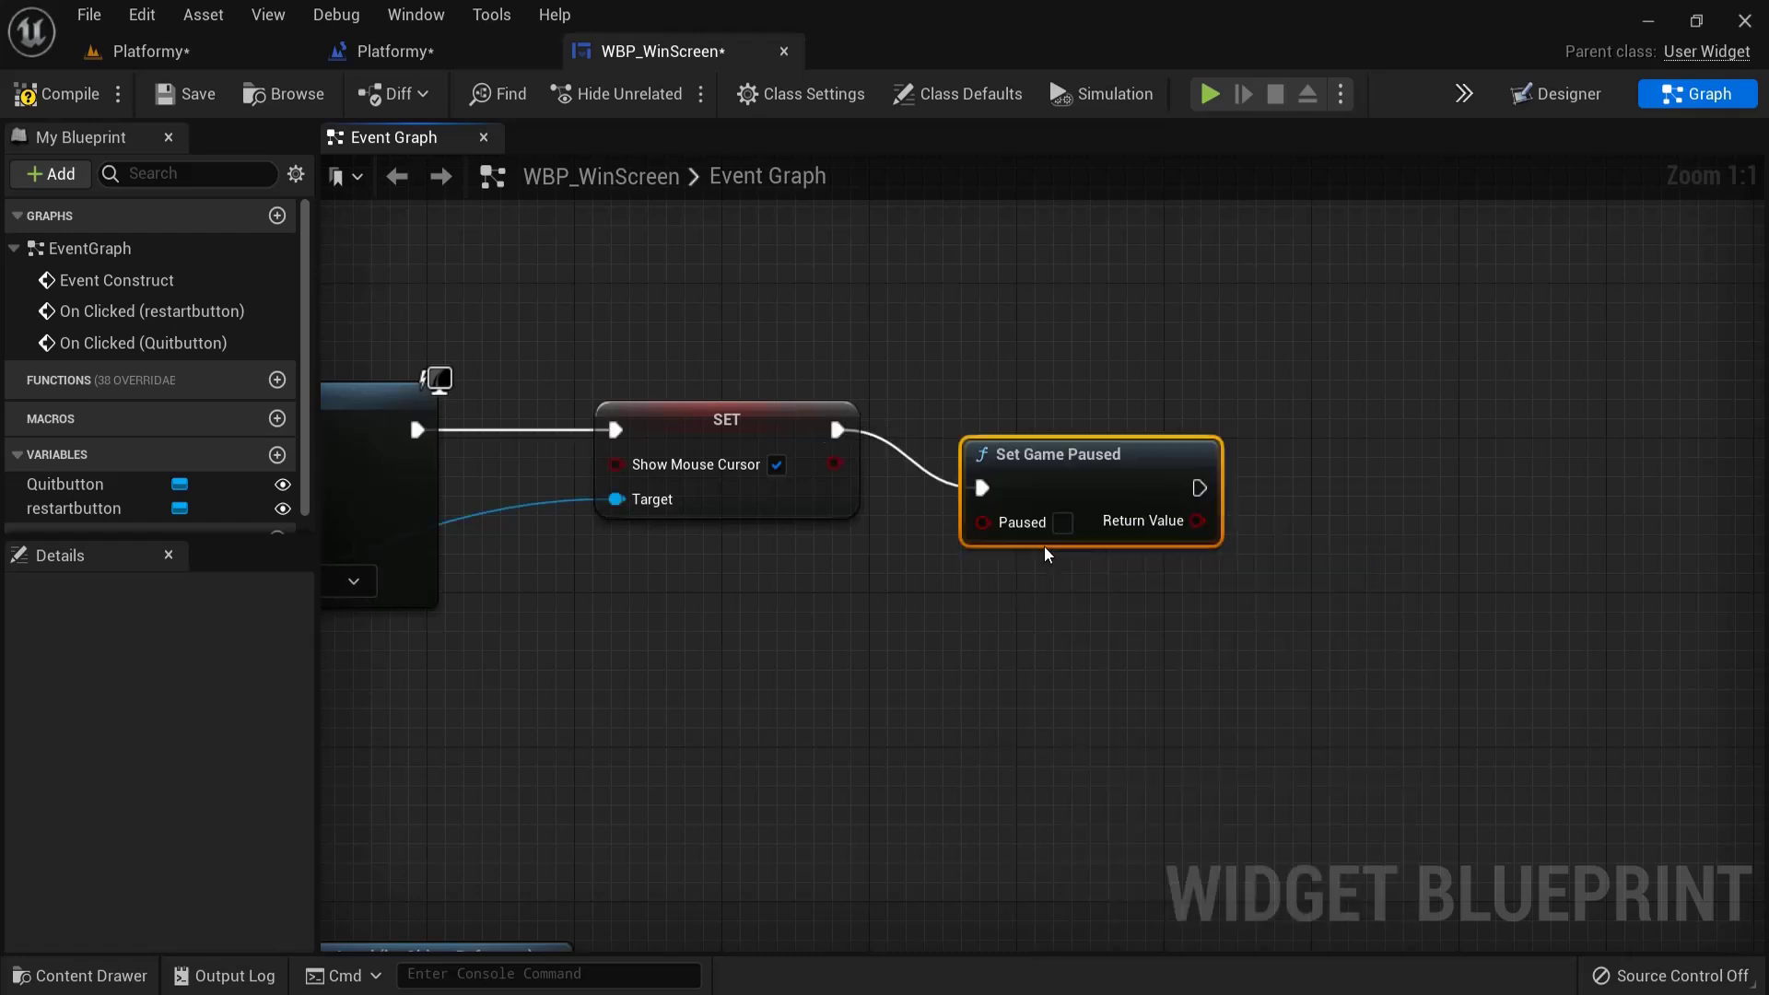
pyautogui.moveTo(658, 356); pyautogui.dragTo(998, 353, button='right')
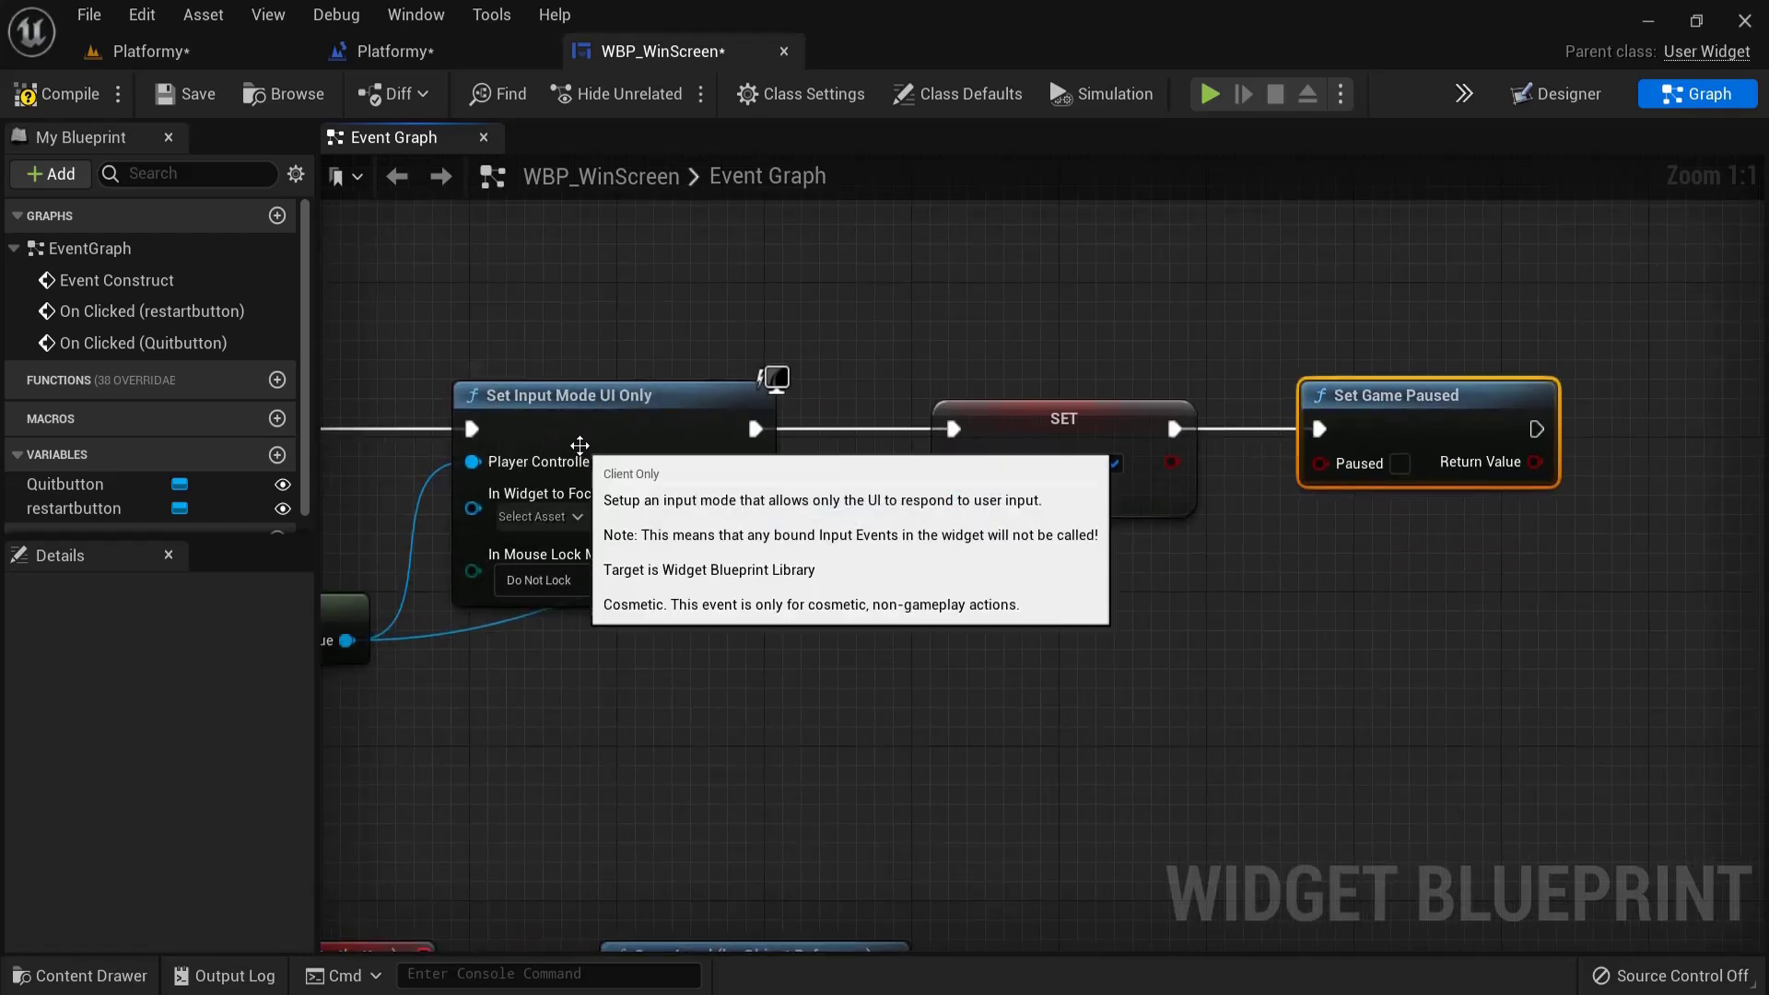
pyautogui.moveTo(1178, 305); pyautogui.dragTo(810, 304, button='right')
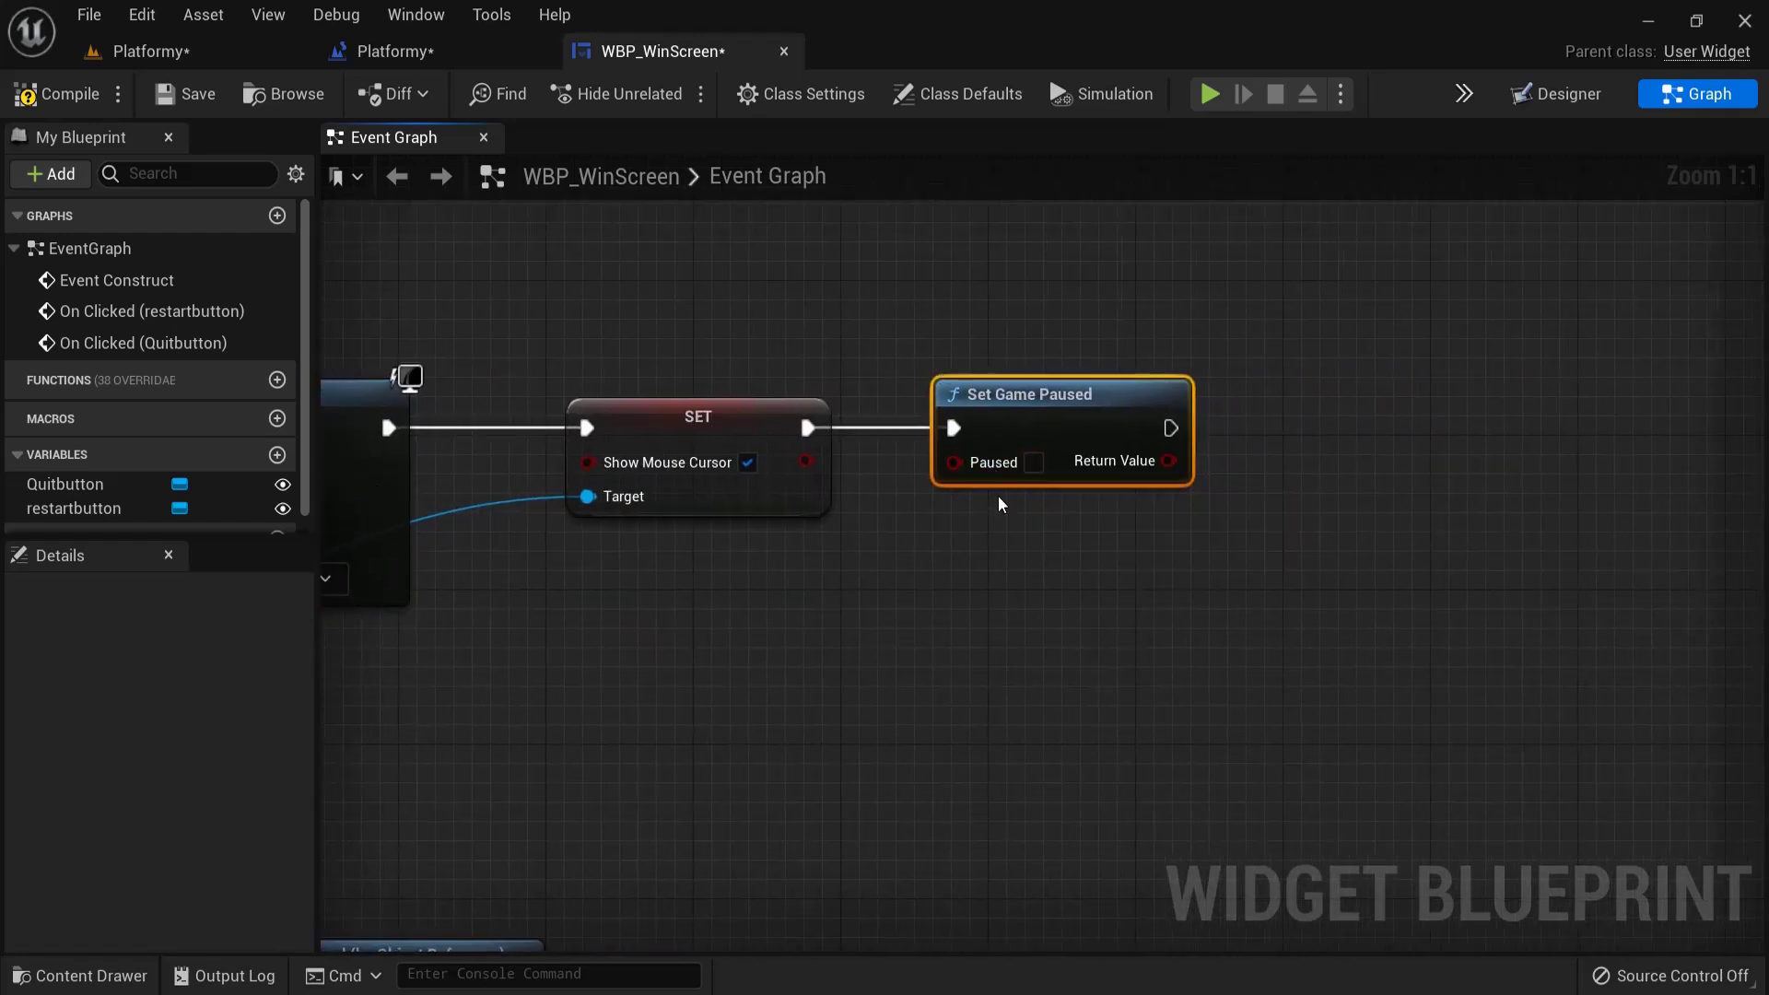
pyautogui.click(1034, 463)
# - Playtest the Platformy level from the cliffs near its end, walk the character into the win area and choose Quit on the win screen
pyautogui.click(1210, 93)
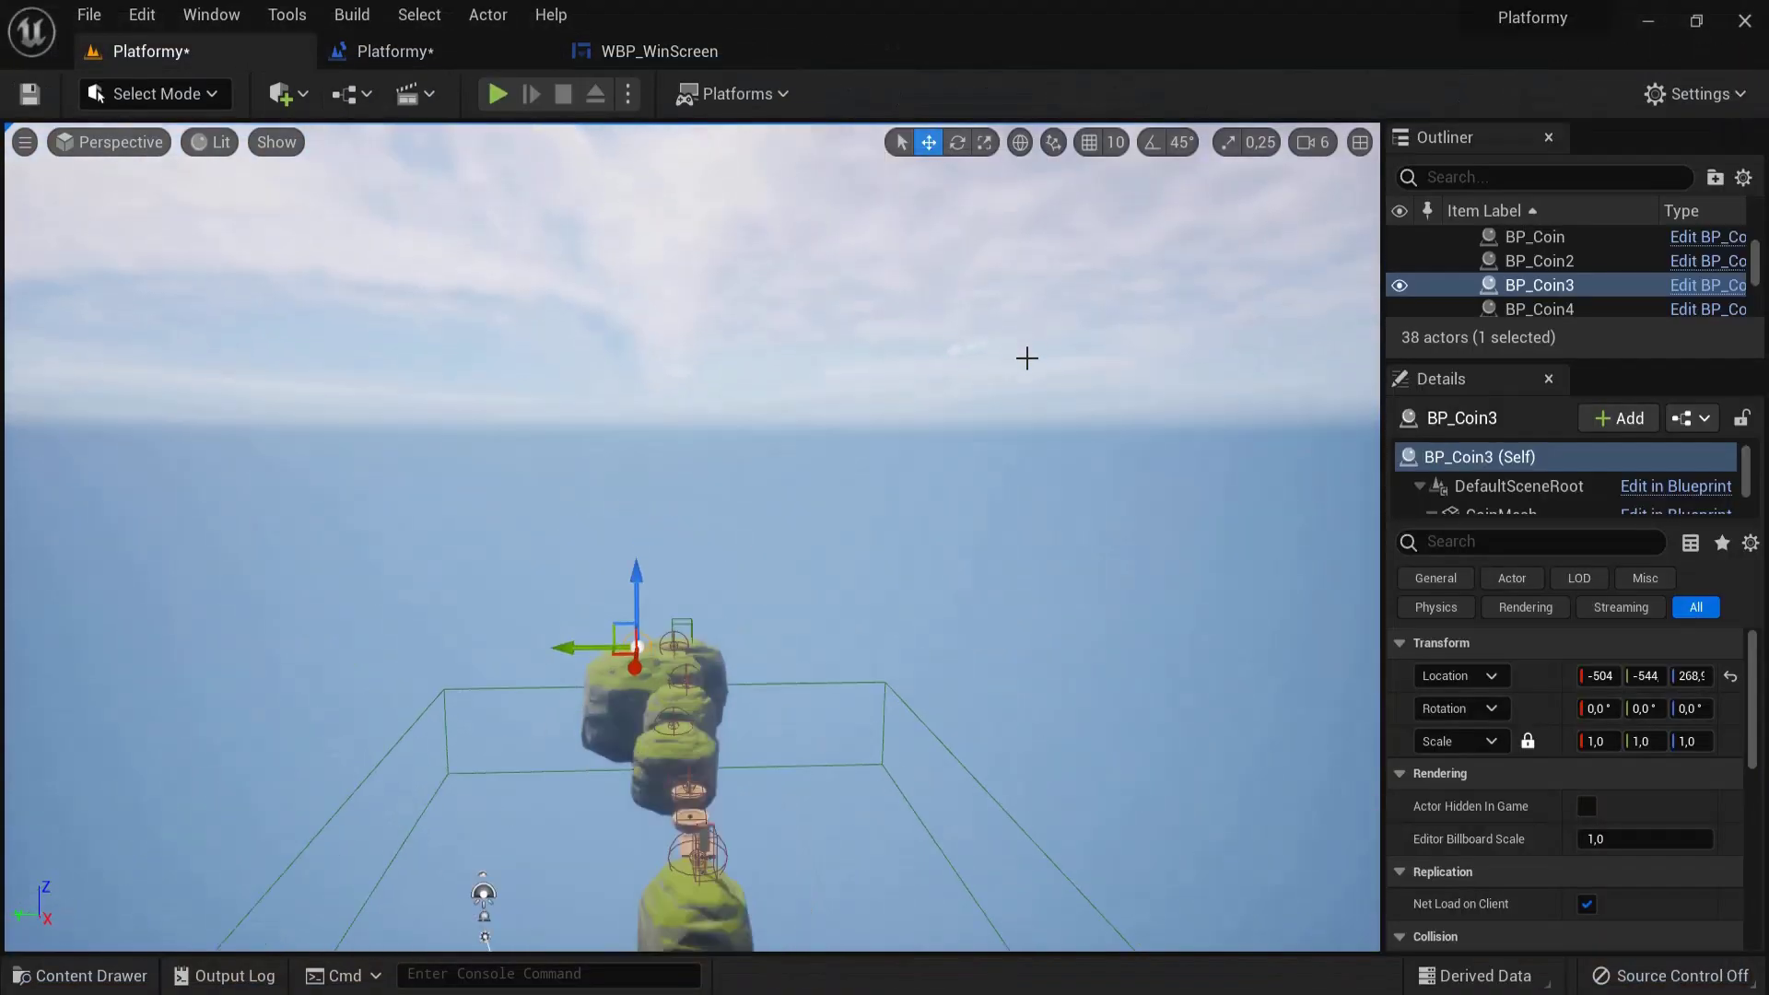
pyautogui.moveTo(1027, 359); pyautogui.dragTo(777, 502, button='right')
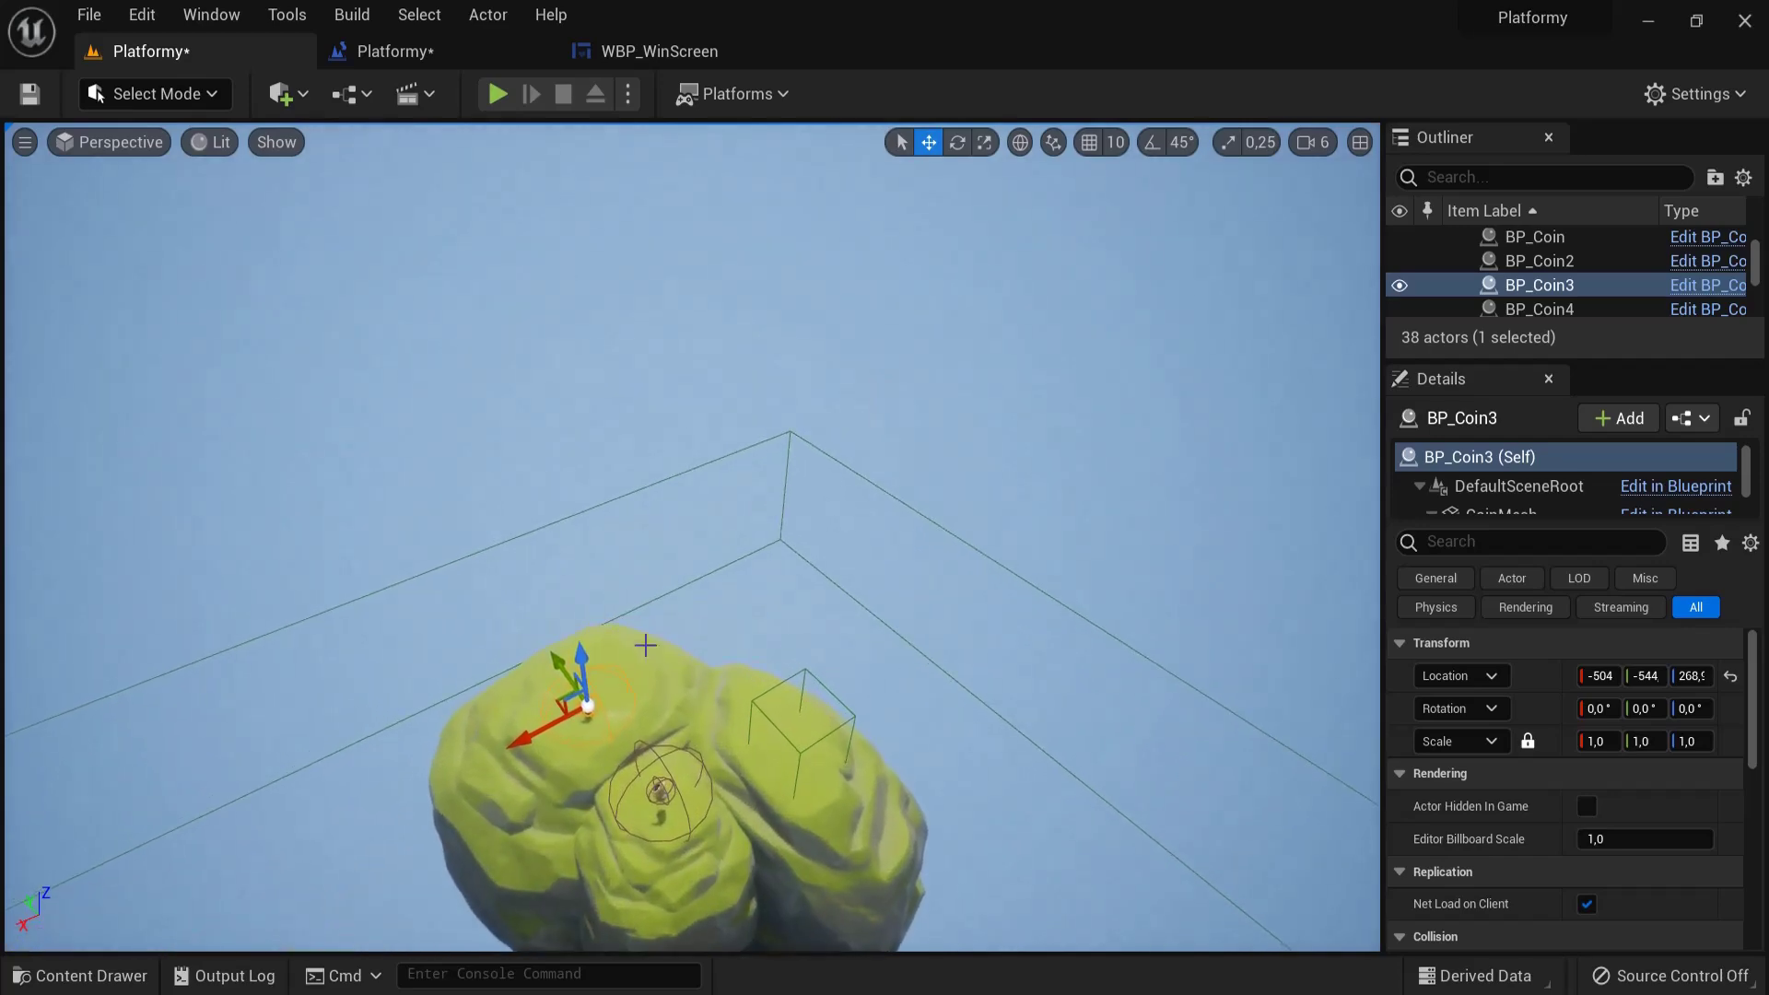
pyautogui.rightClick(650, 705)
pyautogui.click(647, 710)
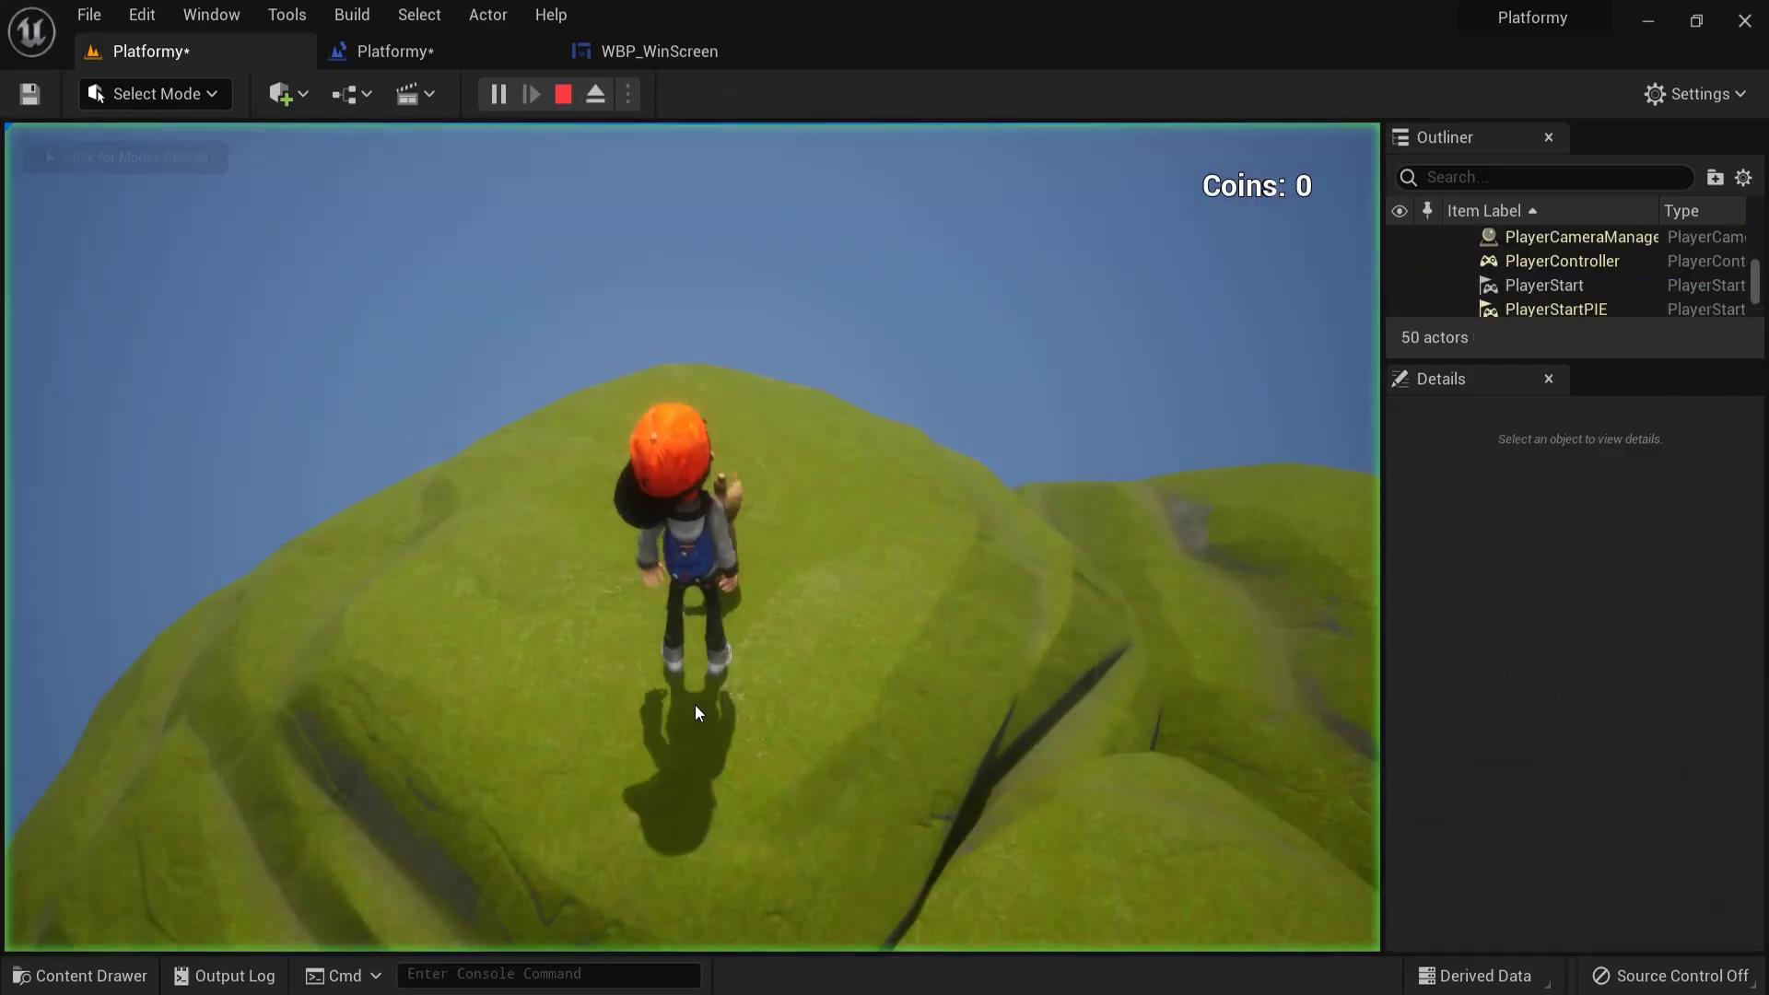
pyautogui.press('w')
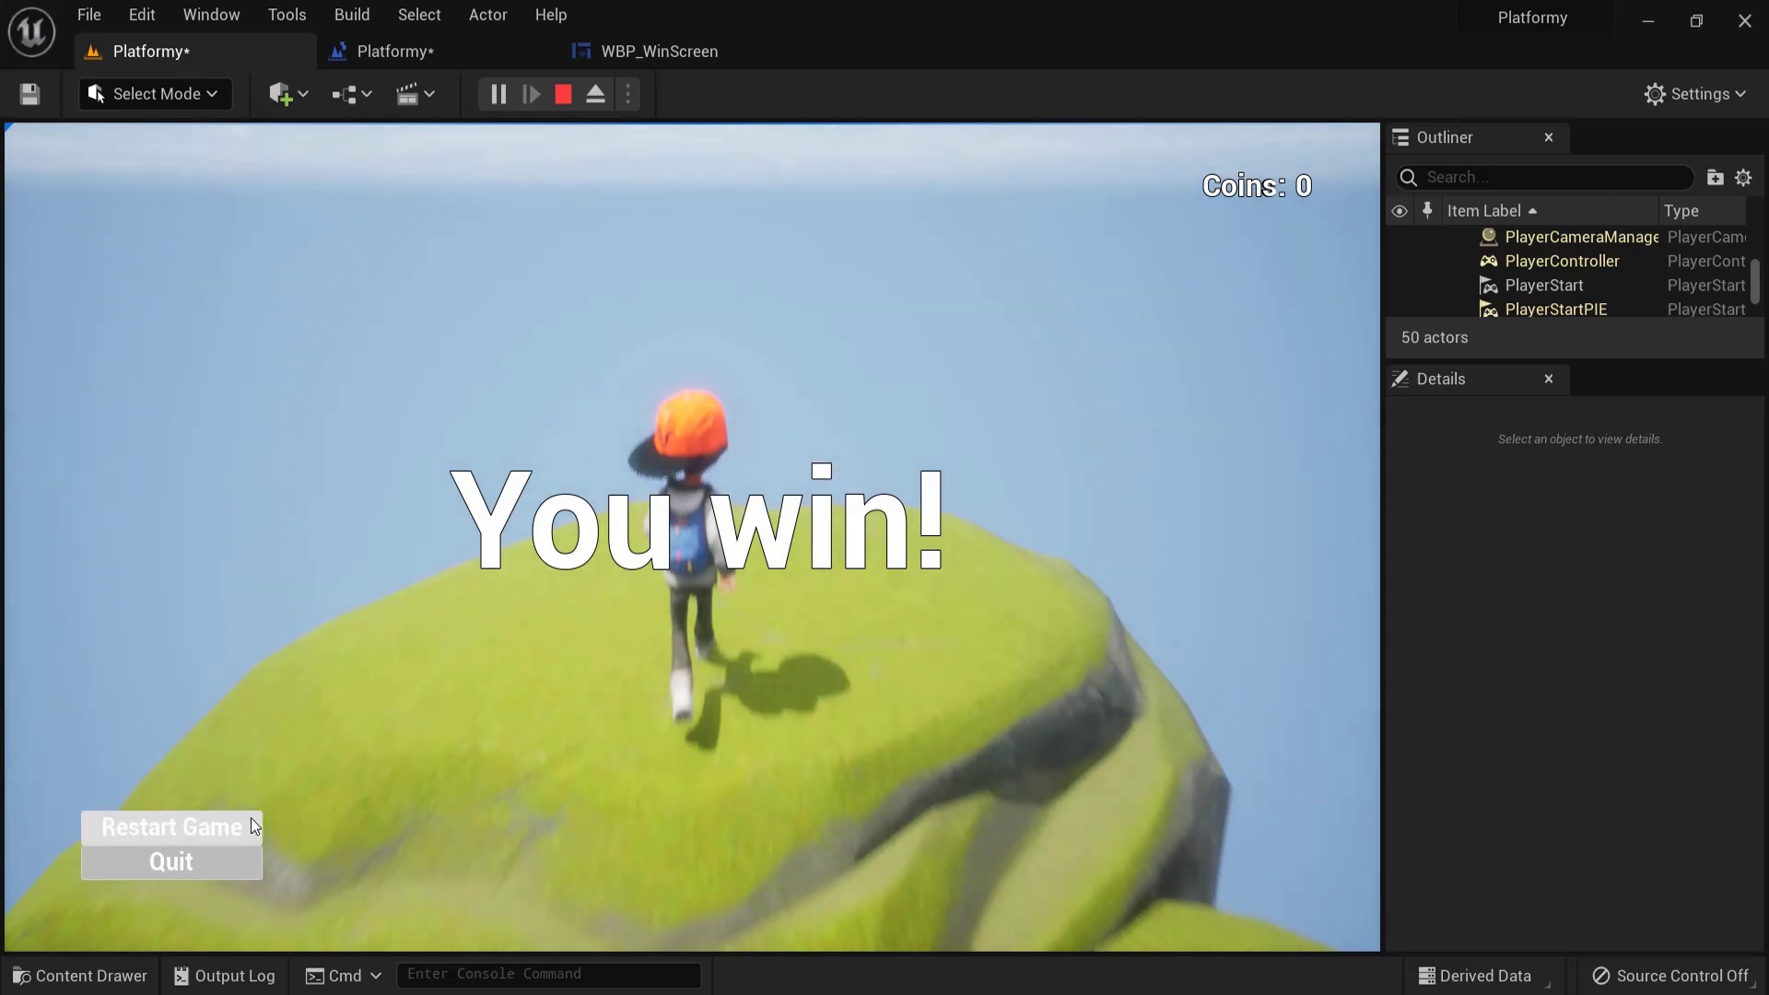
pyautogui.click(185, 862)
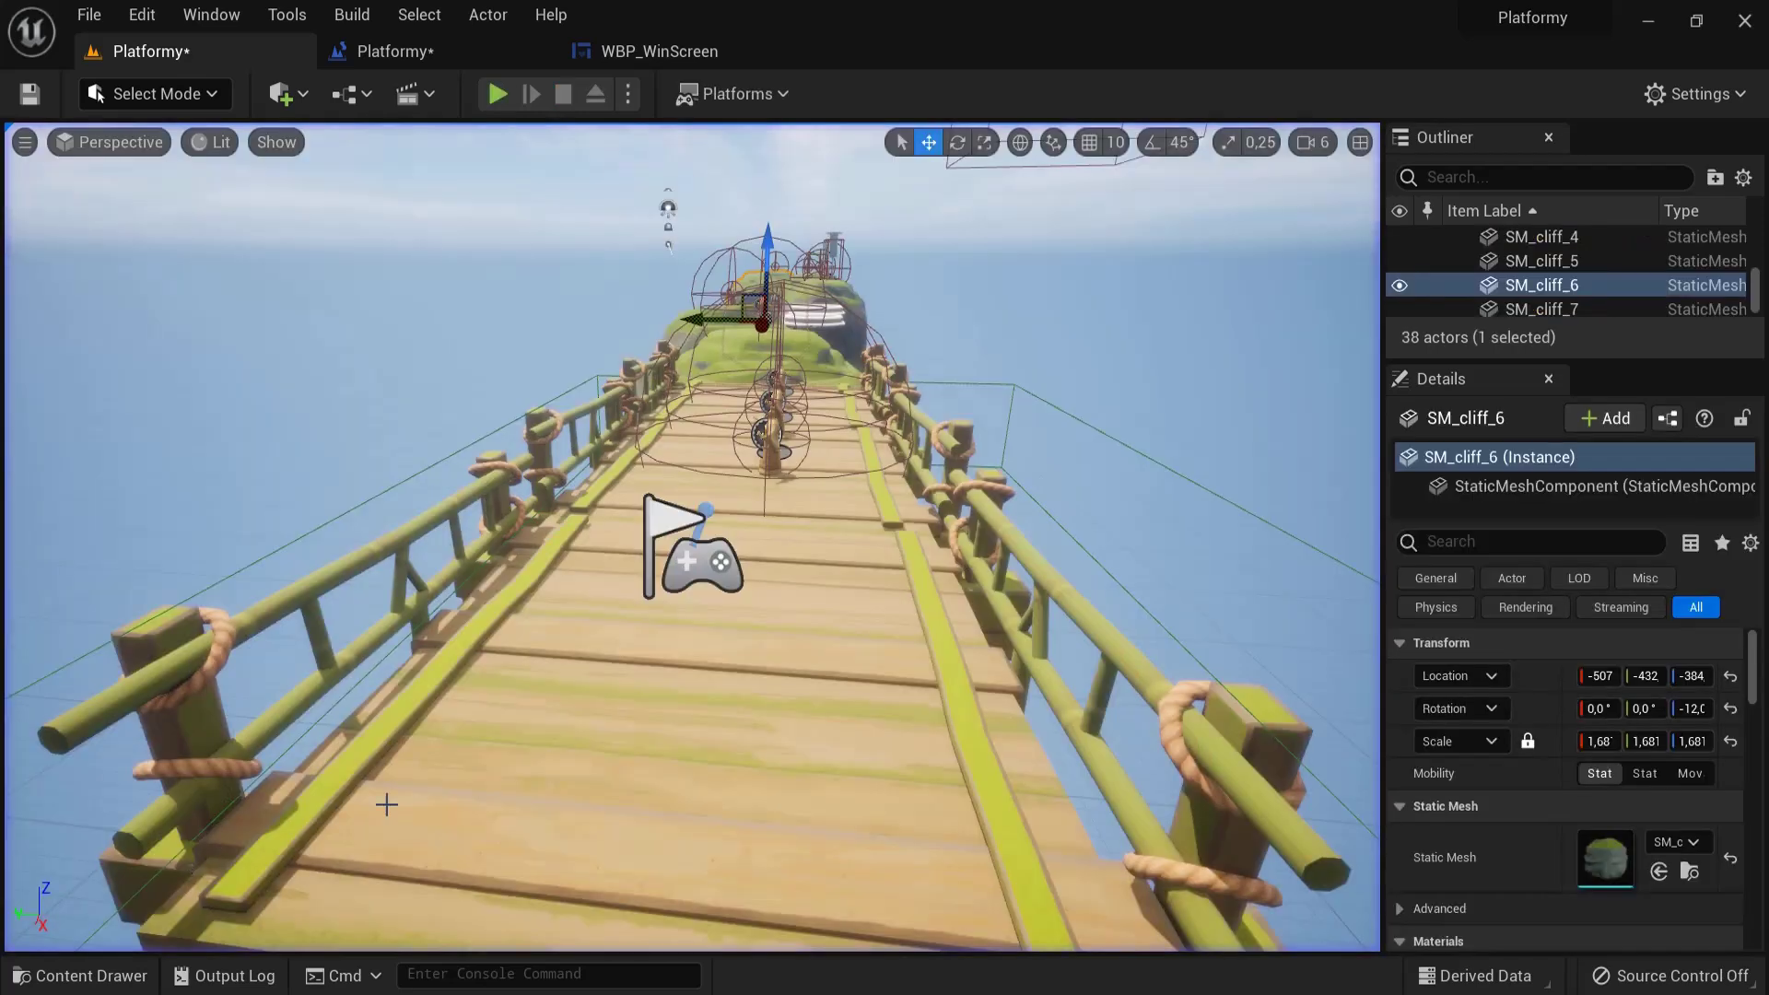
# - Play from the end cliffs again, reach the win area, try Restart Game on the win screen and end the play session
pyautogui.press('f')
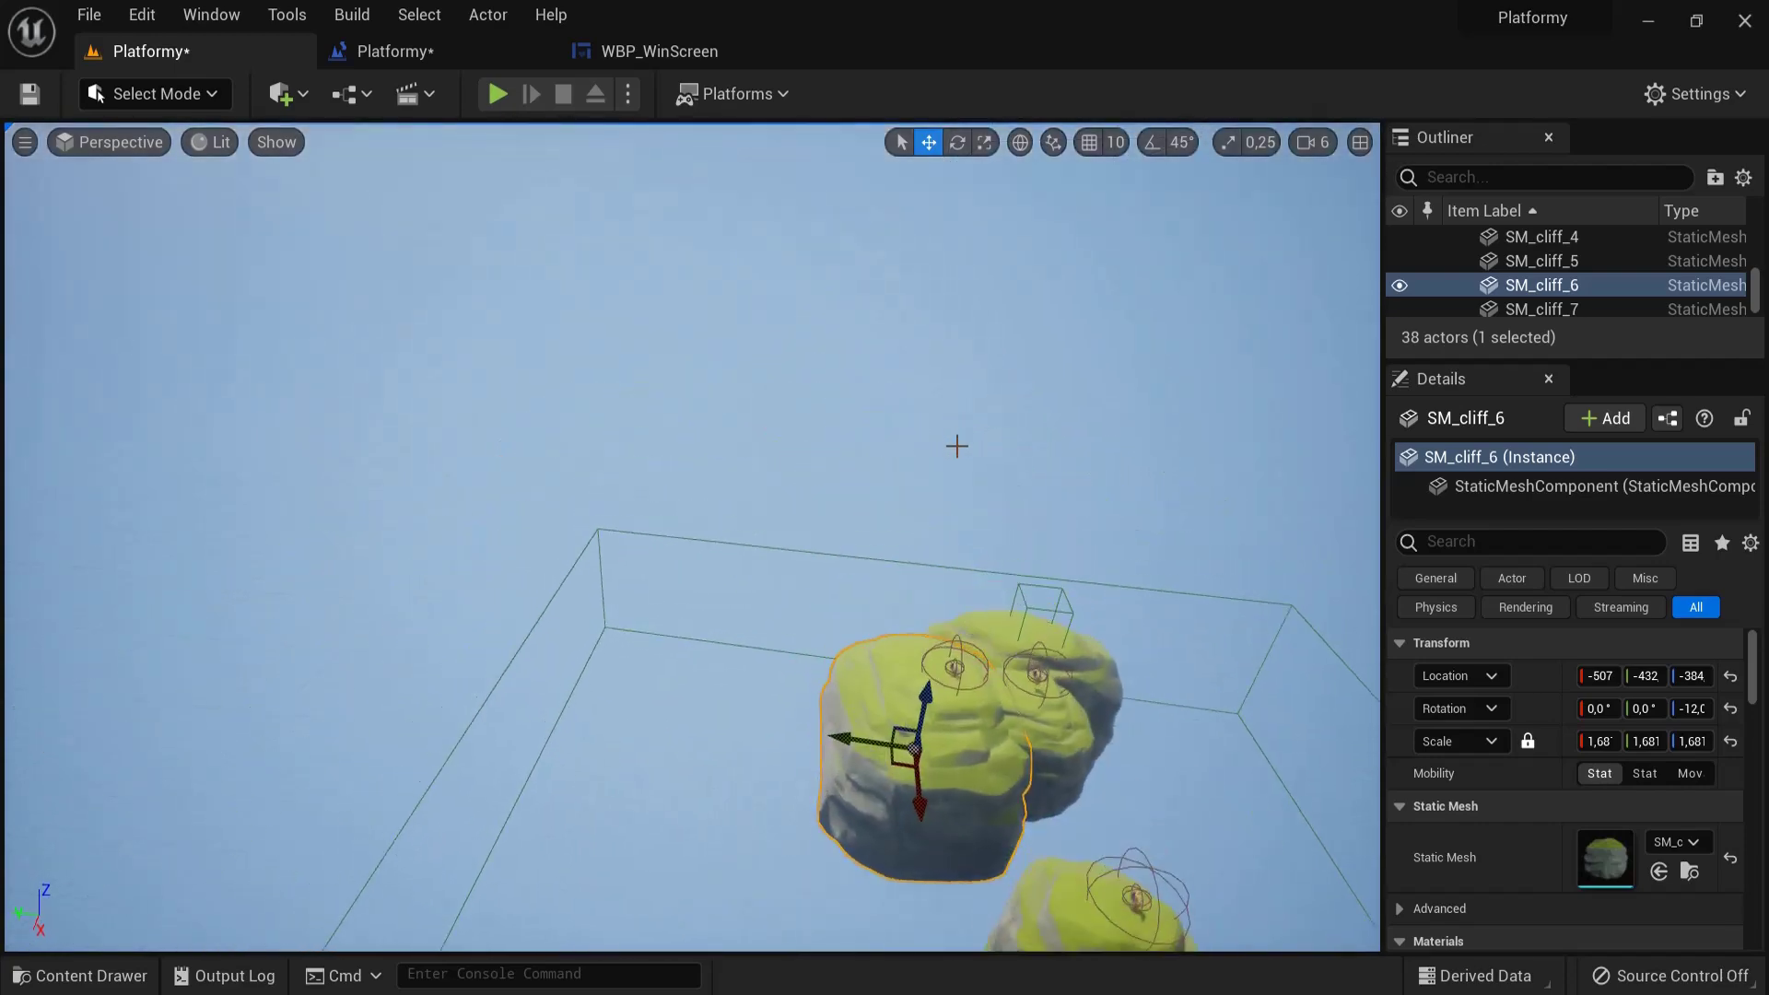
pyautogui.rightClick(547, 681)
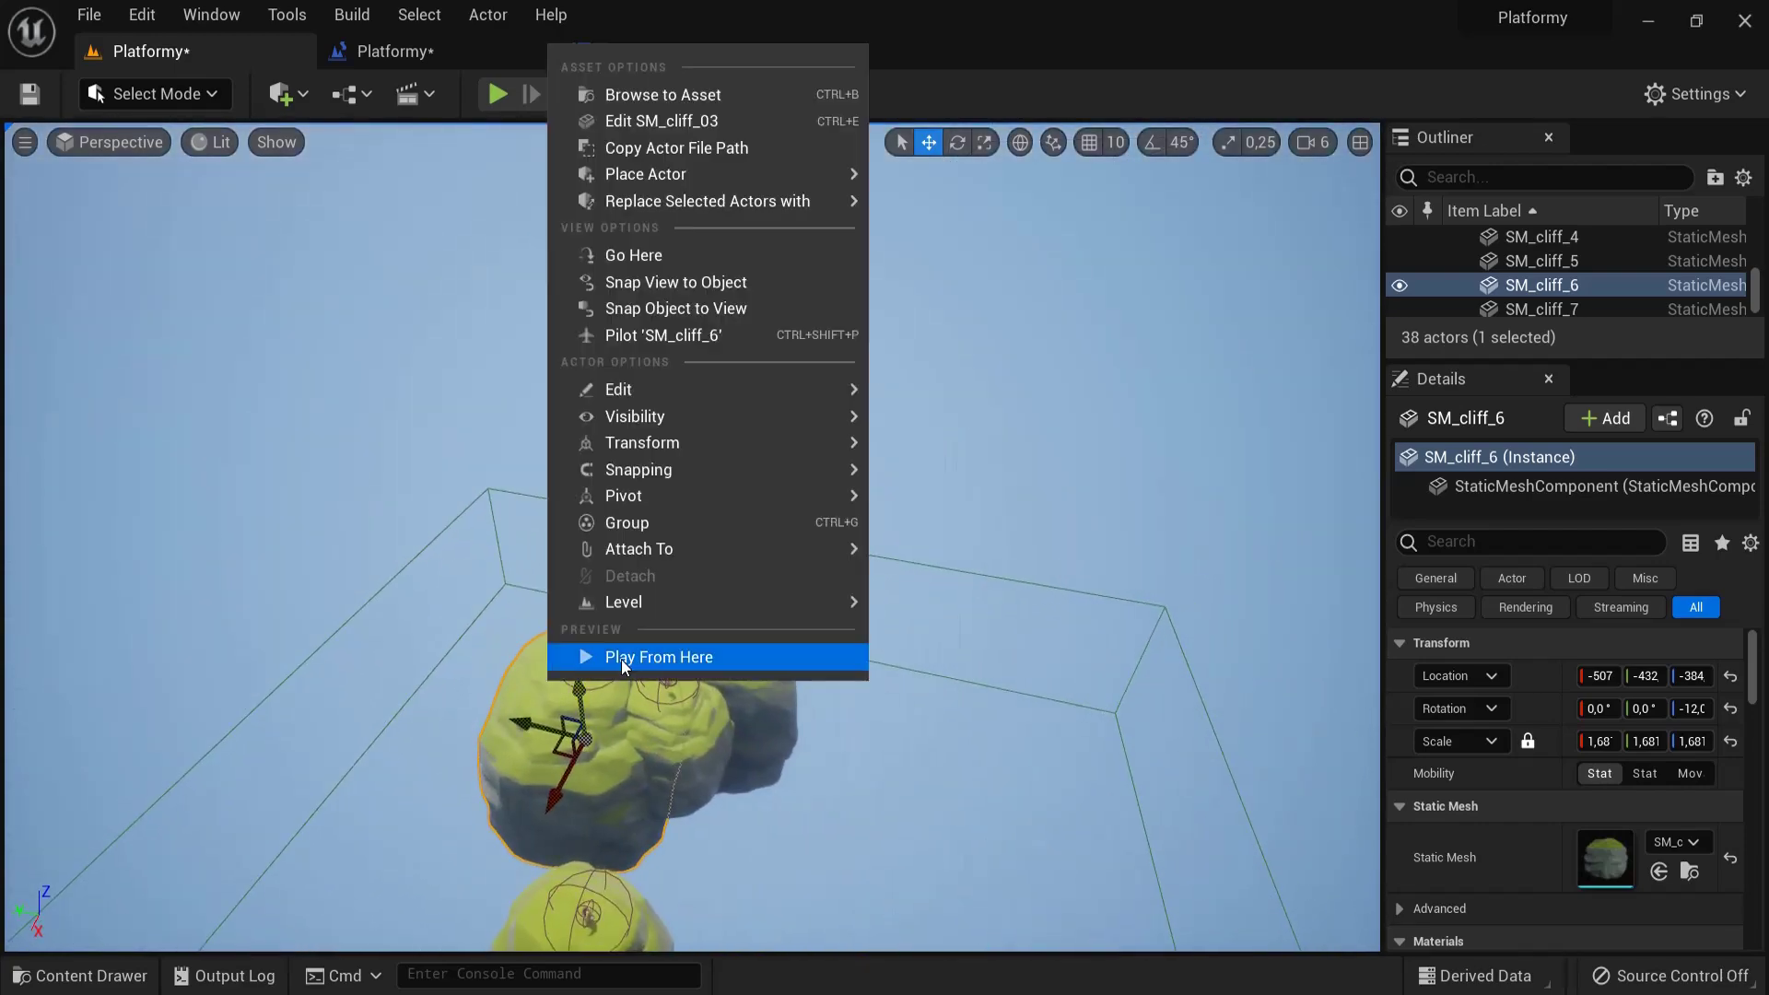
pyautogui.click(621, 660)
pyautogui.press('w')
pyautogui.press('space')
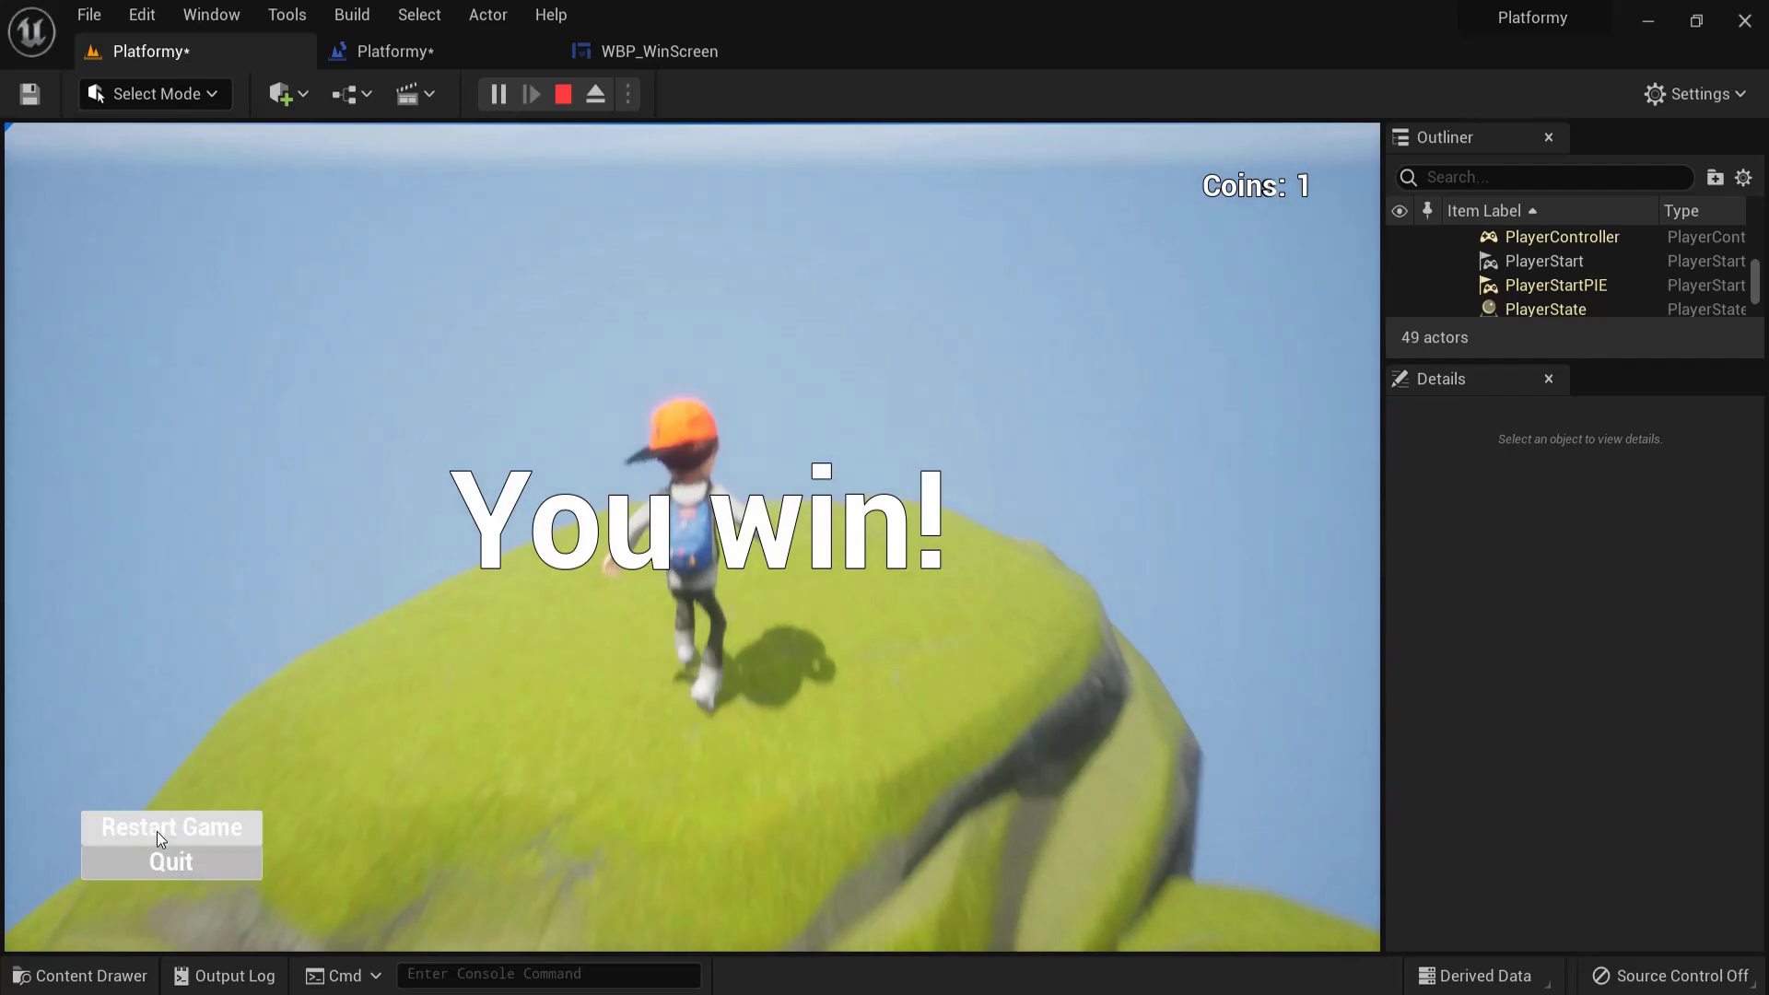
pyautogui.click(157, 831)
pyautogui.press('Escape')
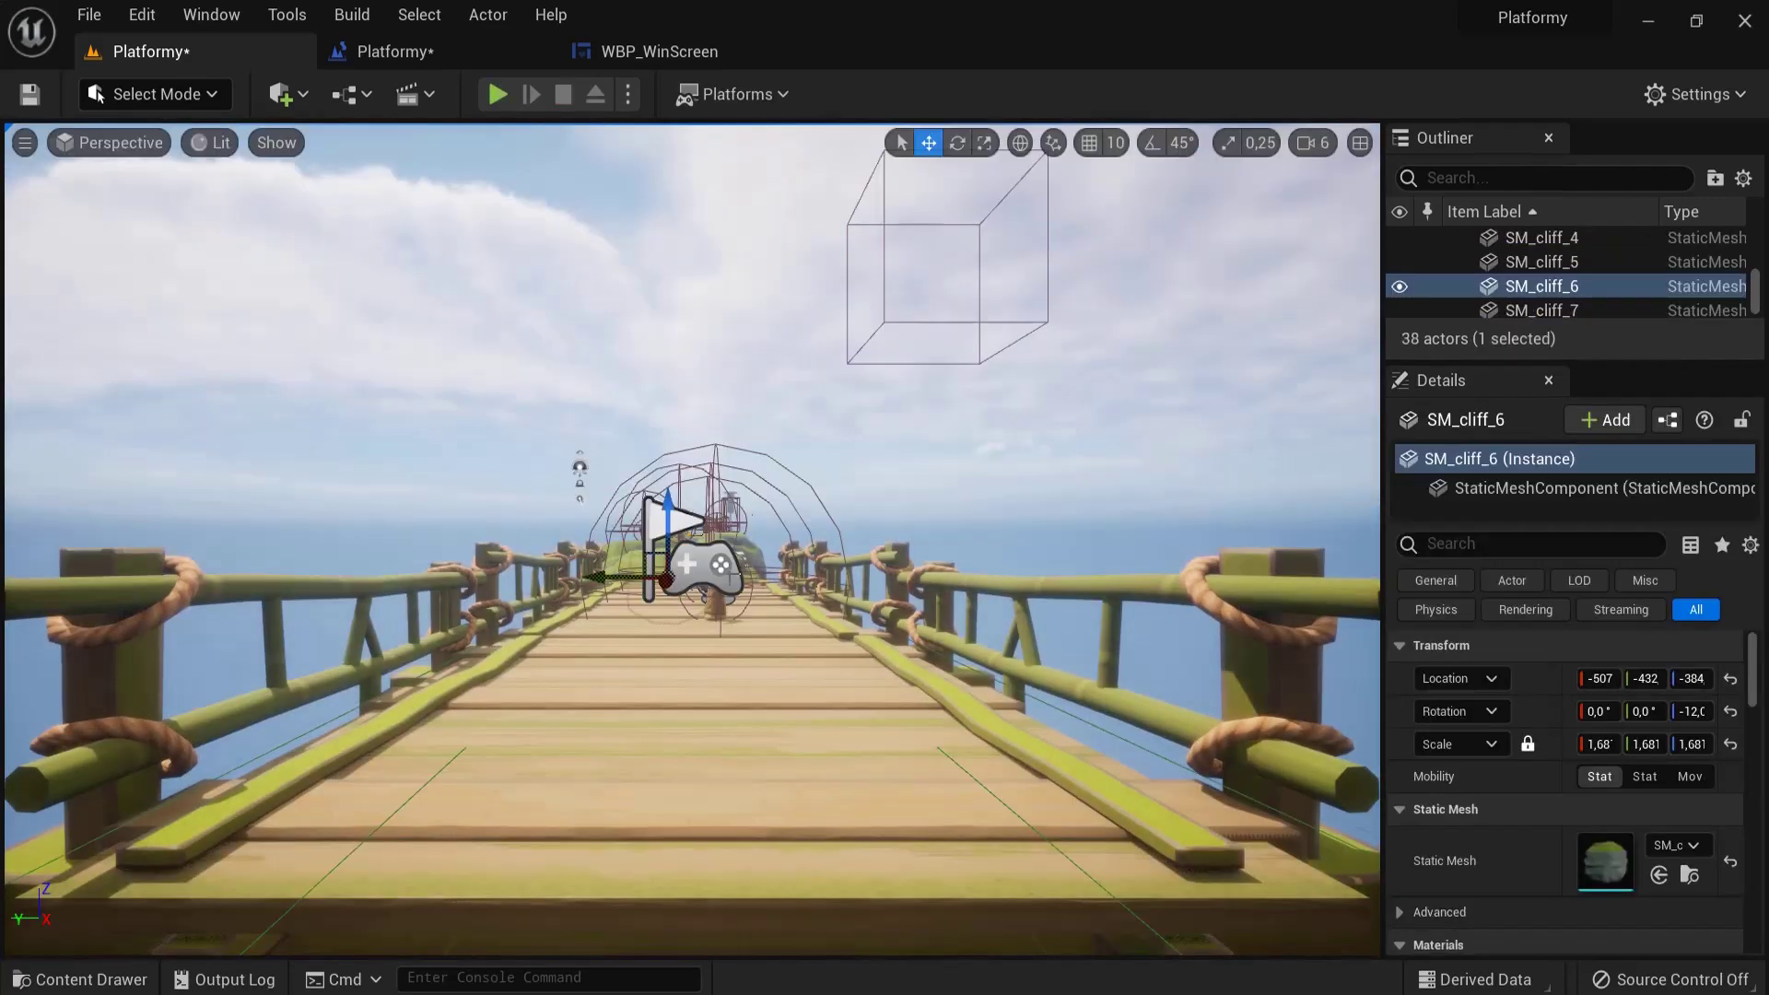
# - In WBP_WinScreen, add a Set Input Mode Game Only node after the restart button's Open Level node, fed by Get Player Controller
pyautogui.click(625, 54)
pyautogui.moveTo(695, 664); pyautogui.dragTo(653, 534, button='right')
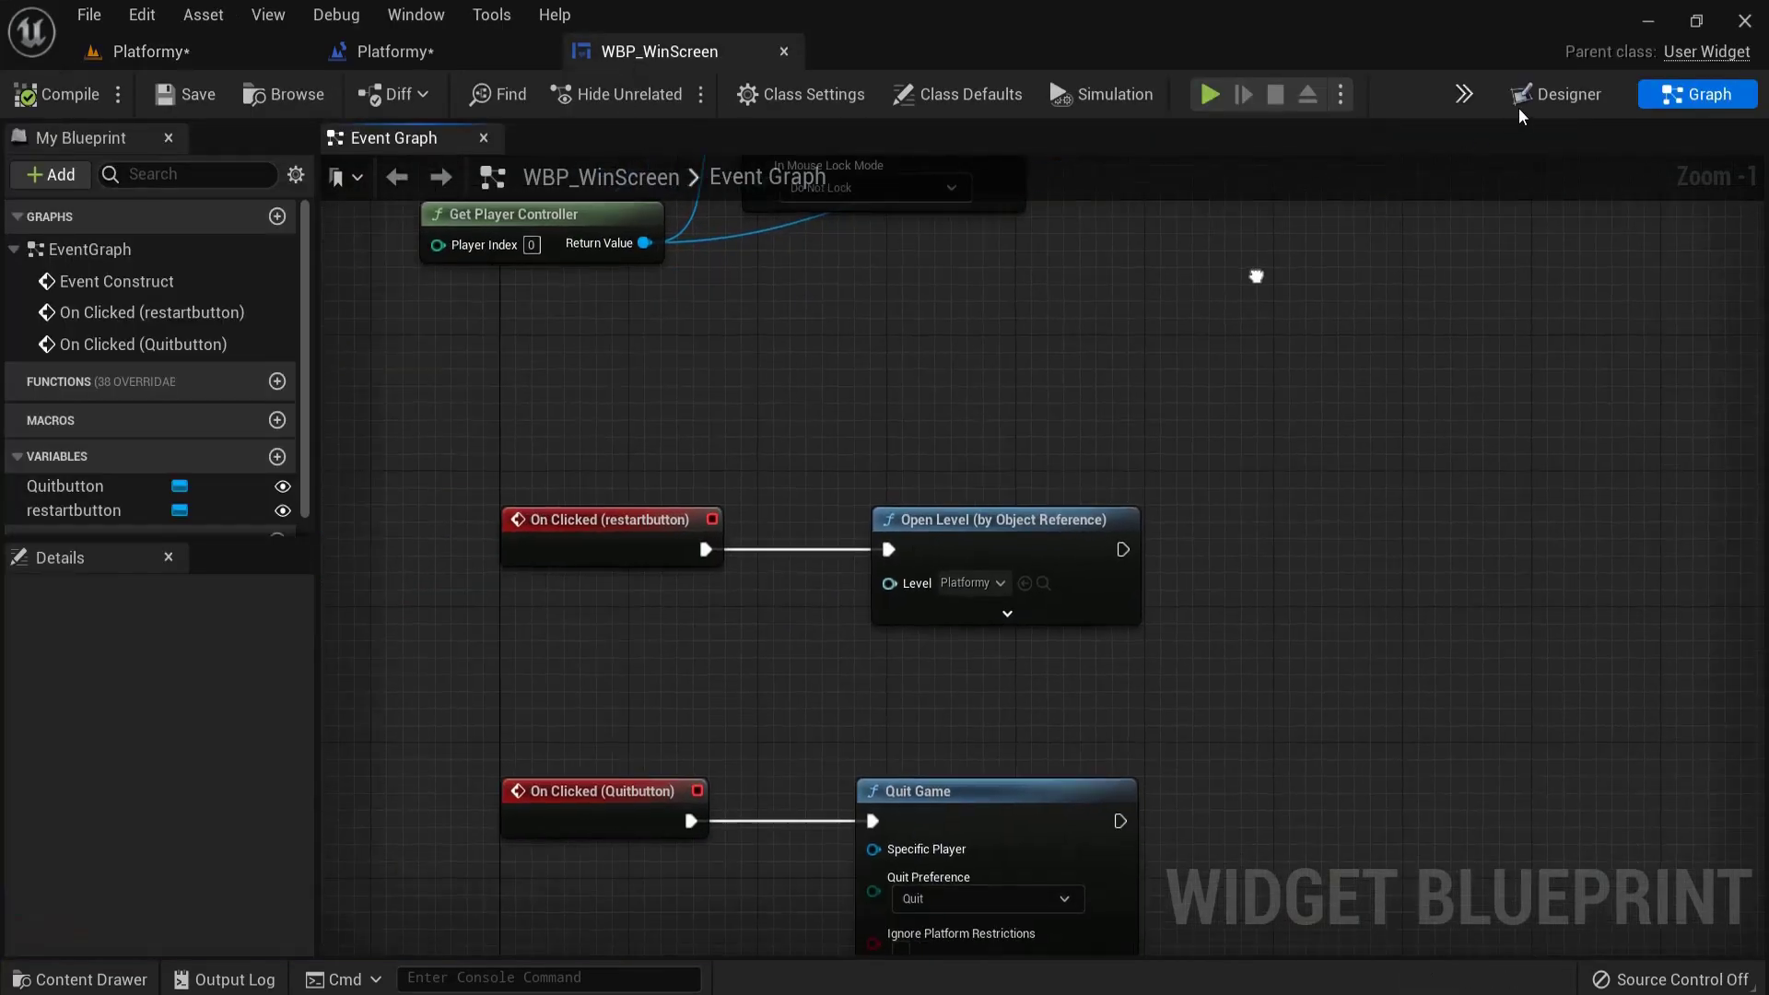
pyautogui.moveTo(1227, 557); pyautogui.dragTo(1051, 523, button='right')
pyautogui.moveTo(1104, 419); pyautogui.dragTo(1067, 693, button='right')
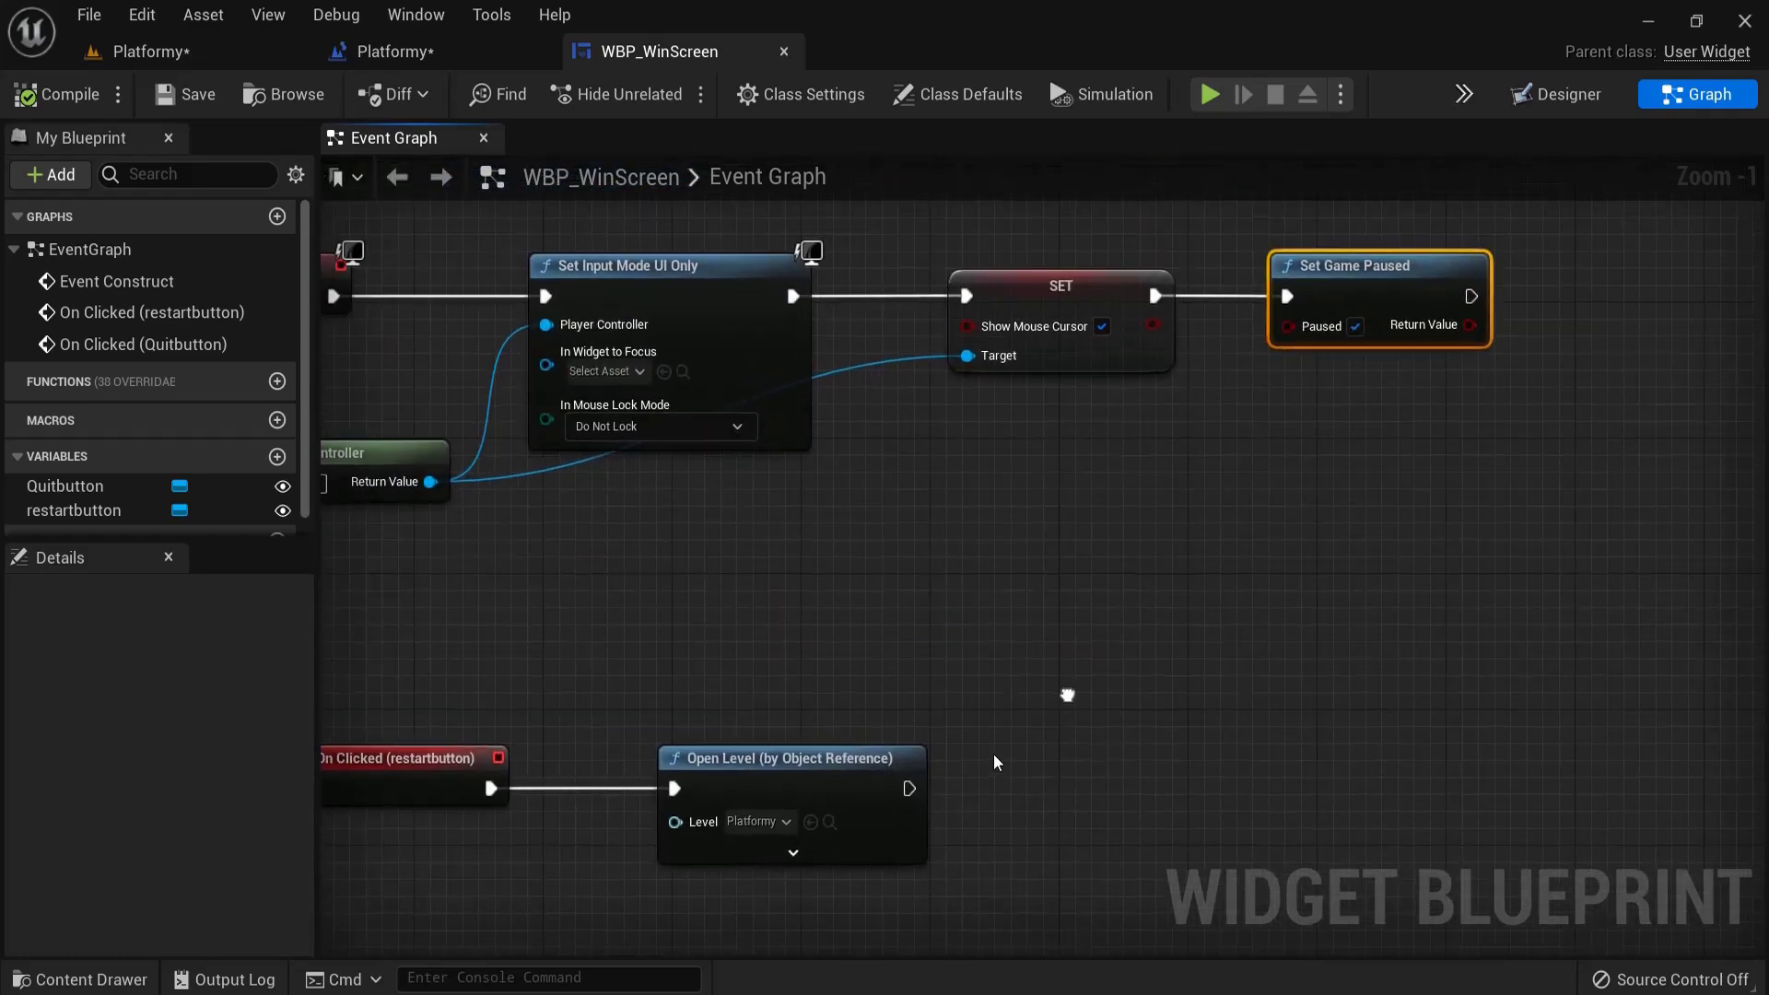
pyautogui.moveTo(952, 574); pyautogui.dragTo(1023, 572)
pyautogui.moveTo(1002, 599); pyautogui.dragTo(1127, 551, button='right')
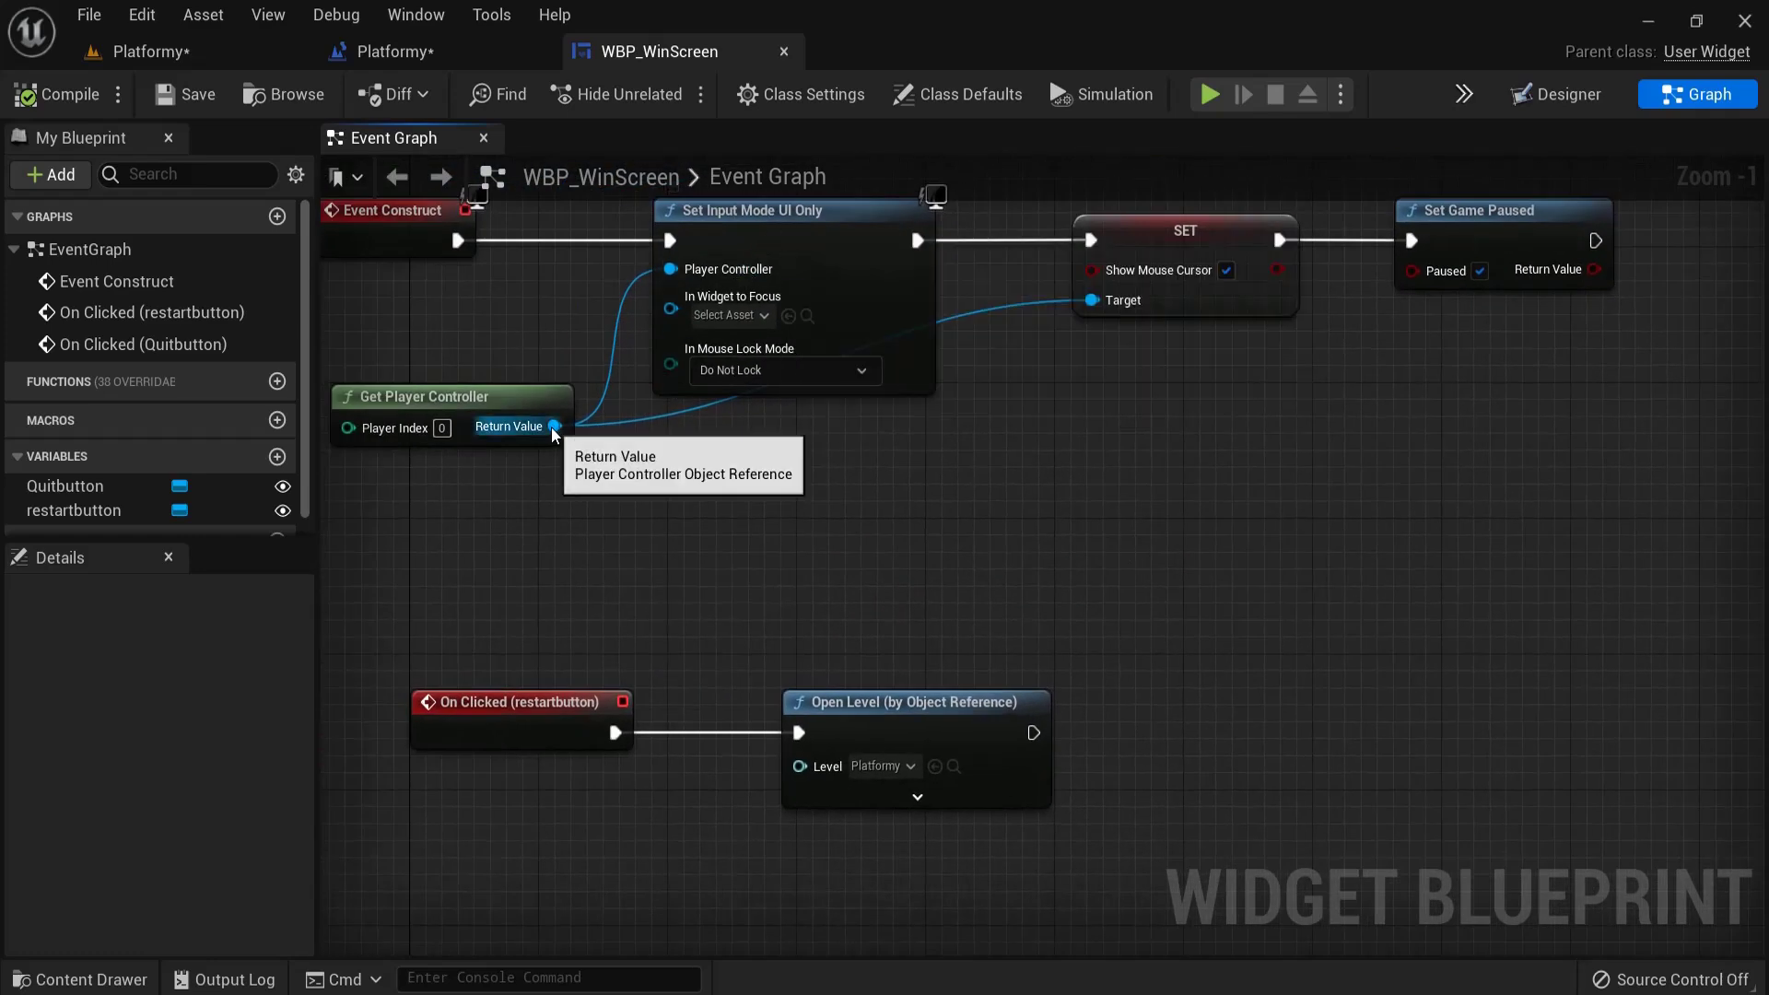
pyautogui.moveTo(554, 426); pyautogui.dragTo(1121, 746)
pyautogui.write('set input mode')
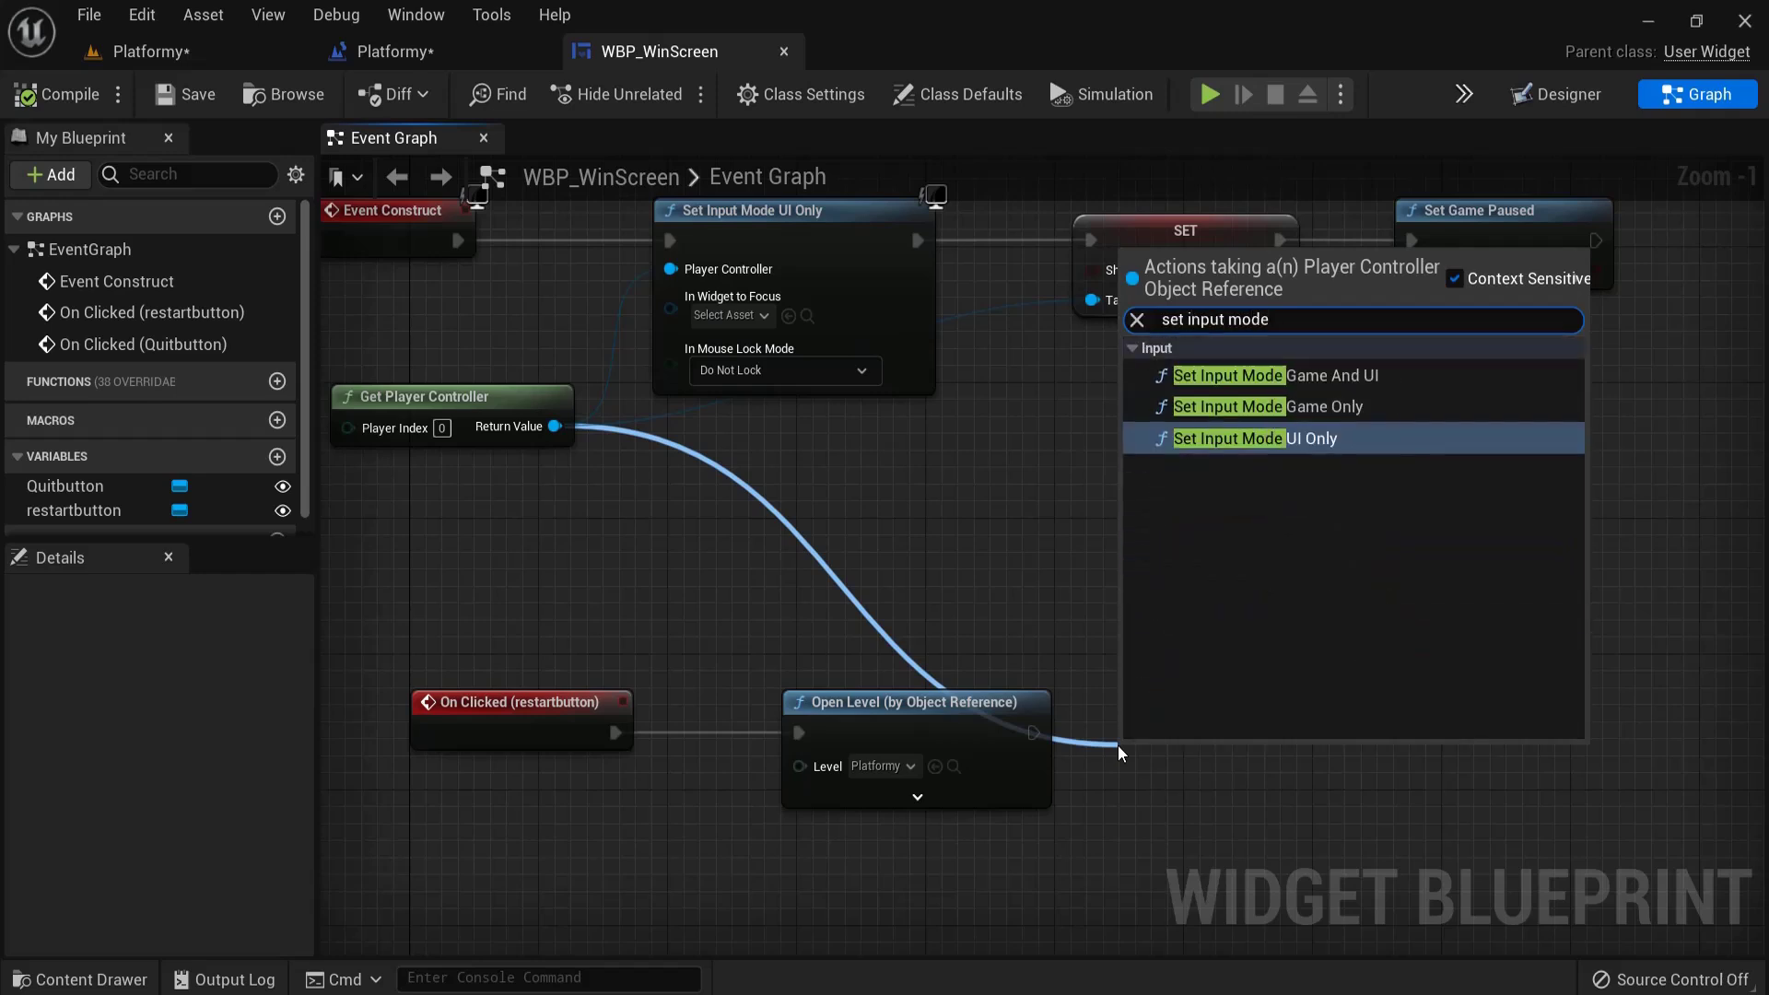
pyautogui.click(1318, 406)
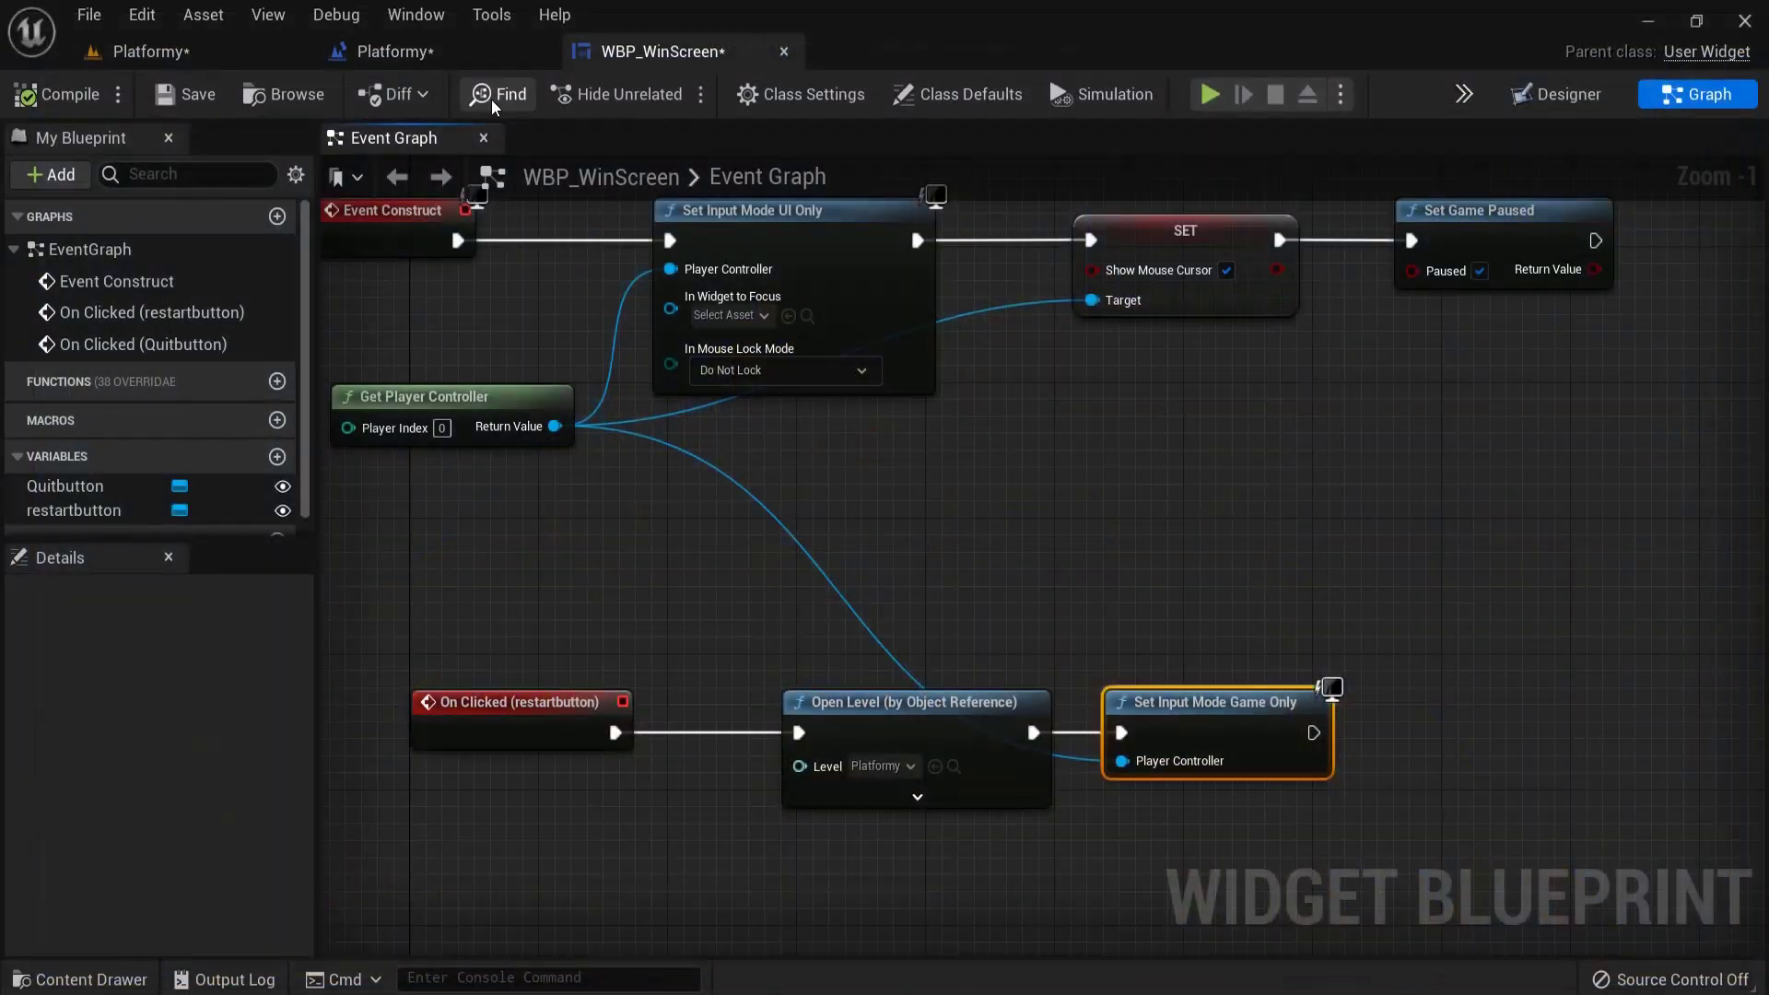
# - Playtest Platformy from the end cliffs, reach the win area, restart the game and check that the character can run and jump
pyautogui.click(196, 51)
pyautogui.press('w')
pyautogui.moveTo(553, 313); pyautogui.dragTo(702, 642, button='right')
pyautogui.rightClick(710, 725)
pyautogui.click(791, 697)
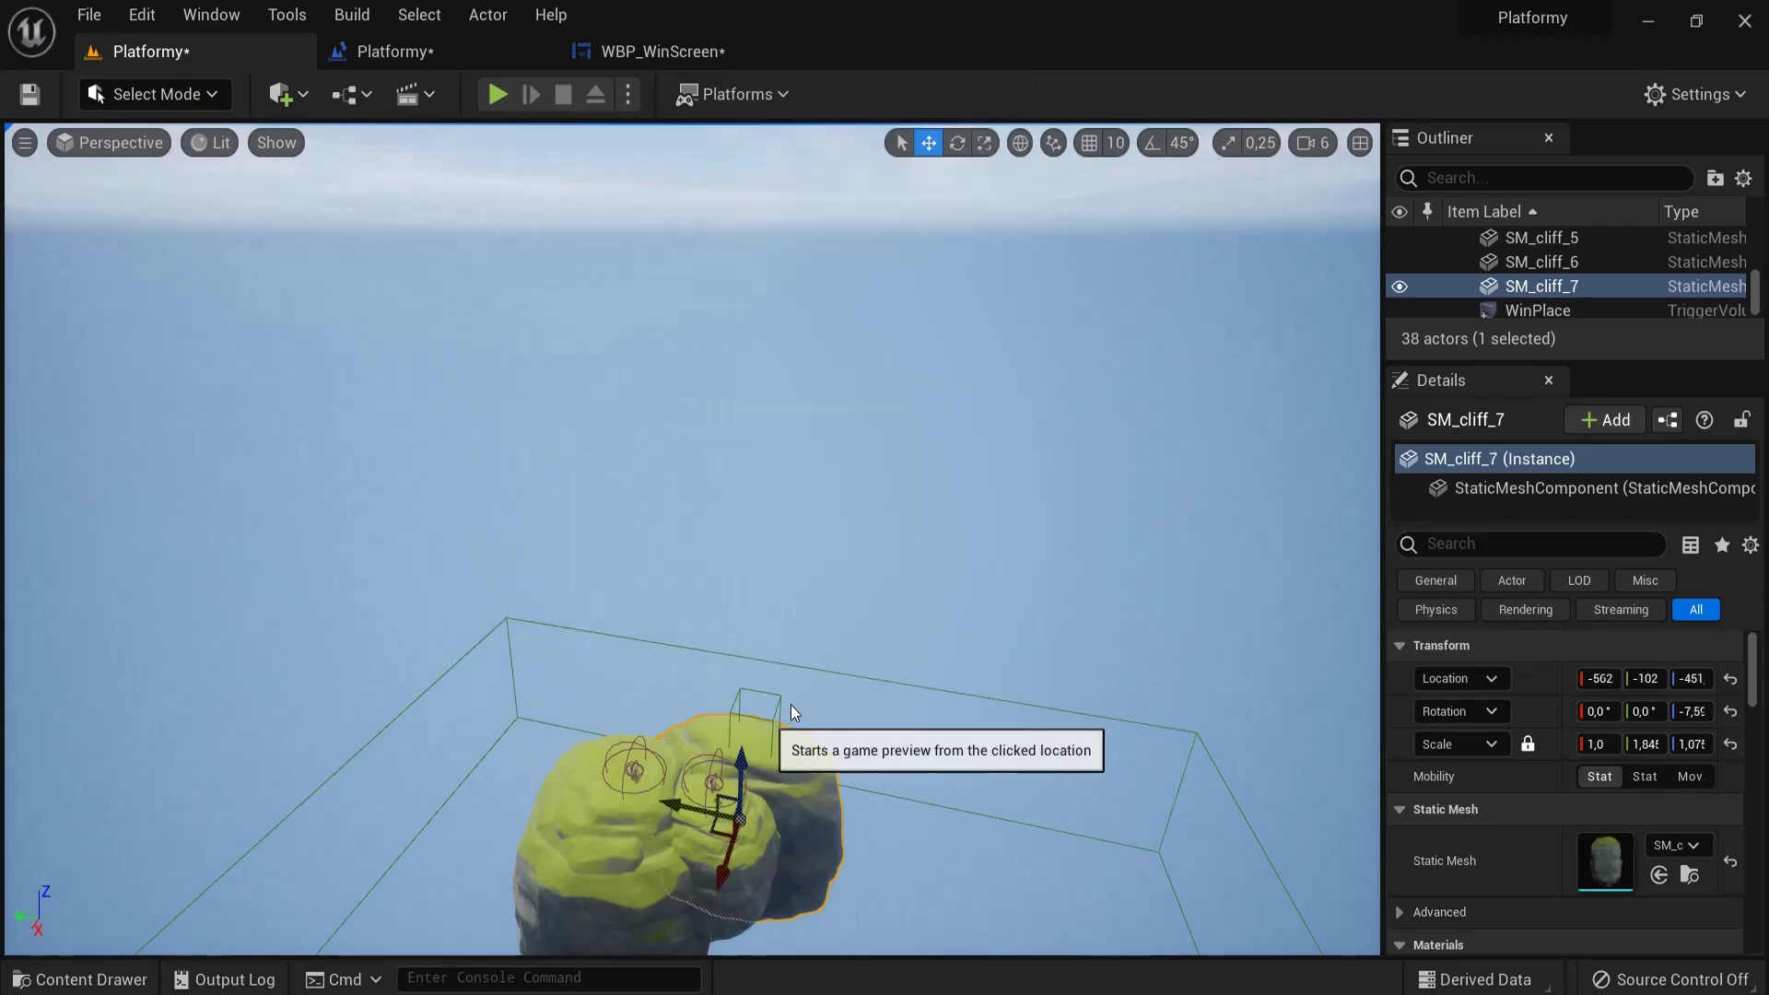
pyautogui.press('w')
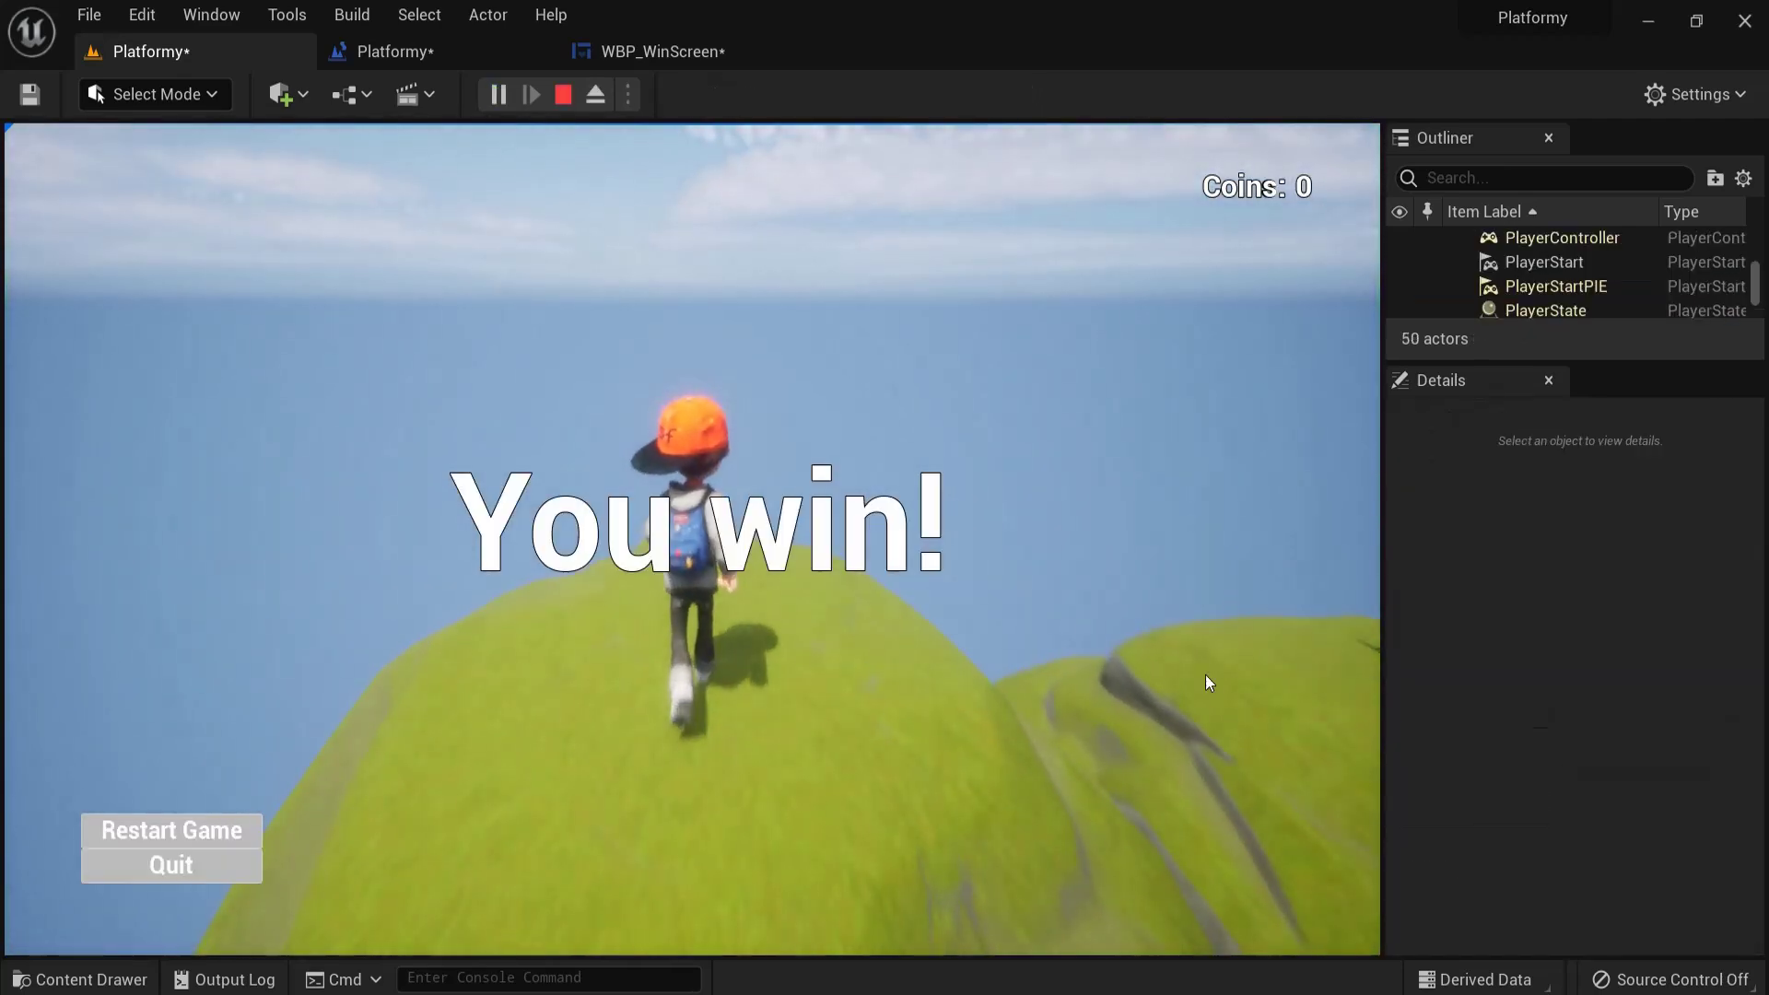
pyautogui.click(174, 829)
pyautogui.press('w')
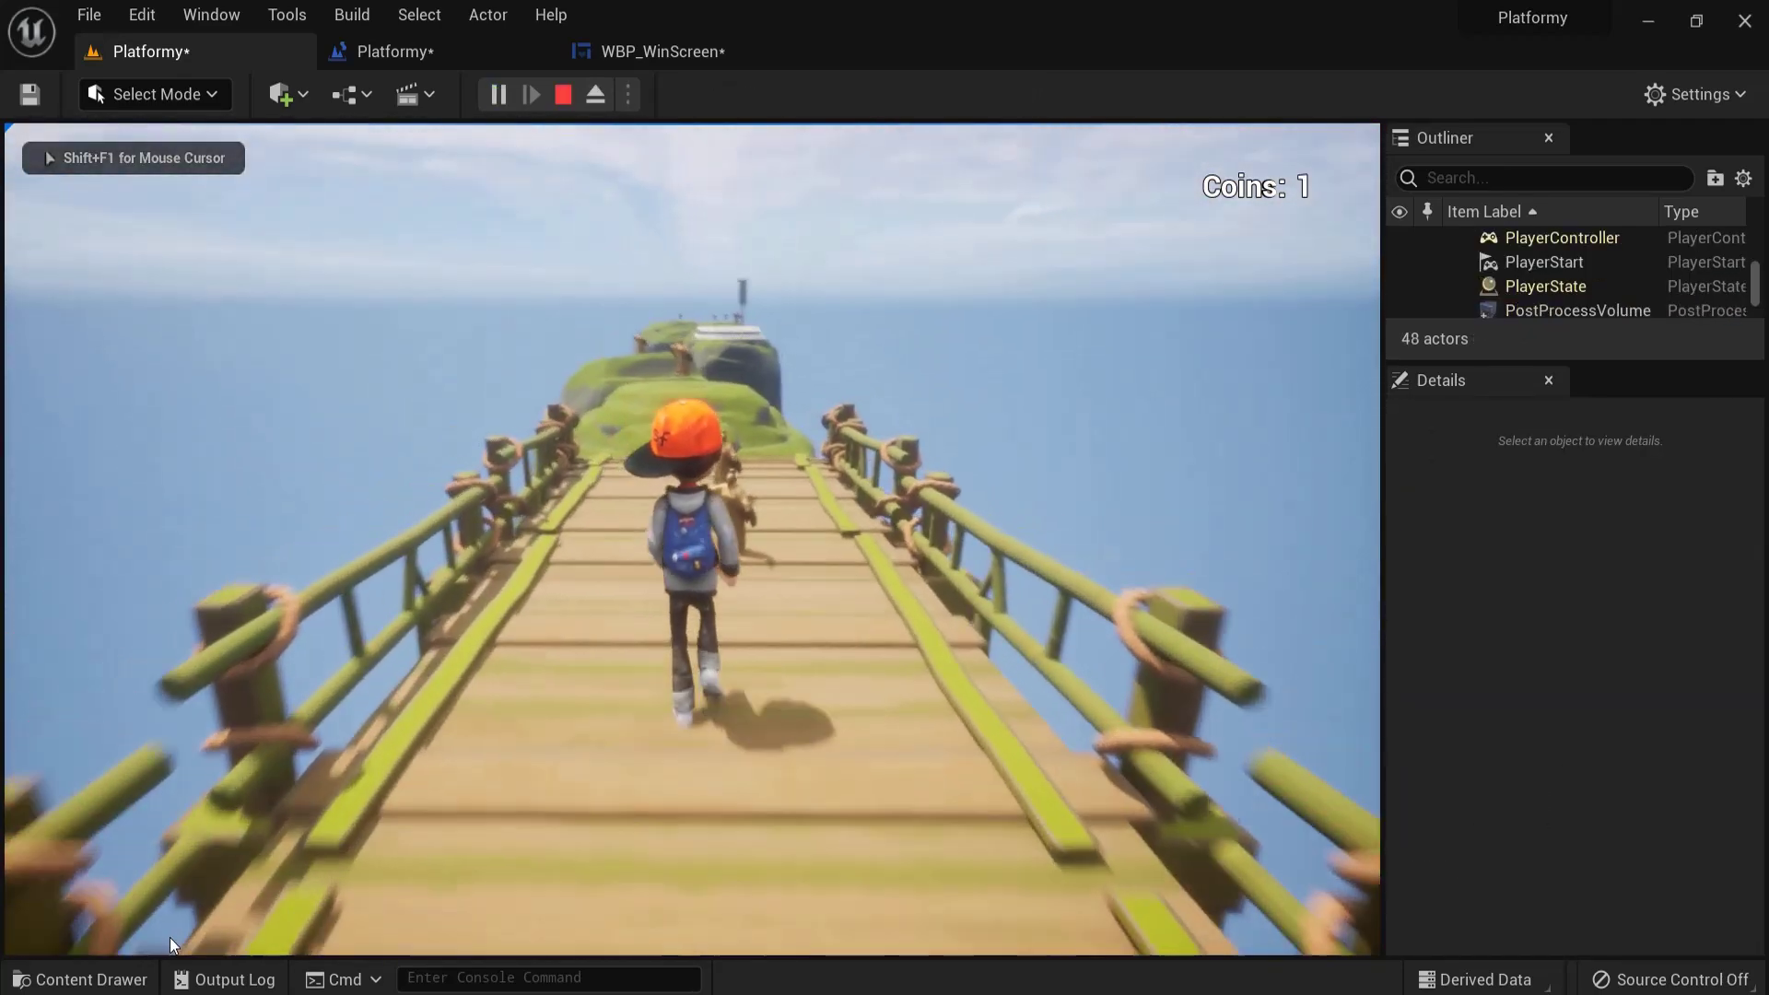
pyautogui.press('space')
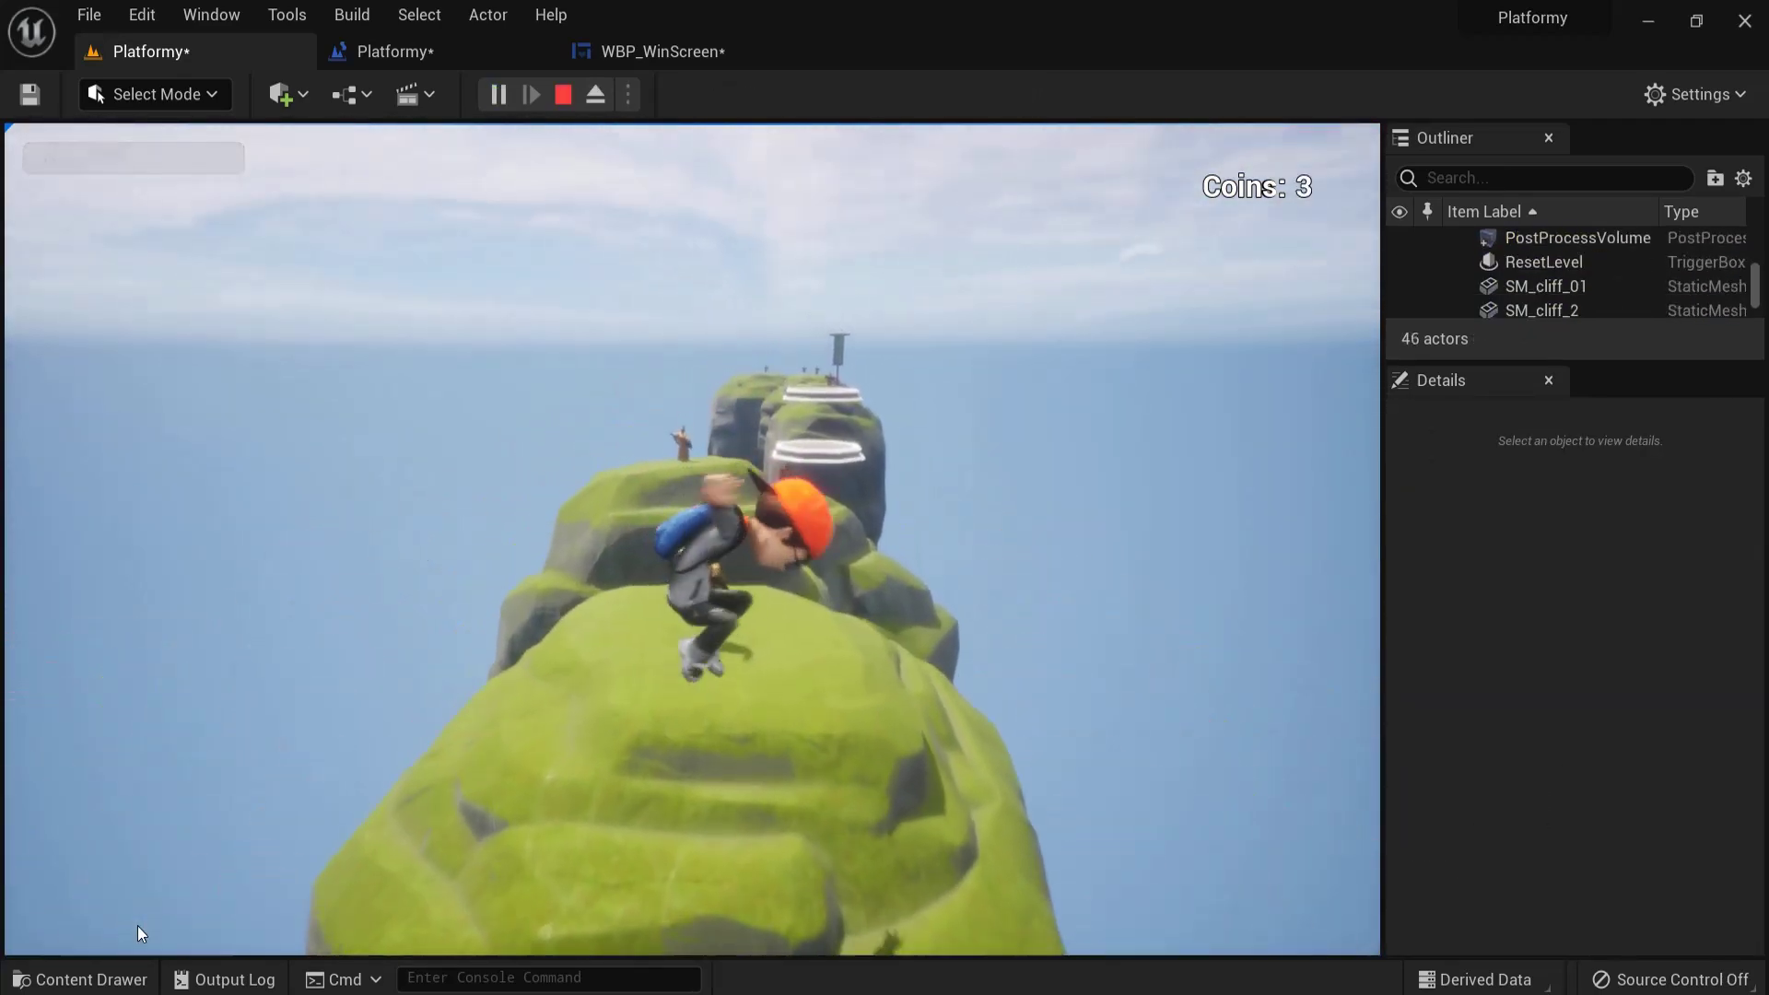